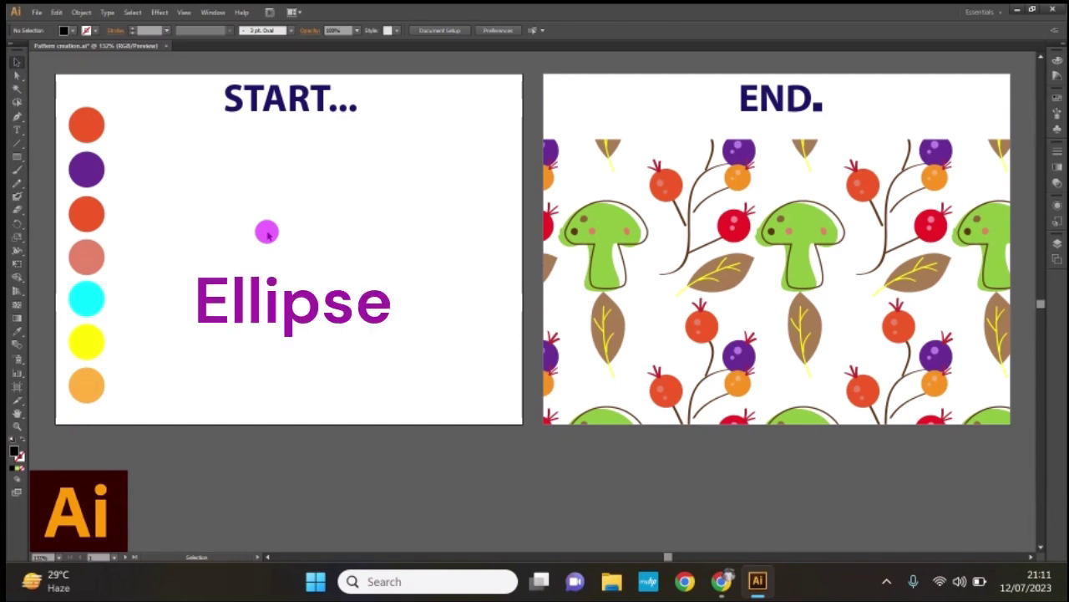
Build a black lens-shaped leaf from two overlapping circles by removing both crescents.
{"action": "key", "text": "l"}
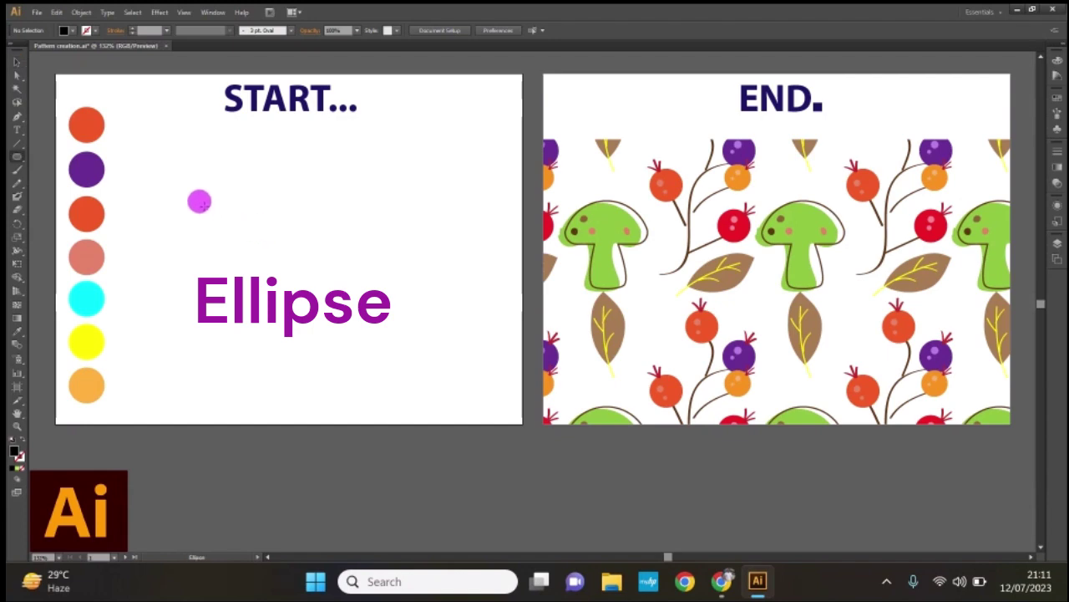
{"action": "left_click_drag", "start_coordinate": [202, 204], "coordinate": [240, 243]}
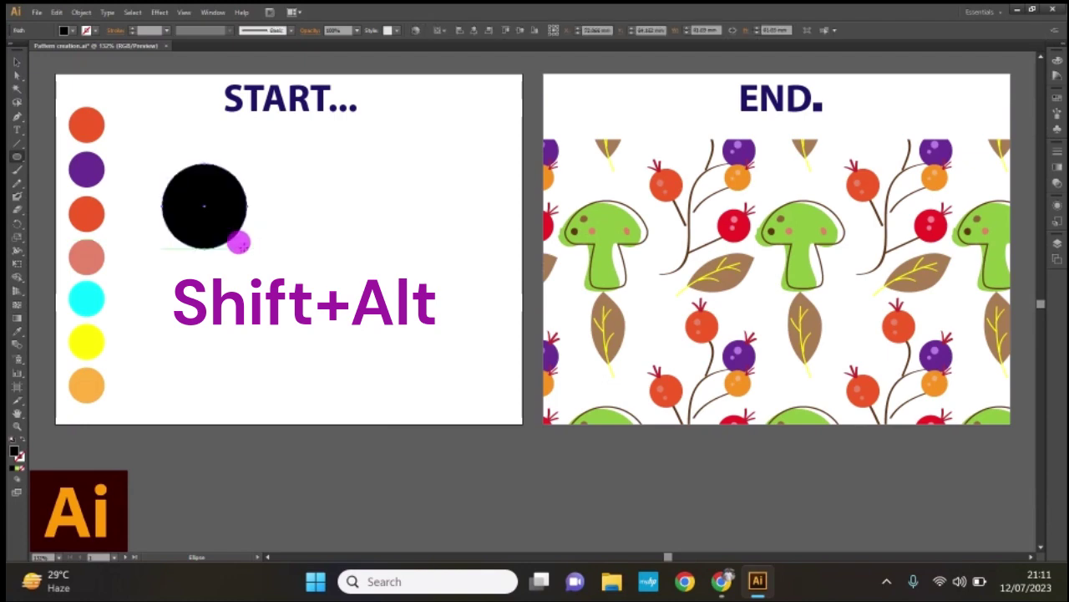
{"action": "left_click", "coordinate": [19, 63]}
{"action": "mouse_move", "coordinate": [194, 199]}
{"action": "left_mouse_down"}
{"action": "mouse_move", "coordinate": [359, 235]}
{"action": "mouse_move", "coordinate": [171, 259]}
{"action": "left_mouse_up"}
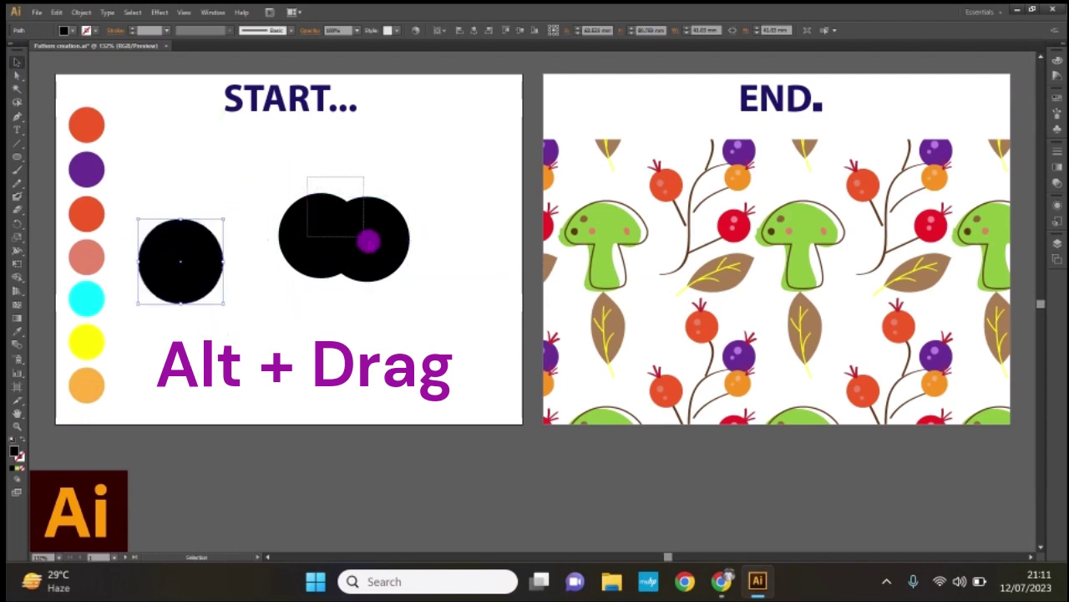
{"action": "left_click_drag", "start_coordinate": [307, 175], "coordinate": [392, 266]}
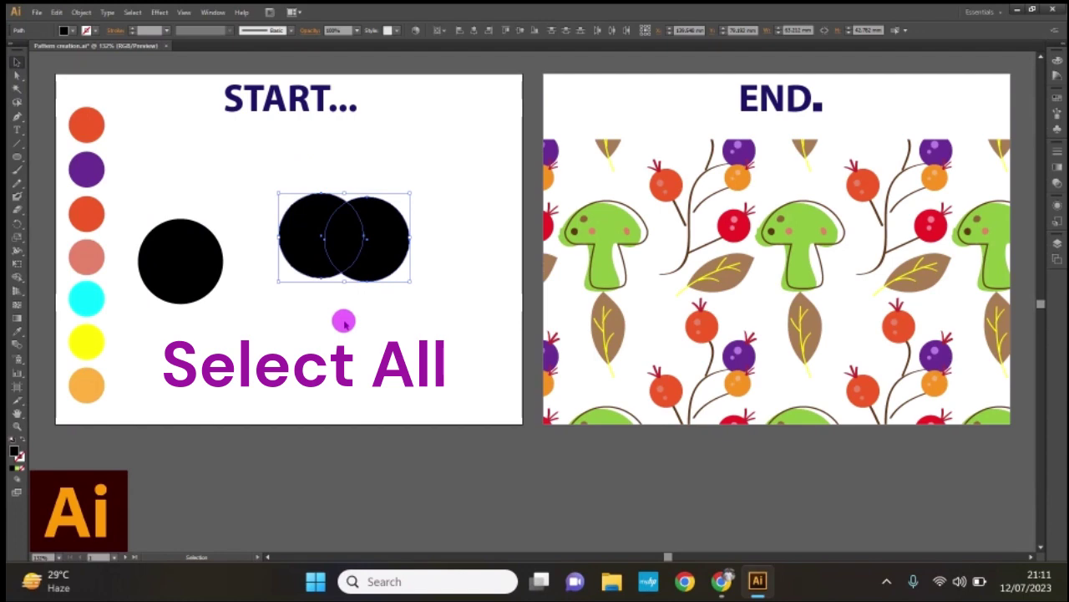
{"action": "key", "text": "shift+m"}
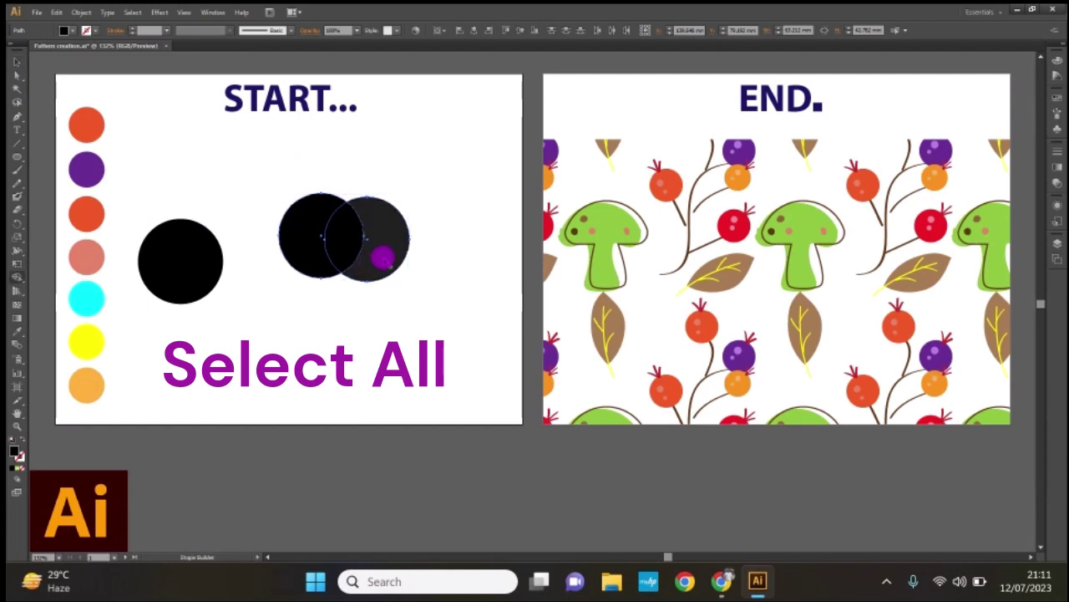
{"action": "left_click", "coordinate": [380, 253], "text": "alt"}
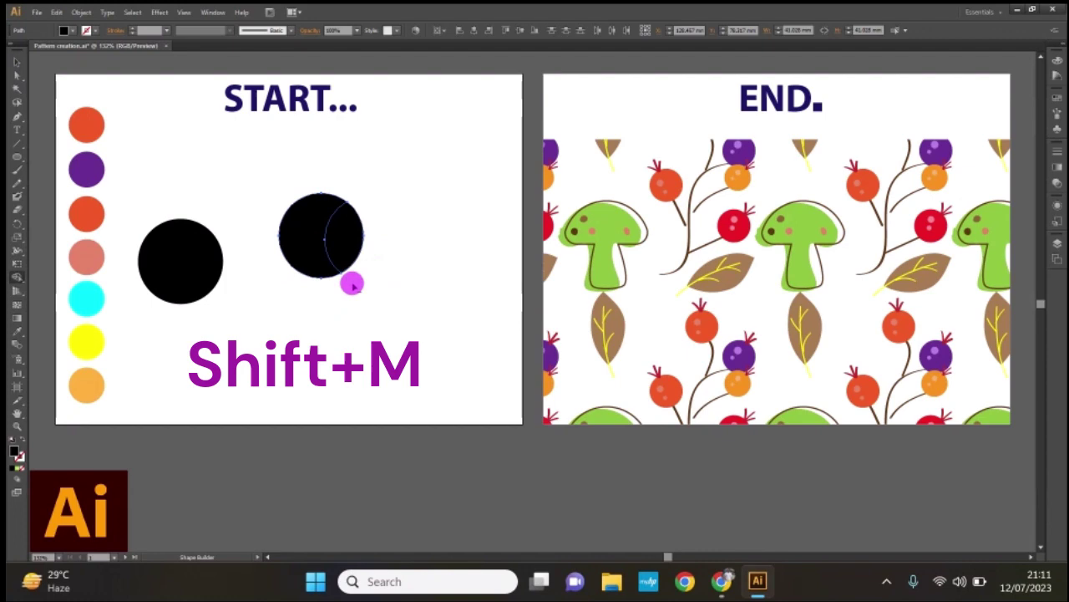
{"action": "left_click", "coordinate": [299, 245], "text": "alt"}
Move the lens to the artboard's top right and the black circle toward the centre.
{"action": "left_click", "coordinate": [16, 63]}
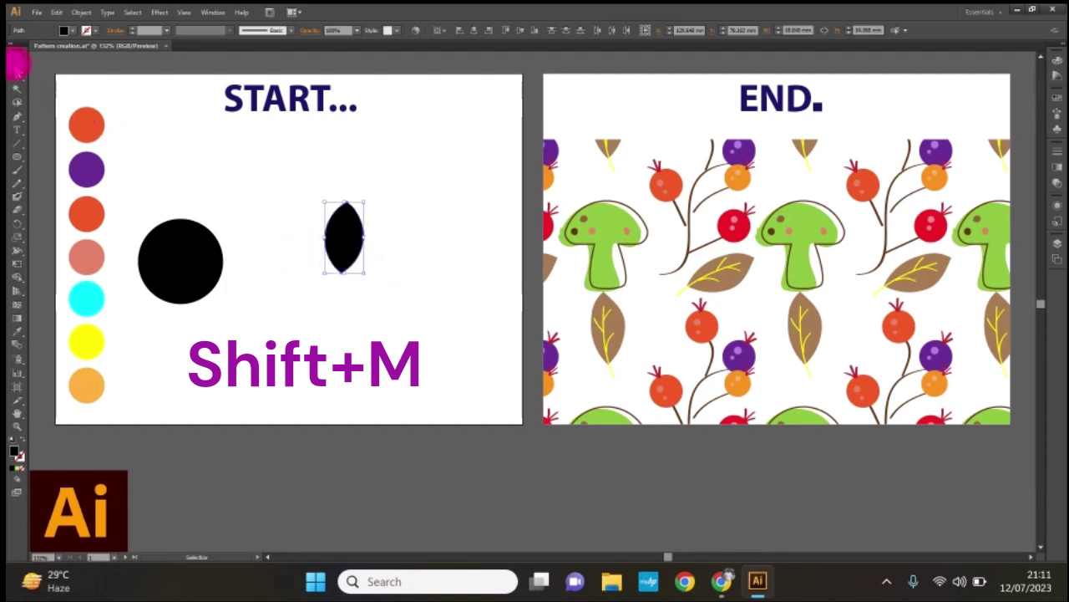
{"action": "left_click_drag", "start_coordinate": [341, 231], "coordinate": [442, 127]}
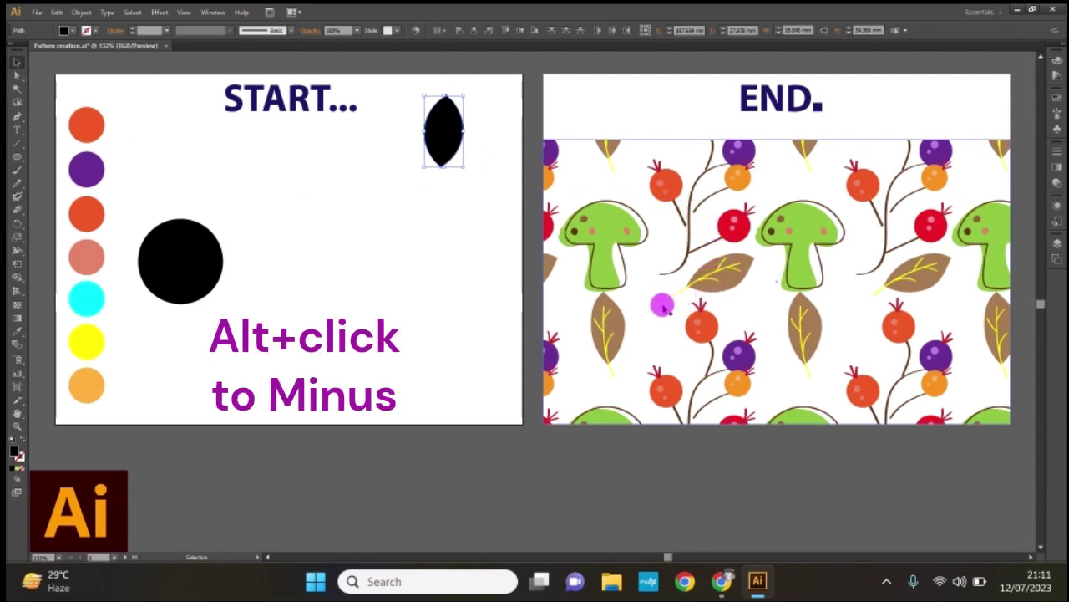
{"action": "left_click_drag", "start_coordinate": [443, 149], "coordinate": [441, 169]}
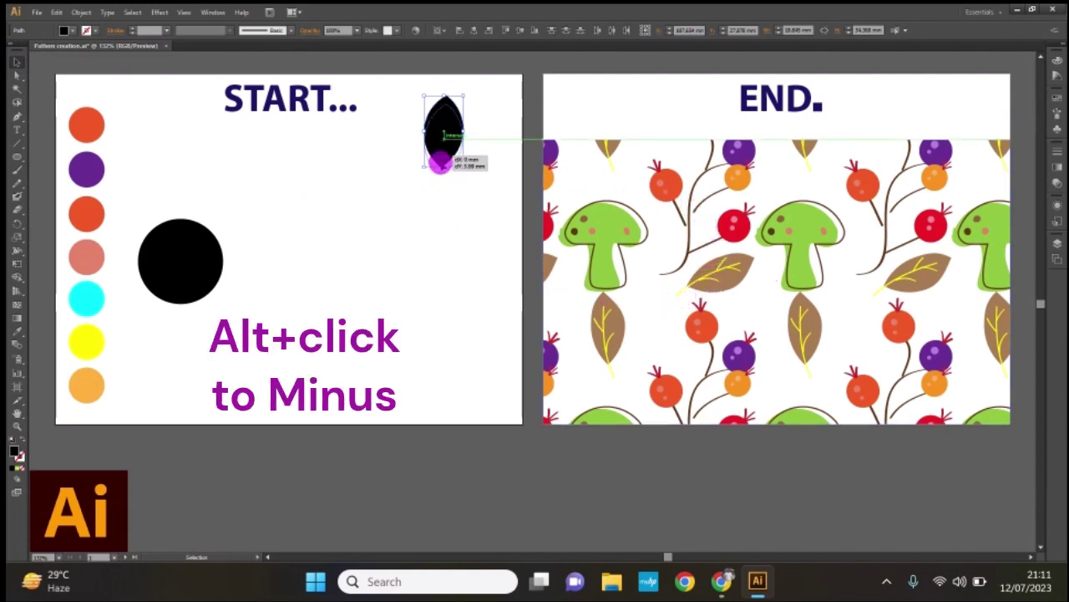
{"action": "mouse_move", "coordinate": [195, 259]}
{"action": "left_mouse_down"}
{"action": "mouse_move", "coordinate": [281, 232]}
{"action": "mouse_move", "coordinate": [303, 244]}
{"action": "left_mouse_up"}
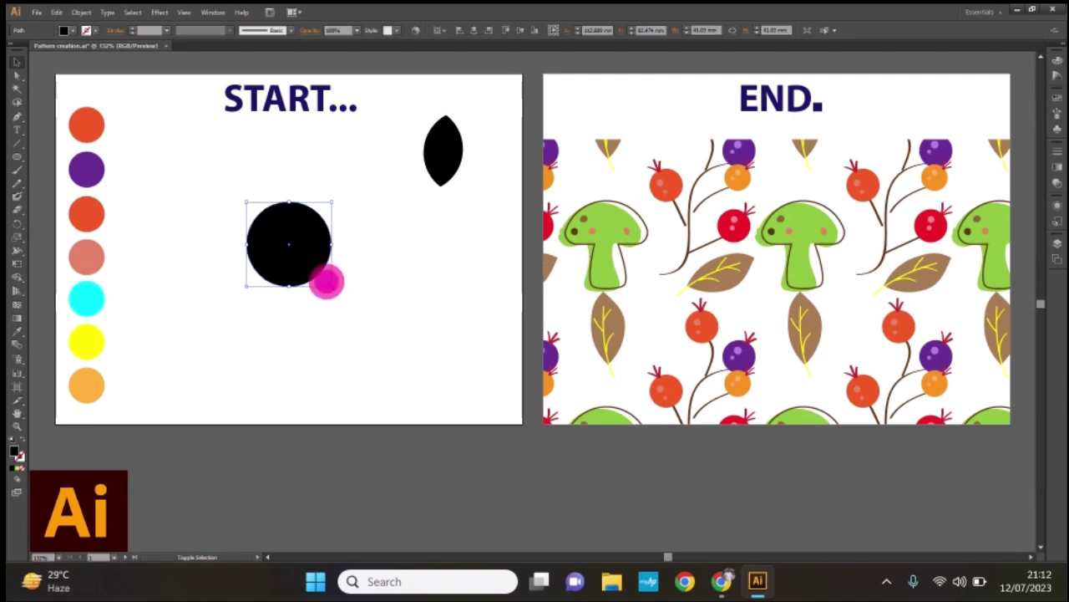
Enlarge the circle to about 80.61 mm and cover its lower half with a black rectangle.
{"action": "left_click_drag", "start_coordinate": [327, 283], "coordinate": [347, 310]}
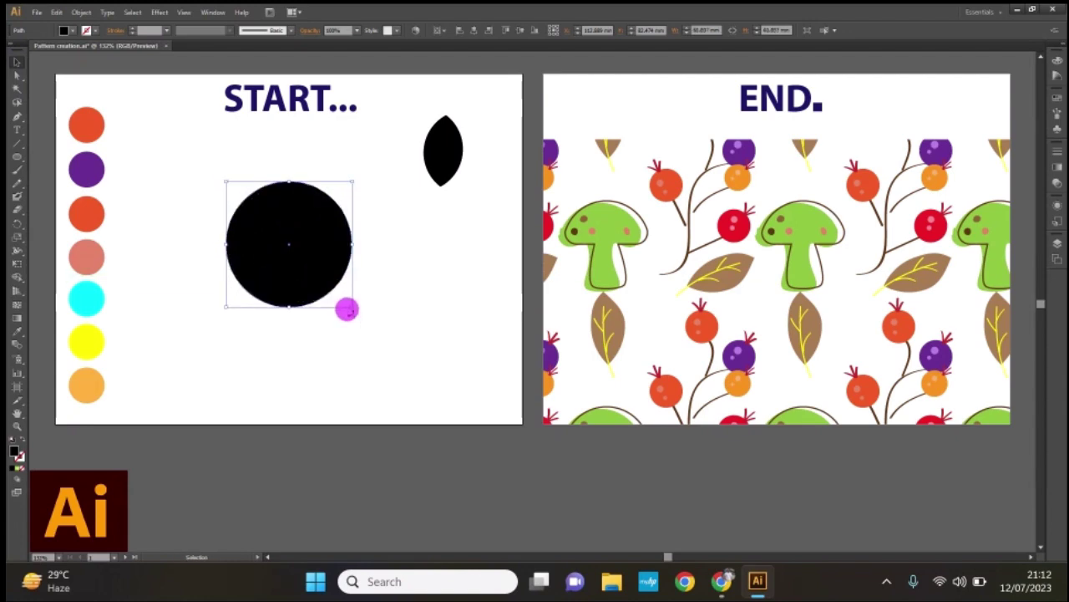
{"action": "left_click", "coordinate": [409, 305]}
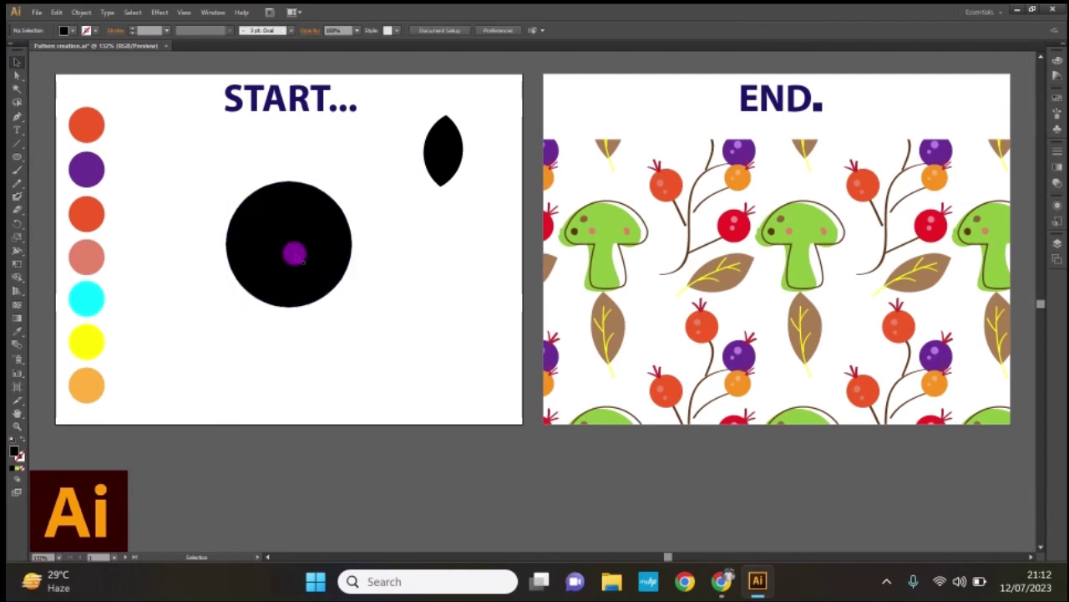
{"action": "key", "text": "m"}
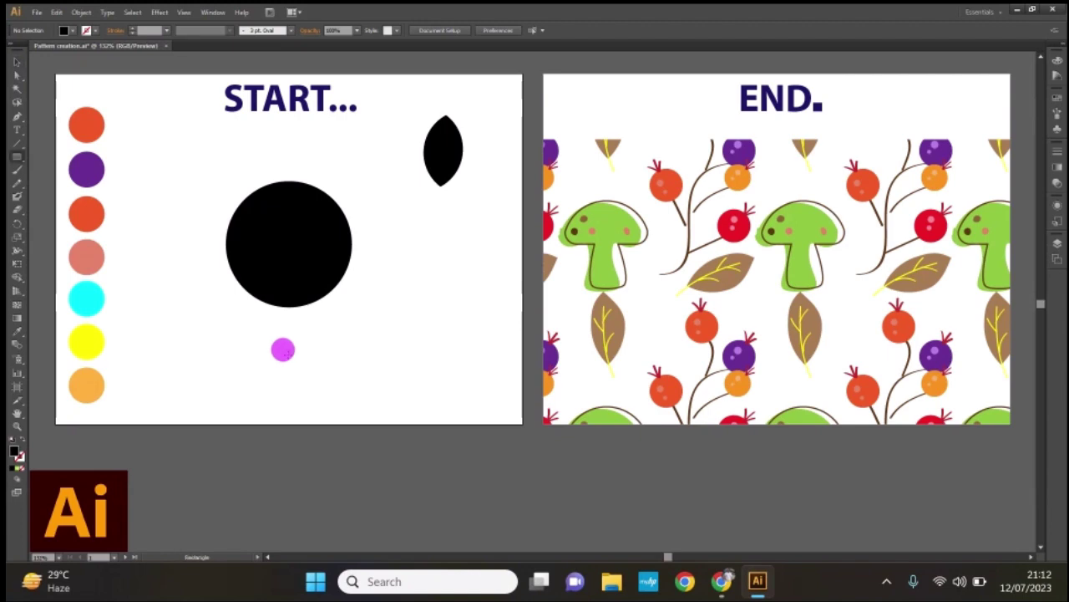
{"action": "left_click_drag", "start_coordinate": [201, 321], "coordinate": [361, 403]}
{"action": "key", "text": "v"}
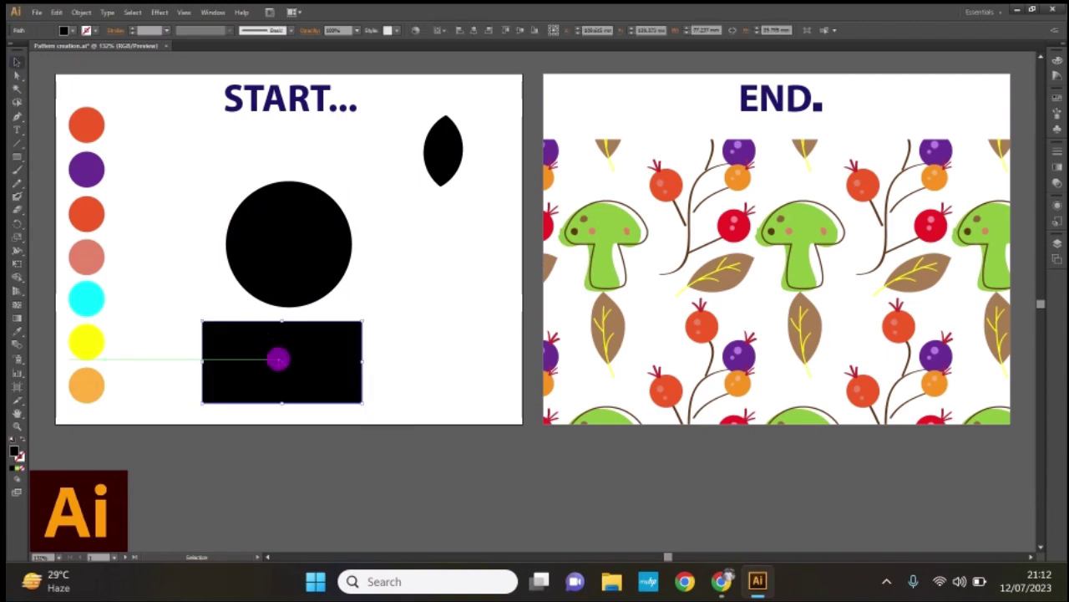
{"action": "left_click_drag", "start_coordinate": [276, 351], "coordinate": [284, 281]}
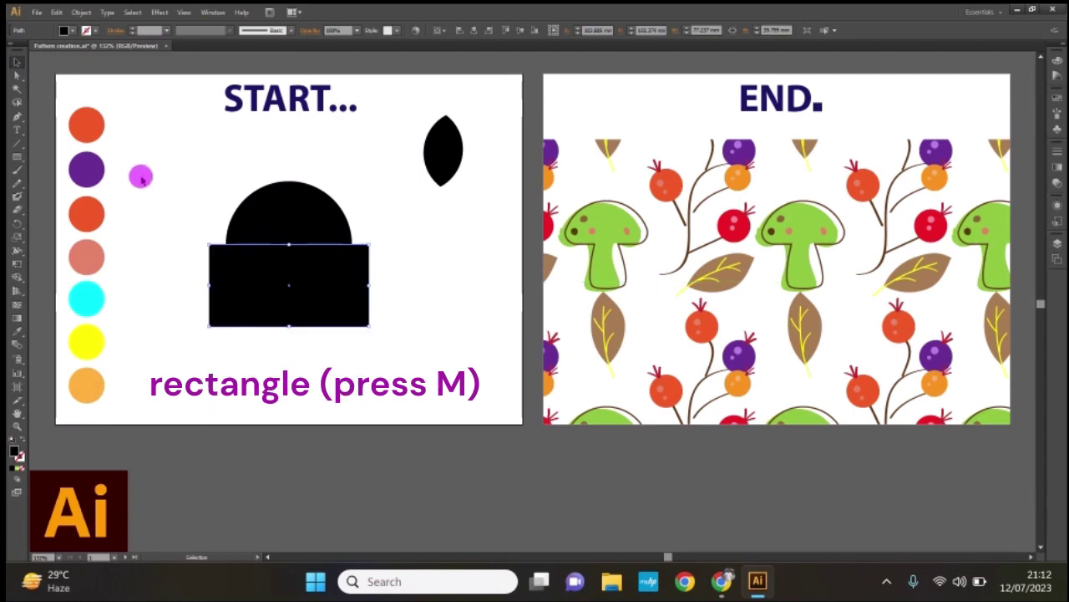
{"action": "left_click_drag", "start_coordinate": [139, 172], "coordinate": [331, 360]}
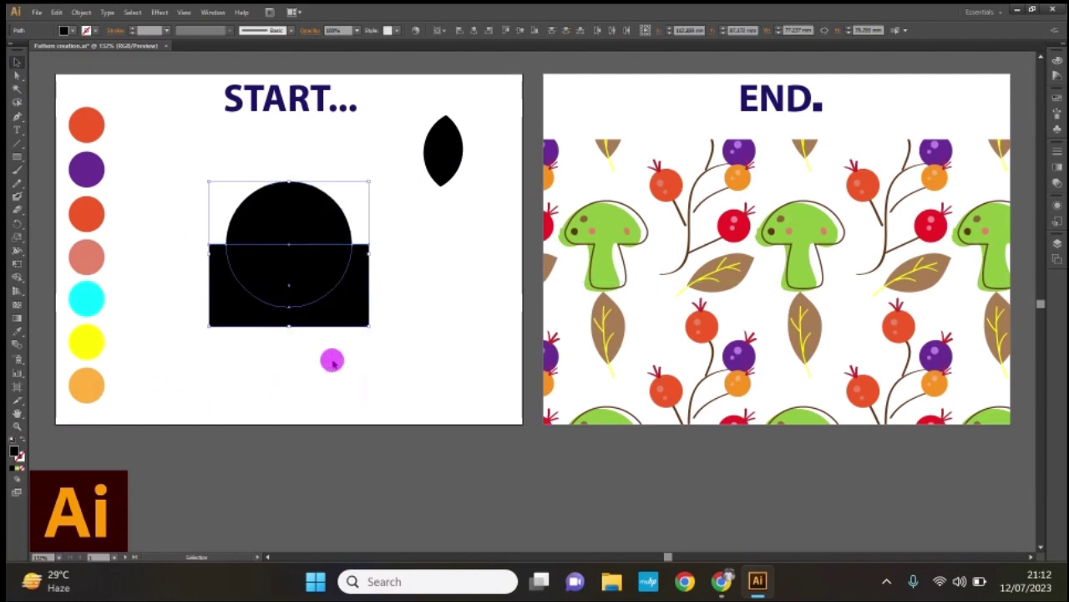
{"action": "left_click", "coordinate": [422, 311]}
Set a circle copy aside, then delete the covered lower half to leave a dome.
{"action": "left_click_drag", "start_coordinate": [322, 227], "coordinate": [499, 290]}
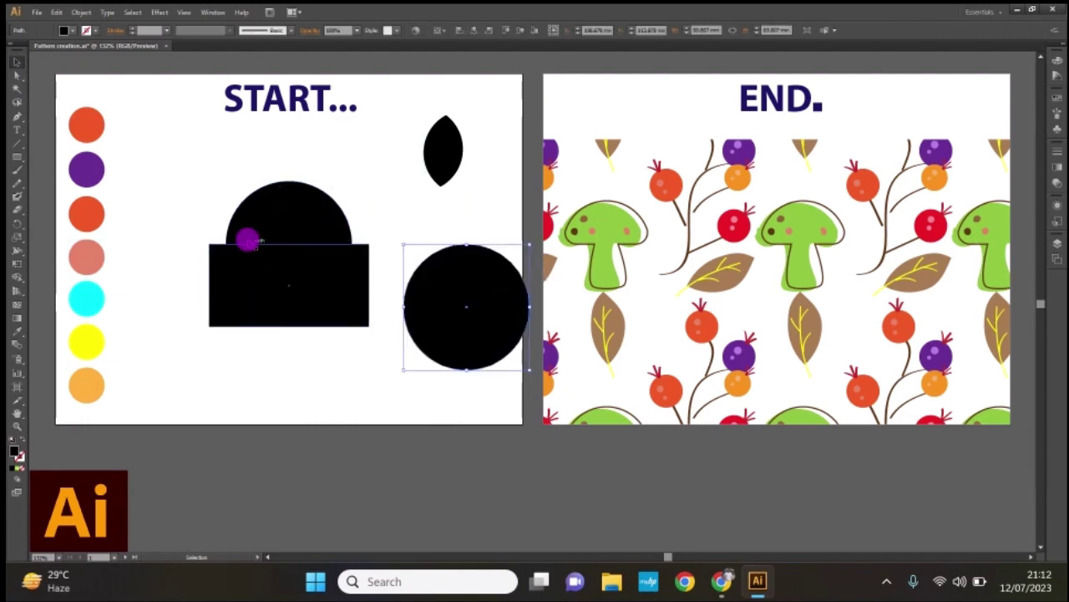
{"action": "left_click_drag", "start_coordinate": [220, 209], "coordinate": [330, 349]}
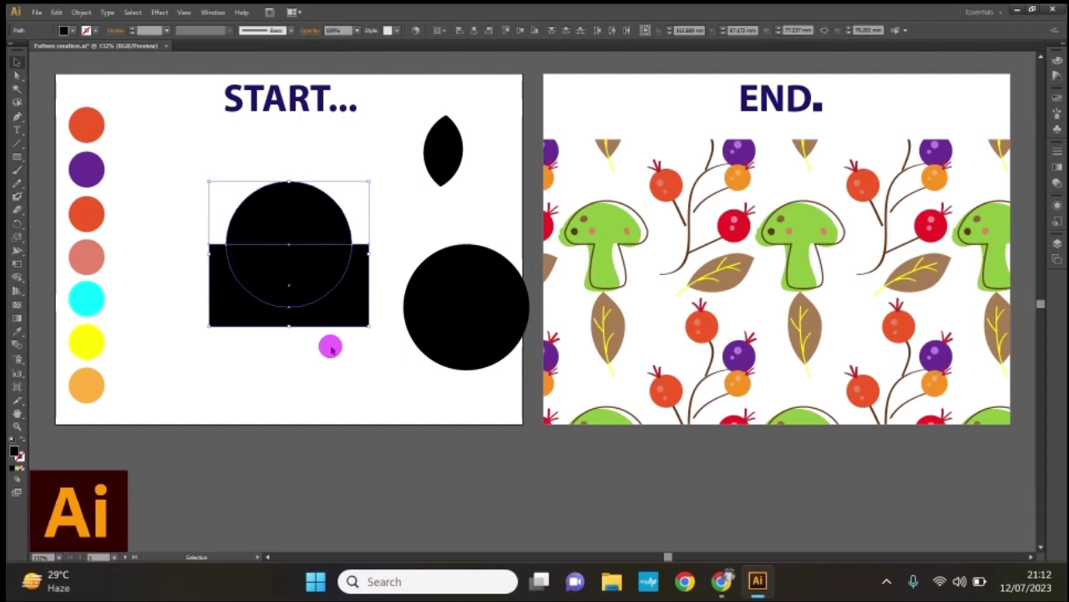
{"action": "key", "text": "shift+m"}
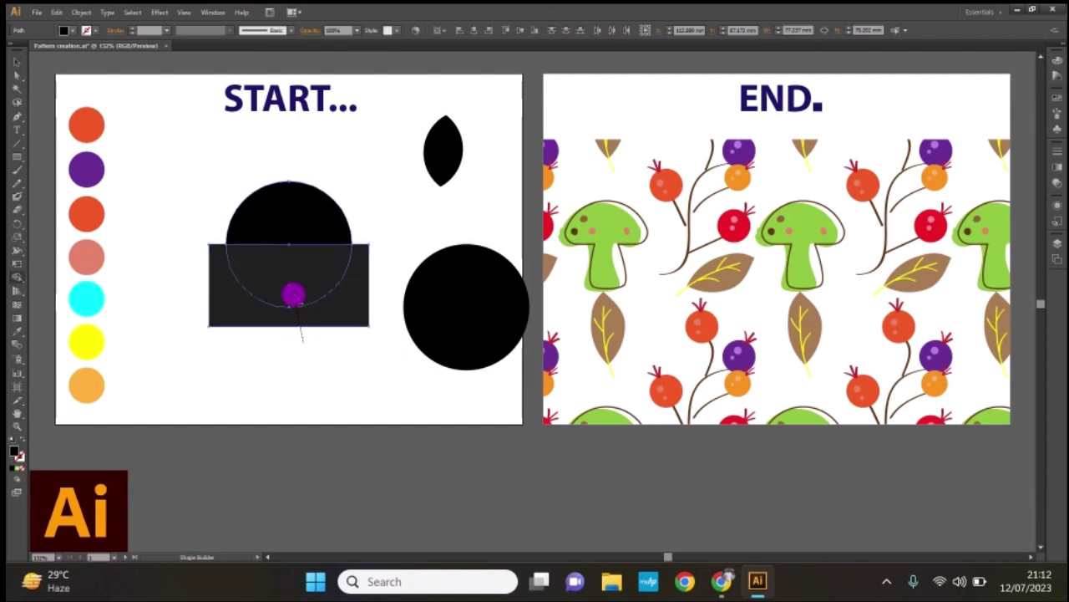
{"action": "left_click", "coordinate": [292, 280], "text": "alt"}
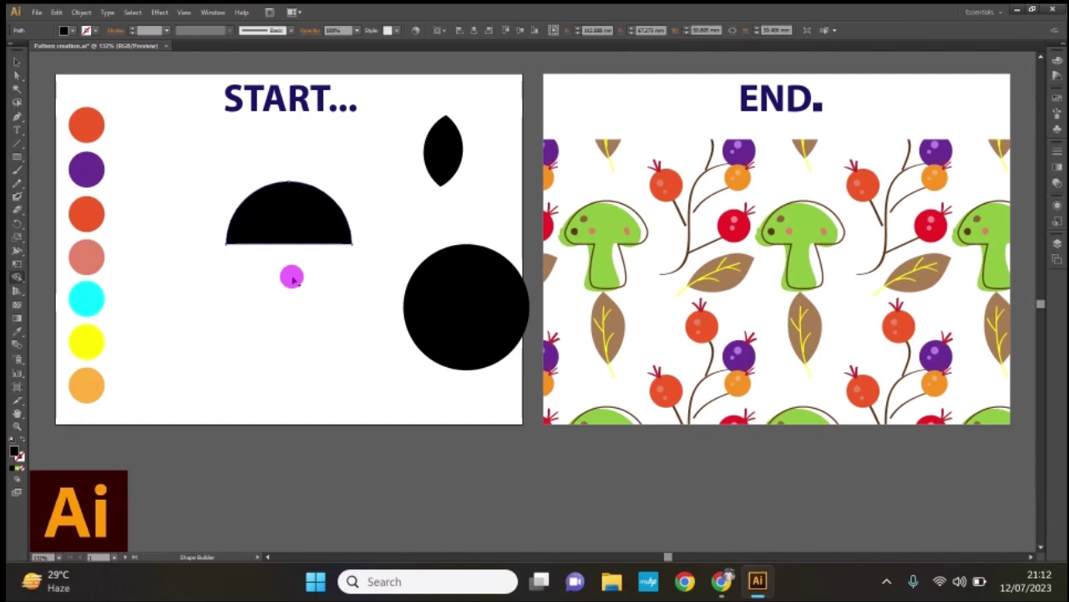
{"action": "left_click", "coordinate": [17, 62]}
Copy the large circle, shrink it to an 11.6 mm dot, and place it at the dome's lower-left corner.
{"action": "left_click", "coordinate": [289, 205]}
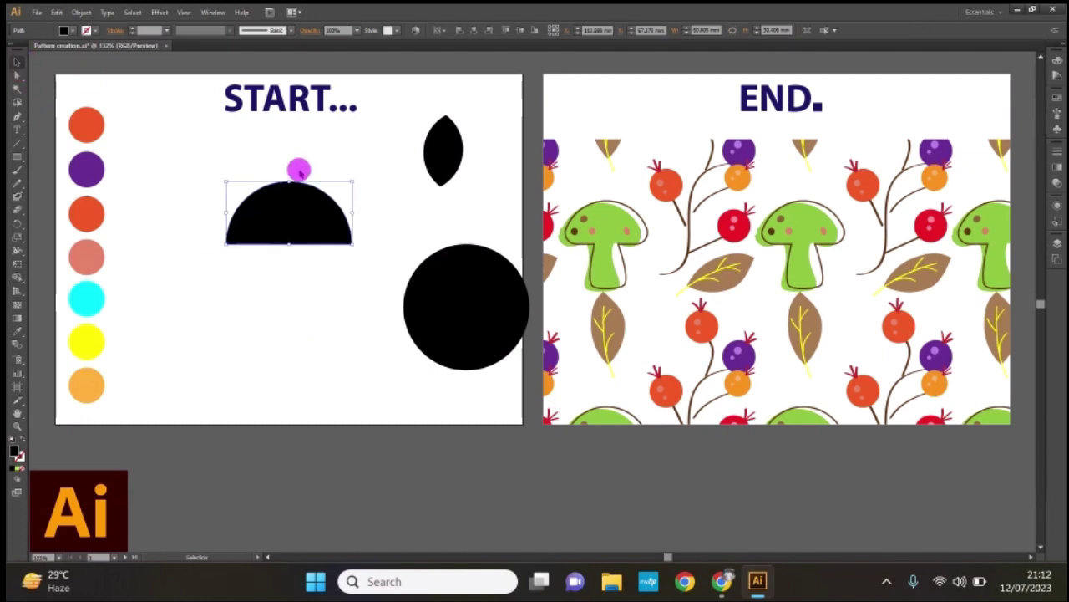
{"action": "left_click", "coordinate": [460, 292]}
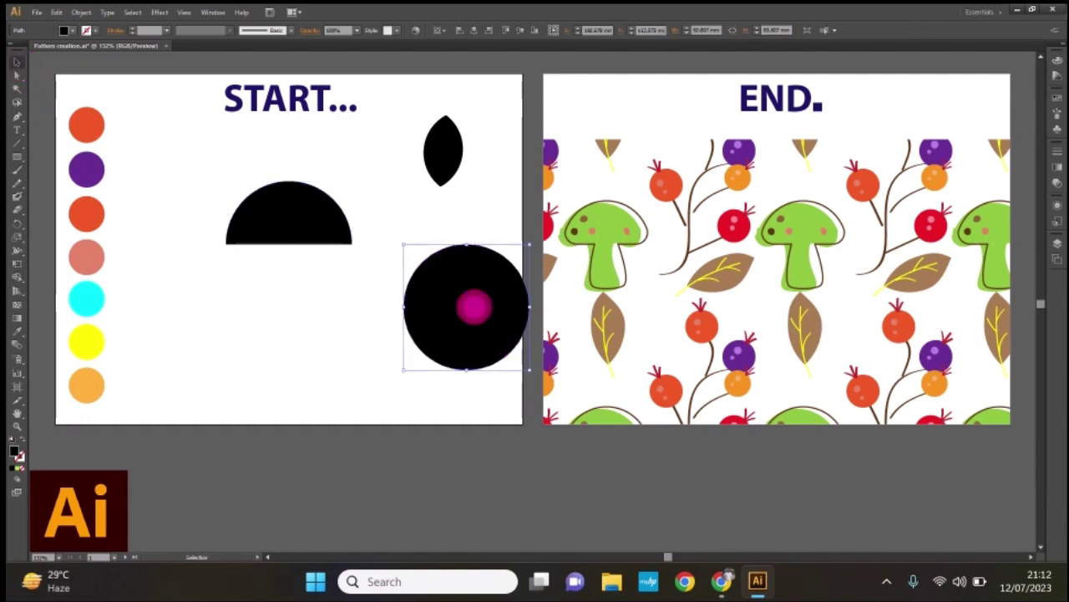
{"action": "left_click_drag", "start_coordinate": [474, 306], "coordinate": [289, 354], "text": "alt"}
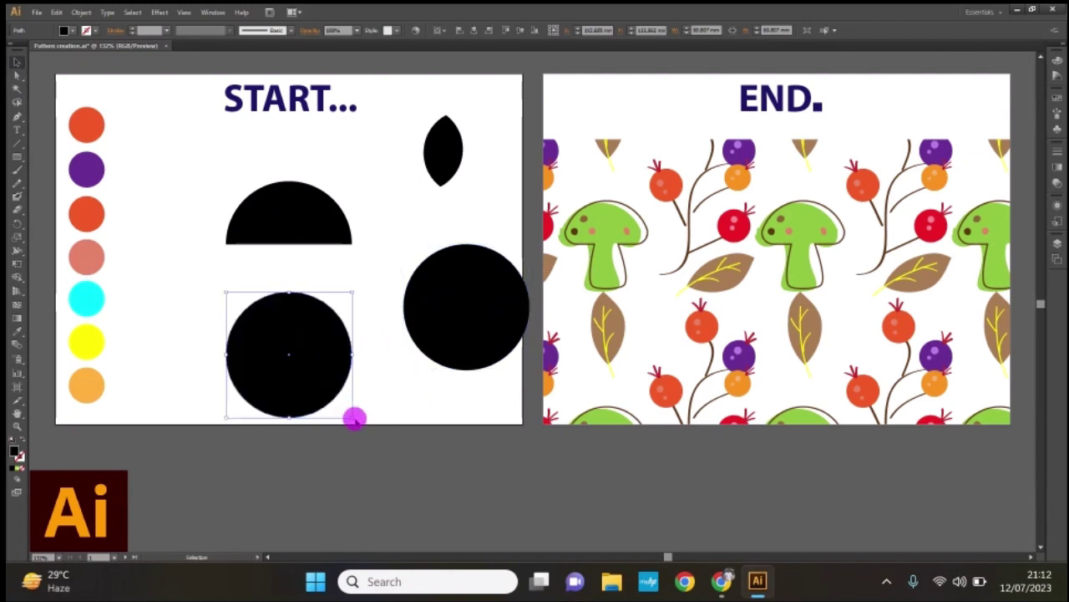
{"action": "left_click", "coordinate": [349, 412], "text": "shift"}
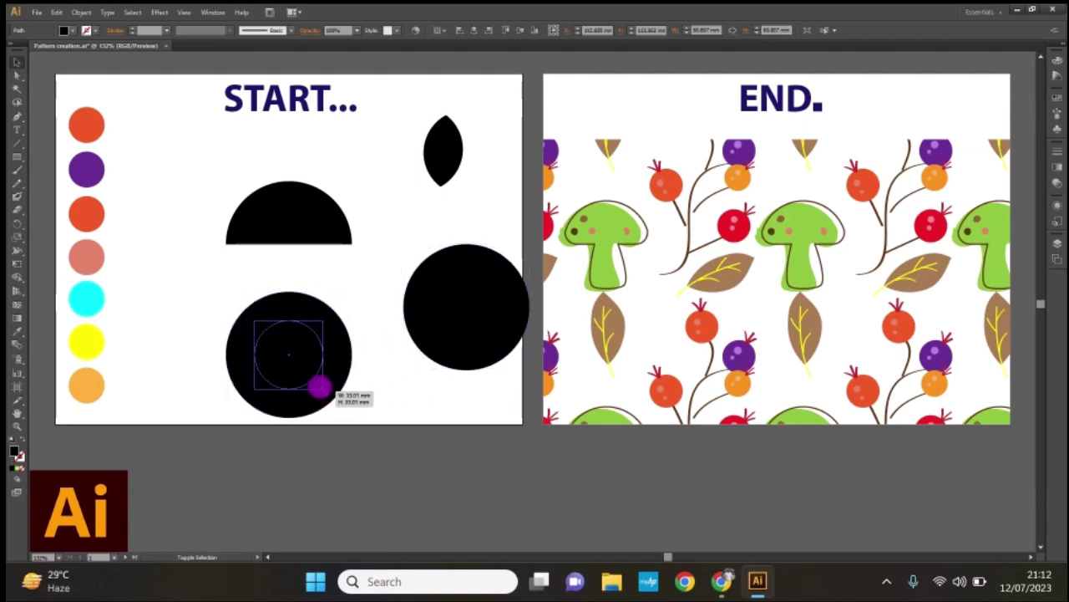
{"action": "mouse_move", "coordinate": [349, 412]}
{"action": "left_mouse_down"}
{"action": "mouse_move", "coordinate": [306, 368]}
{"action": "mouse_move", "coordinate": [237, 231]}
{"action": "left_mouse_up"}
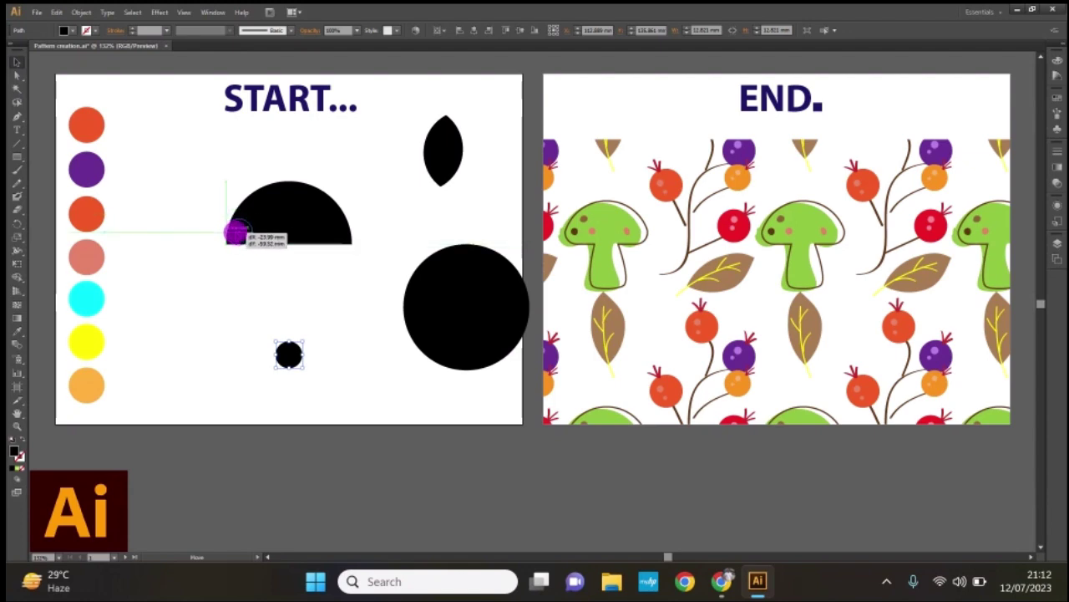
{"action": "left_click_drag", "start_coordinate": [236, 231], "coordinate": [238, 232]}
{"action": "left_click", "coordinate": [266, 284]}
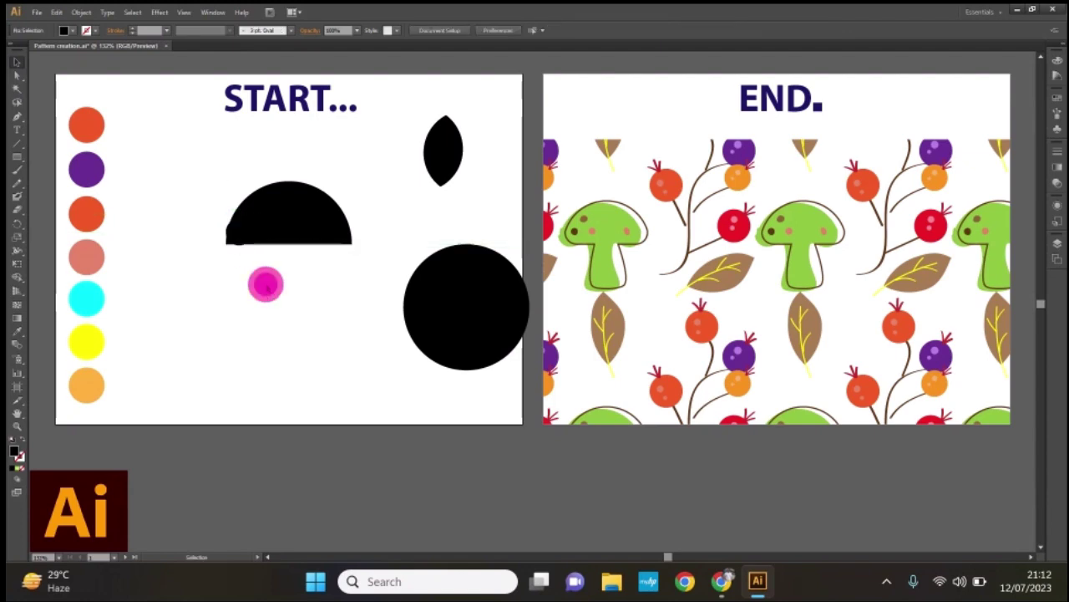
Zoom in and fine-tune the small circle's position in the dome's lower-left corner.
{"action": "key", "text": "z"}
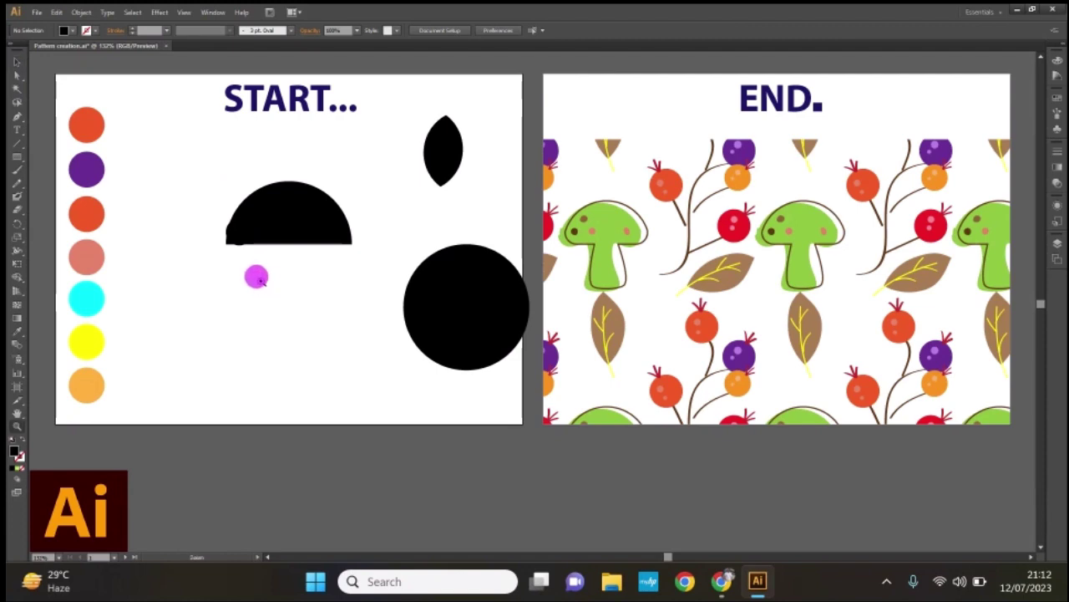
{"action": "left_click_drag", "start_coordinate": [195, 191], "coordinate": [318, 304]}
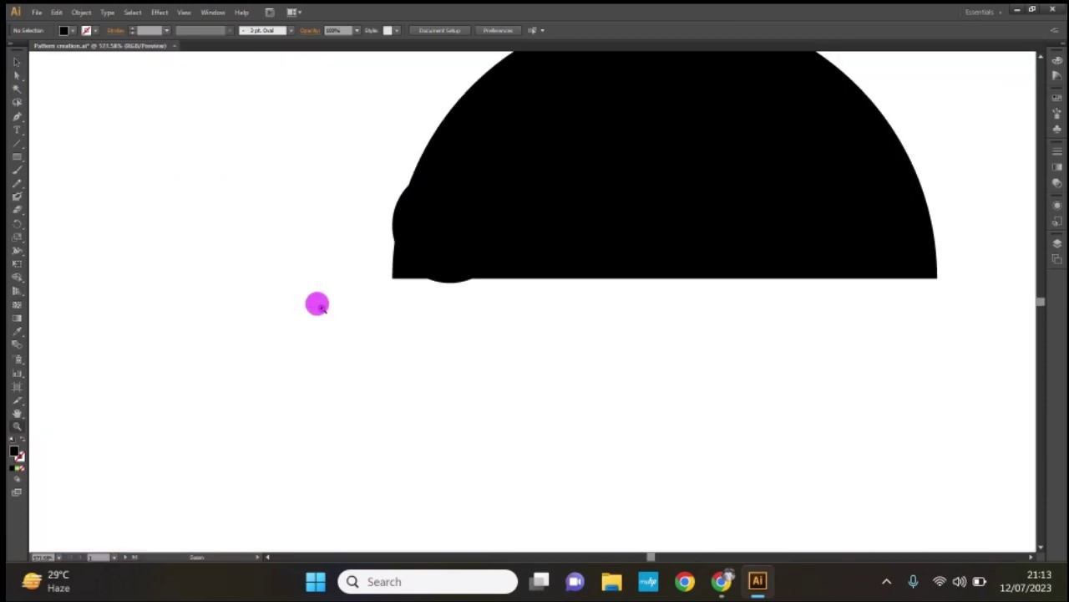
{"action": "key", "text": "v"}
{"action": "left_click", "coordinate": [429, 212]}
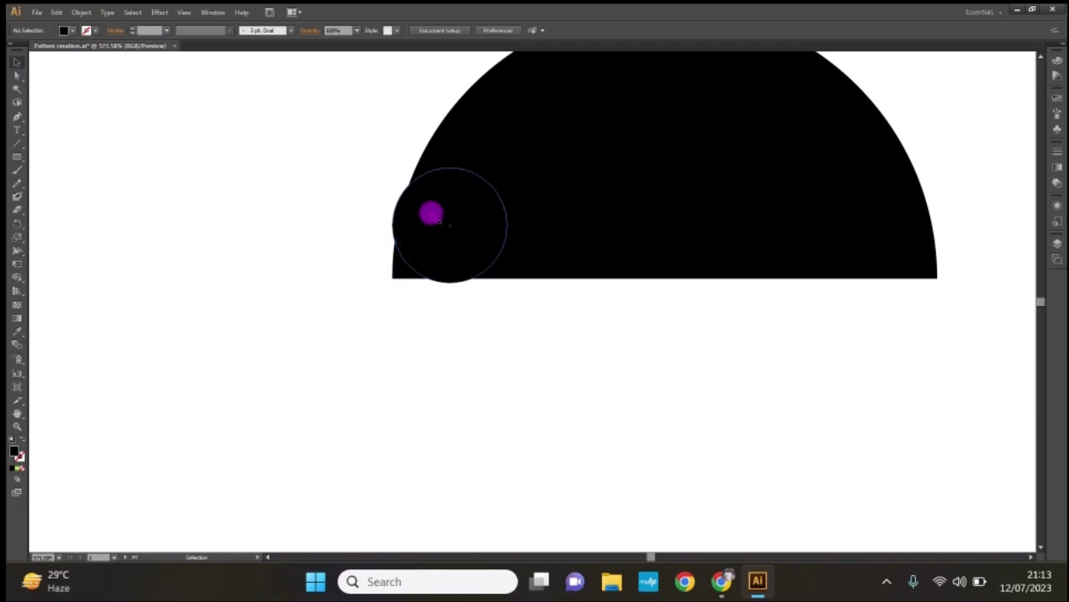
{"action": "double_click", "coordinate": [430, 213]}
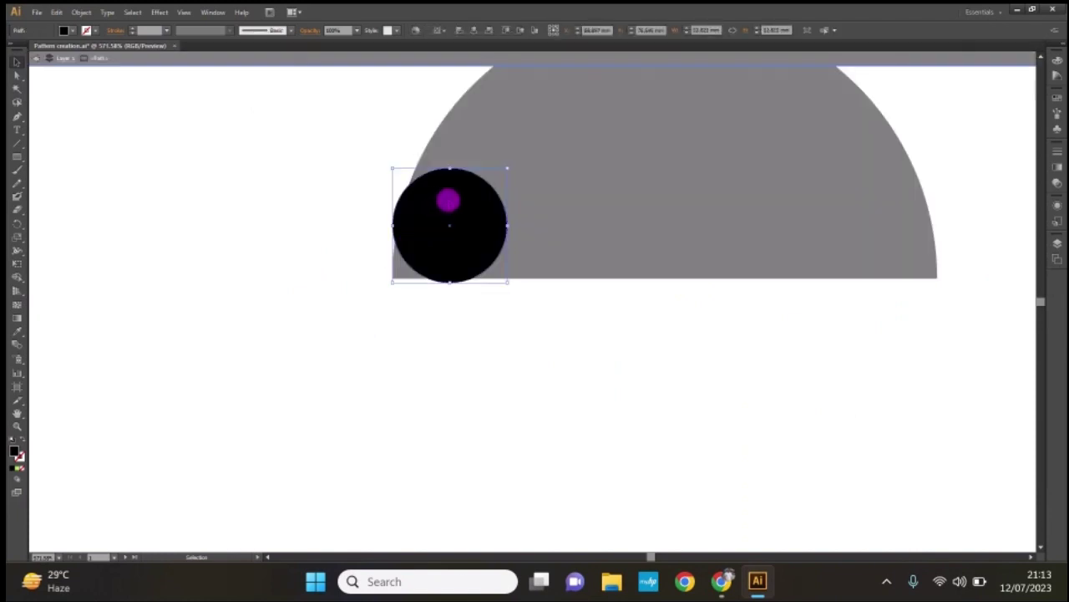
{"action": "left_click_drag", "start_coordinate": [449, 202], "coordinate": [456, 190]}
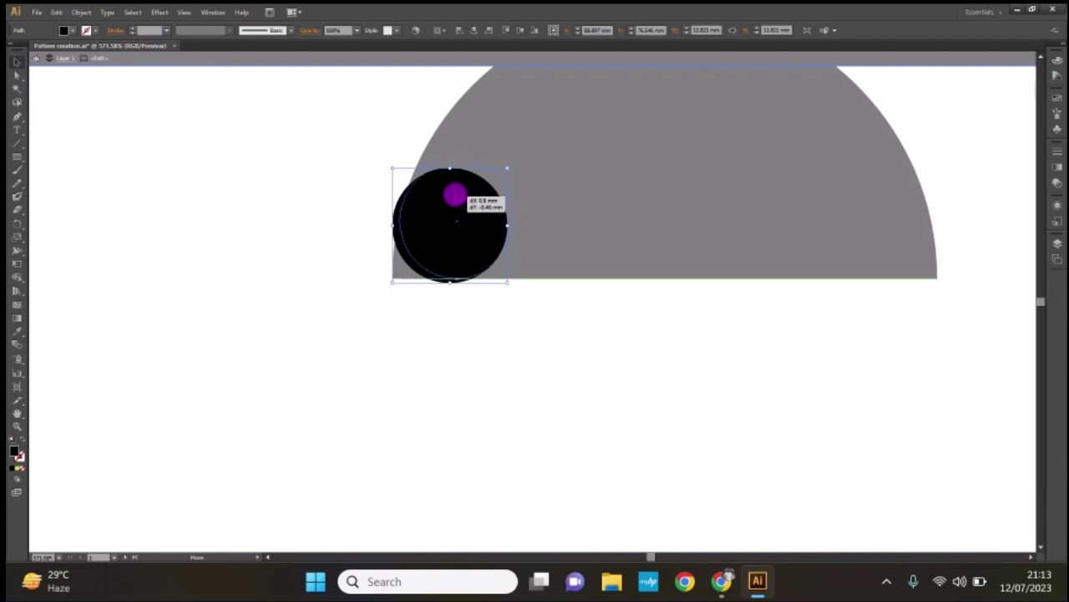
{"action": "left_click_drag", "start_coordinate": [455, 189], "coordinate": [457, 194]}
{"action": "left_click", "coordinate": [465, 314]}
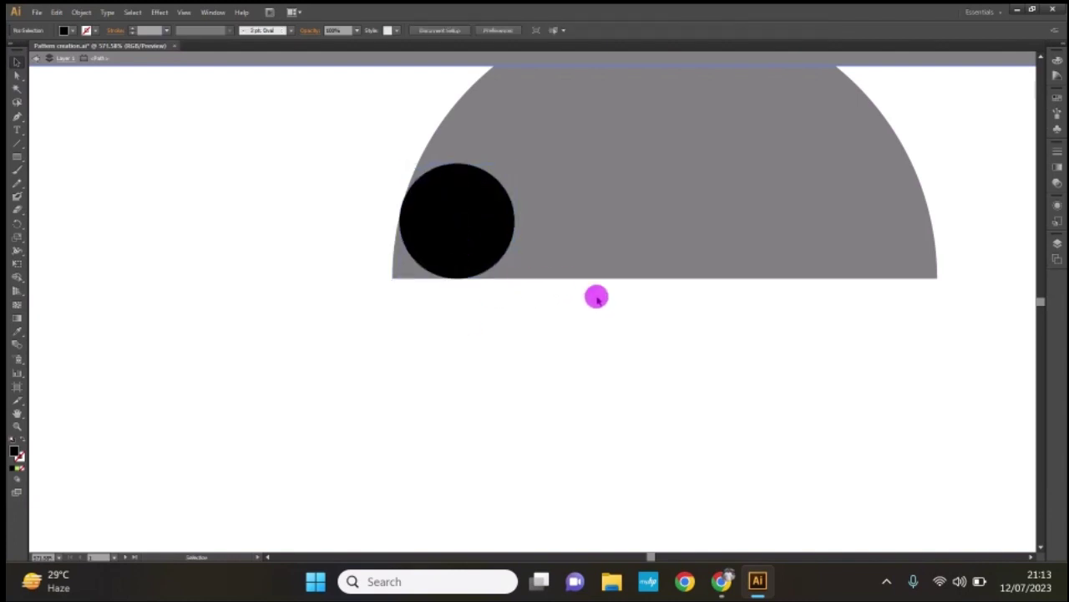
Delete the corner sliver and merge the small circle into the cap to round it.
{"action": "key", "text": "ctrl+minus"}
{"action": "key", "text": "ctrl+minus"}
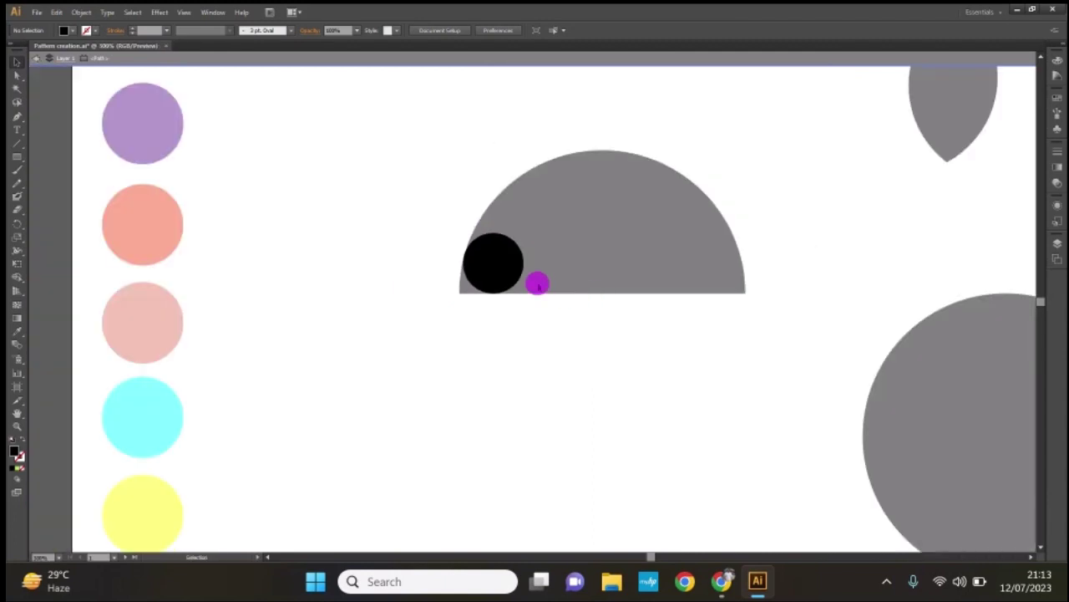
{"action": "double_click", "coordinate": [539, 339]}
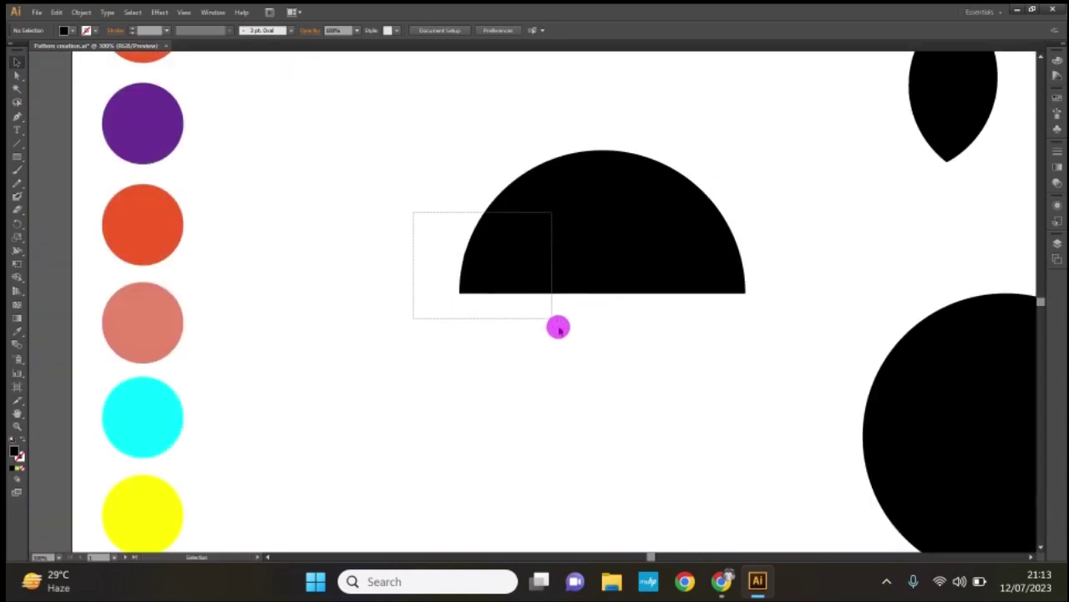
{"action": "left_click_drag", "start_coordinate": [413, 213], "coordinate": [562, 334]}
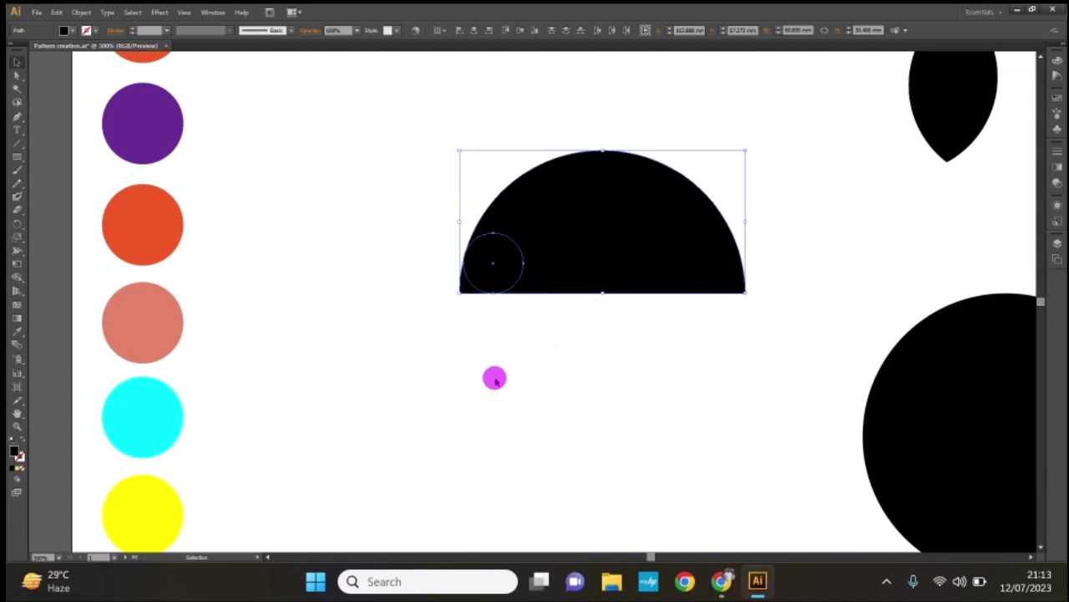
{"action": "key", "text": "shift+m"}
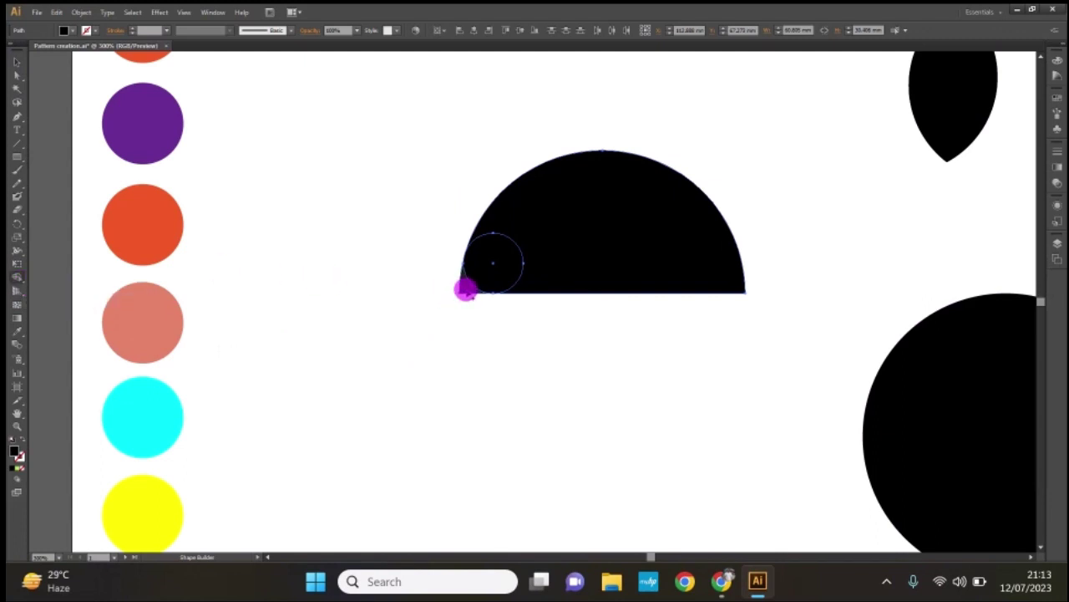
{"action": "left_click", "coordinate": [465, 289], "text": "alt"}
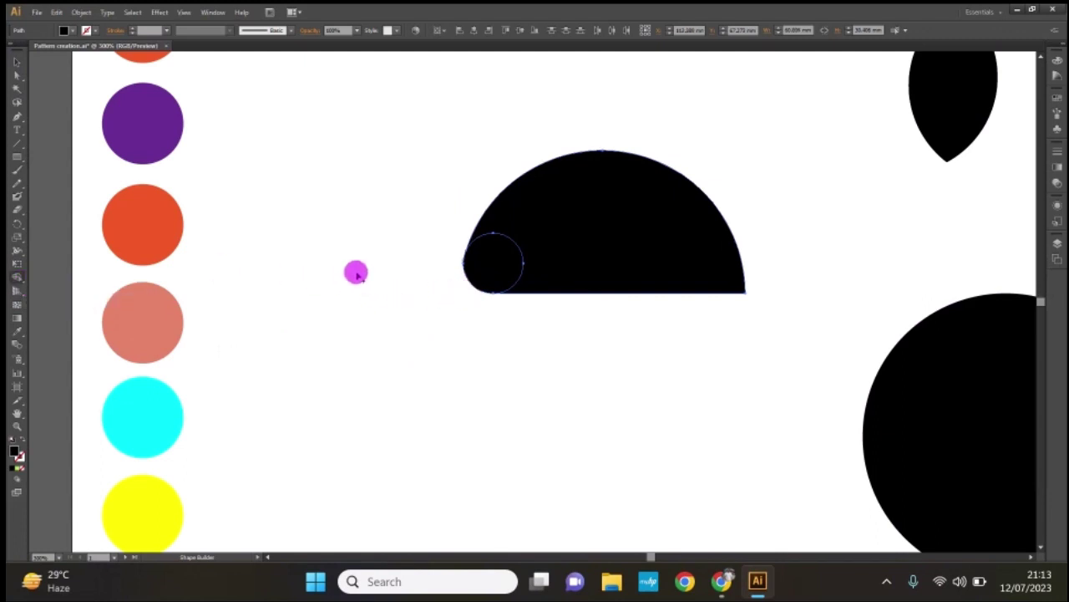
{"action": "left_click_drag", "start_coordinate": [456, 243], "coordinate": [520, 277]}
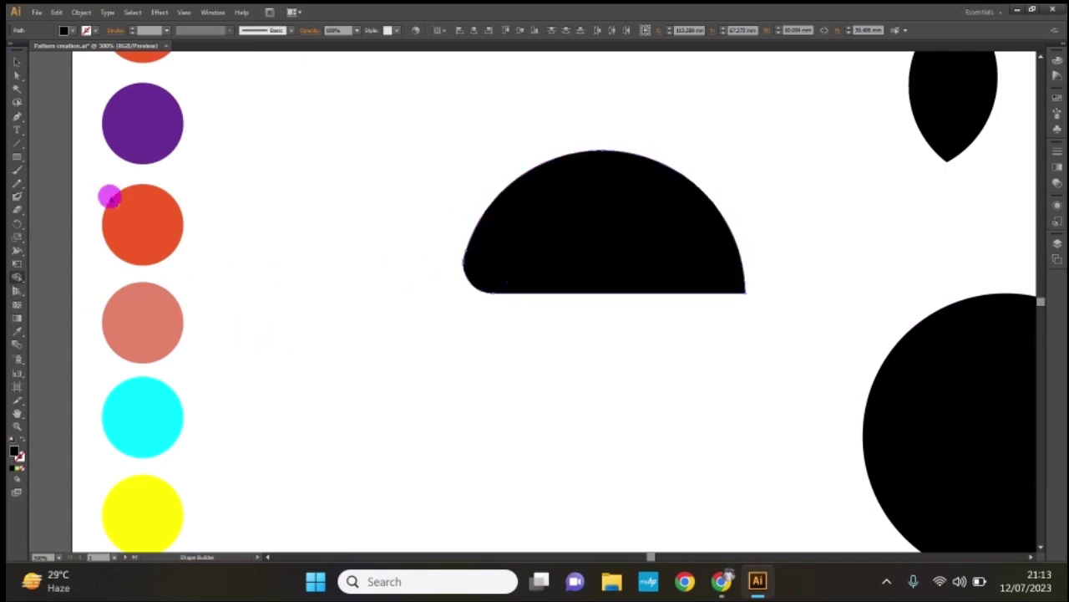
{"action": "left_click", "coordinate": [17, 61]}
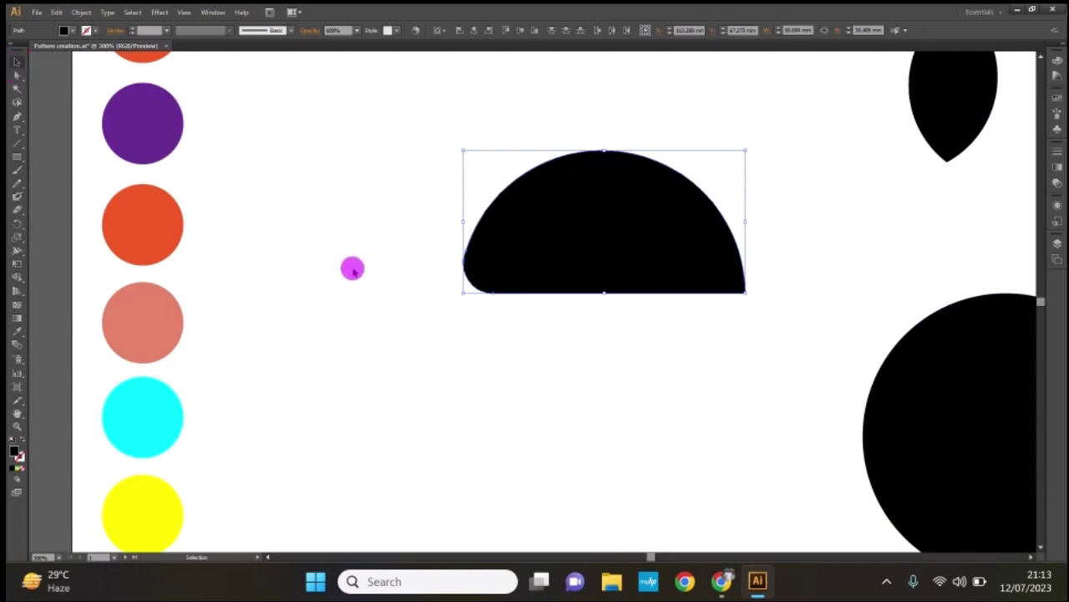
{"action": "left_click", "coordinate": [352, 267]}
Cover the dome's right half with a rectangle and remove both, leaving the quarter-circle left half.
{"action": "key", "text": "m"}
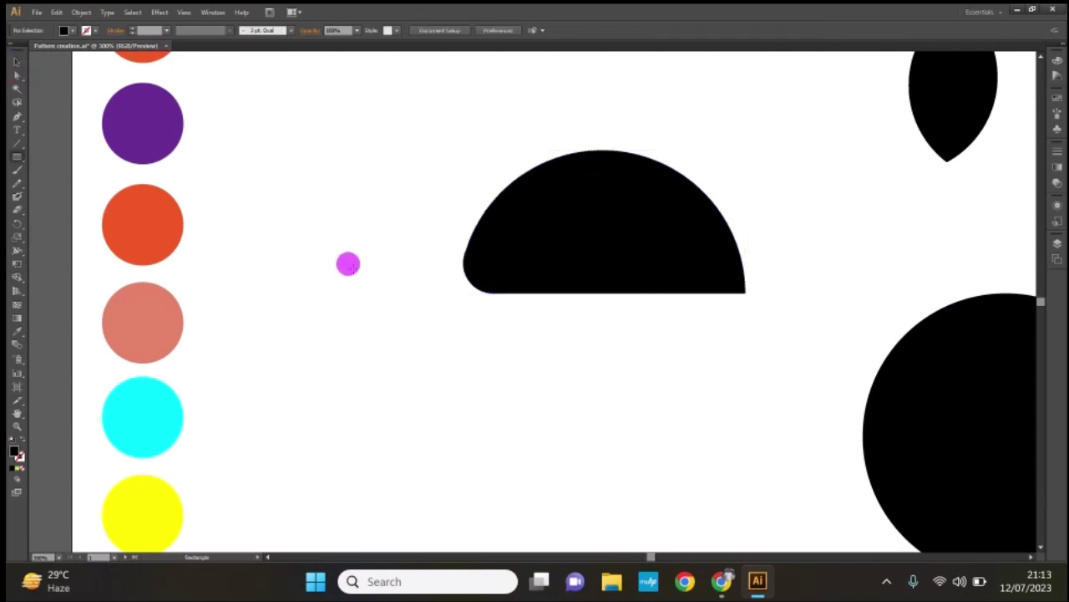
{"action": "left_click_drag", "start_coordinate": [603, 133], "coordinate": [786, 337]}
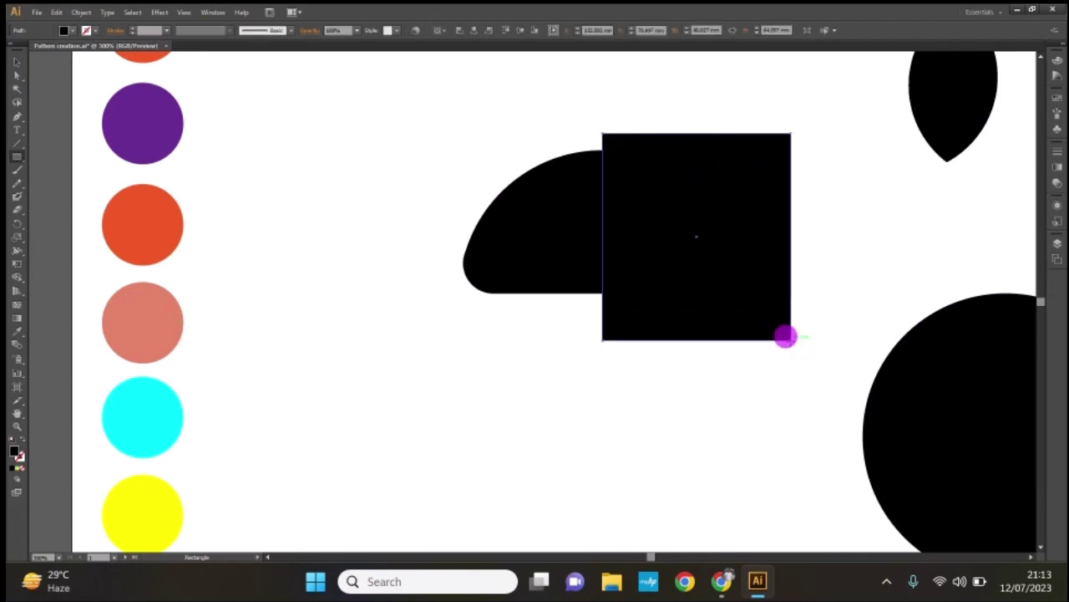
{"action": "key", "text": "v"}
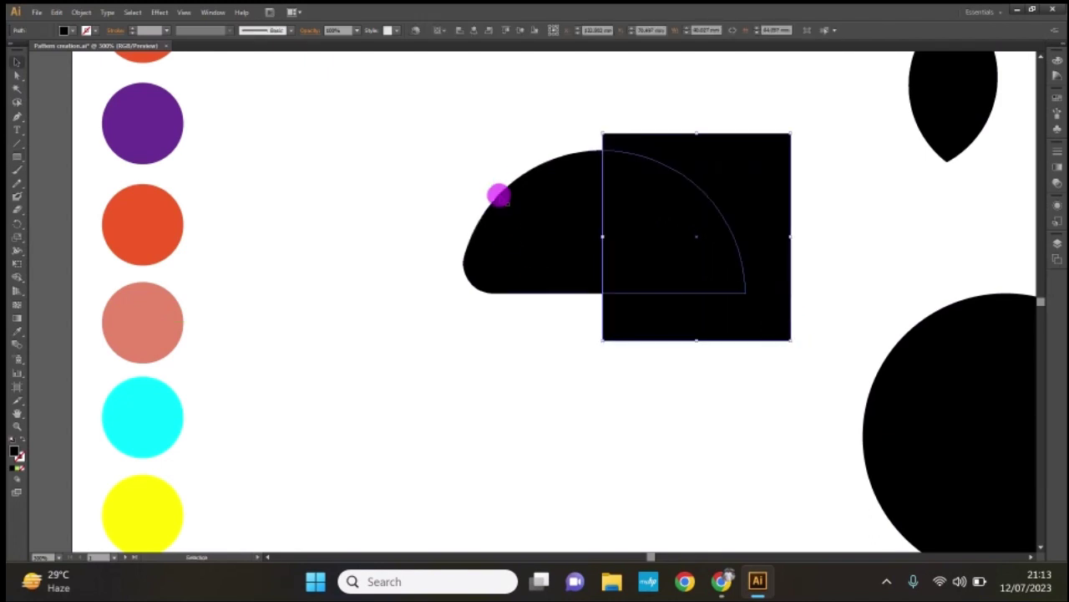
{"action": "left_click_drag", "start_coordinate": [535, 132], "coordinate": [668, 295]}
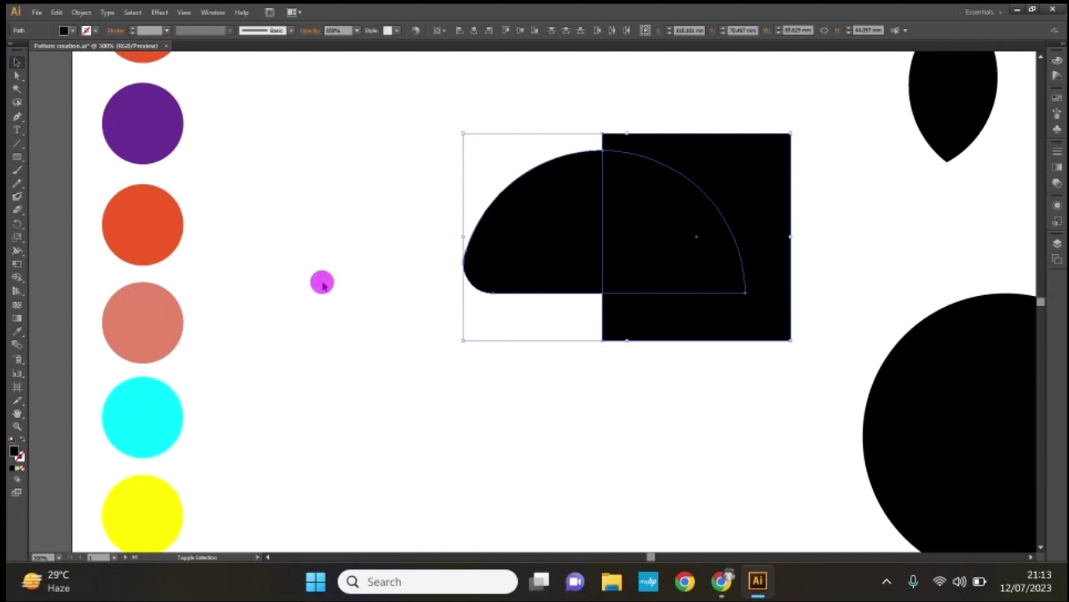
{"action": "key", "text": "shift+m"}
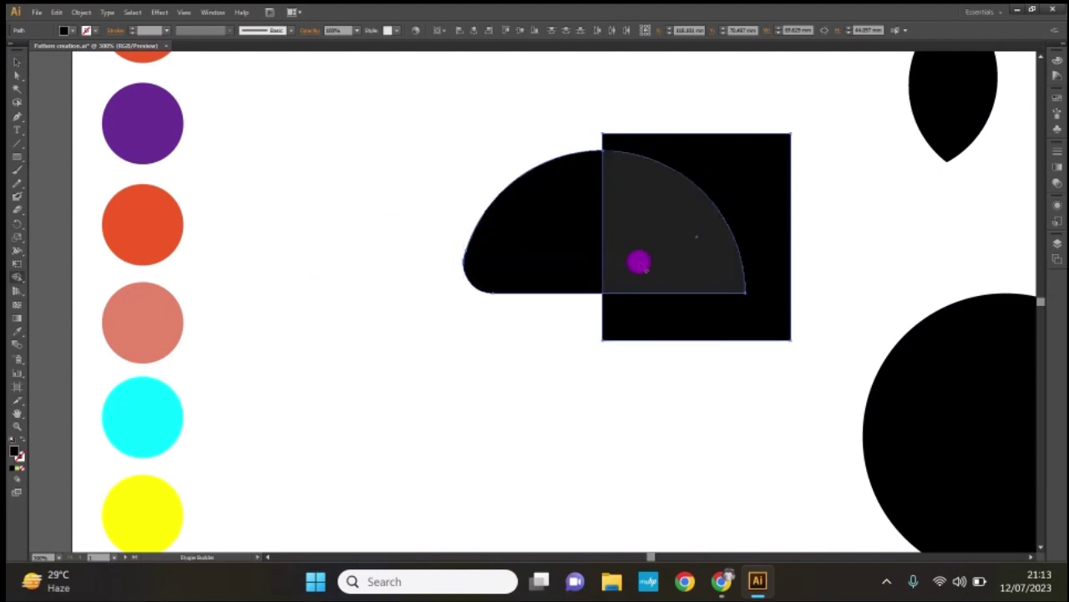
{"action": "left_click", "coordinate": [639, 262], "text": "alt"}
{"action": "left_click", "coordinate": [771, 176], "text": "alt"}
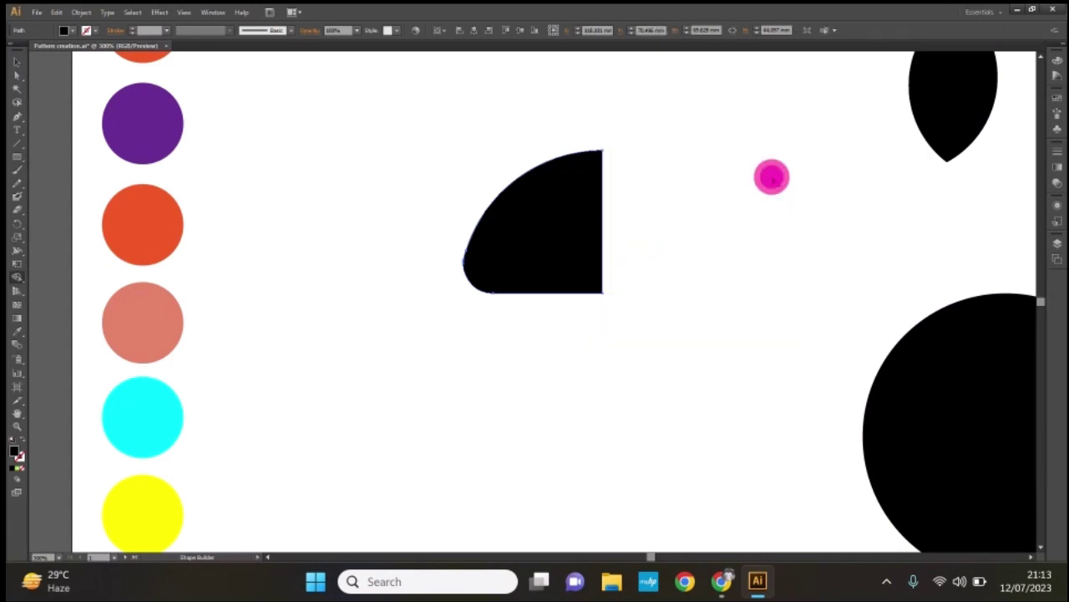
{"action": "left_click", "coordinate": [15, 63]}
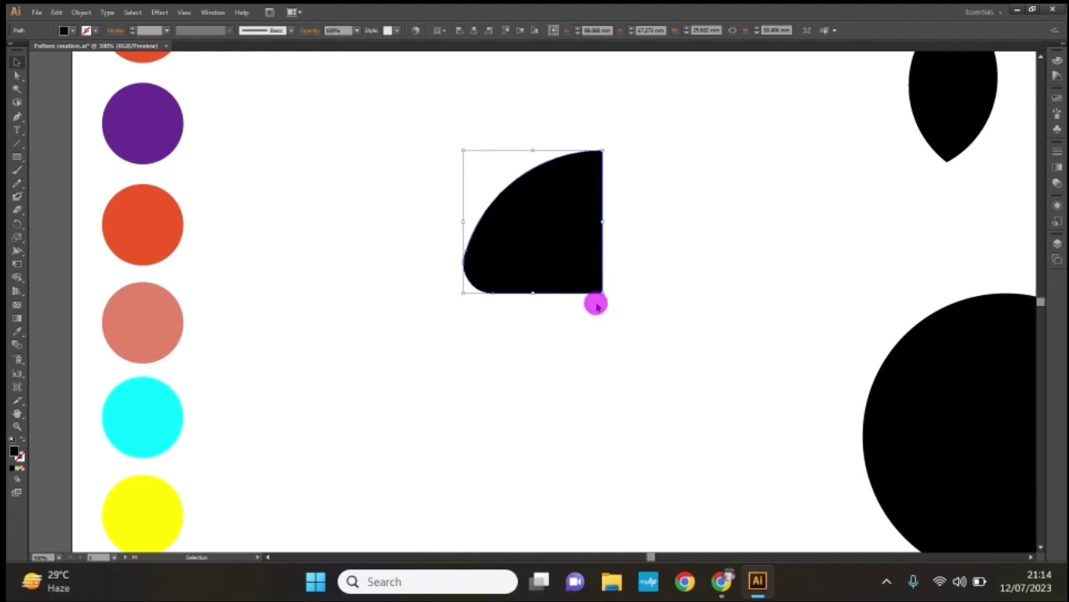
{"action": "key", "text": "ctrl+shift+b"}
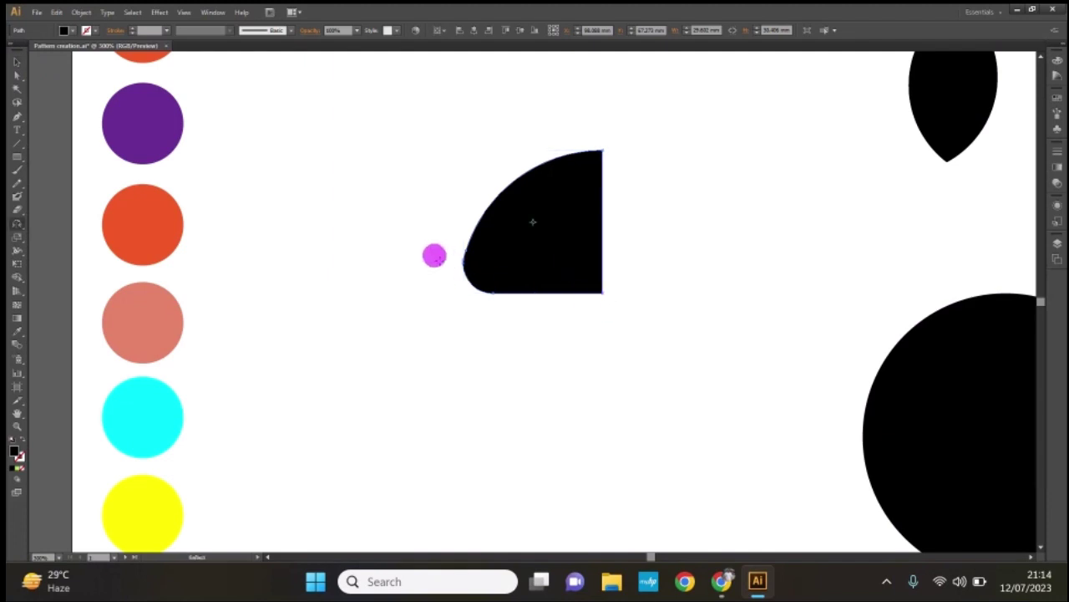
Mirror a vertical copy of the half cap at its bottom-right corner and merge both halves.
{"action": "left_click", "coordinate": [18, 224]}
{"action": "left_click", "coordinate": [598, 290], "text": "alt"}
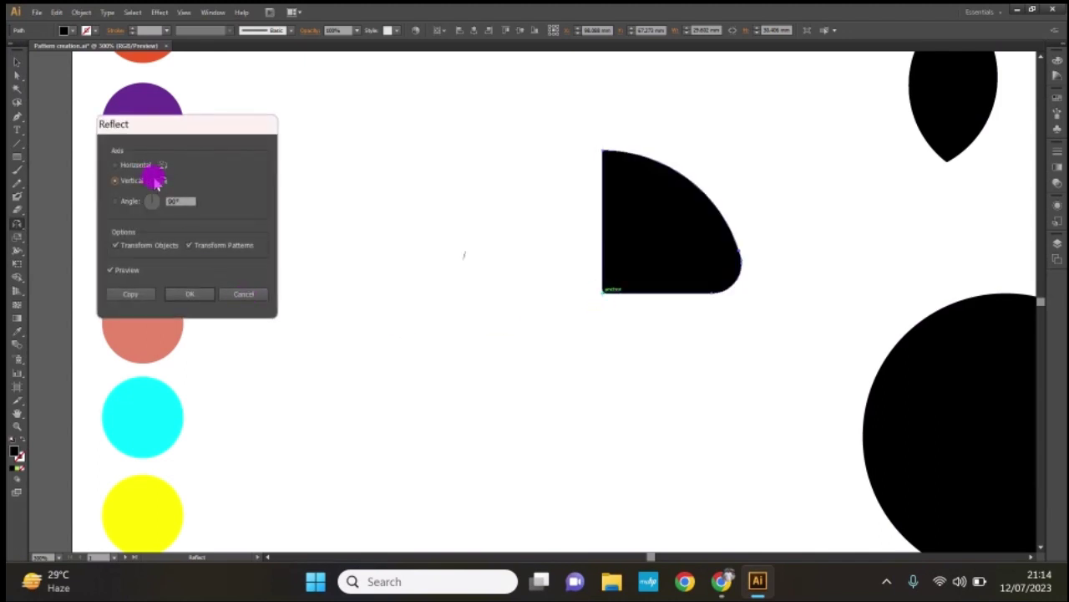
{"action": "left_click", "coordinate": [131, 294]}
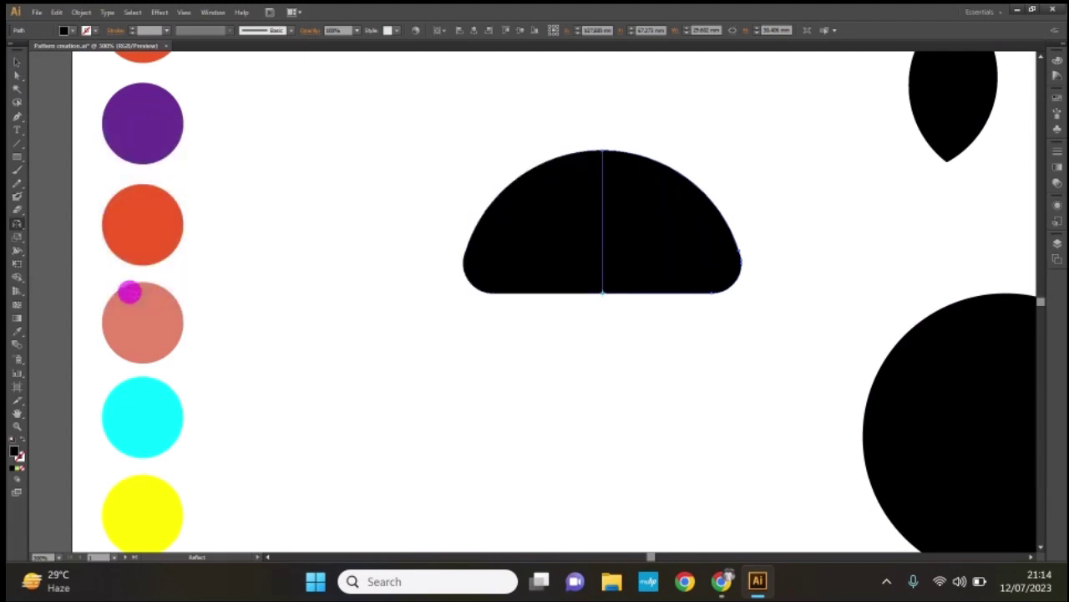
{"action": "key", "text": "v"}
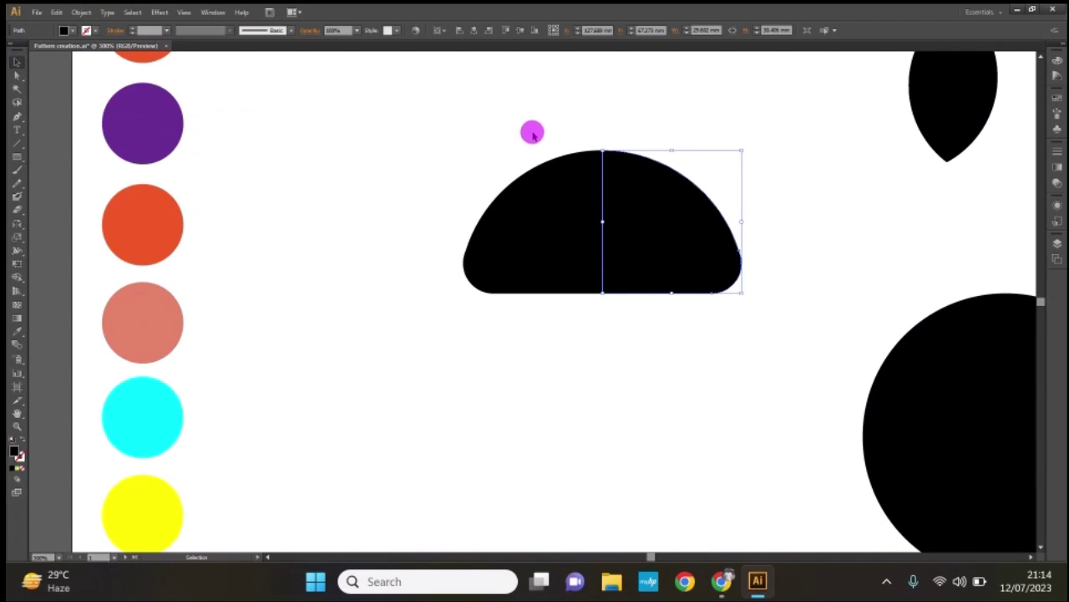
{"action": "left_click_drag", "start_coordinate": [533, 133], "coordinate": [687, 285]}
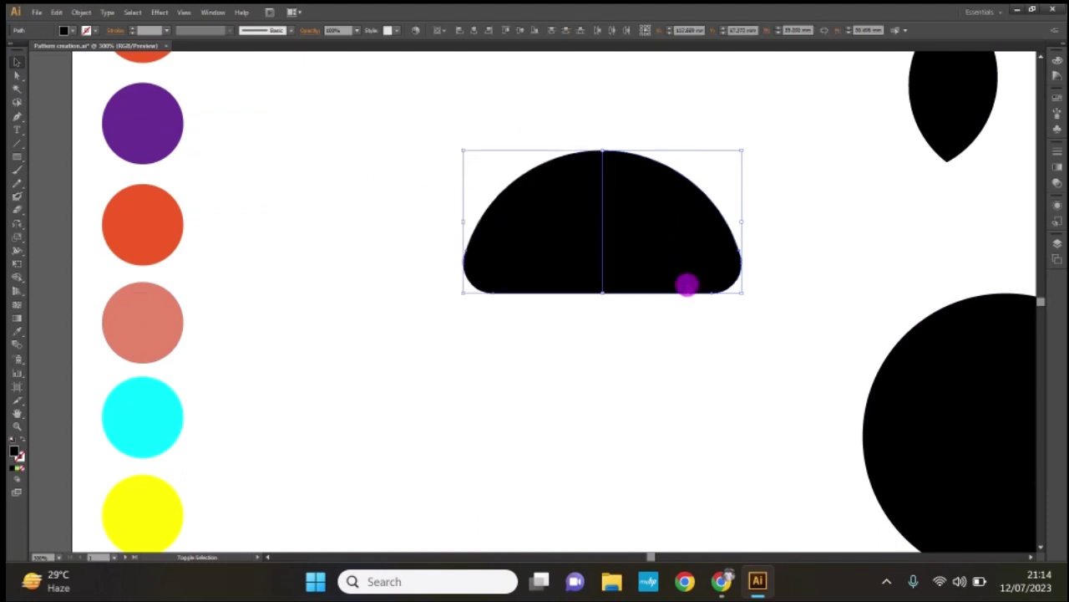
{"action": "key", "text": "shift+m"}
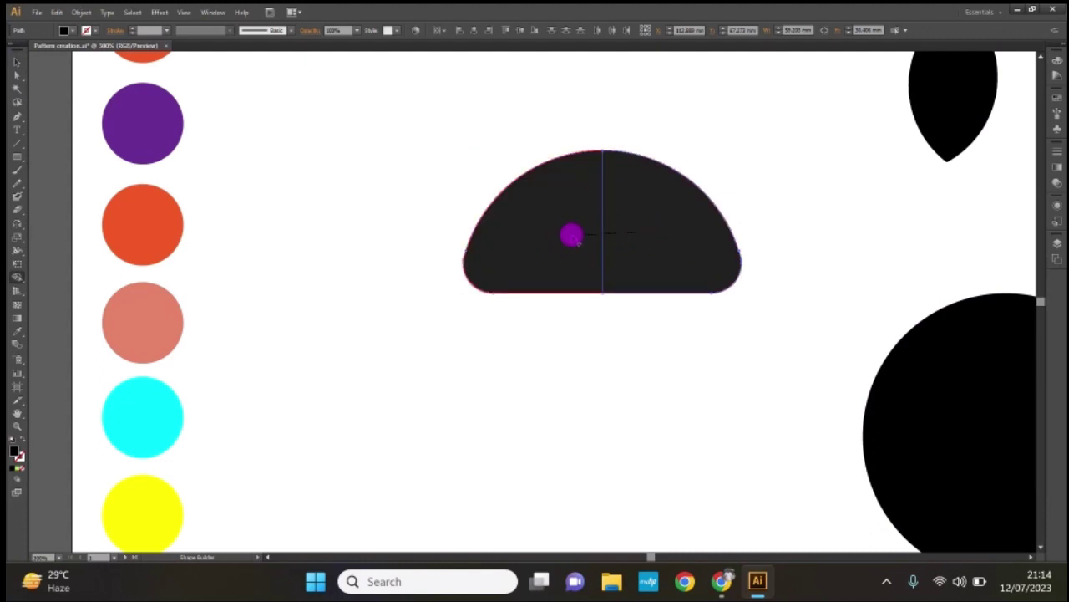
{"action": "left_click_drag", "start_coordinate": [646, 232], "coordinate": [565, 234]}
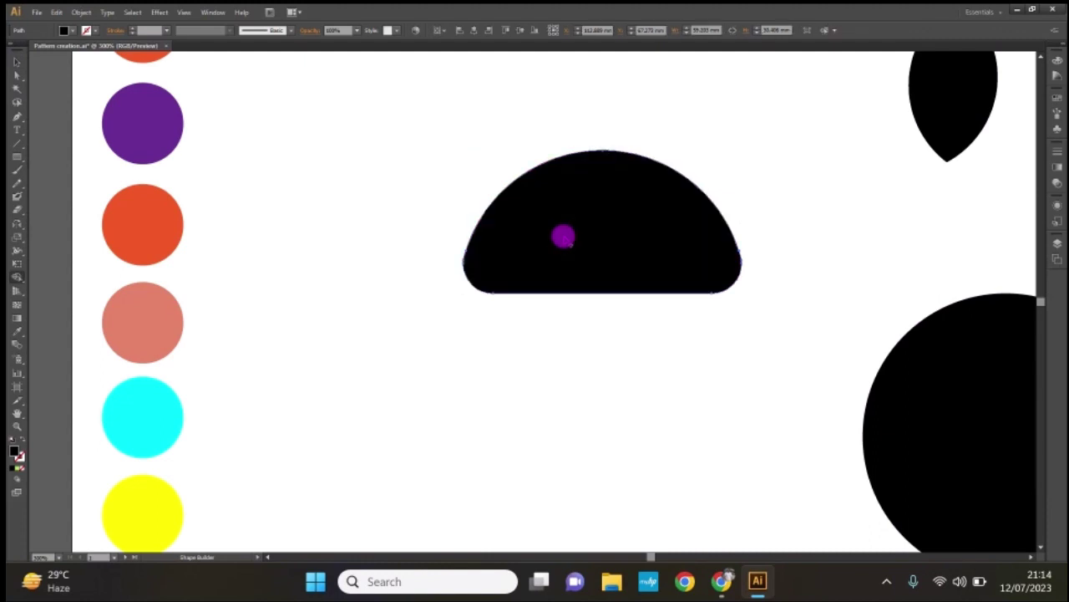
{"action": "left_click", "coordinate": [17, 62]}
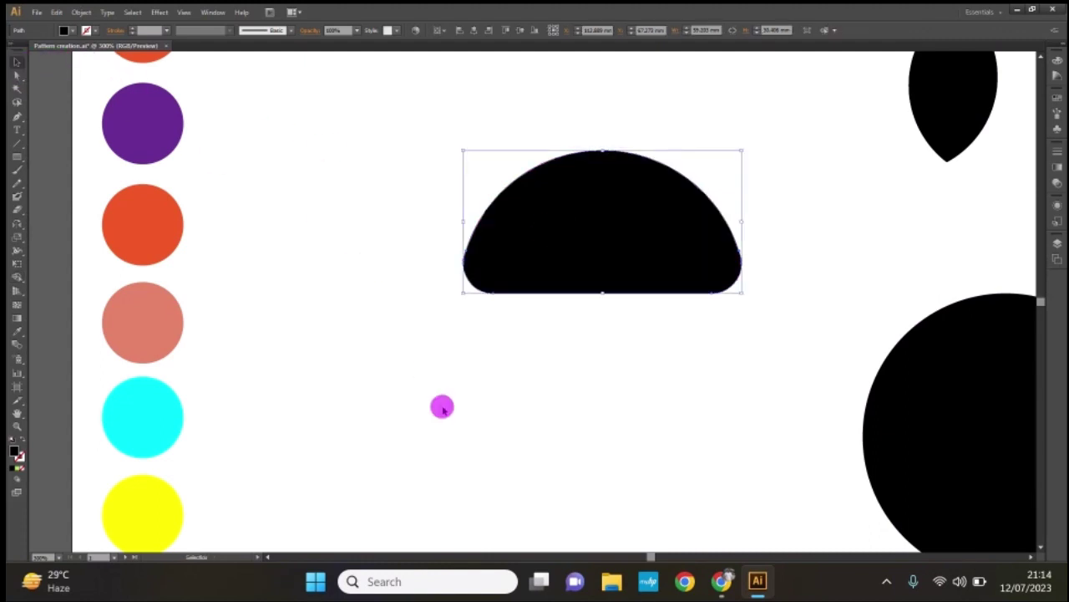
{"action": "left_click", "coordinate": [441, 406]}
Draw a narrow black stem rectangle below the cap's centre and select its bottom anchors.
{"action": "key", "text": "m"}
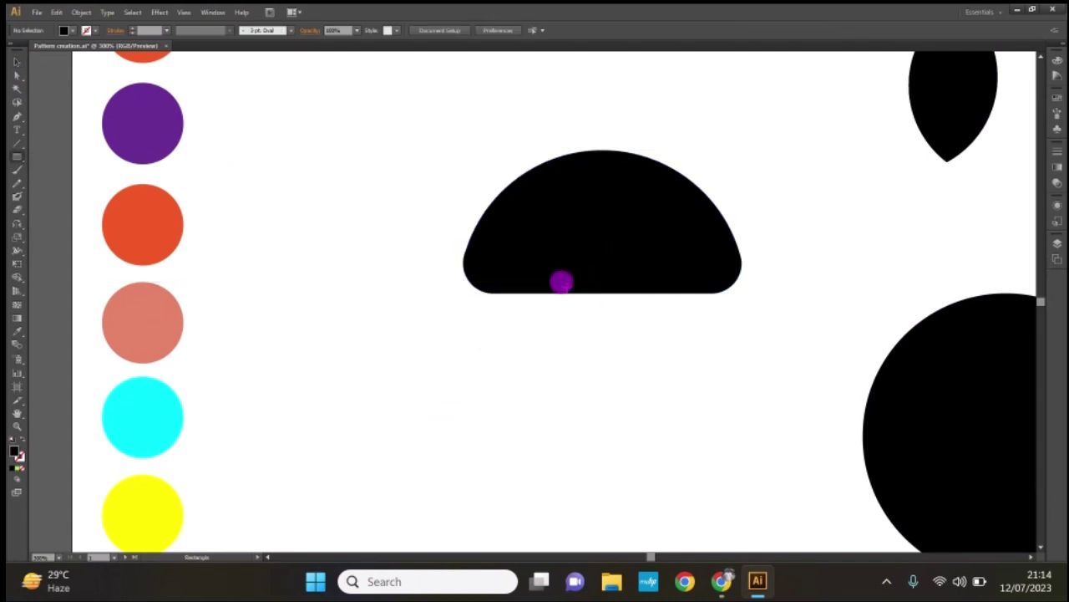
{"action": "mouse_move", "coordinate": [567, 287]}
{"action": "left_mouse_down"}
{"action": "mouse_move", "coordinate": [630, 399]}
{"action": "mouse_move", "coordinate": [622, 413]}
{"action": "left_mouse_up"}
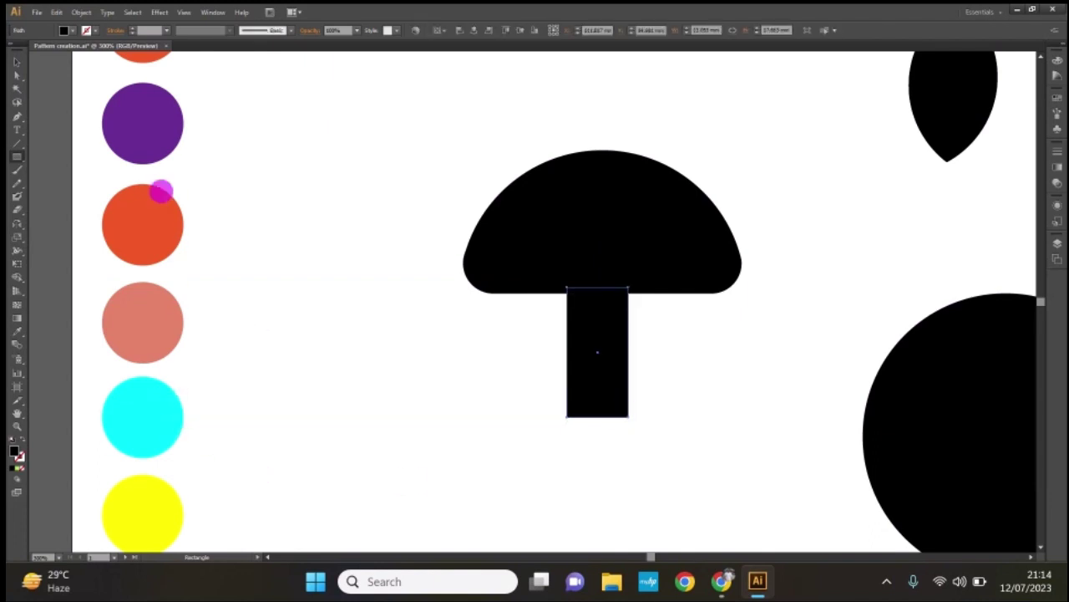
{"action": "left_click", "coordinate": [17, 67]}
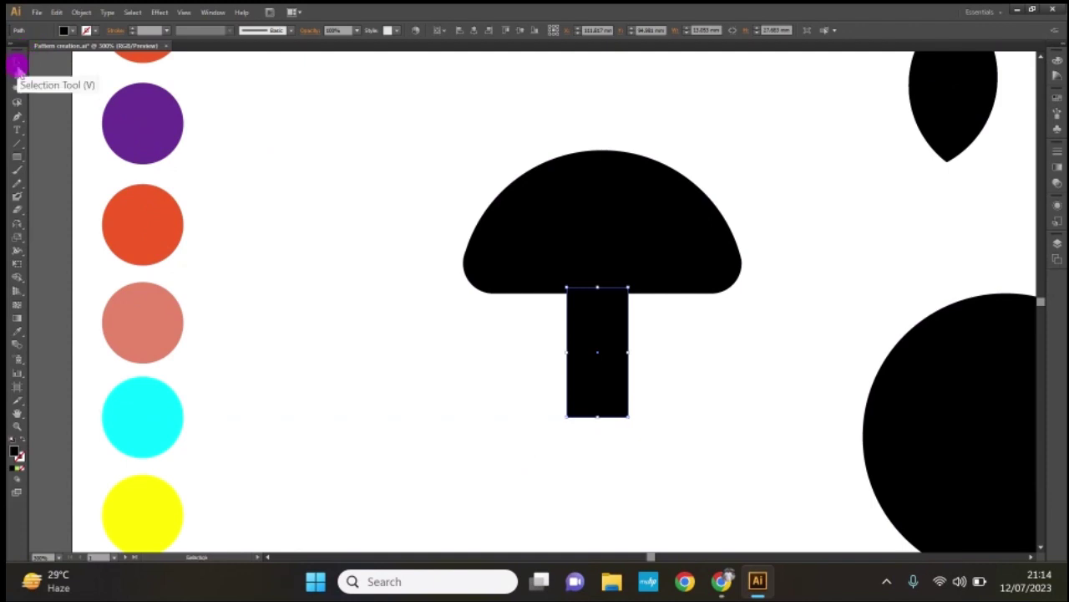
{"action": "left_click", "coordinate": [404, 351]}
{"action": "left_click", "coordinate": [516, 446]}
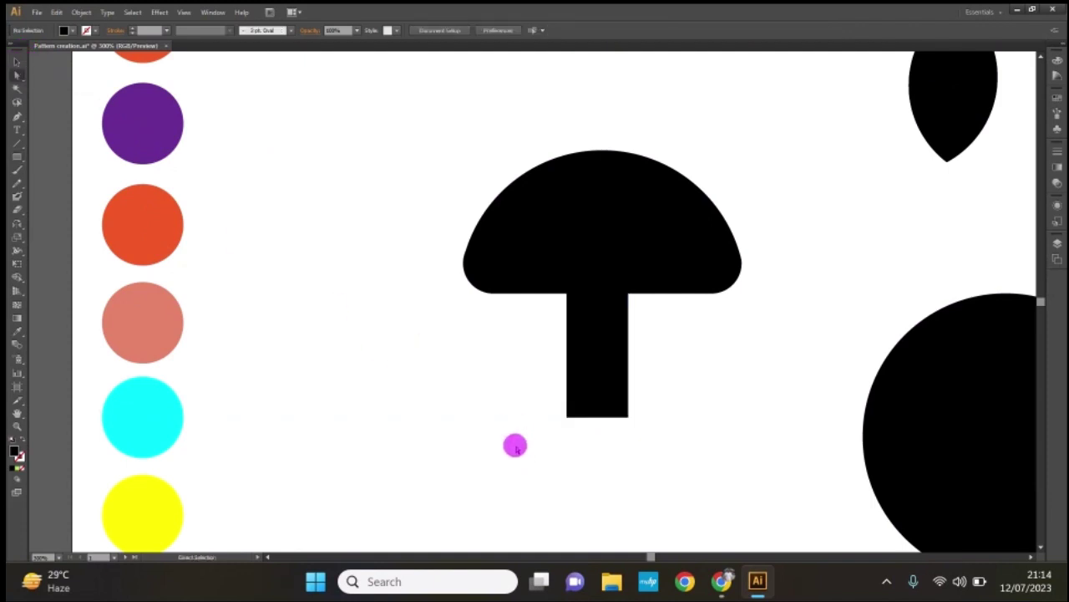
{"action": "left_click_drag", "start_coordinate": [540, 400], "coordinate": [637, 440]}
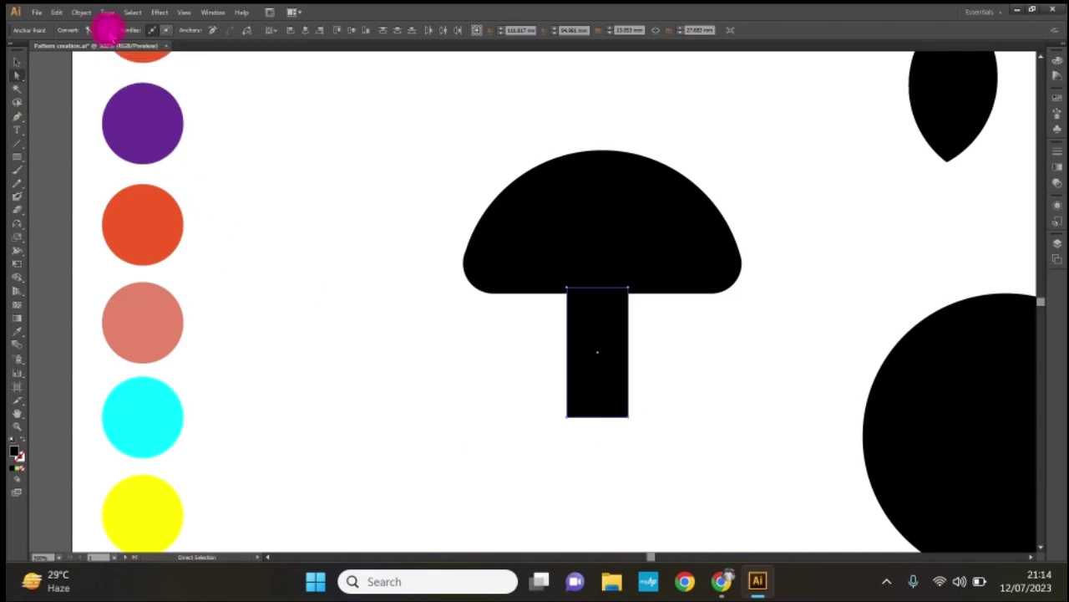
Pull the stem's bottom anchors outward to flare its base.
{"action": "left_click", "coordinate": [107, 31]}
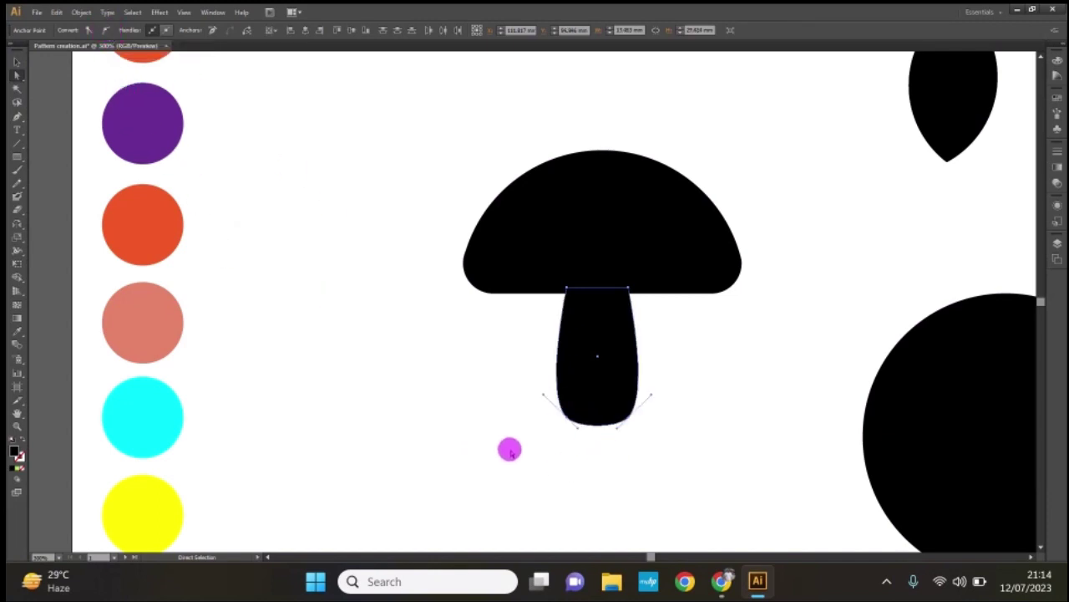
{"action": "left_click", "coordinate": [565, 417]}
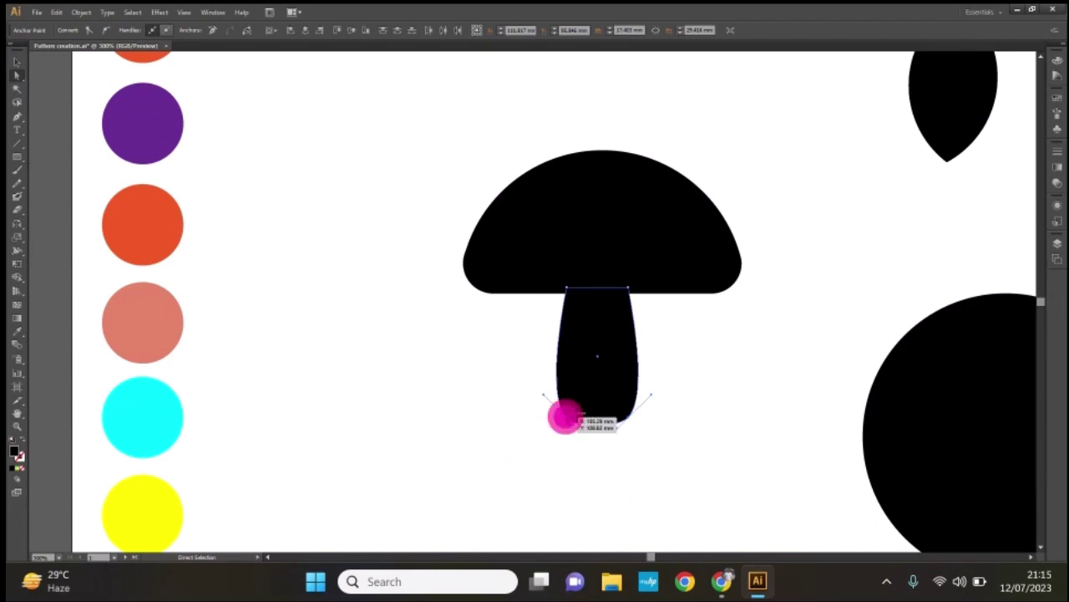
{"action": "left_click_drag", "start_coordinate": [565, 417], "coordinate": [548, 422]}
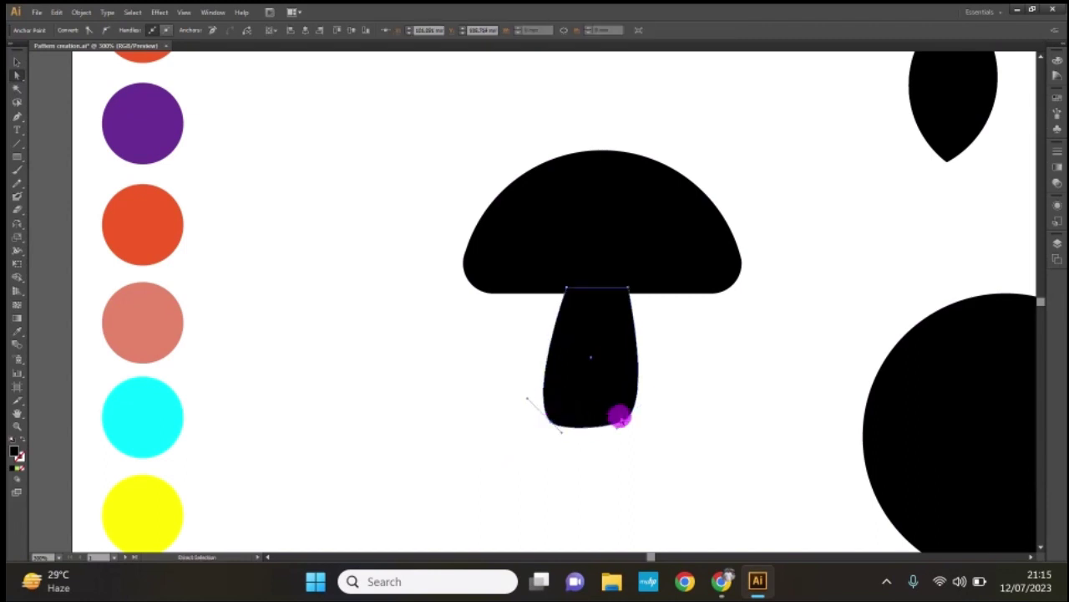
{"action": "left_click", "coordinate": [625, 418]}
{"action": "left_click_drag", "start_coordinate": [626, 418], "coordinate": [642, 418]}
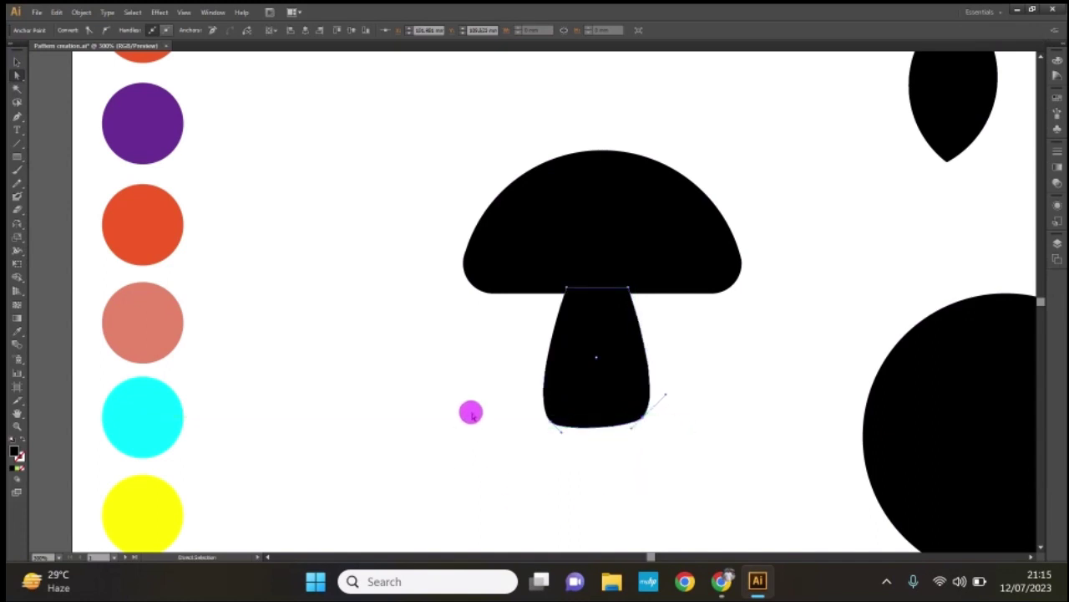
{"action": "left_click", "coordinate": [18, 64]}
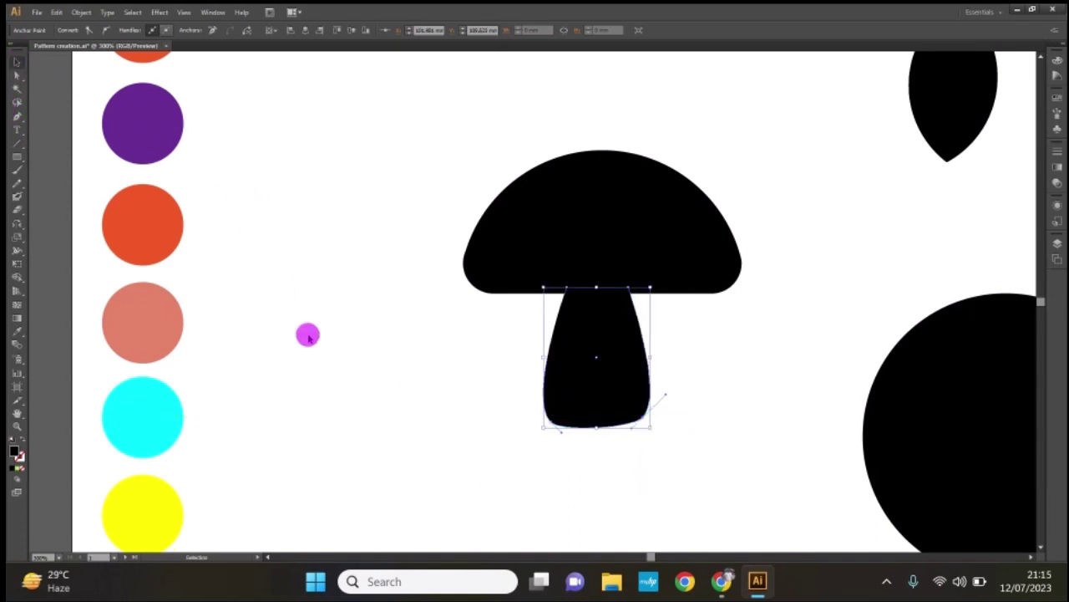
Merge the cap and stem into one mushroom shape with Shape Builder.
{"action": "left_click", "coordinate": [339, 391]}
{"action": "left_click_drag", "start_coordinate": [380, 146], "coordinate": [645, 370]}
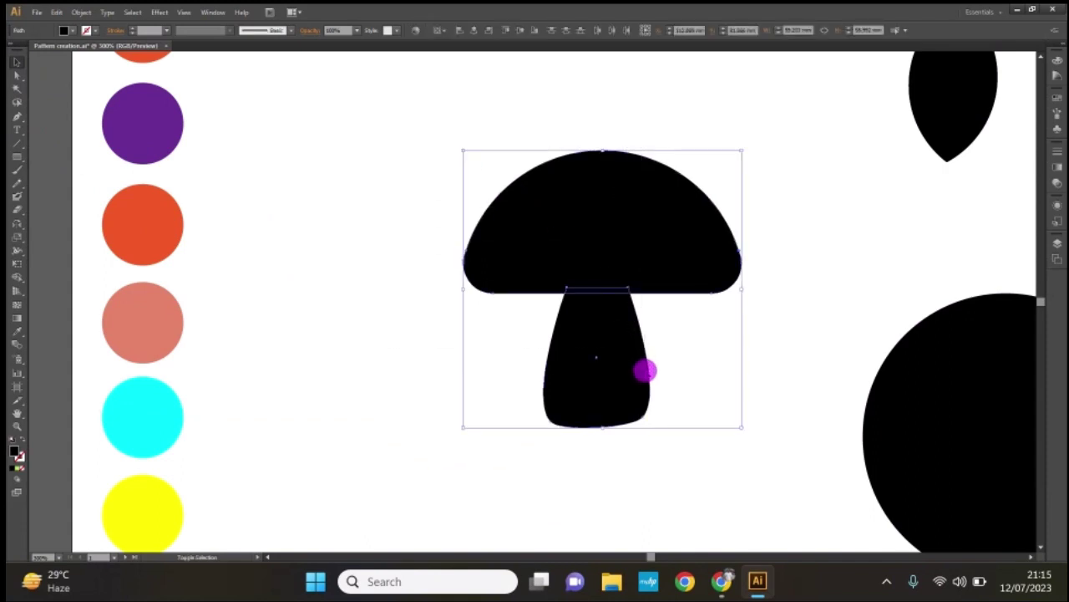
{"action": "key", "text": "shift+m"}
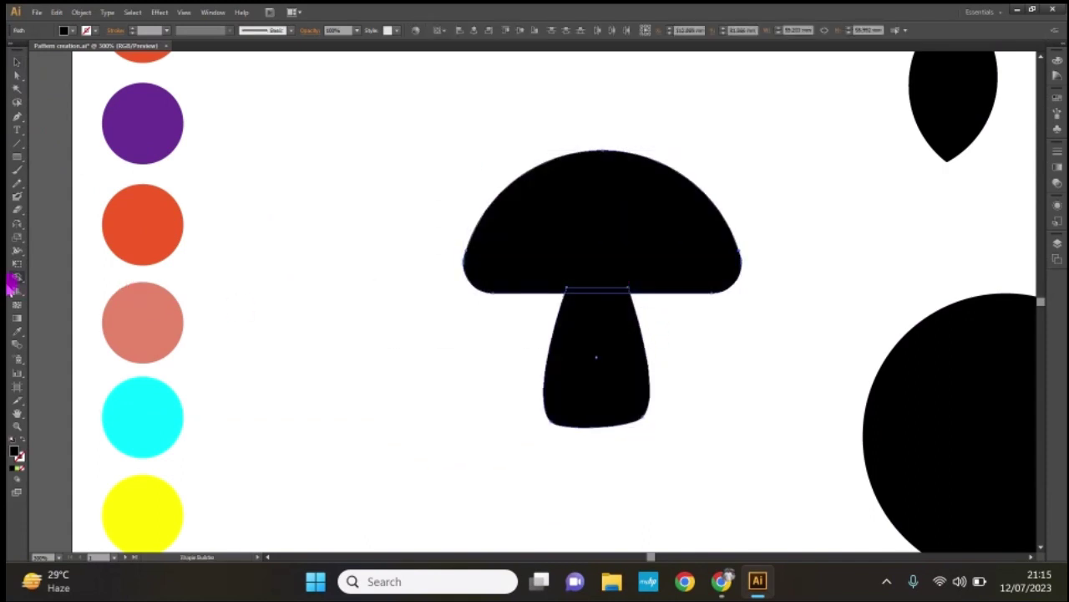
{"action": "left_click_drag", "start_coordinate": [605, 242], "coordinate": [606, 336]}
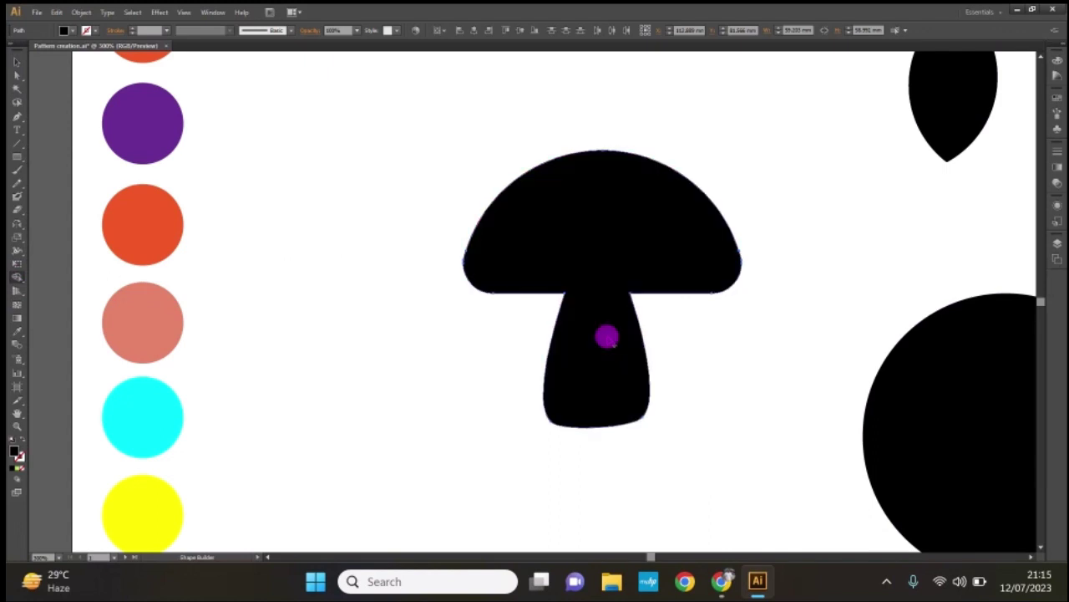
{"action": "key", "text": "ctrl+minus"}
{"action": "key", "text": "ctrl+minus"}
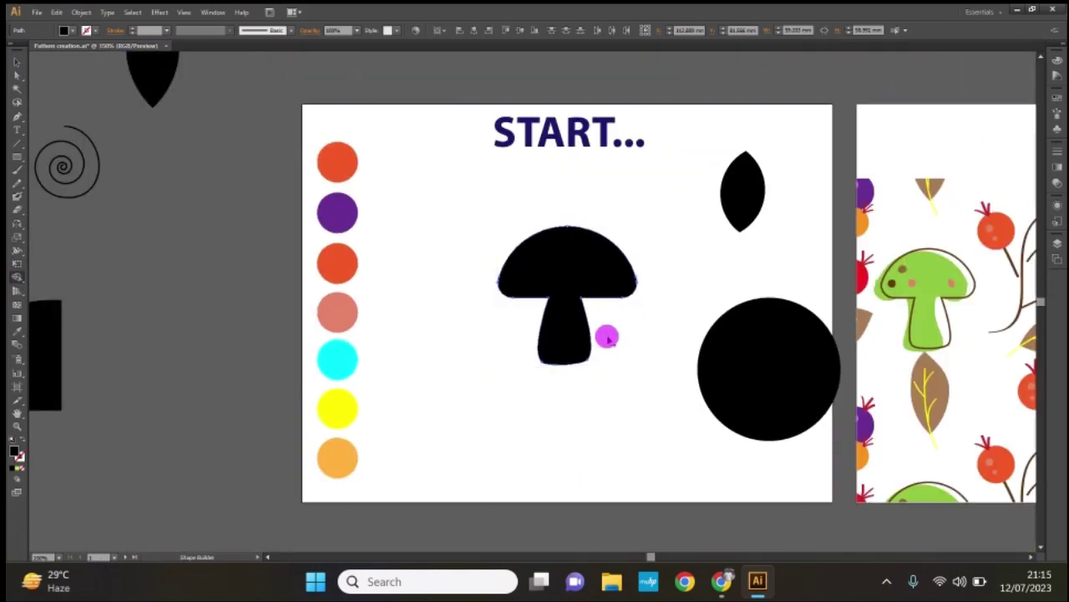
Copy the large black circle and shrink it to about 10.48 mm near the cap.
{"action": "left_click", "coordinate": [17, 64]}
{"action": "left_click", "coordinate": [777, 390]}
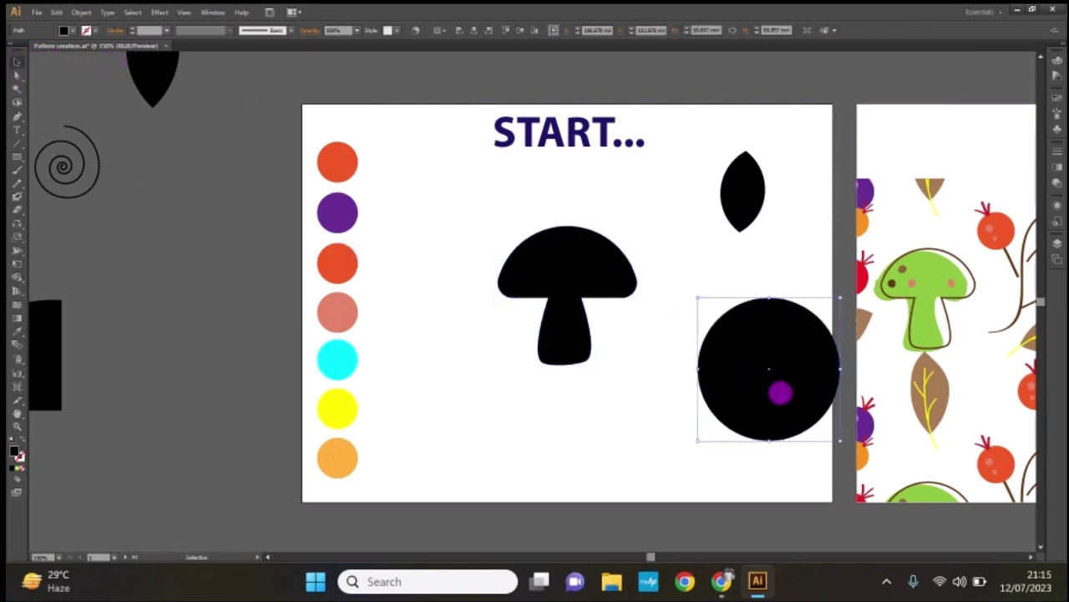
{"action": "mouse_move", "coordinate": [767, 376]}
{"action": "left_mouse_down"}
{"action": "mouse_move", "coordinate": [456, 399]}
{"action": "mouse_move", "coordinate": [442, 388]}
{"action": "left_mouse_up"}
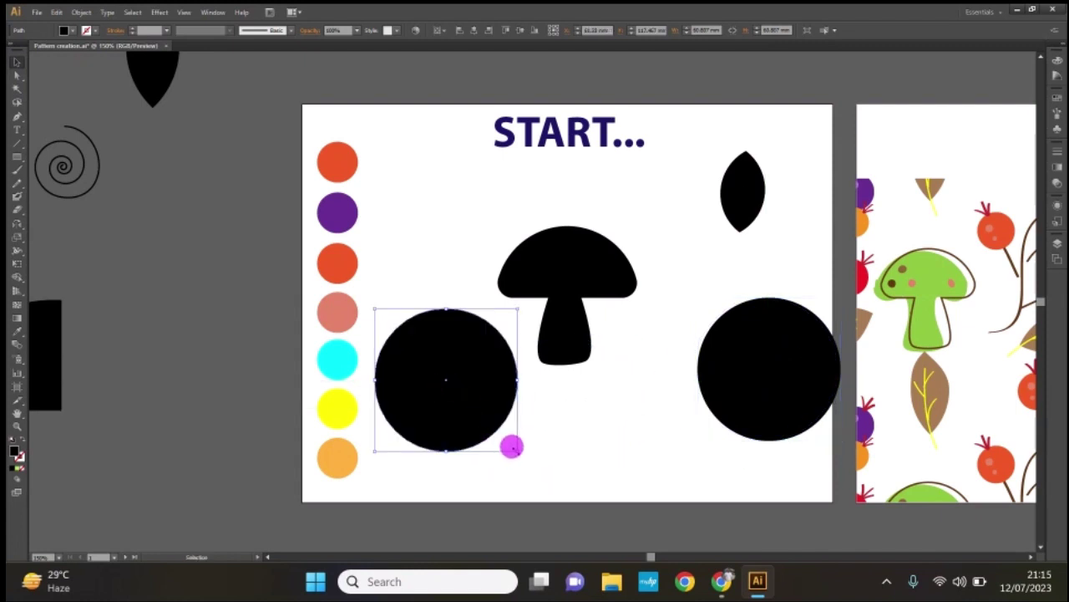
{"action": "mouse_move", "coordinate": [512, 447]}
{"action": "left_mouse_down"}
{"action": "mouse_move", "coordinate": [457, 383]}
{"action": "mouse_move", "coordinate": [520, 274]}
{"action": "left_mouse_up"}
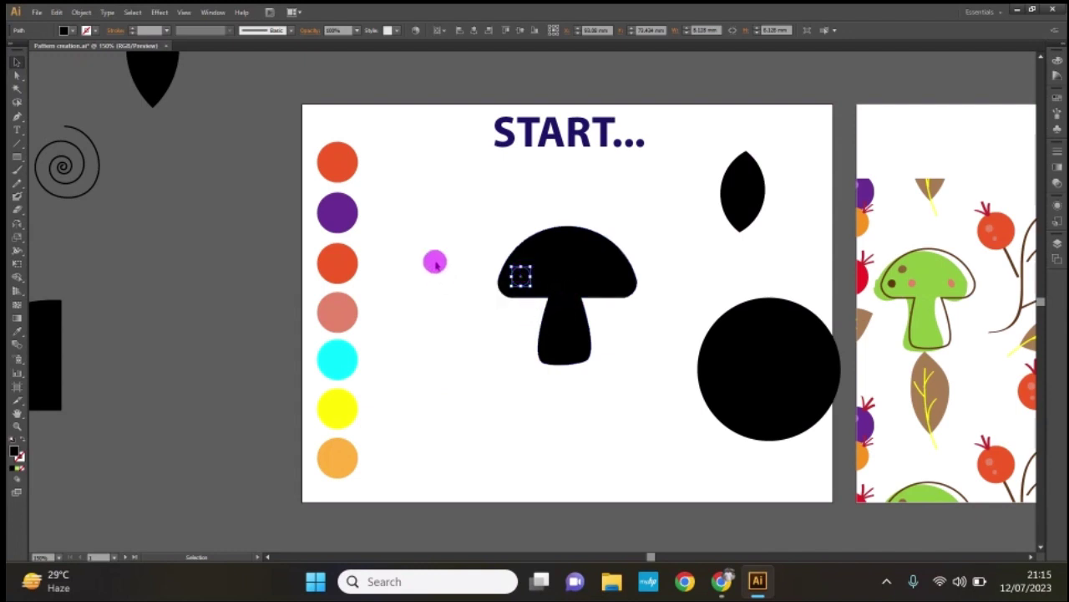
Find and select the small circle hidden behind the cap using Outline view.
{"action": "key", "text": "z"}
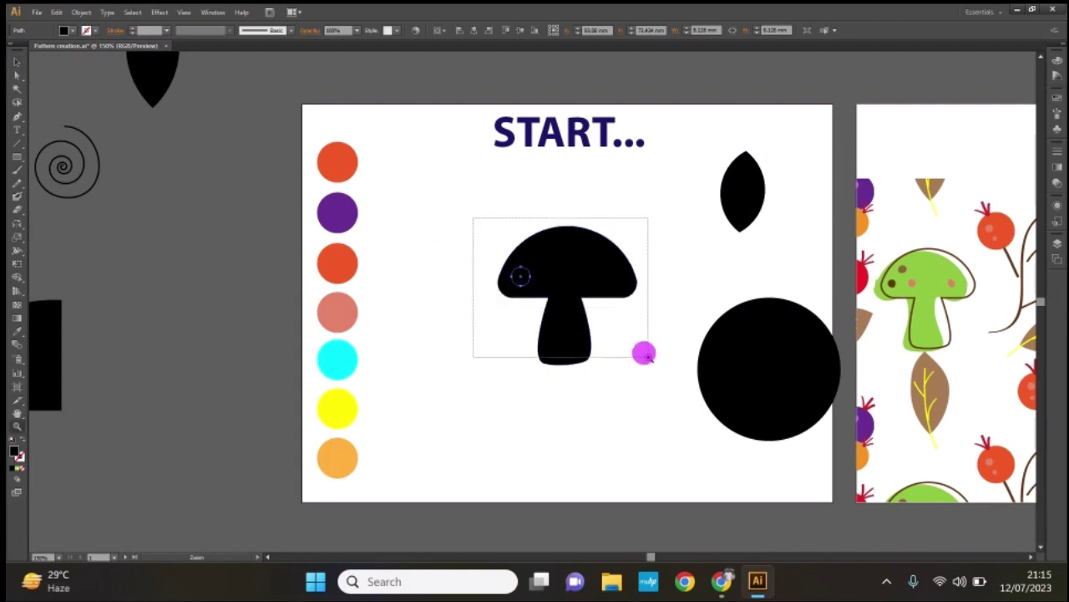
{"action": "left_click_drag", "start_coordinate": [472, 217], "coordinate": [643, 354]}
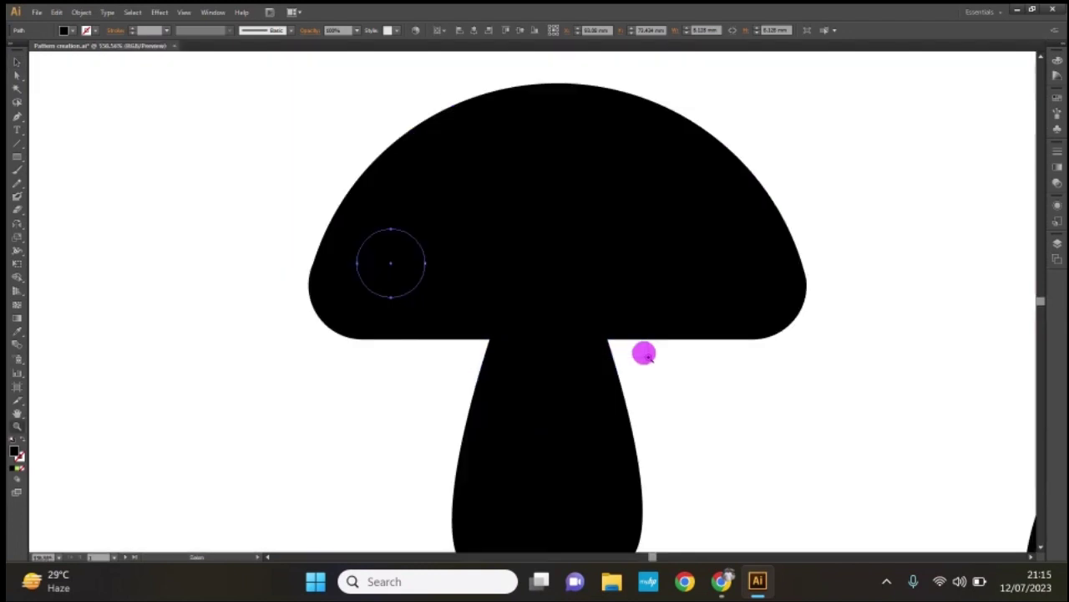
{"action": "left_click", "coordinate": [17, 62]}
{"action": "key", "text": "Delete"}
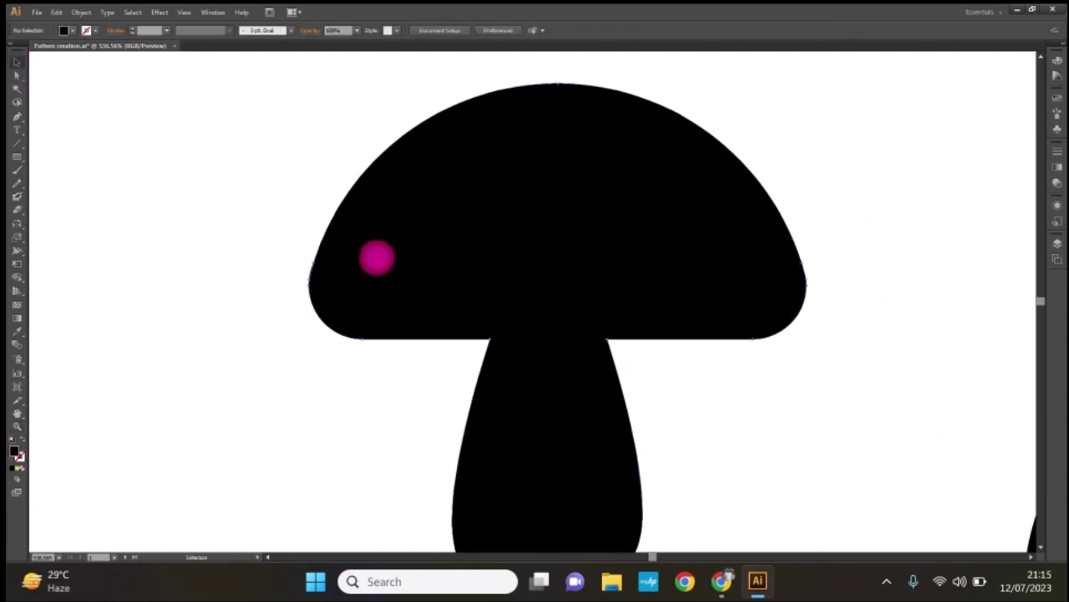
{"action": "left_click", "coordinate": [376, 257]}
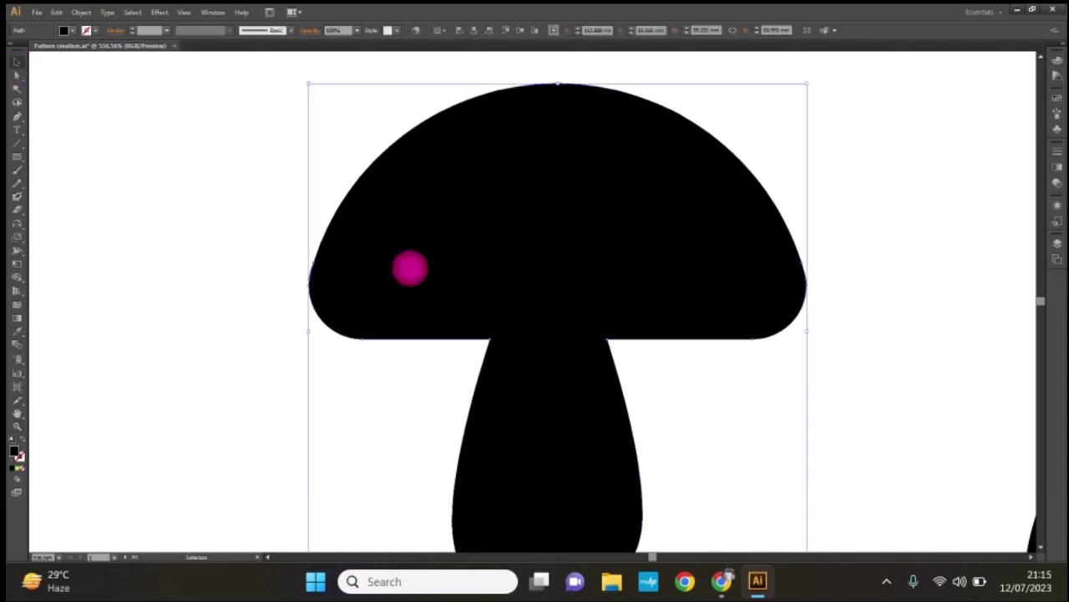
{"action": "left_click", "coordinate": [194, 241]}
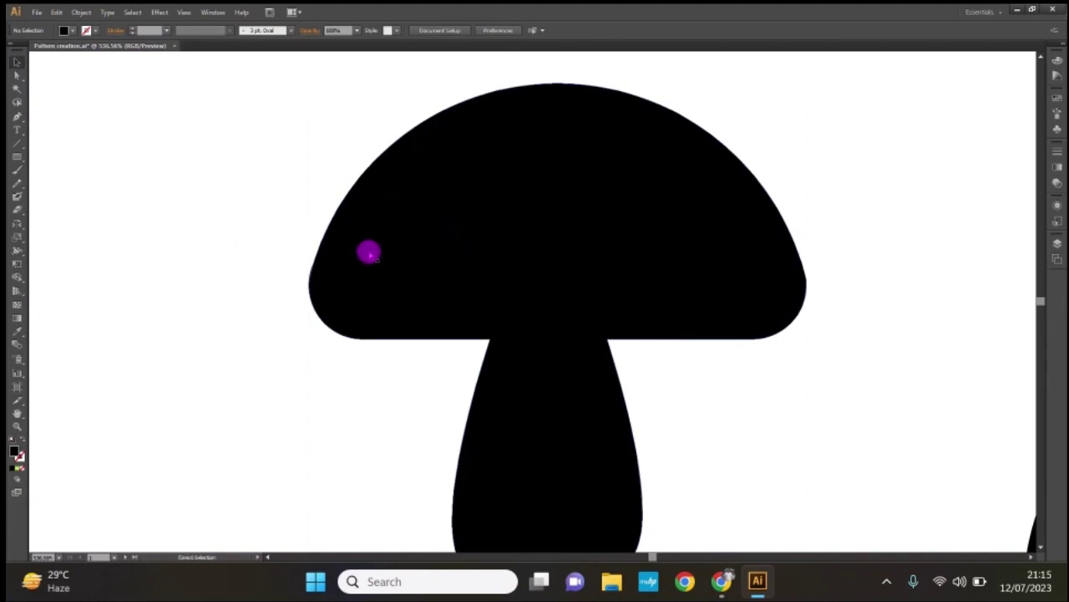
{"action": "key", "text": "ctrl+y"}
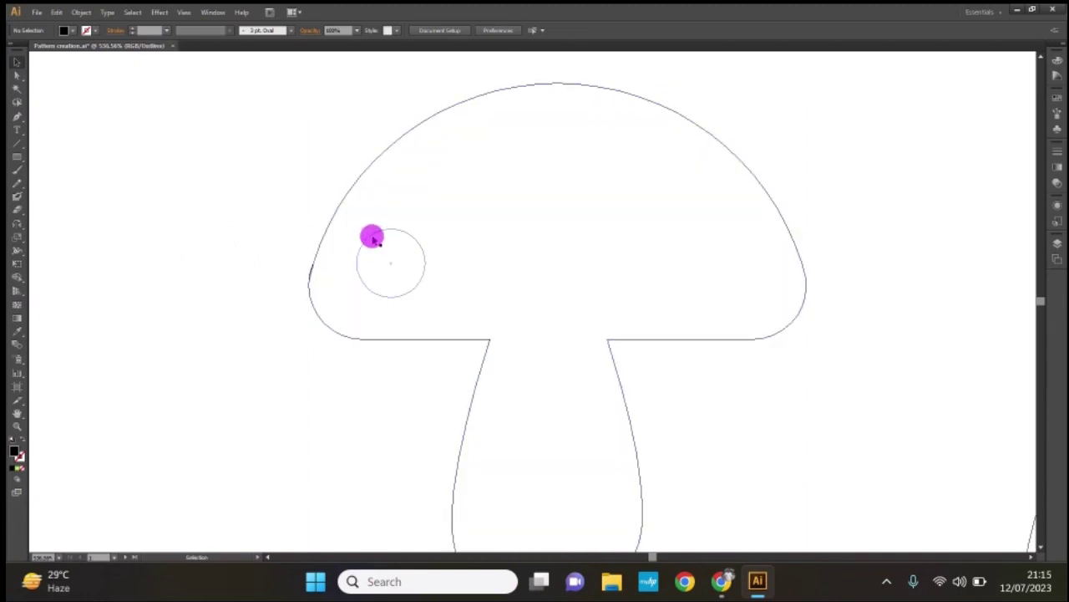
{"action": "left_click", "coordinate": [373, 236]}
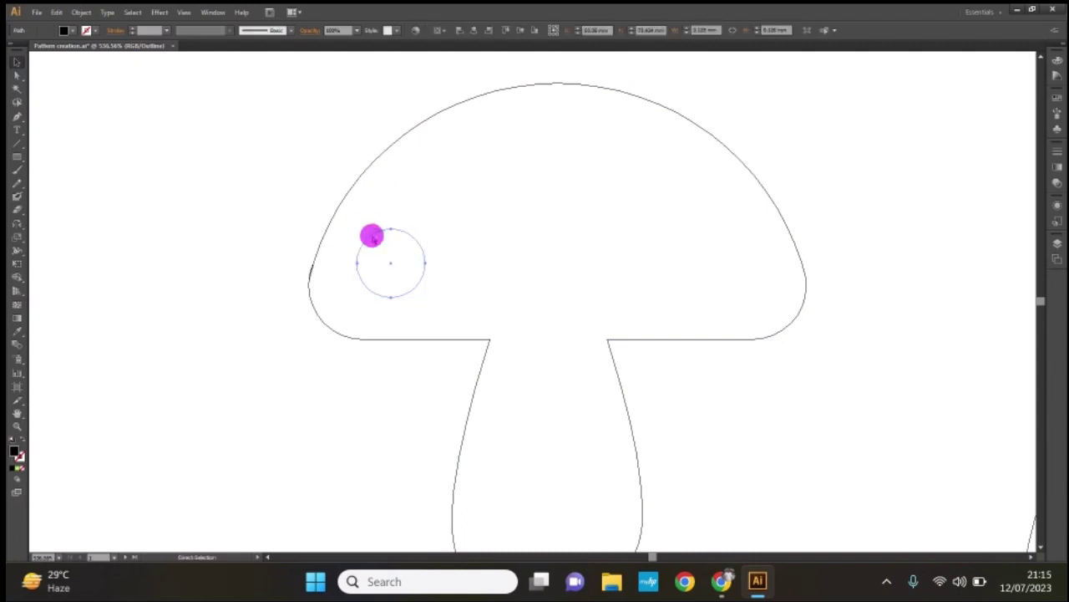
{"action": "key", "text": "ctrl+y"}
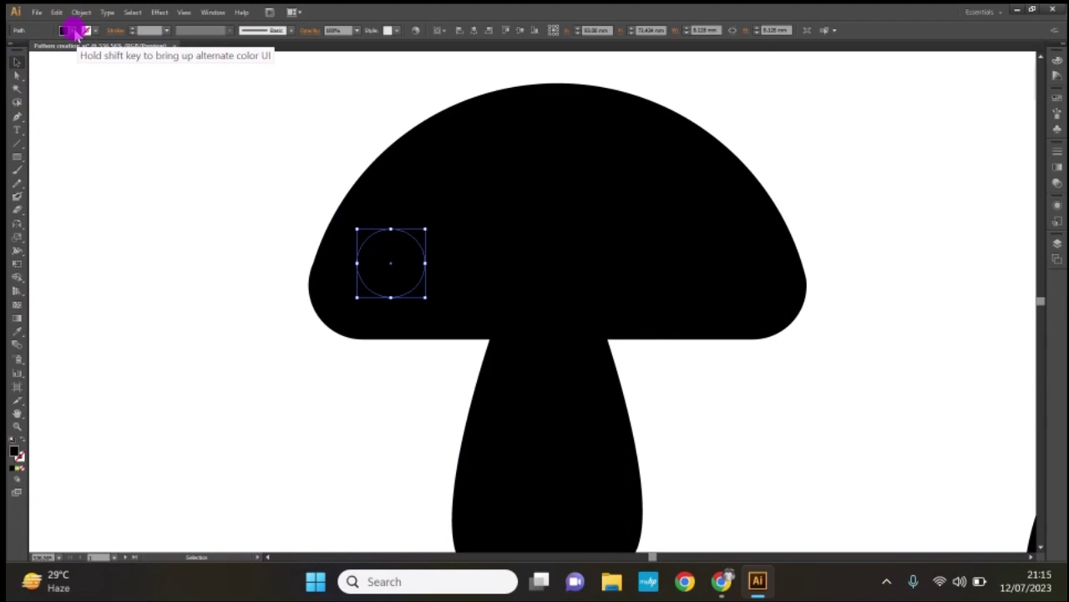
Fill the small circle bright green and bring it in front of the mushroom cap.
{"action": "key", "text": "a"}
{"action": "key", "text": "ctrl+minus"}
{"action": "key", "text": "ctrl+minus"}
{"action": "key", "text": "ctrl+minus"}
{"action": "key", "text": "ctrl+minus"}
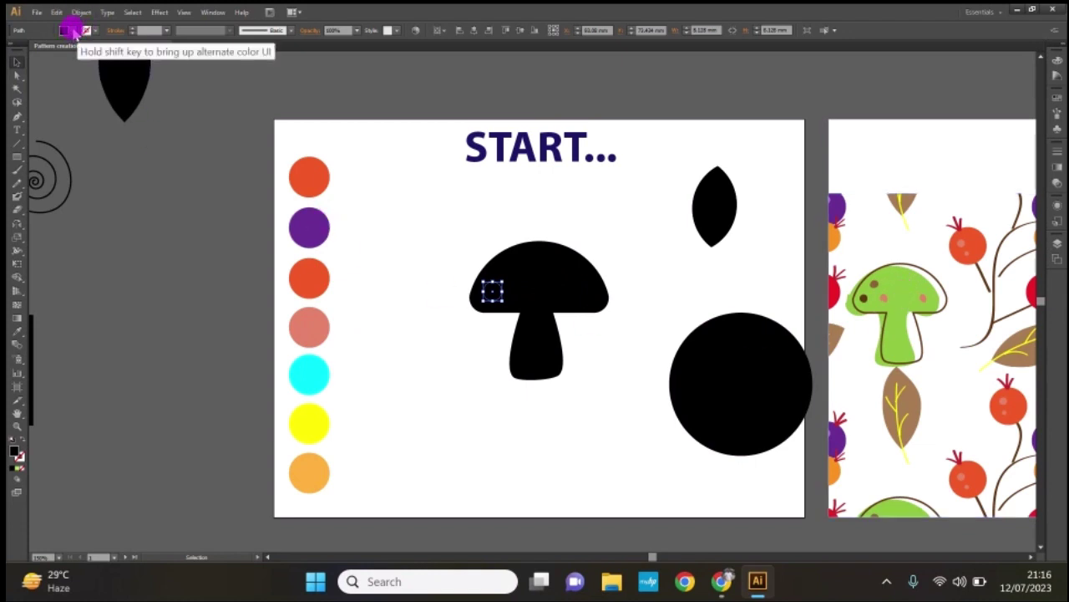
{"action": "left_click", "coordinate": [72, 31]}
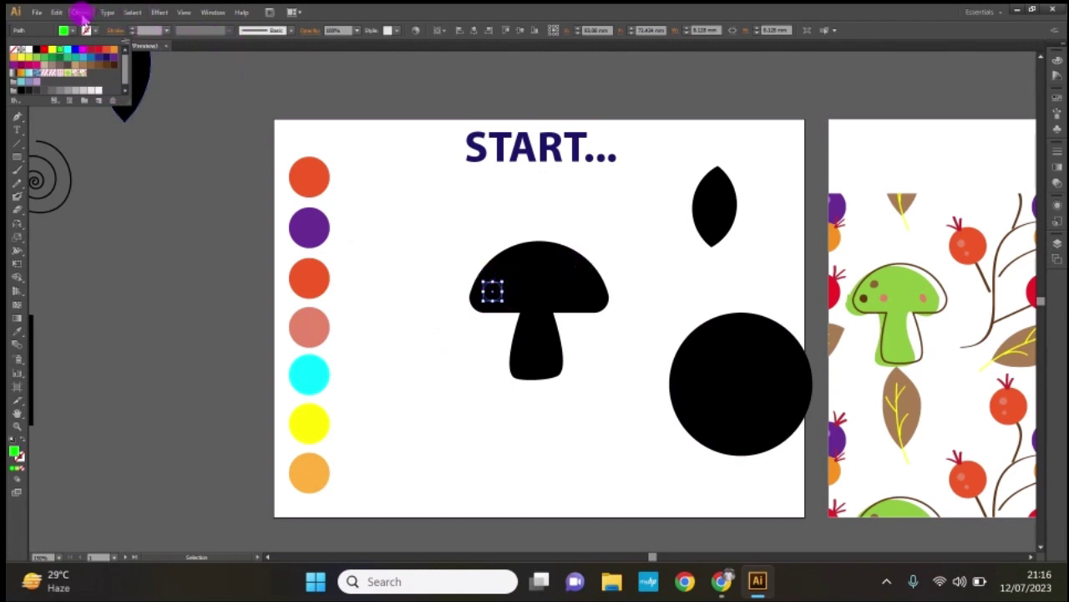
{"action": "left_click", "coordinate": [81, 11]}
{"action": "left_click", "coordinate": [81, 12]}
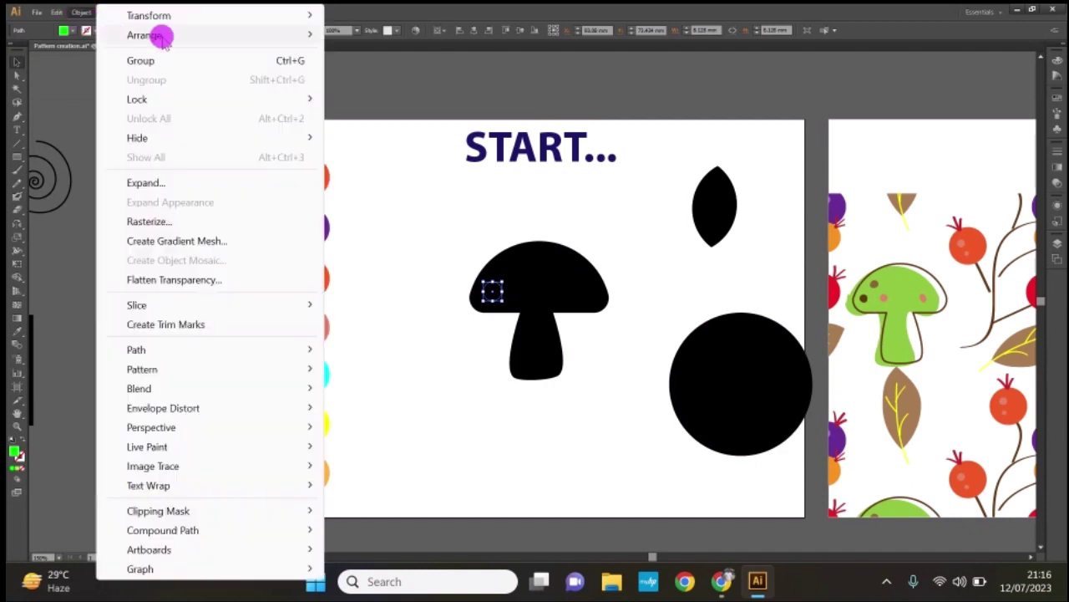
{"action": "mouse_move", "coordinate": [147, 35]}
{"action": "left_click", "coordinate": [378, 35]}
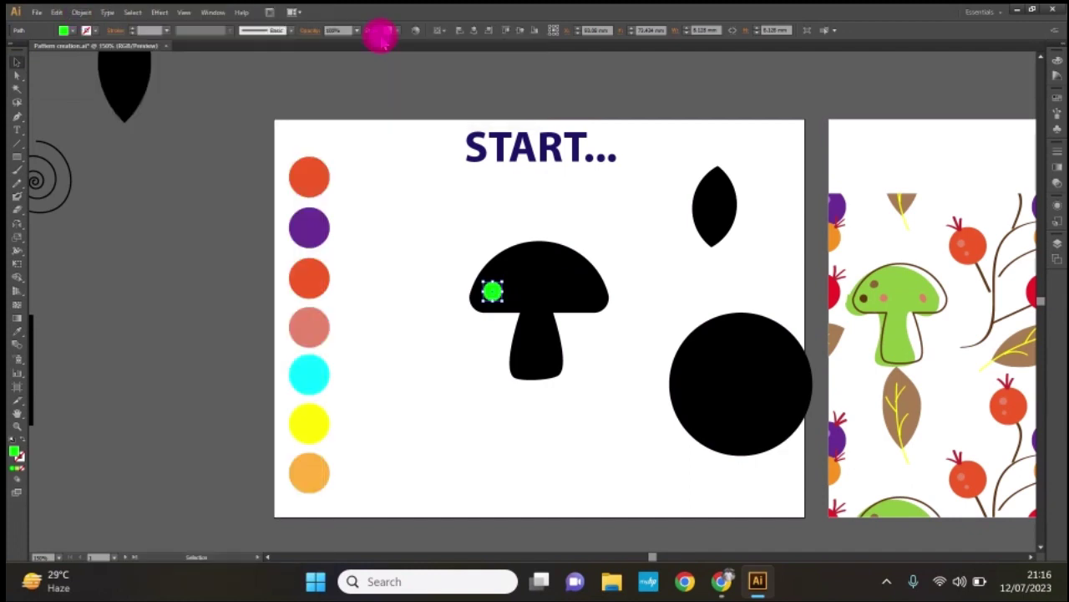
{"action": "left_click", "coordinate": [461, 261]}
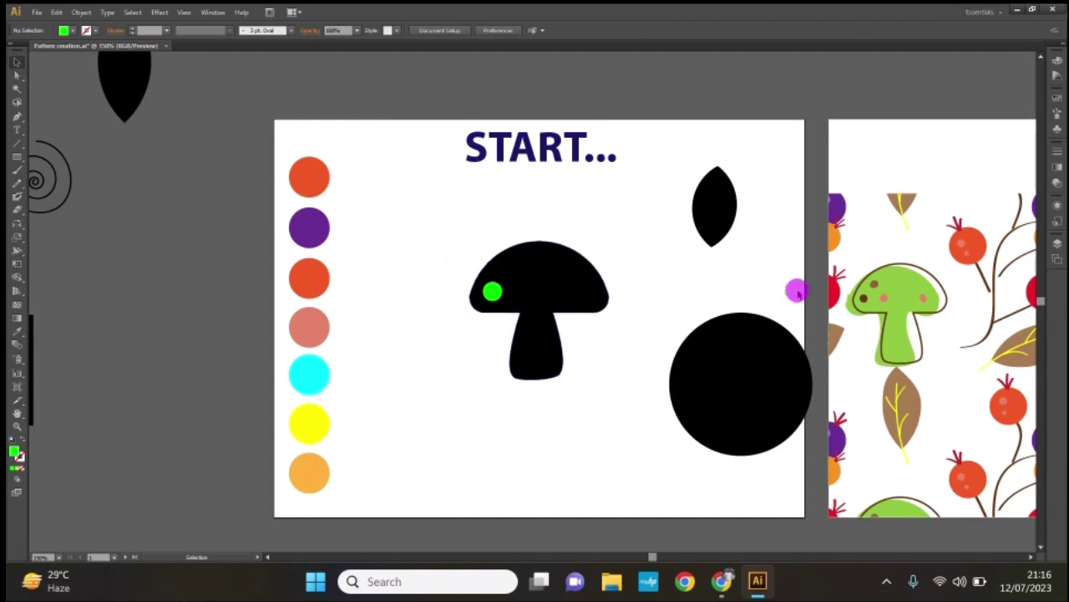
Fill the mushroom silhouette light yellow-green after trying several greens, then select the cap spot.
{"action": "left_click_drag", "start_coordinate": [567, 289], "coordinate": [177, 101]}
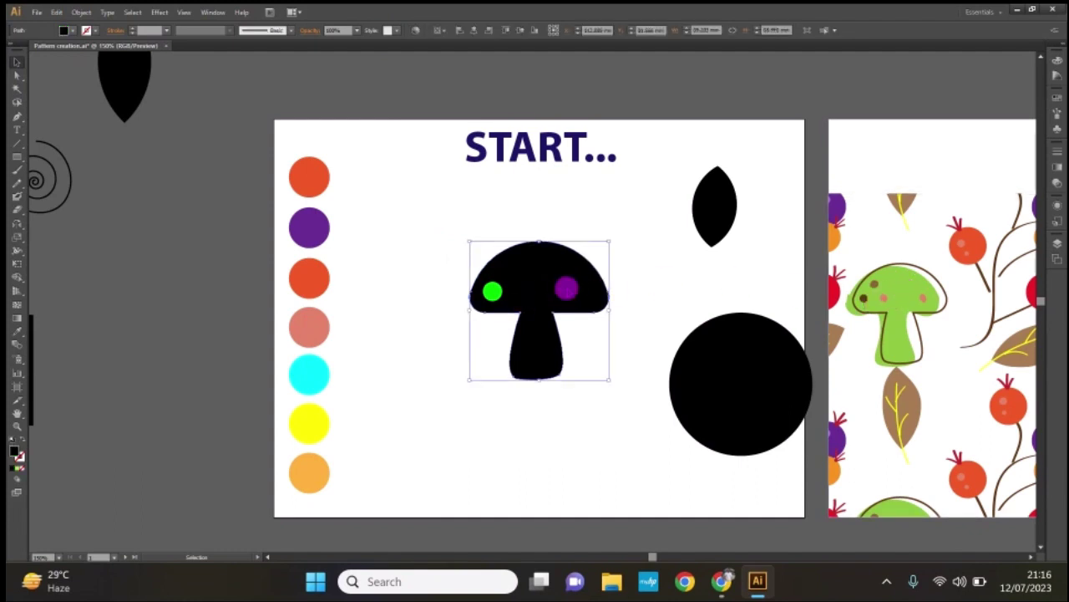
{"action": "left_click", "coordinate": [72, 30]}
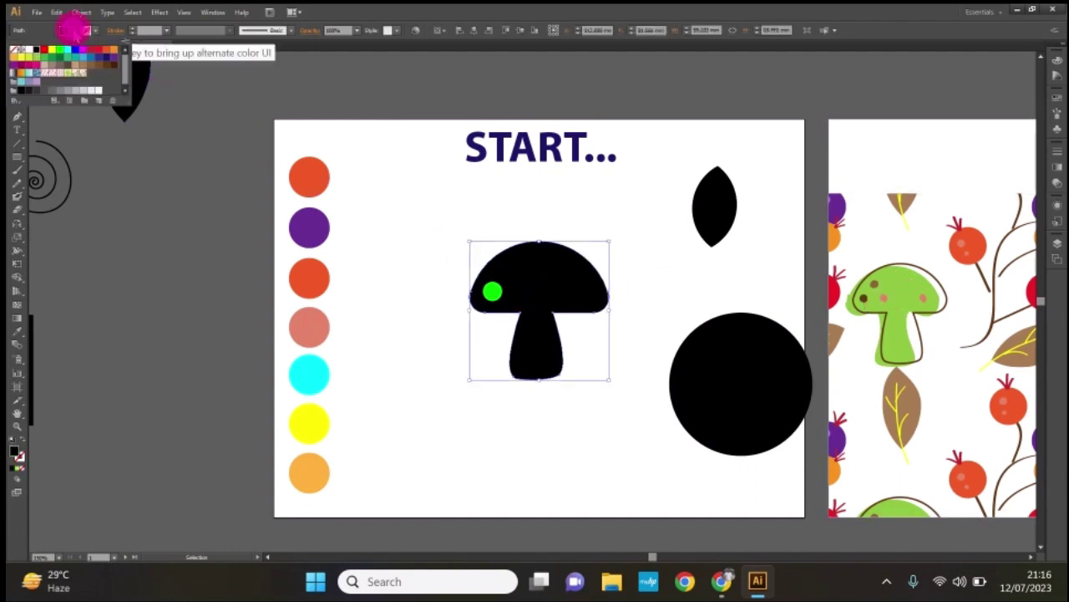
{"action": "left_click", "coordinate": [39, 56]}
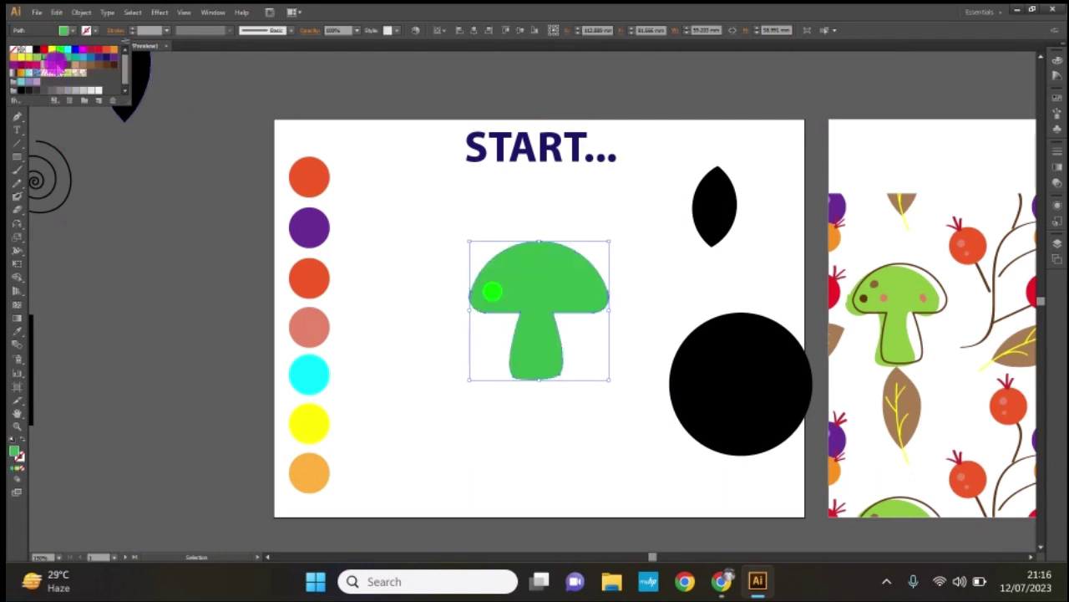
{"action": "left_click", "coordinate": [62, 50]}
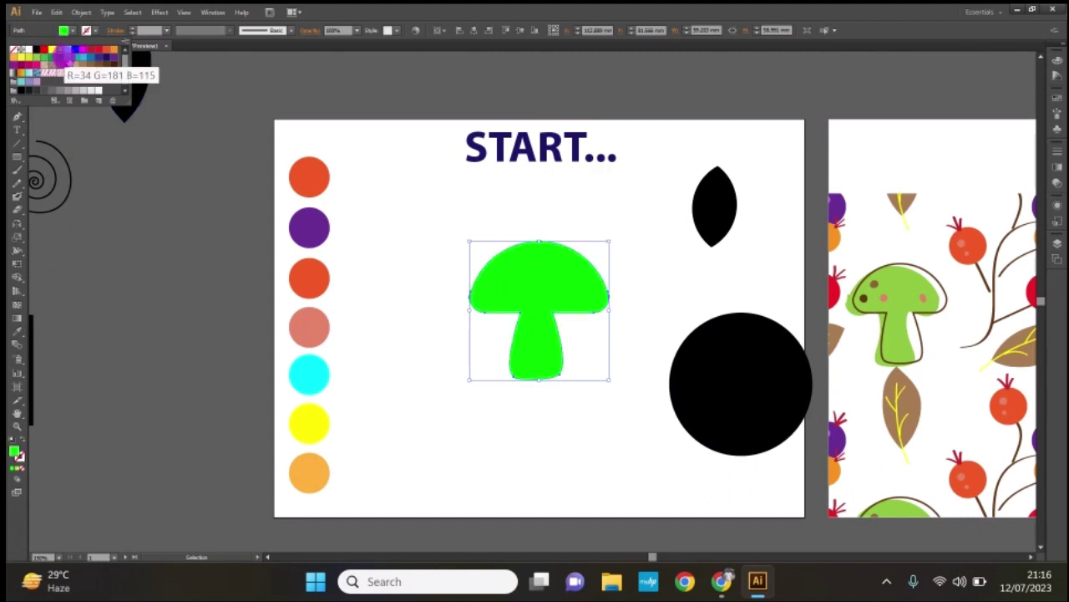
{"action": "left_click", "coordinate": [65, 57]}
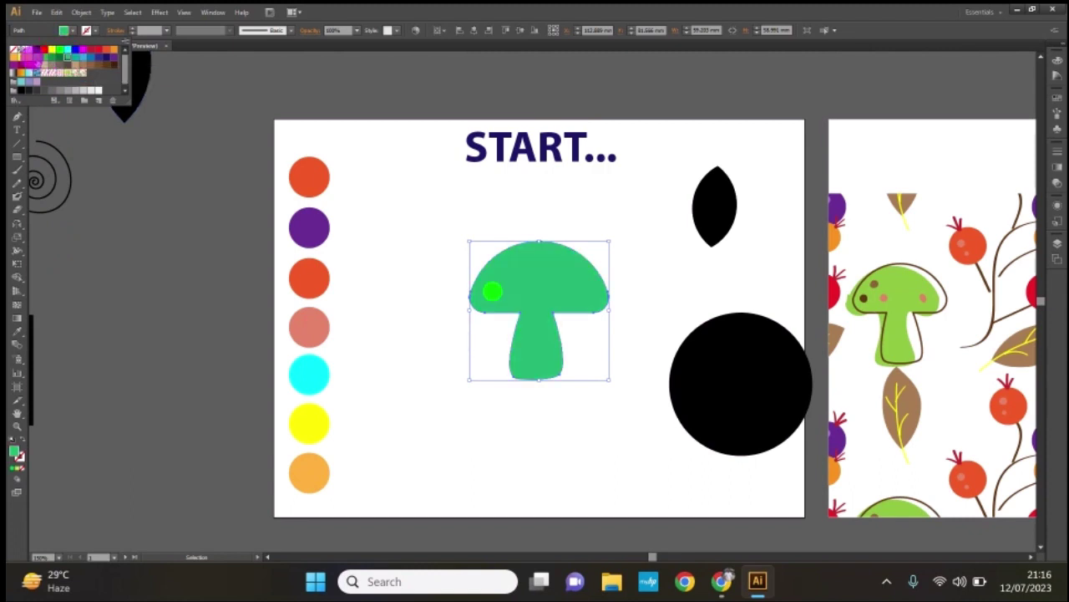
{"action": "left_click", "coordinate": [28, 56]}
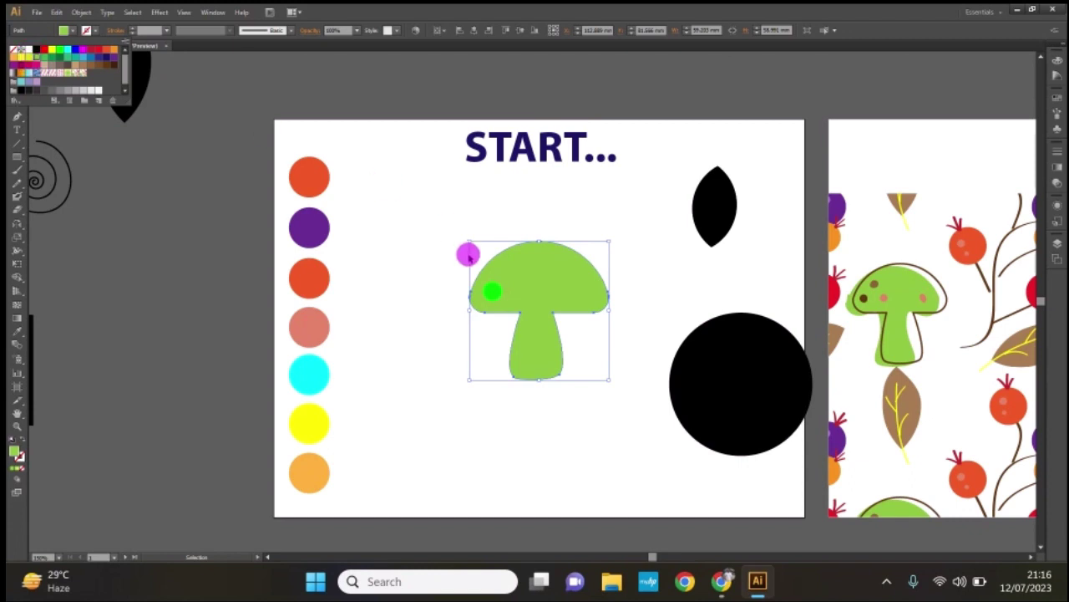
{"action": "left_click", "coordinate": [437, 317]}
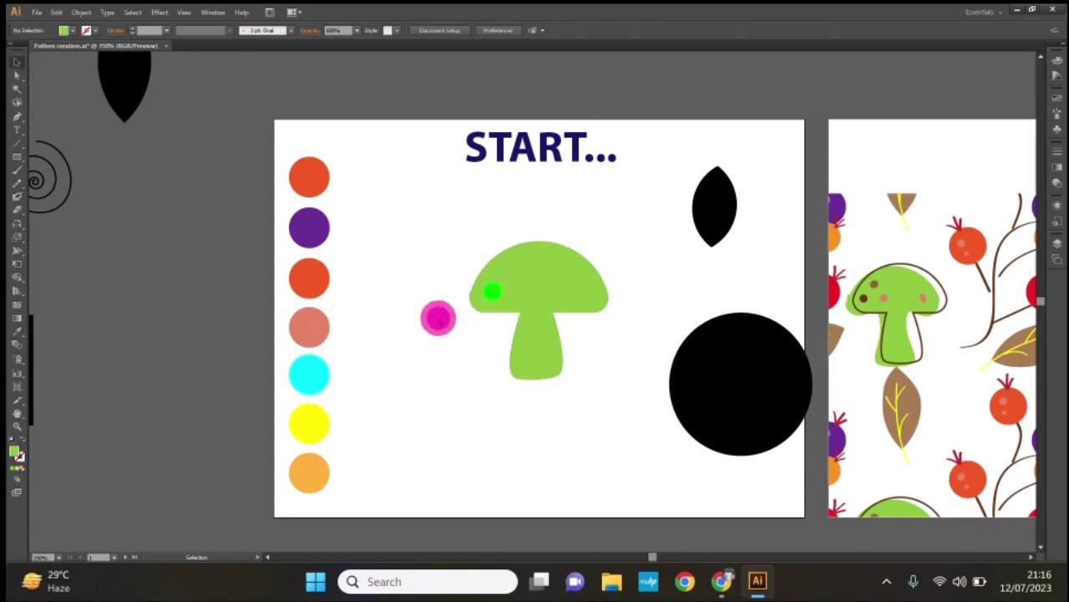
{"action": "left_click", "coordinate": [495, 285]}
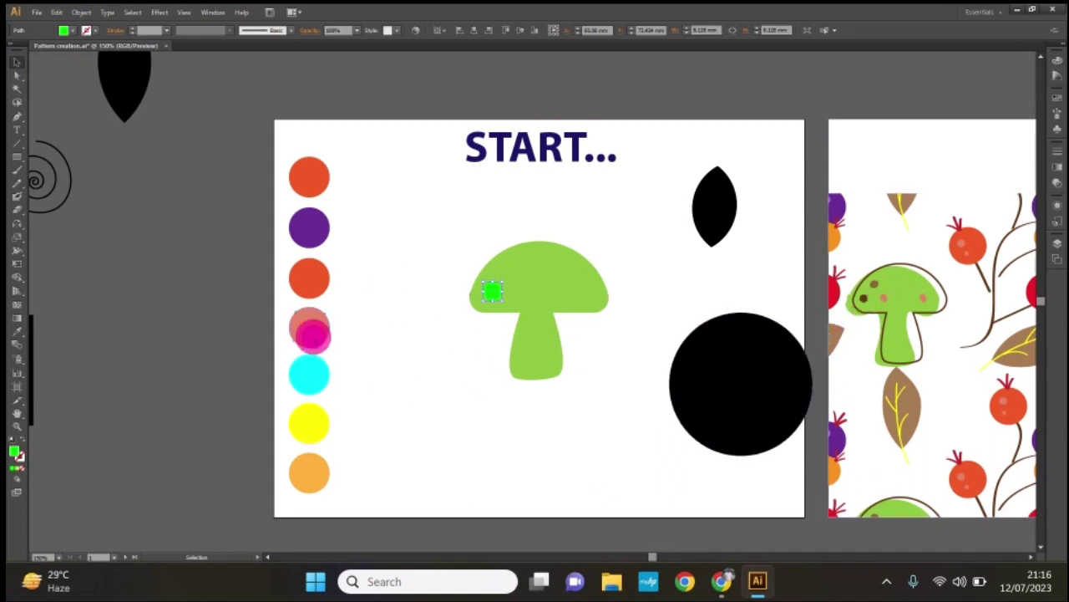
{"action": "left_click", "coordinate": [310, 327]}
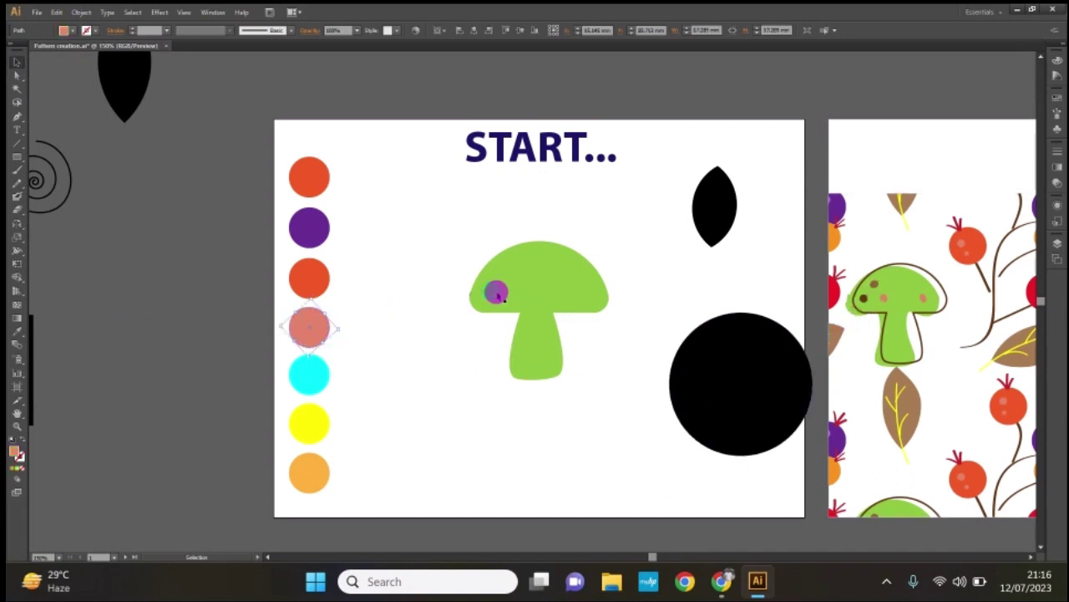
Colour the cap spot salmon and add an orange-red copy up and to the right.
{"action": "left_click", "coordinate": [493, 289]}
{"action": "key", "text": "i"}
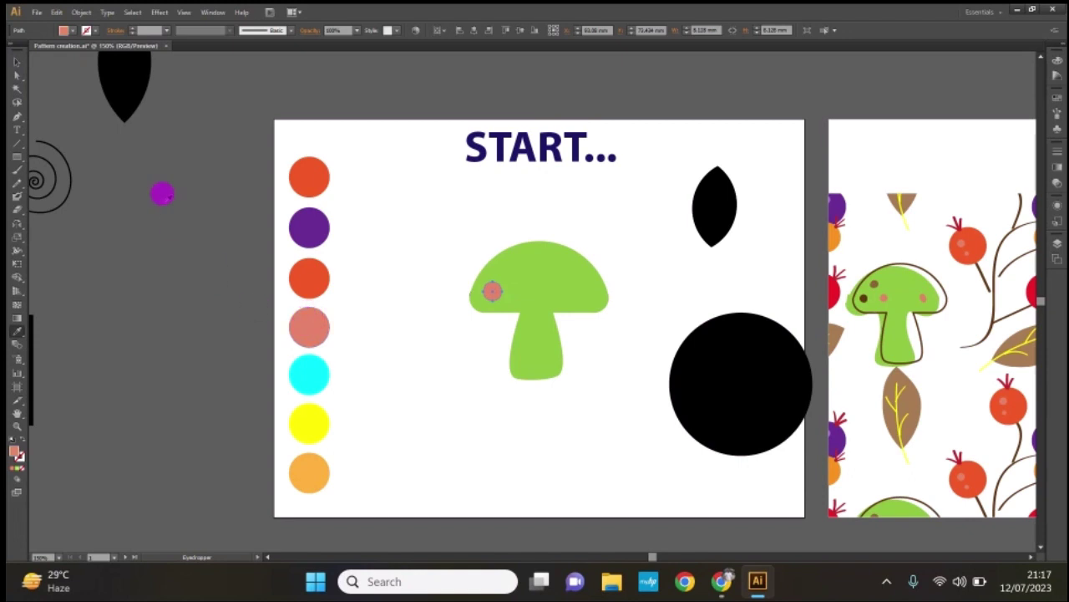
{"action": "left_click", "coordinate": [17, 63]}
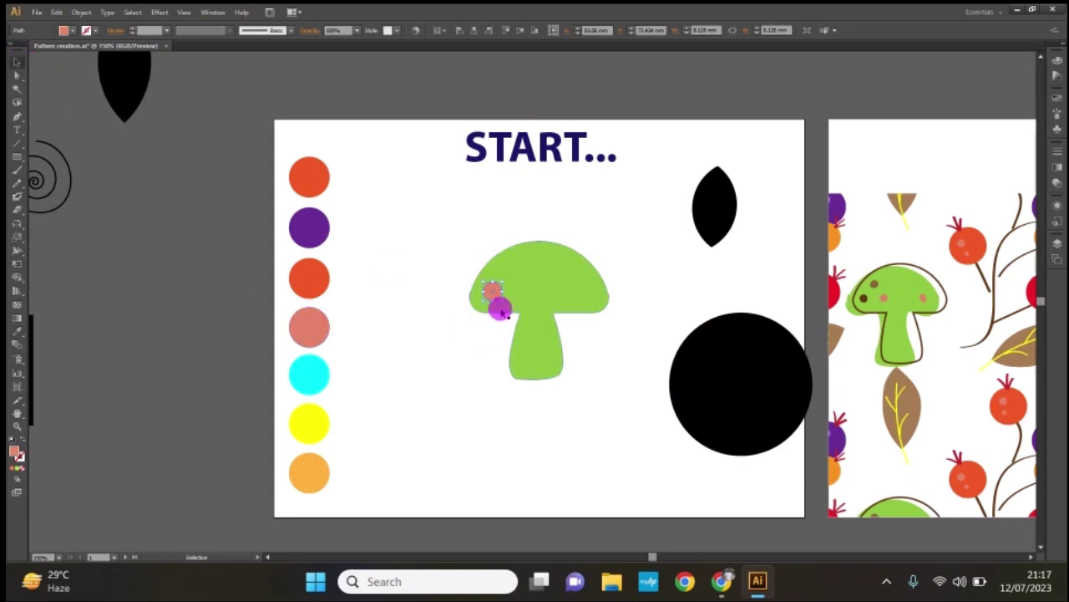
{"action": "left_click_drag", "start_coordinate": [493, 290], "coordinate": [516, 271]}
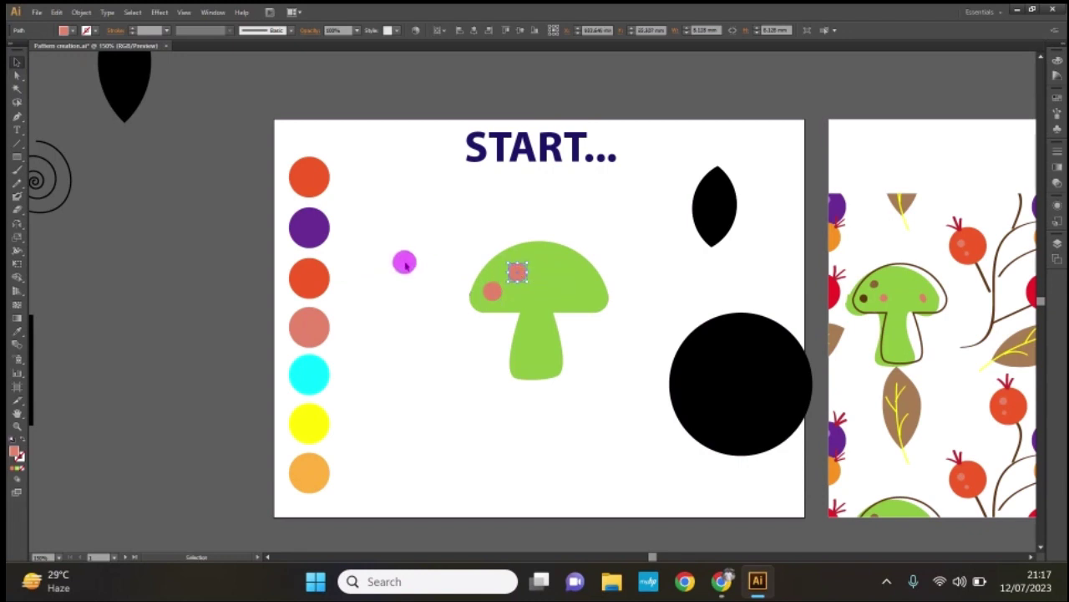
{"action": "key", "text": "i"}
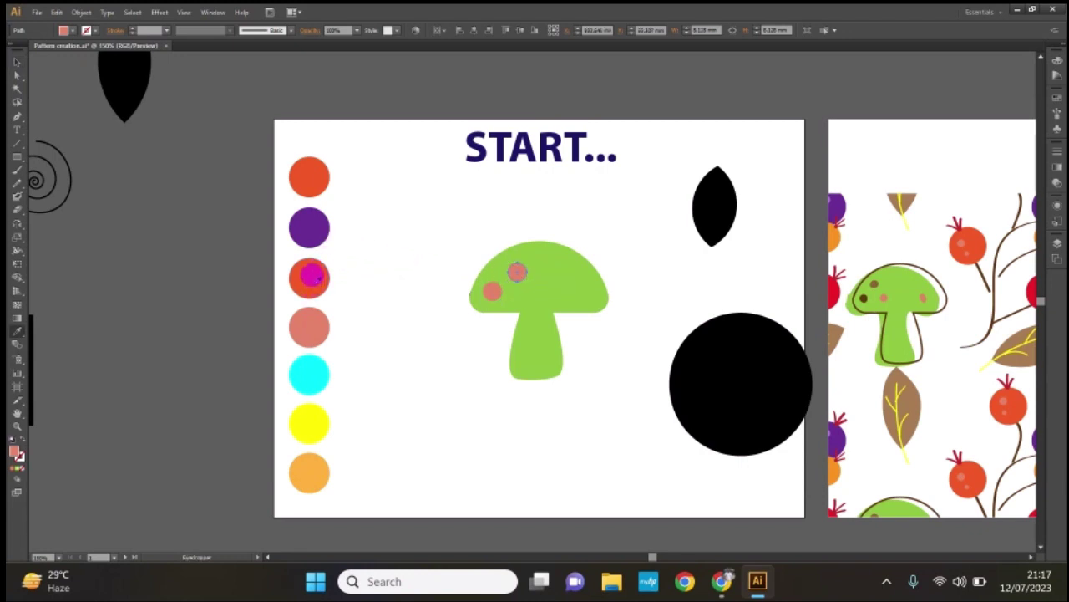
{"action": "left_click", "coordinate": [311, 275]}
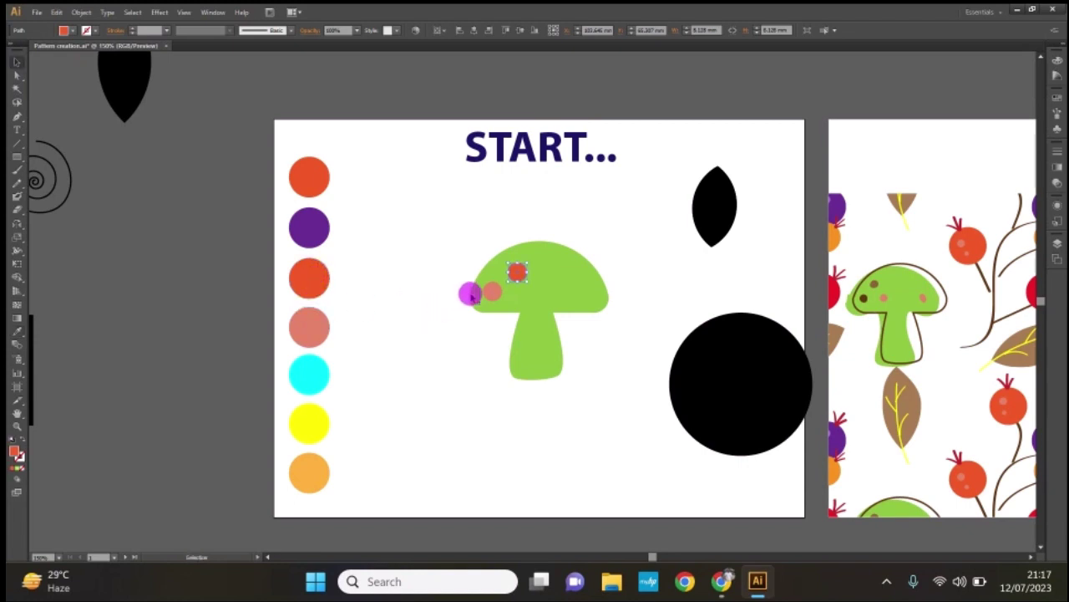
Add a third palette-coloured spot on the cap's right side; place a green mushroom copy lower left.
{"action": "key", "text": "v"}
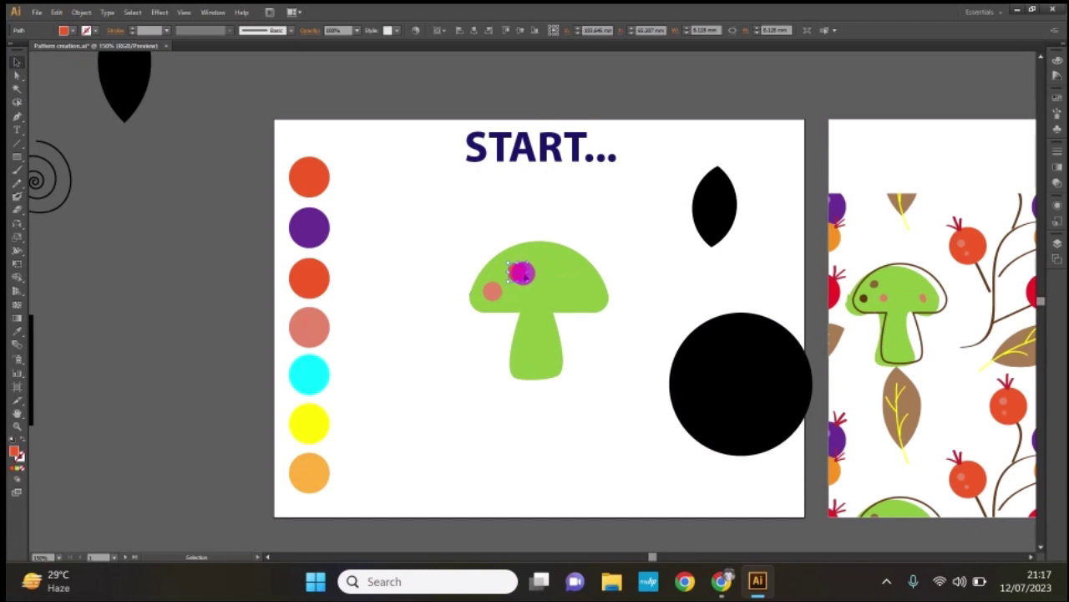
{"action": "left_click_drag", "start_coordinate": [524, 276], "coordinate": [591, 294]}
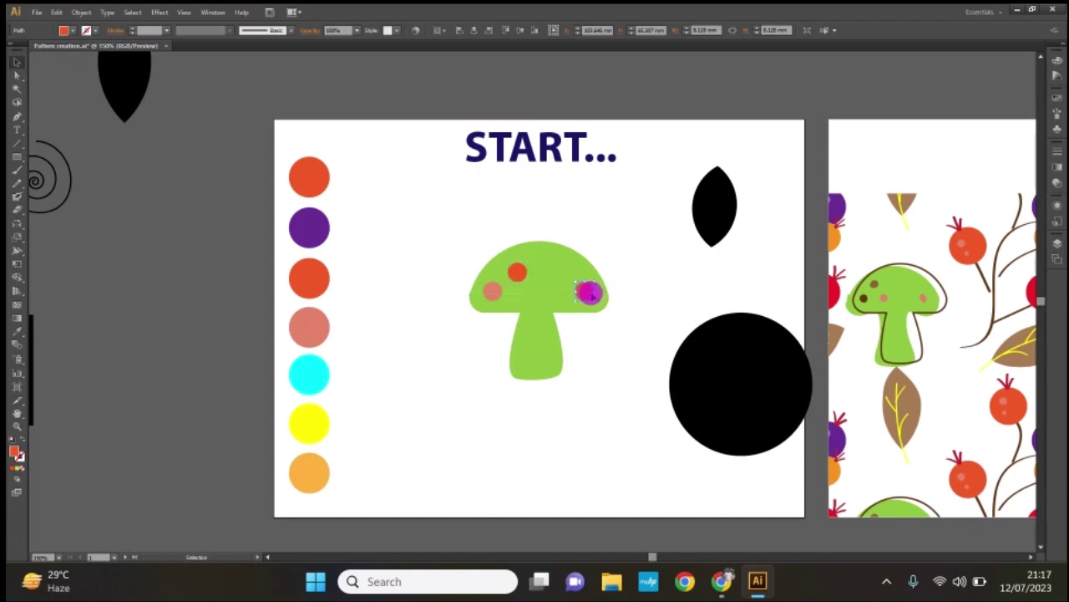
{"action": "key", "text": "i"}
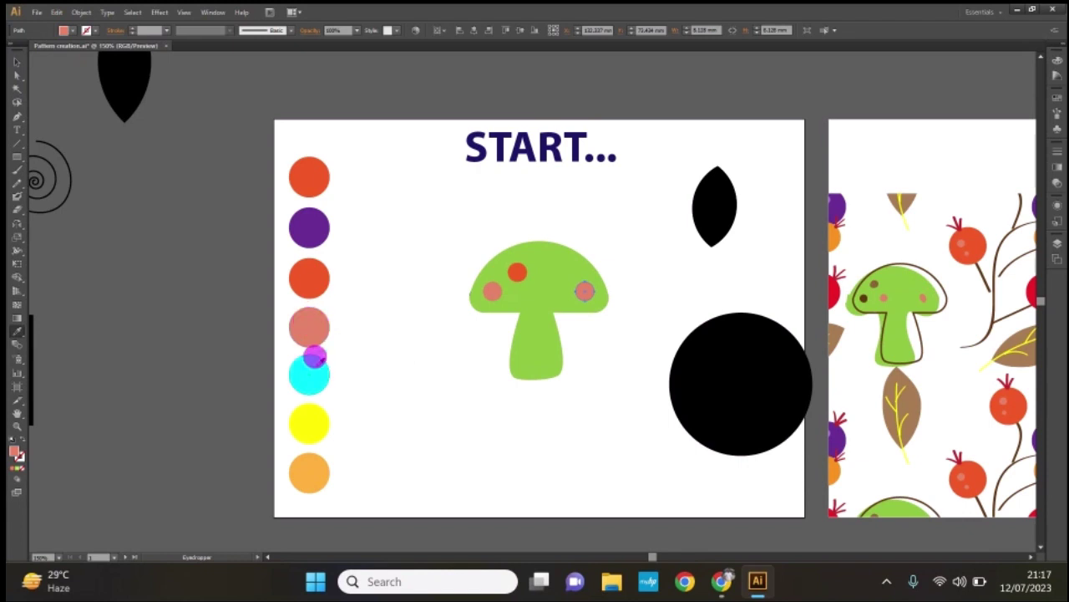
{"action": "left_click", "coordinate": [313, 222]}
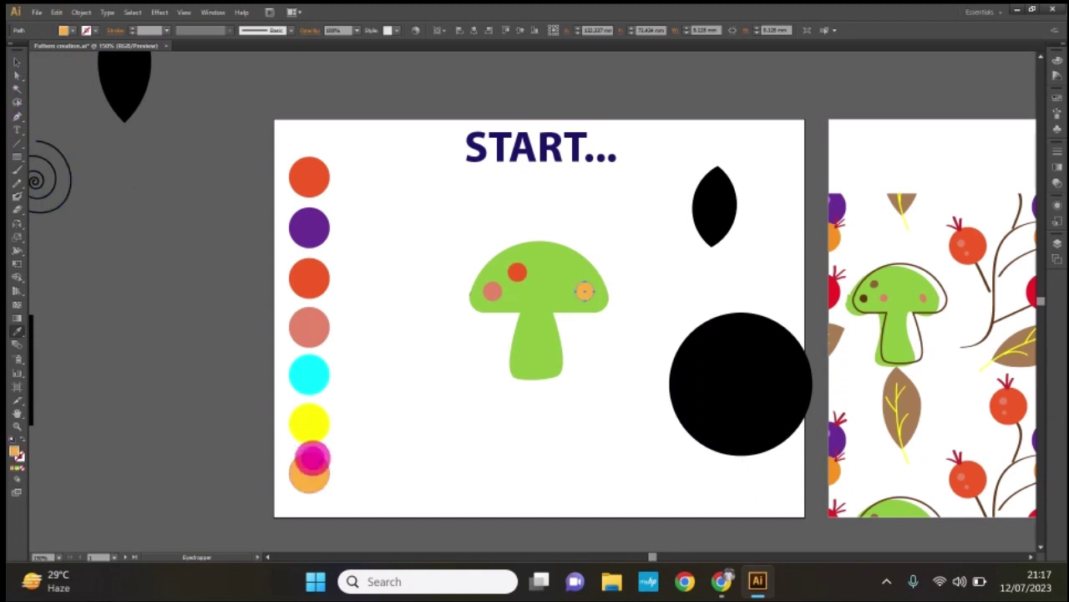
{"action": "left_click", "coordinate": [20, 64]}
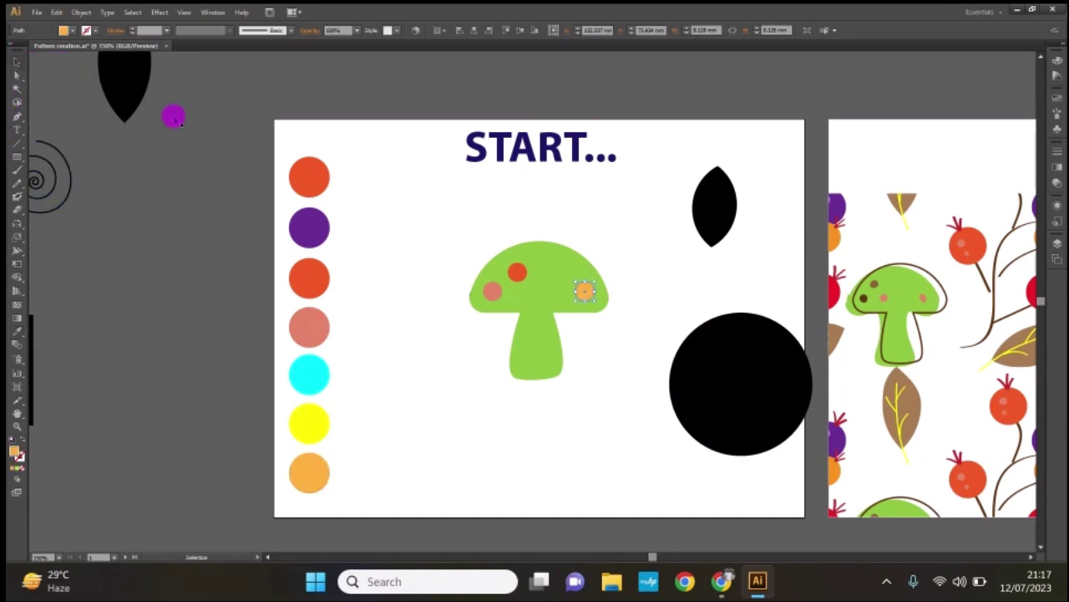
{"action": "mouse_move", "coordinate": [471, 334]}
{"action": "left_mouse_down"}
{"action": "mouse_move", "coordinate": [545, 287]}
{"action": "mouse_move", "coordinate": [422, 354]}
{"action": "left_mouse_up"}
{"action": "left_click", "coordinate": [543, 285]}
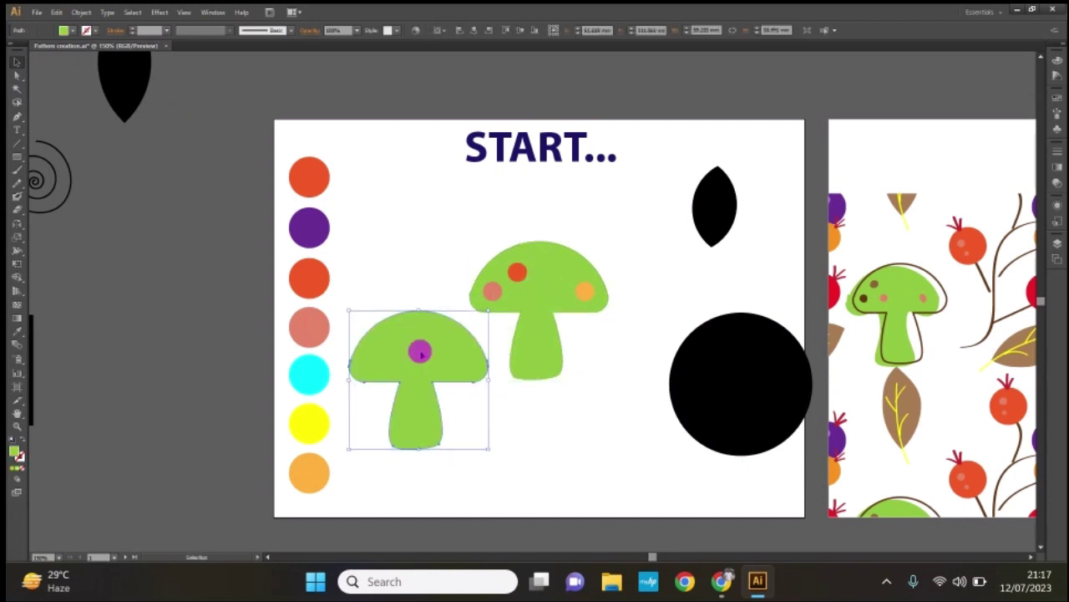
Make the mushroom copy an unfilled 2 pt dark brown outline, offset slightly over the green mushroom.
{"action": "key", "text": "shift+x"}
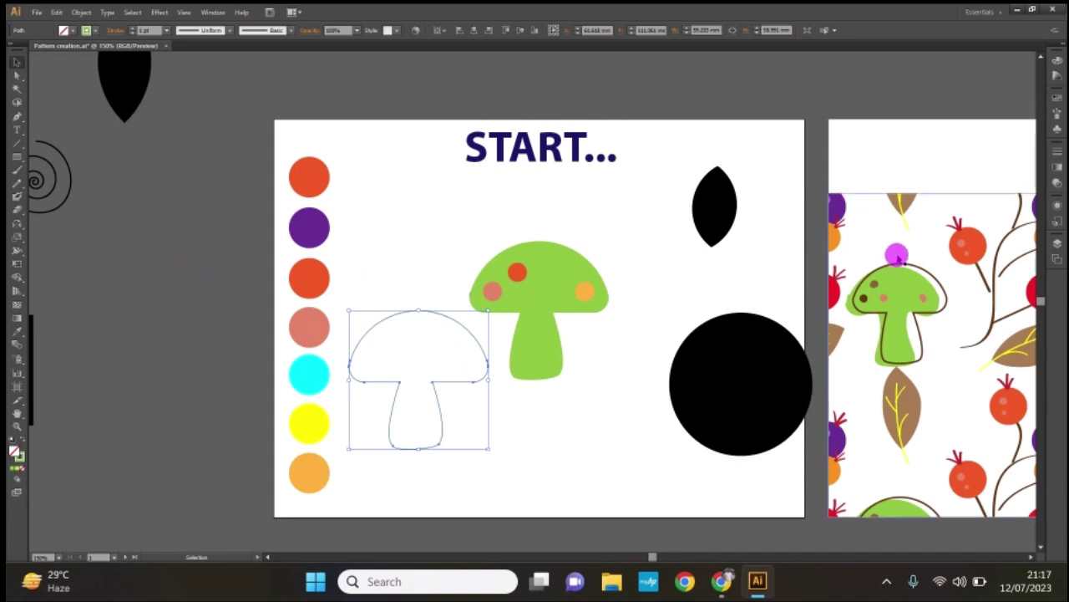
{"action": "left_click", "coordinate": [92, 30]}
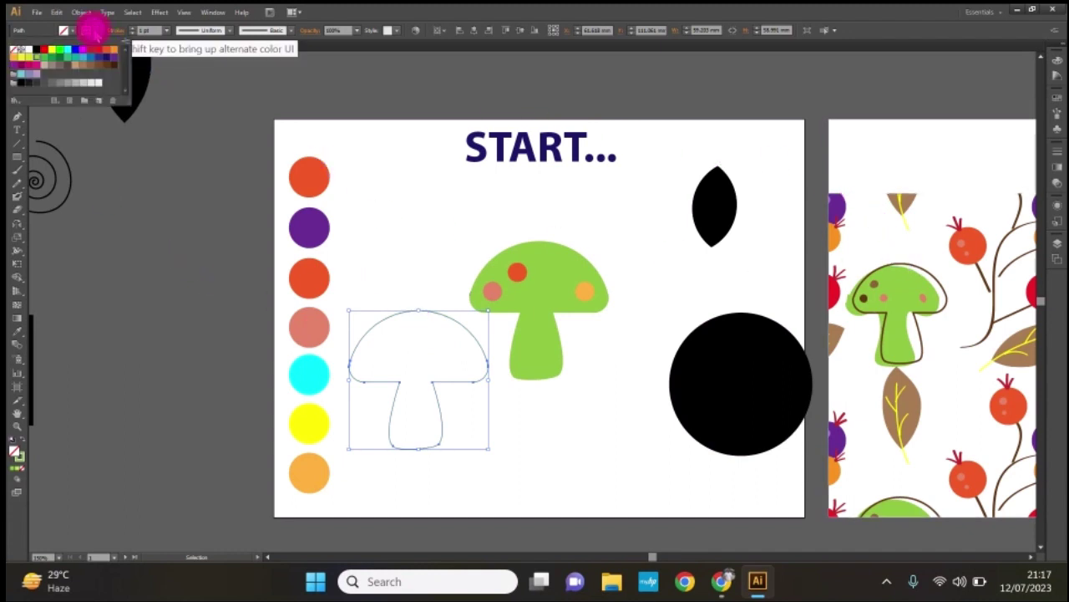
{"action": "left_click", "coordinate": [104, 70]}
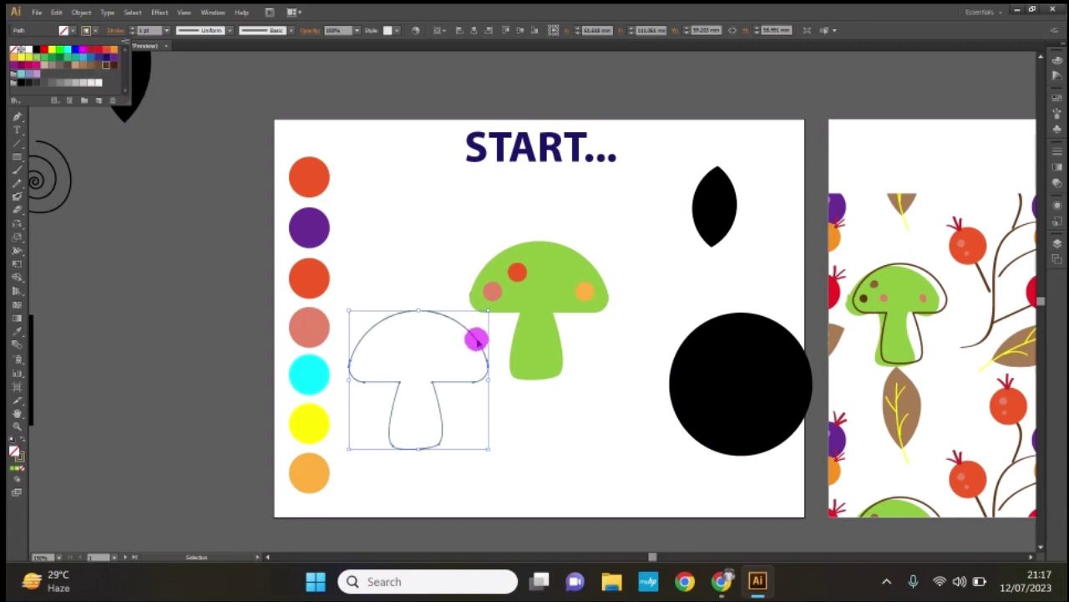
{"action": "left_click", "coordinate": [166, 32]}
{"action": "left_click", "coordinate": [166, 32]}
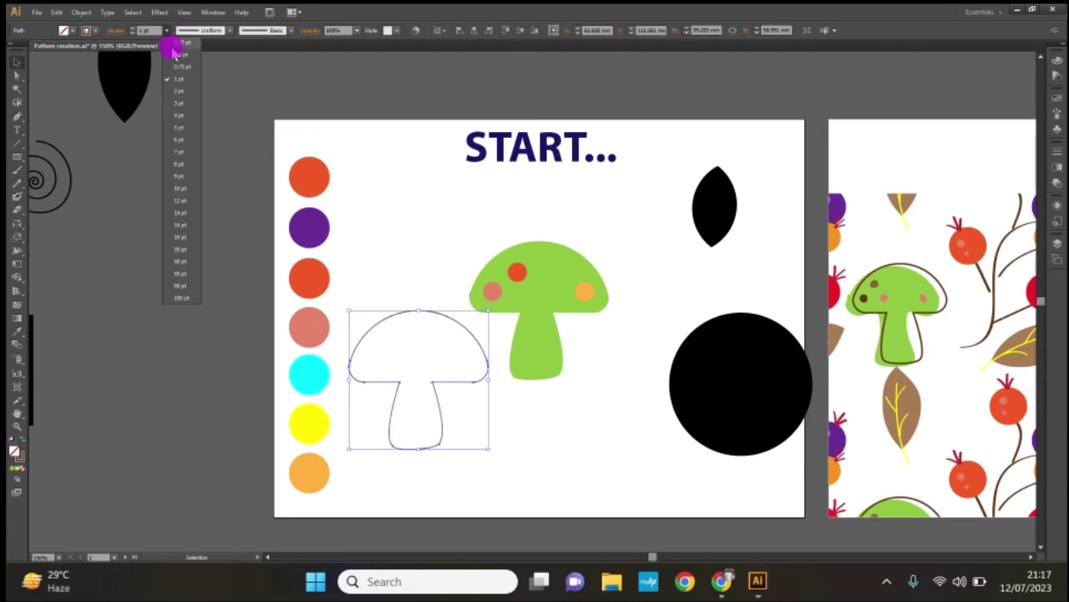
{"action": "left_click", "coordinate": [179, 90]}
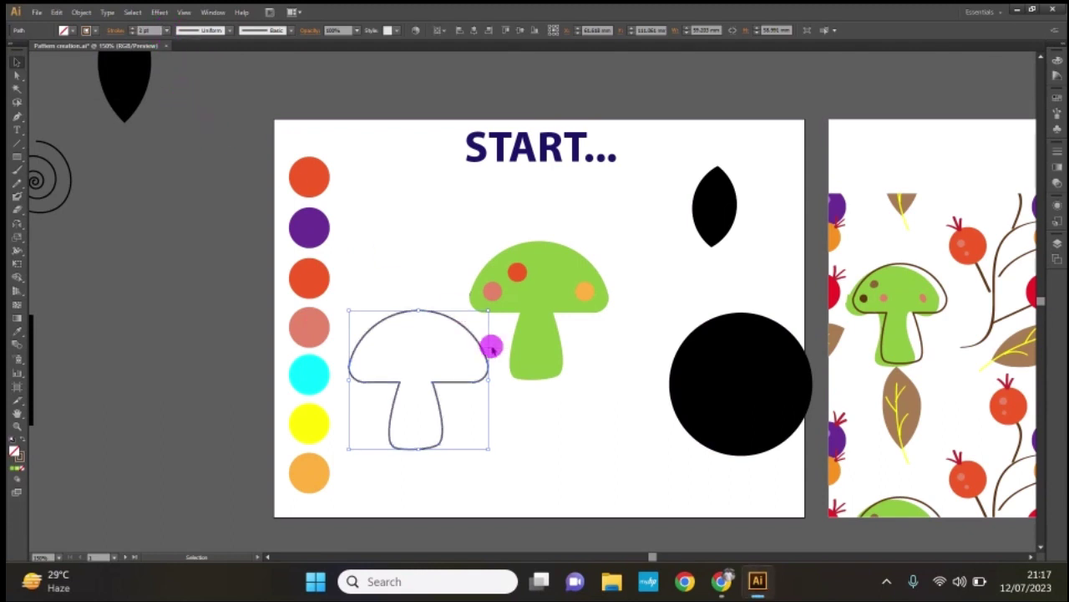
{"action": "left_click_drag", "start_coordinate": [470, 332], "coordinate": [593, 266]}
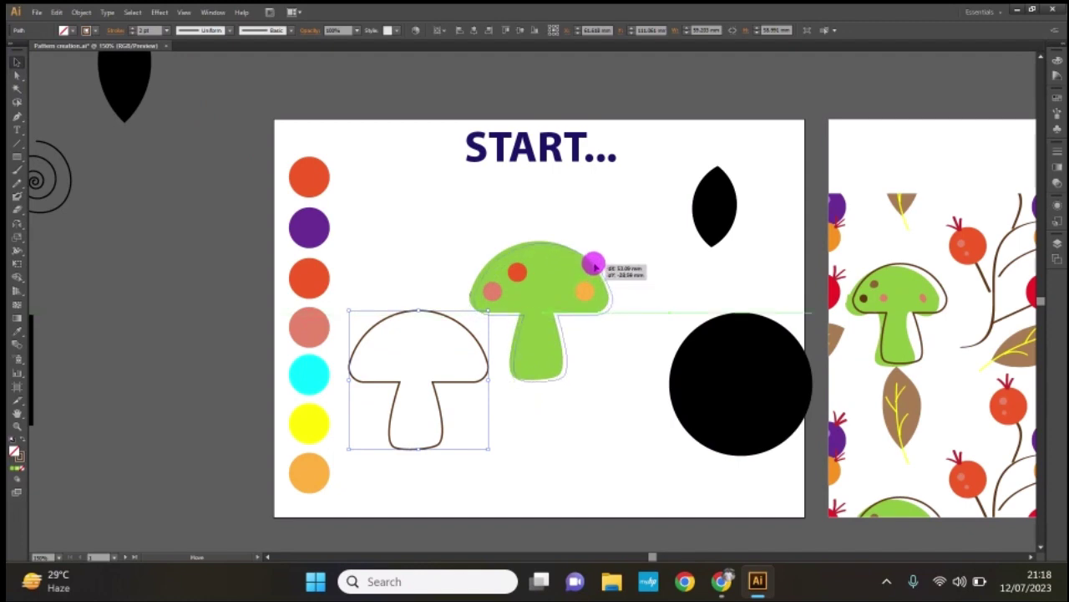
{"action": "left_click_drag", "start_coordinate": [593, 266], "coordinate": [597, 260]}
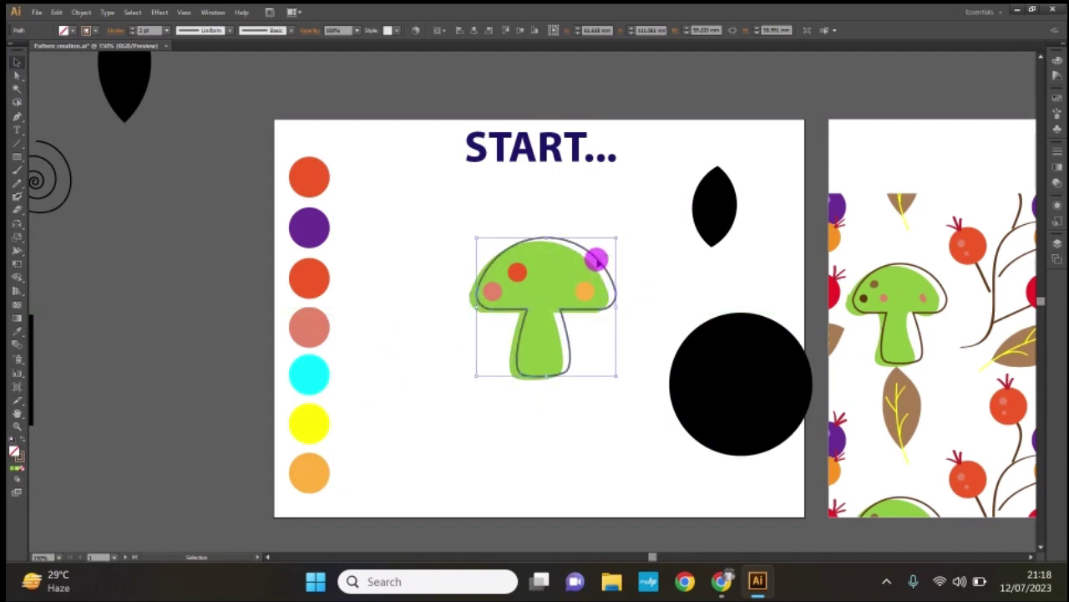
{"action": "left_click", "coordinate": [690, 293]}
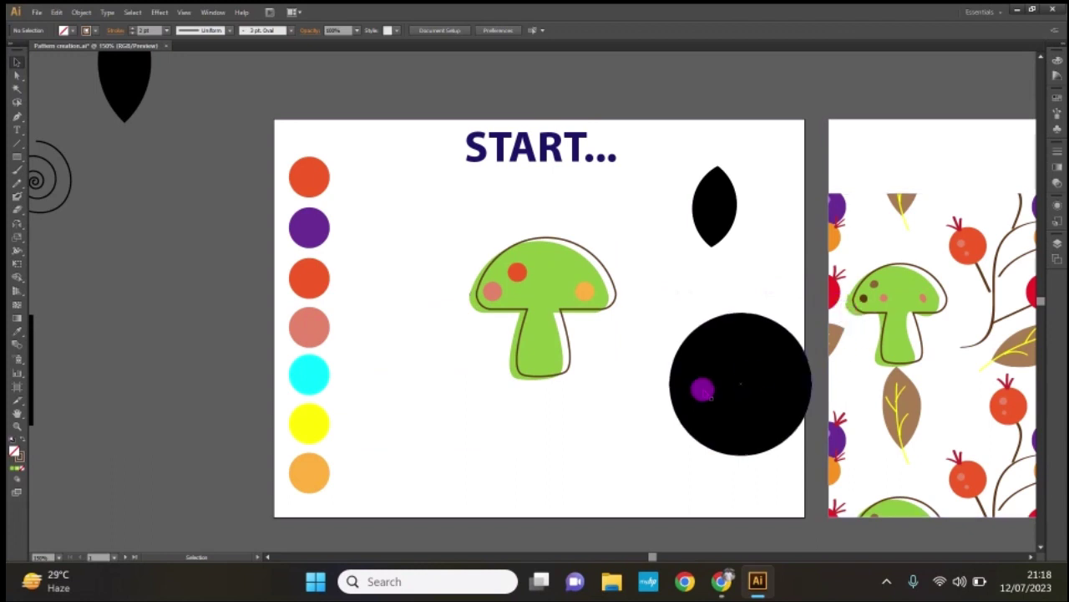
Move the black circle to the page's lower left.
{"action": "left_click_drag", "start_coordinate": [707, 401], "coordinate": [477, 420]}
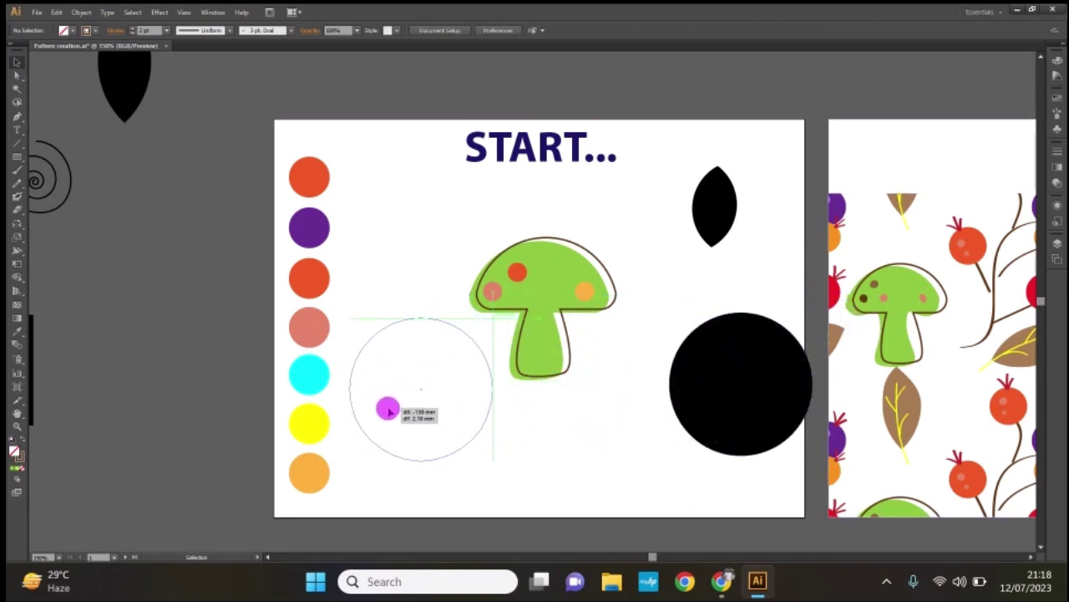
{"action": "left_click_drag", "start_coordinate": [477, 420], "coordinate": [375, 404]}
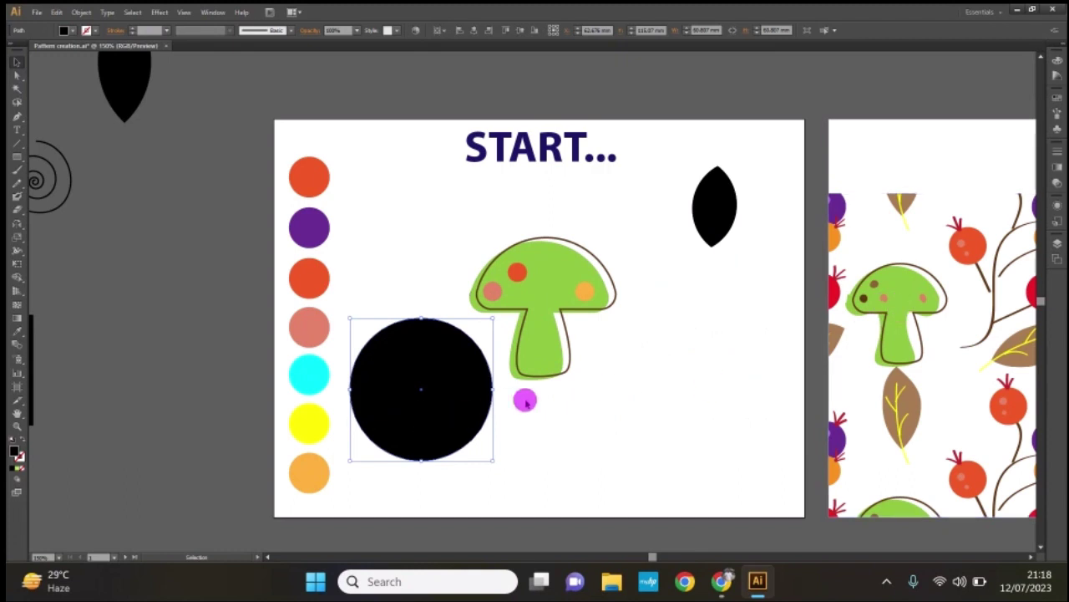
{"action": "left_click", "coordinate": [635, 408]}
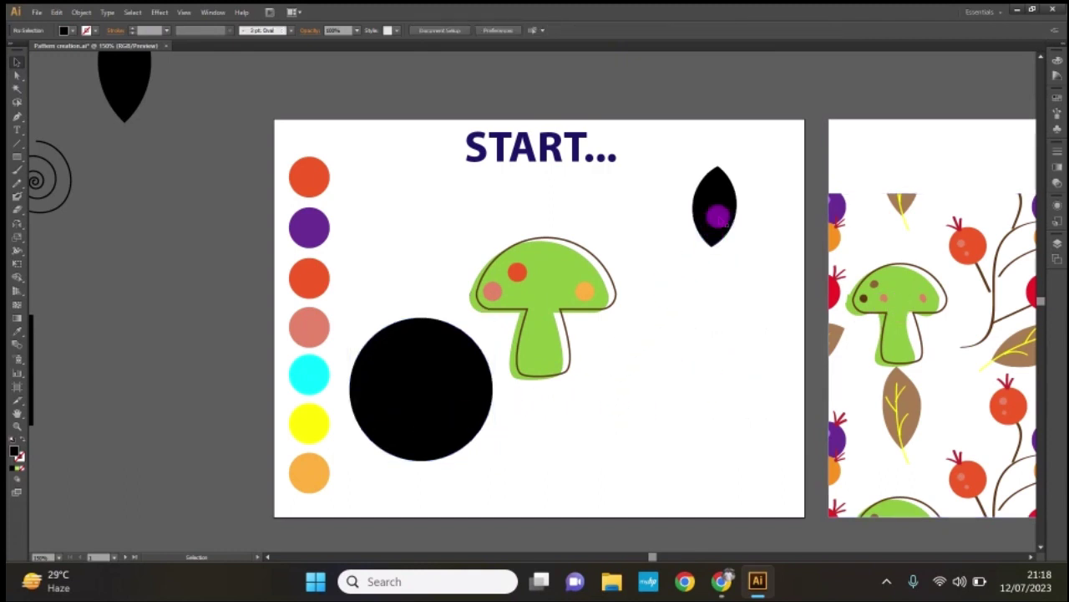
Copy the black leaf beside the mushroom and fill it a light brown.
{"action": "mouse_move", "coordinate": [723, 215]}
{"action": "left_mouse_down"}
{"action": "mouse_move", "coordinate": [697, 231]}
{"action": "mouse_move", "coordinate": [656, 342]}
{"action": "left_mouse_up"}
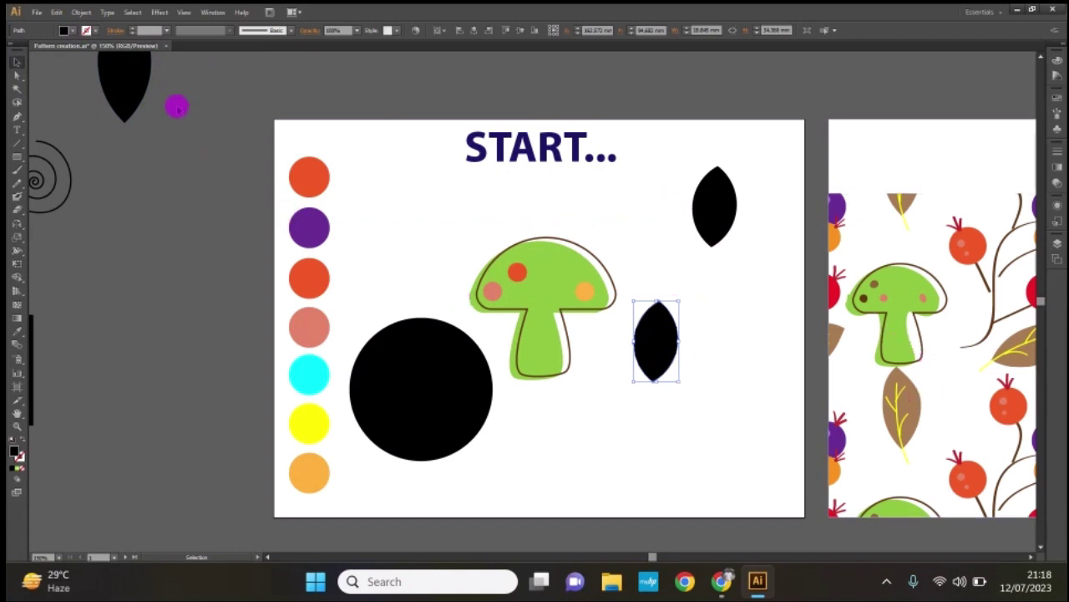
{"action": "left_click", "coordinate": [71, 32]}
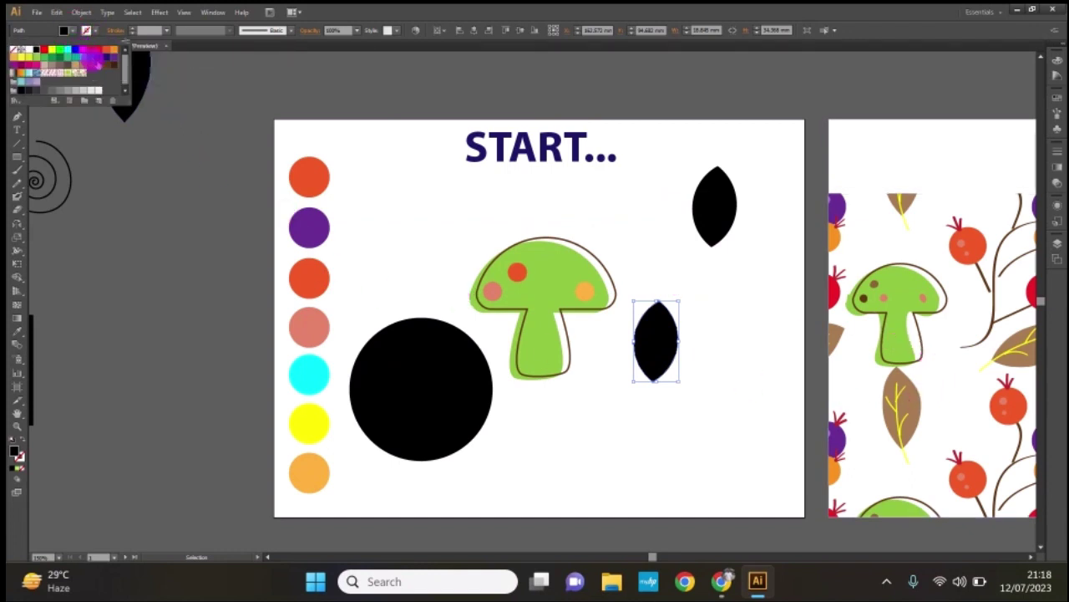
{"action": "left_click", "coordinate": [100, 65]}
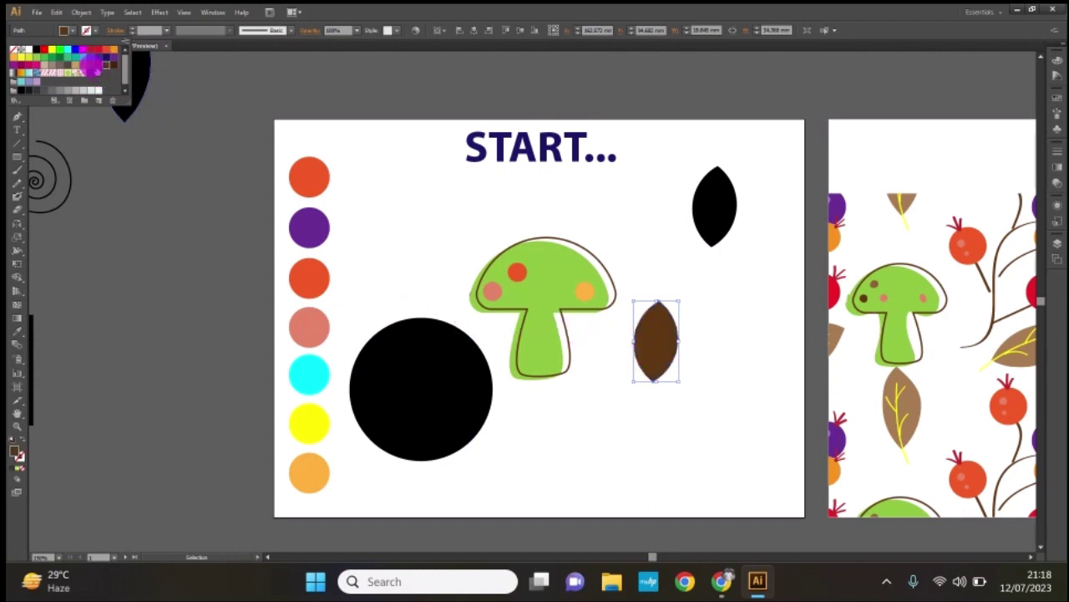
{"action": "left_click", "coordinate": [93, 65]}
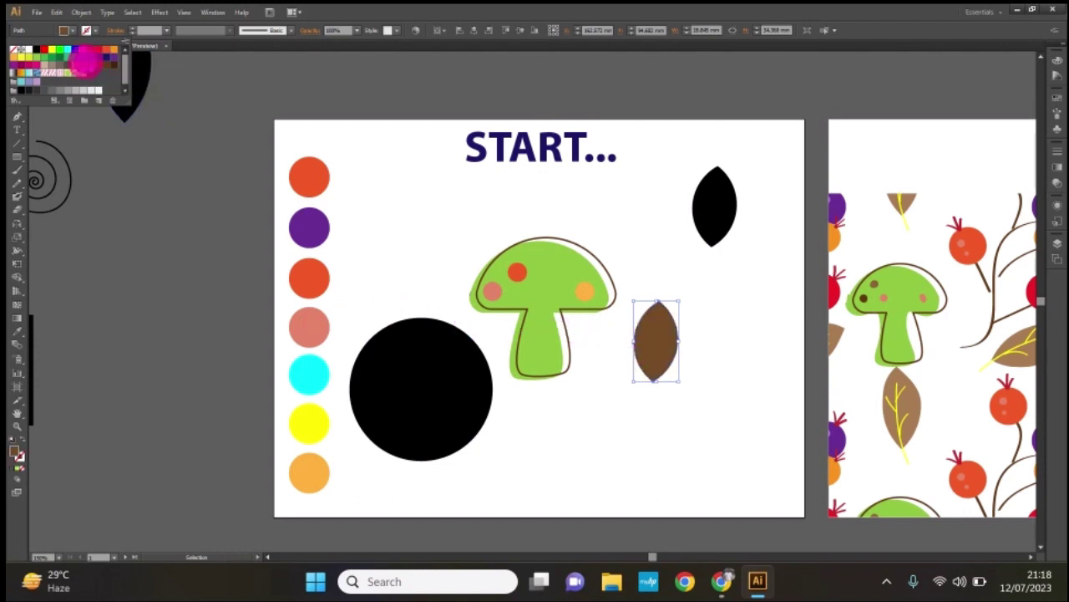
{"action": "left_click", "coordinate": [86, 61]}
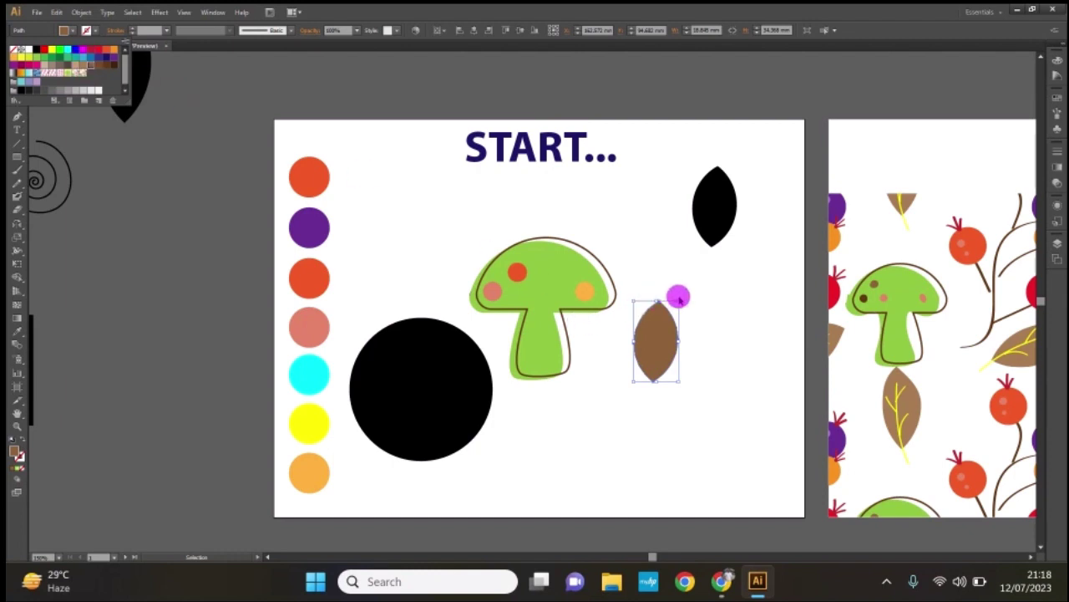
{"action": "key", "text": "Escape"}
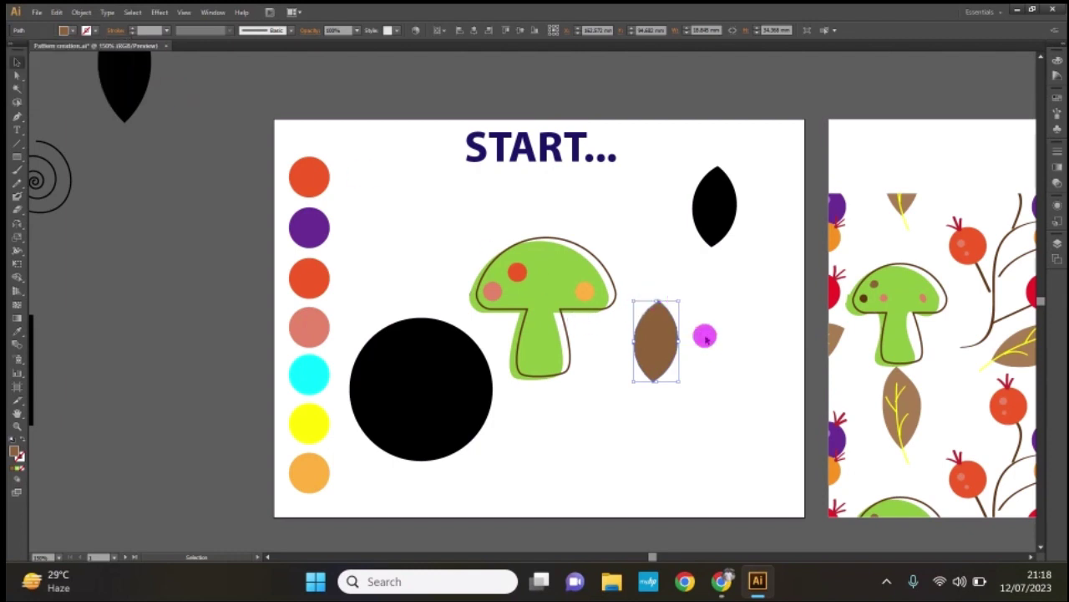
{"action": "key", "text": "b"}
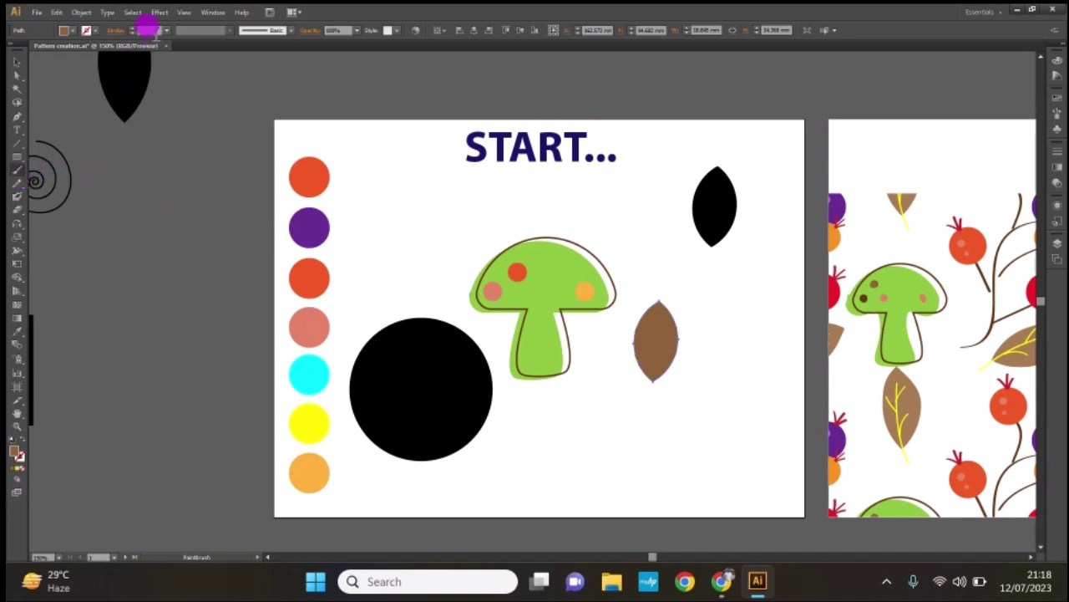
Set a 2 pt brush stroke with no stroke colour, paint a trial vein, then remove it.
{"action": "left_click", "coordinate": [167, 30]}
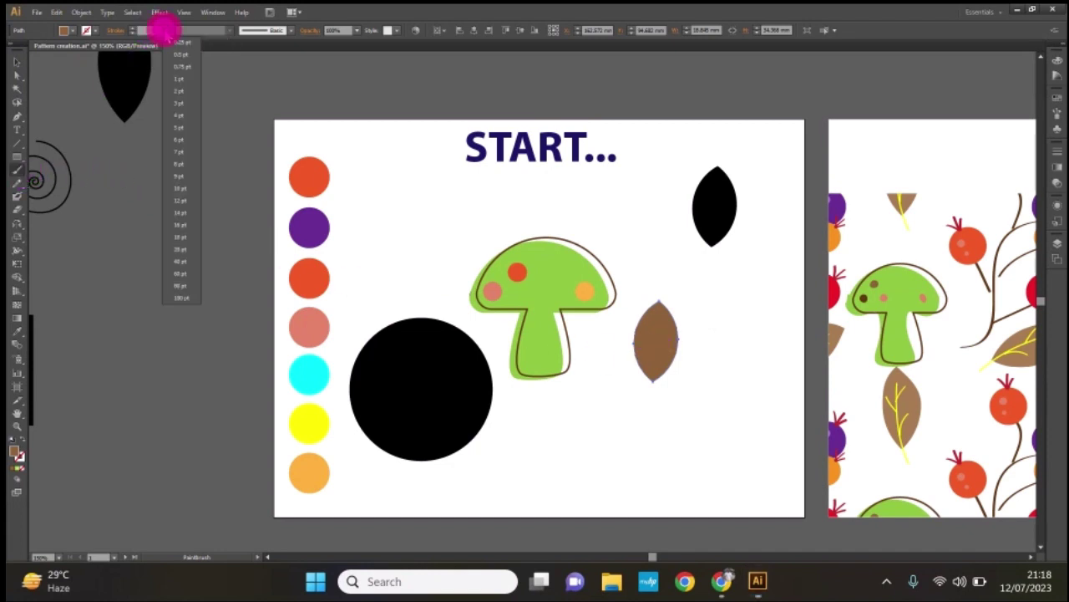
{"action": "left_click", "coordinate": [176, 90]}
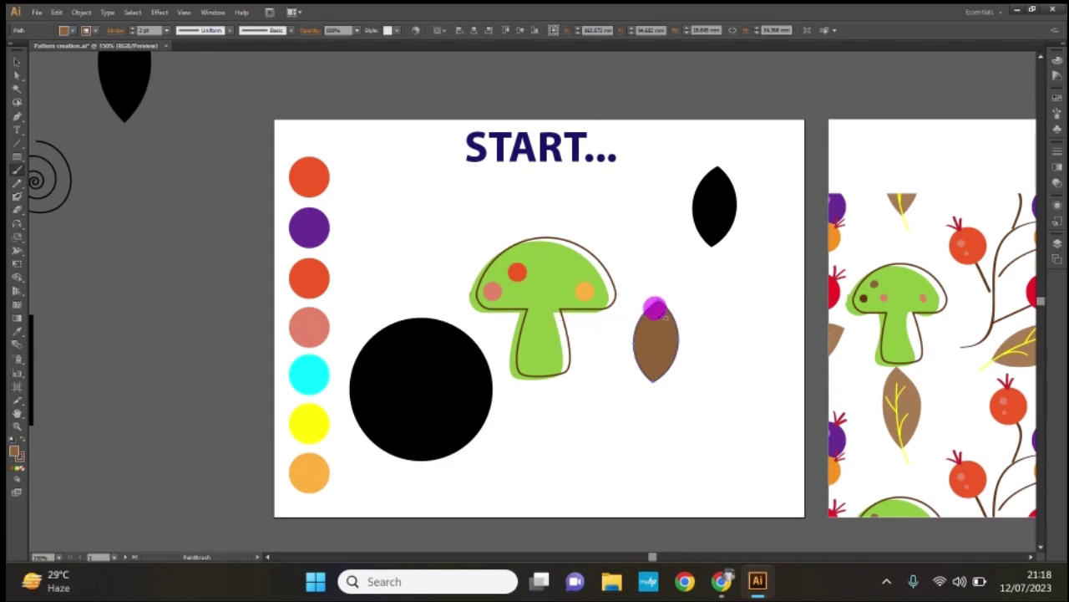
{"action": "left_click", "coordinate": [87, 30]}
{"action": "left_click", "coordinate": [15, 52]}
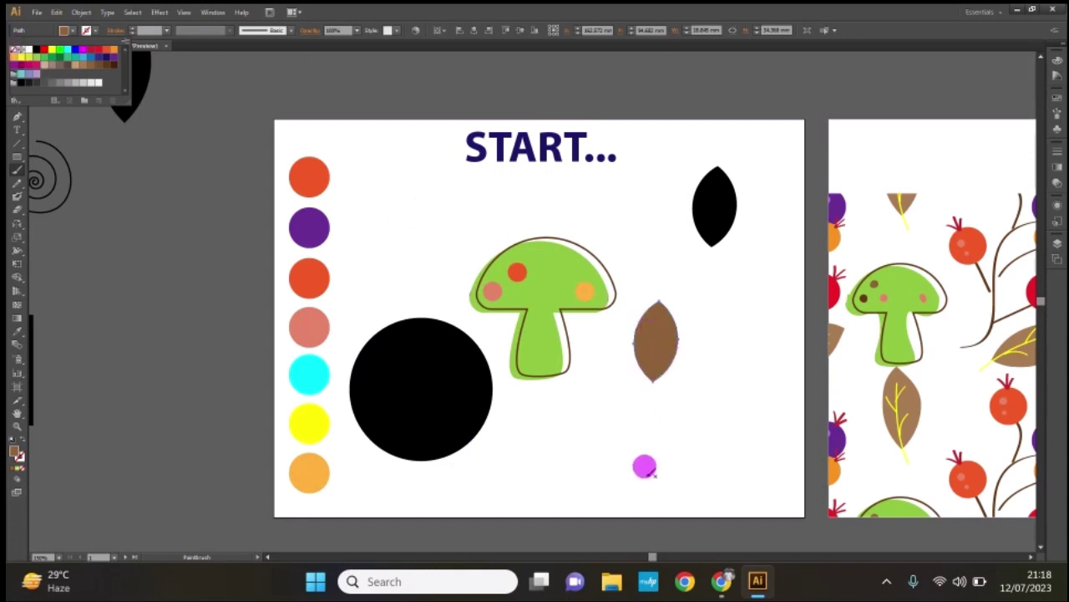
{"action": "key", "text": "v"}
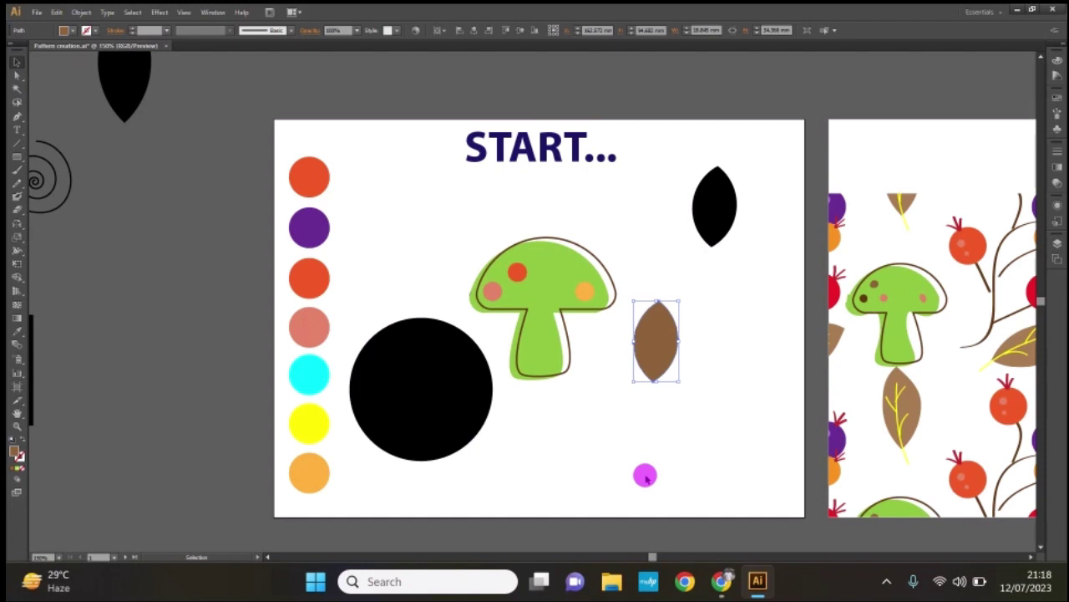
{"action": "left_click", "coordinate": [645, 477]}
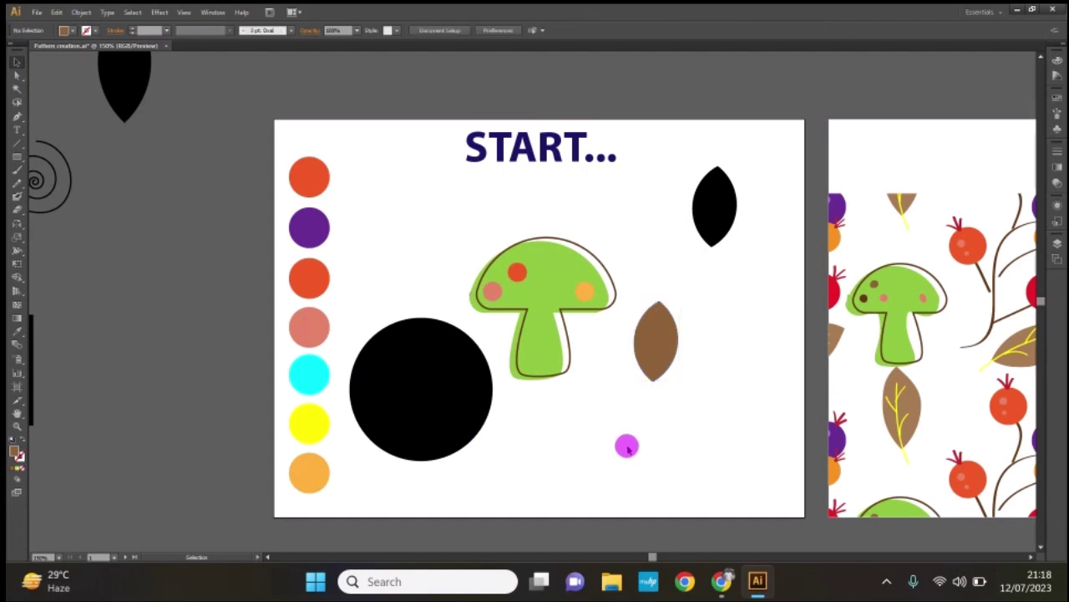
{"action": "key", "text": "b"}
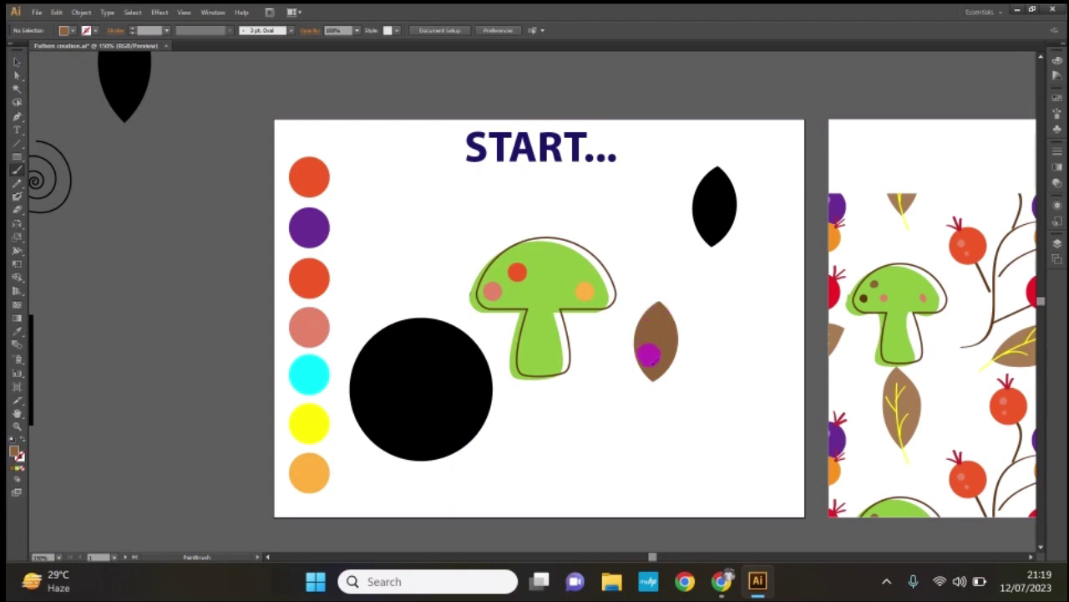
{"action": "left_click_drag", "start_coordinate": [648, 355], "coordinate": [650, 337]}
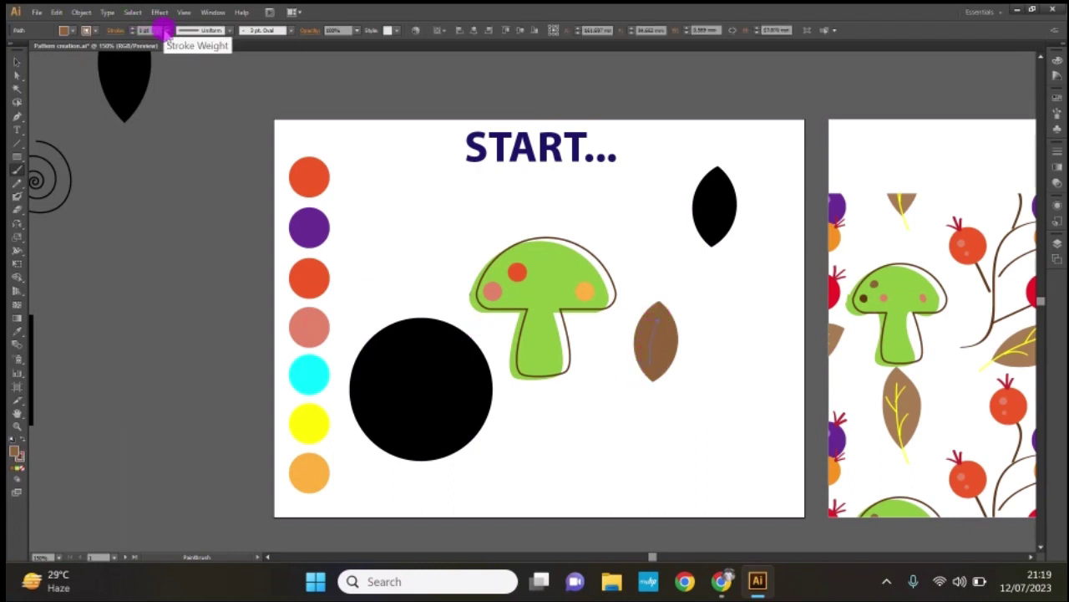
{"action": "left_click", "coordinate": [70, 31]}
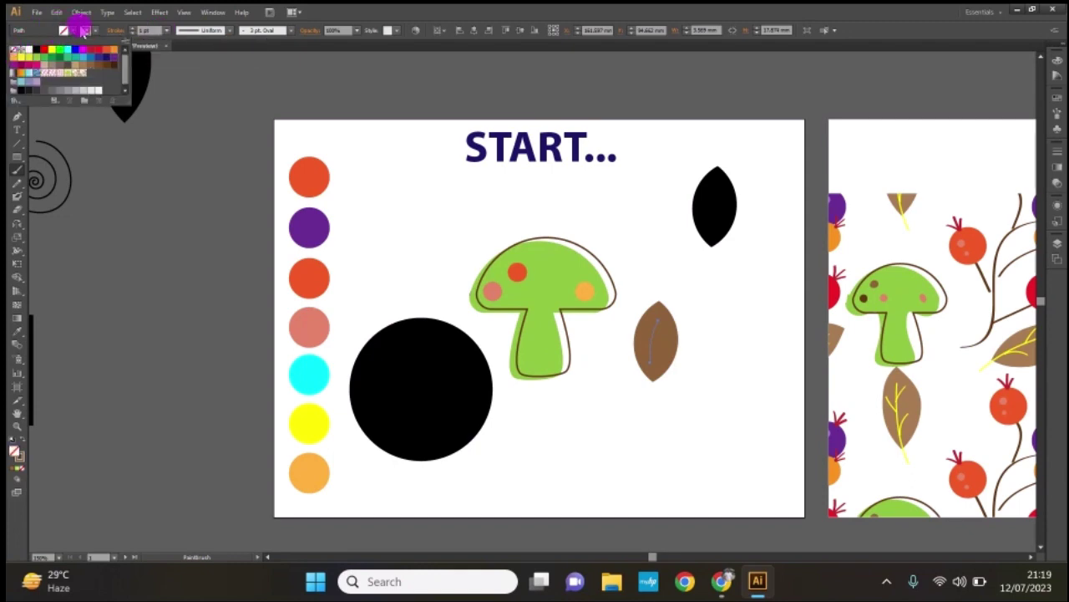
{"action": "key", "text": "v"}
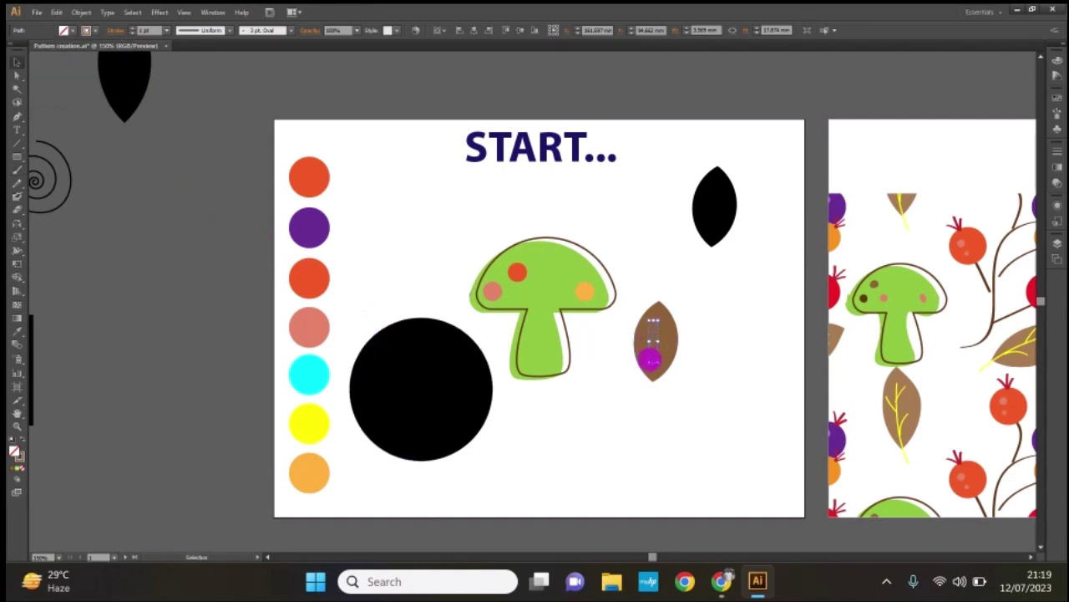
{"action": "left_click_drag", "start_coordinate": [650, 362], "coordinate": [652, 338]}
{"action": "key", "text": "ctrl+shift+a"}
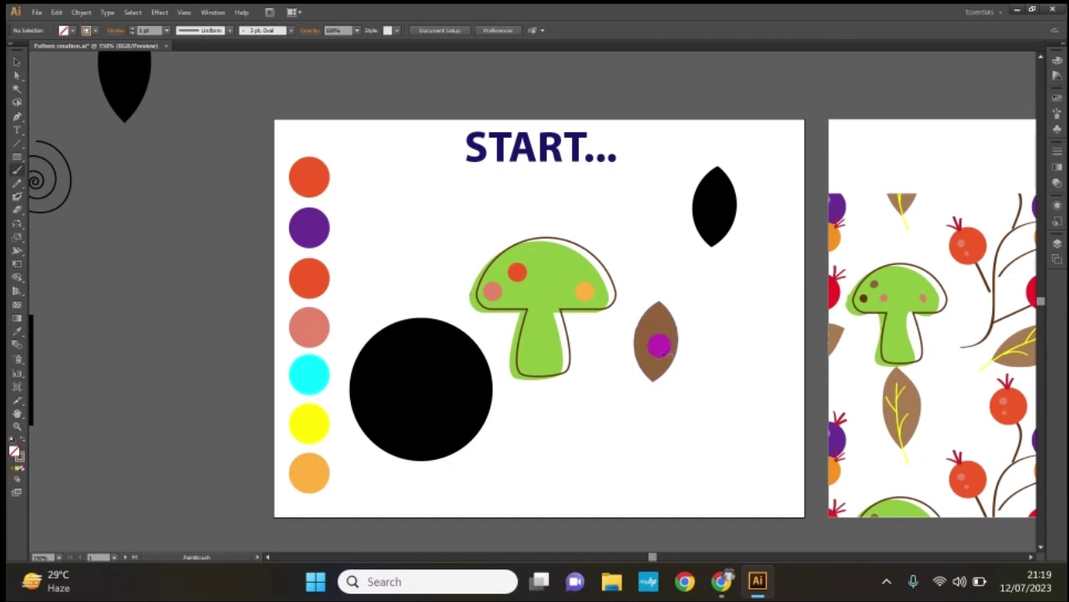
Paint a long dark brown stem curving down and right from the leaf's tip.
{"action": "key", "text": "b"}
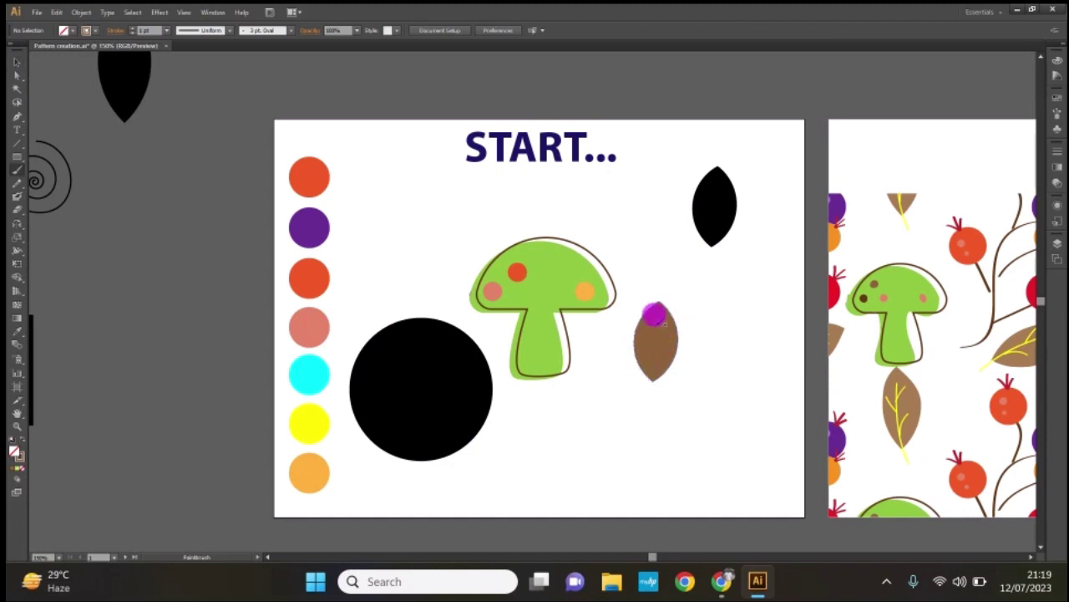
{"action": "left_click_drag", "start_coordinate": [656, 311], "coordinate": [658, 401]}
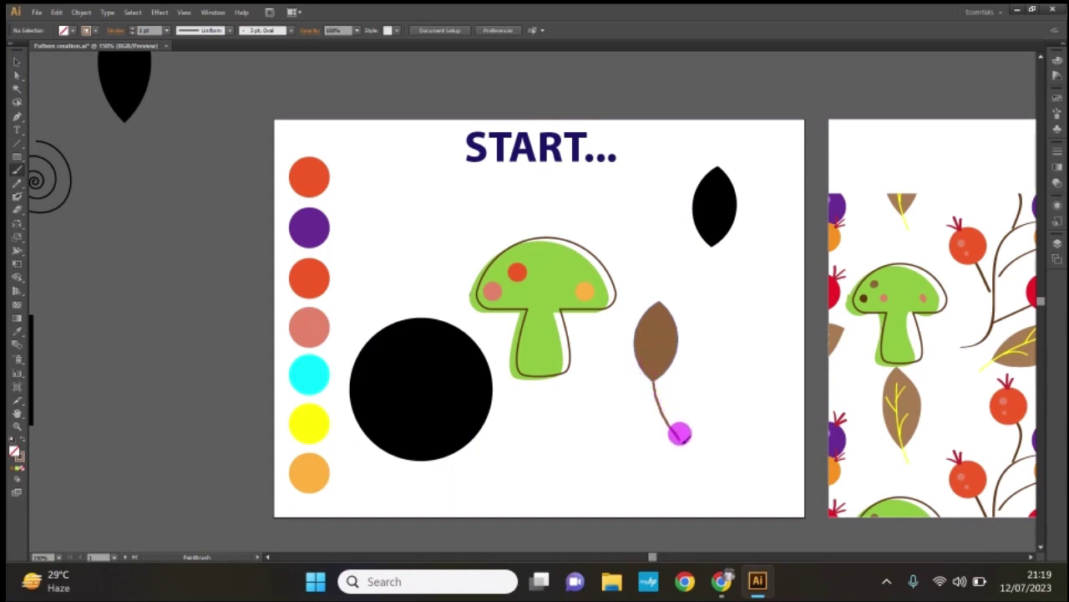
{"action": "left_click_drag", "start_coordinate": [659, 399], "coordinate": [683, 445]}
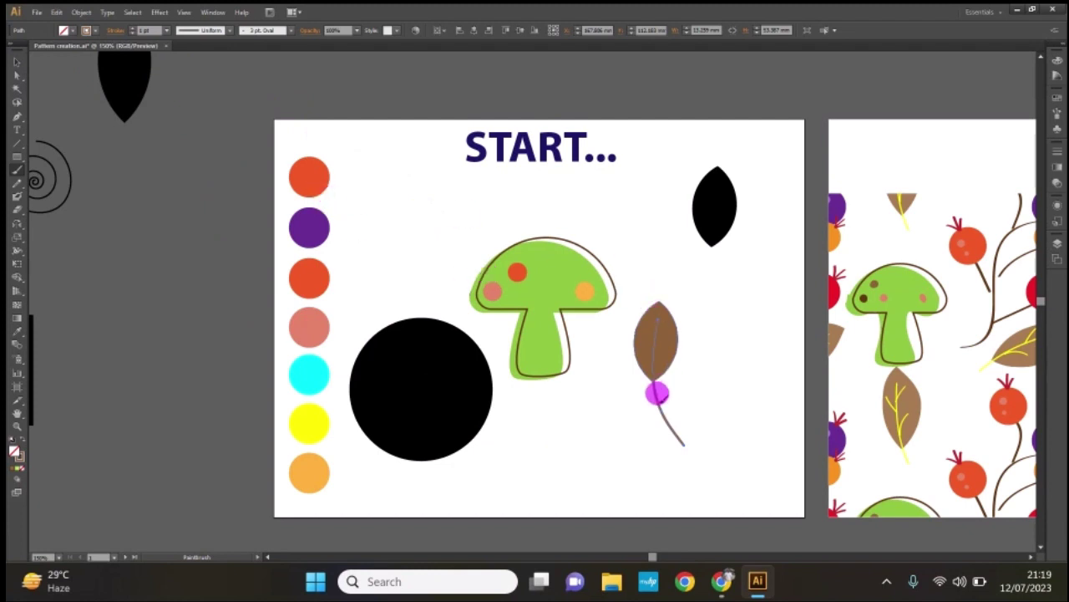
{"action": "left_click", "coordinate": [91, 31]}
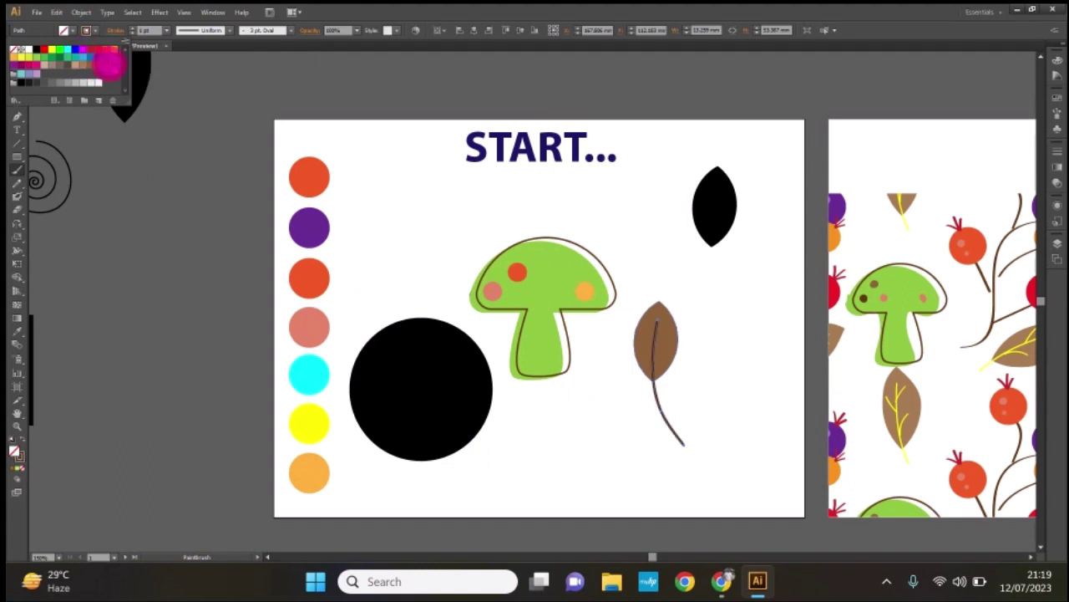
{"action": "left_click", "coordinate": [112, 58]}
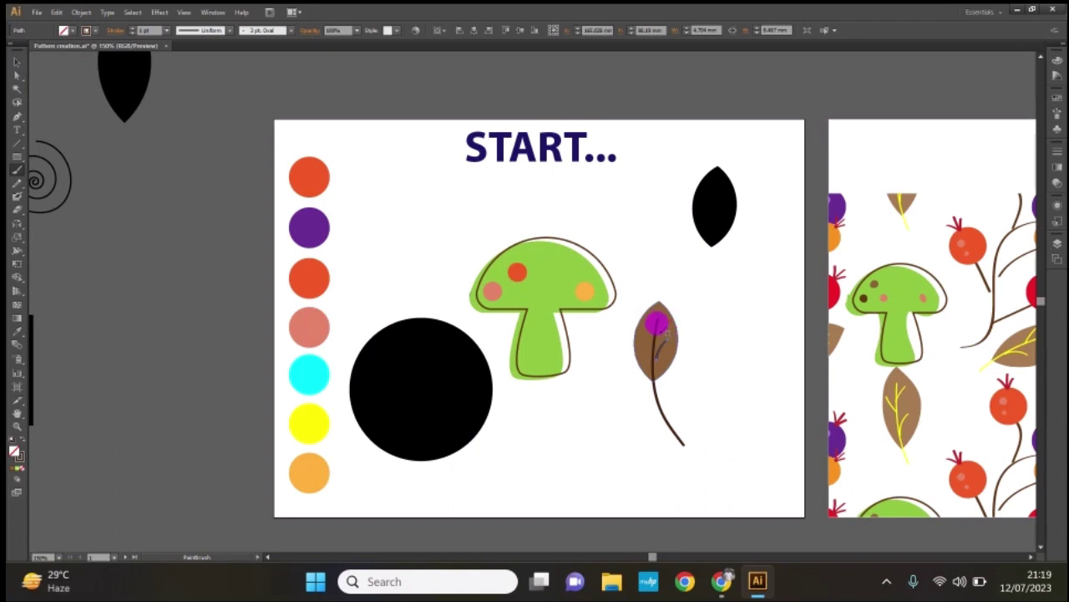
Paint two veins inside the brown leaf.
{"action": "left_click_drag", "start_coordinate": [656, 322], "coordinate": [649, 321]}
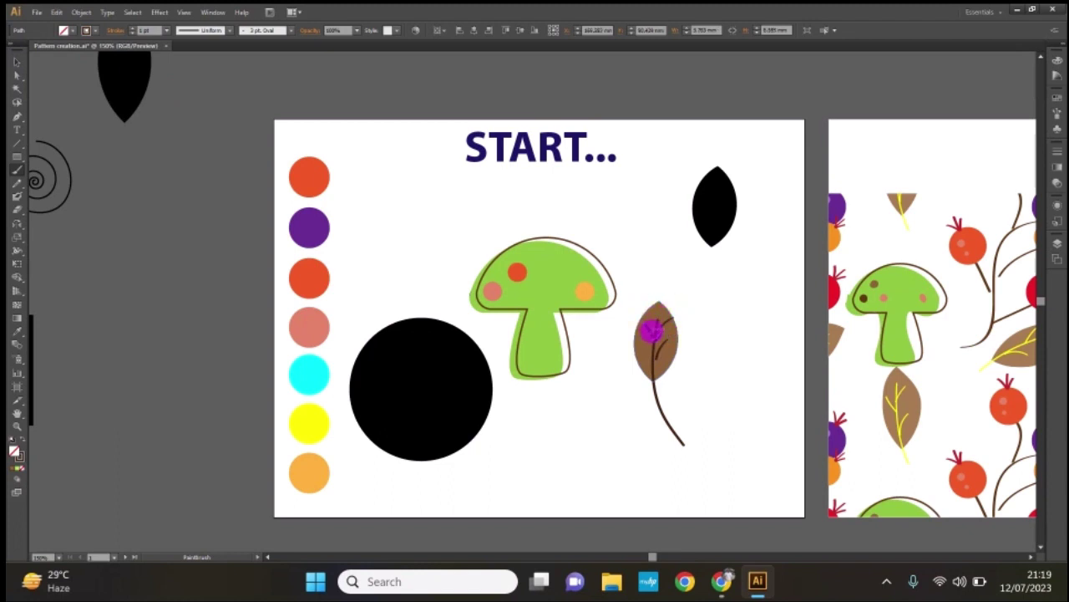
{"action": "left_click_drag", "start_coordinate": [651, 331], "coordinate": [656, 302]}
{"action": "key", "text": "c"}
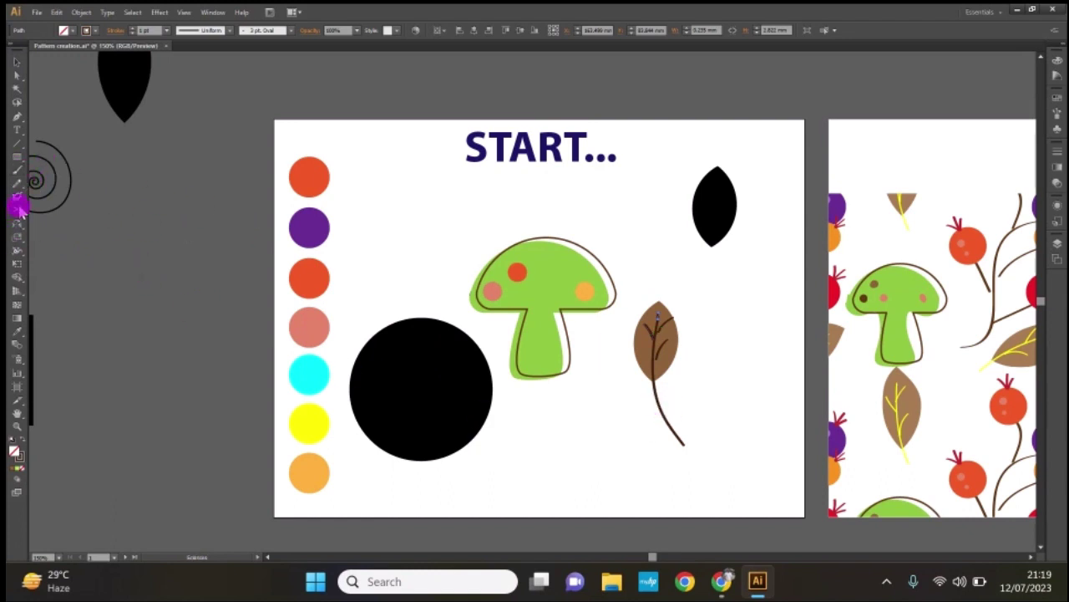
{"action": "left_click_drag", "start_coordinate": [19, 203], "coordinate": [52, 207]}
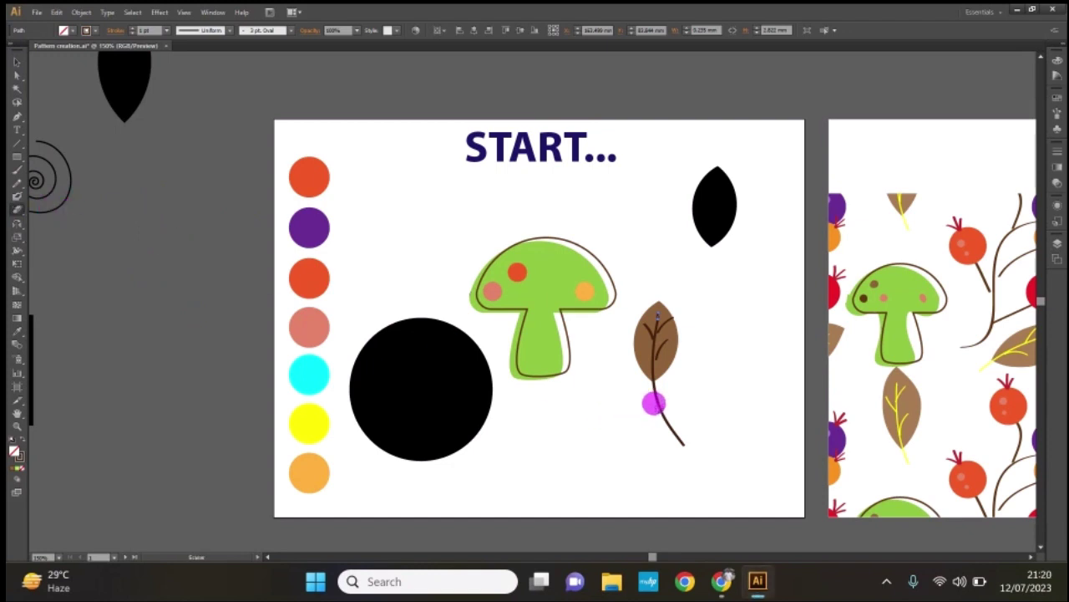
Erase the lower stem and pull its end anchor up-left into a short curled tip.
{"action": "left_click_drag", "start_coordinate": [654, 404], "coordinate": [674, 432]}
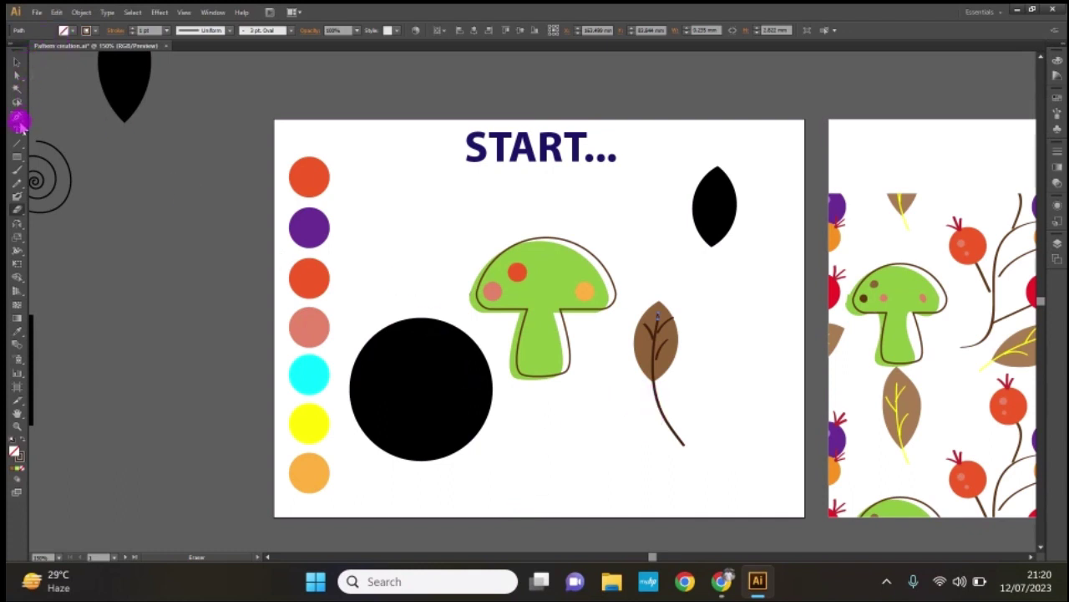
{"action": "left_click", "coordinate": [17, 75]}
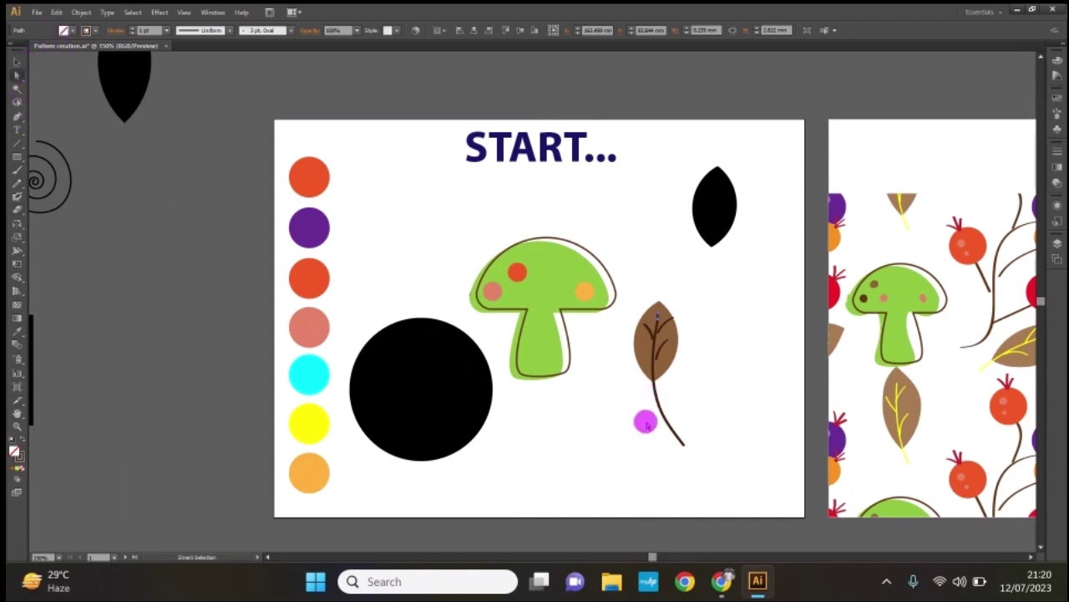
{"action": "left_click", "coordinate": [690, 455]}
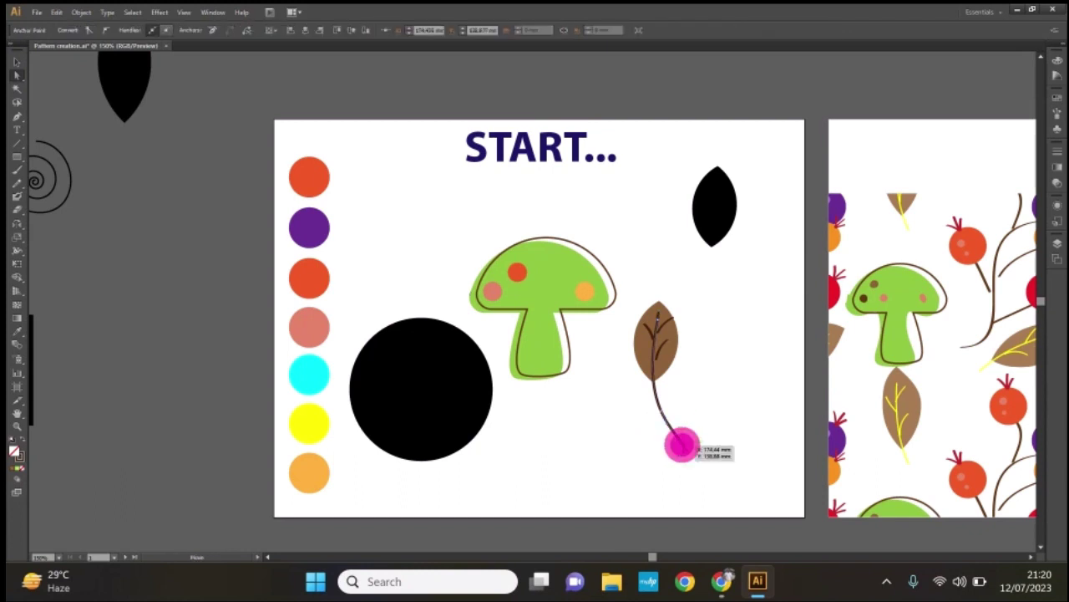
{"action": "mouse_move", "coordinate": [682, 445]}
{"action": "left_mouse_down"}
{"action": "mouse_move", "coordinate": [661, 410]}
{"action": "mouse_move", "coordinate": [681, 422]}
{"action": "left_mouse_up"}
{"action": "left_click", "coordinate": [668, 431]}
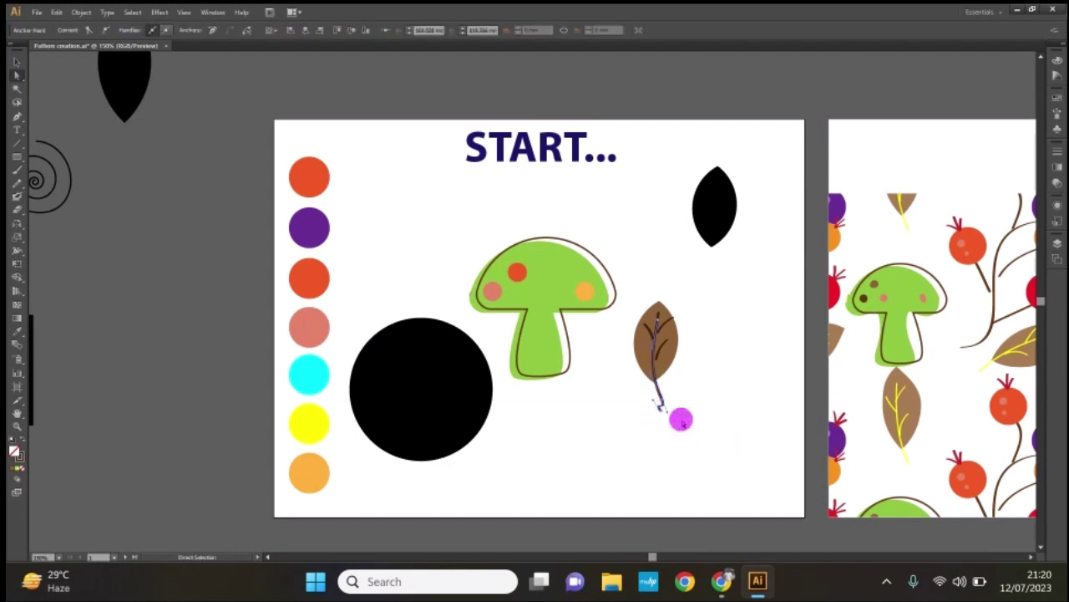
{"action": "left_click", "coordinate": [655, 442]}
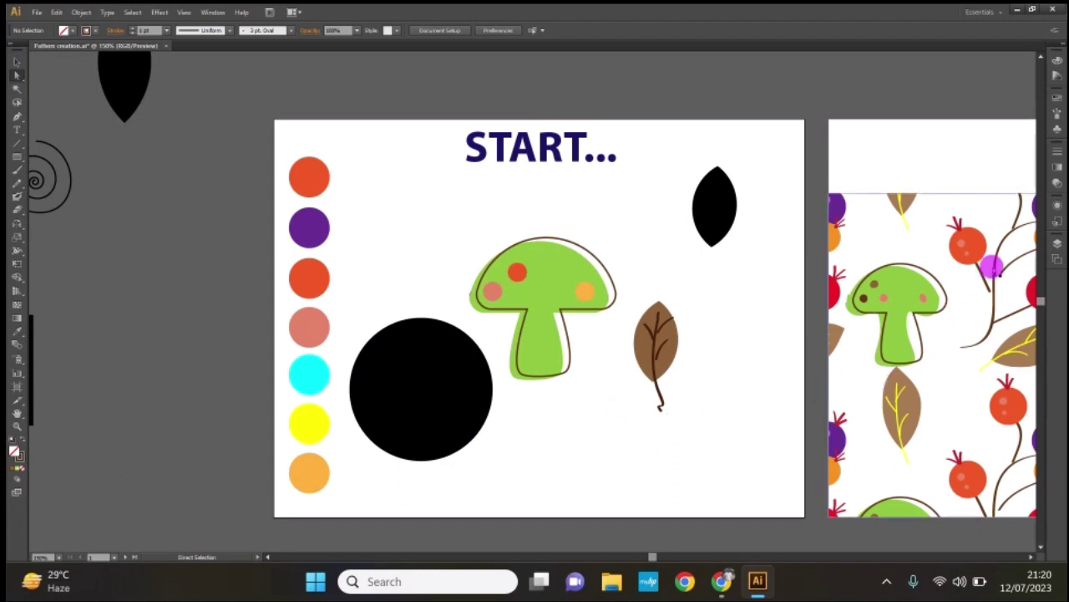
Paint a bare branch with a long curving stem and two twigs at the lower right.
{"action": "key", "text": "b"}
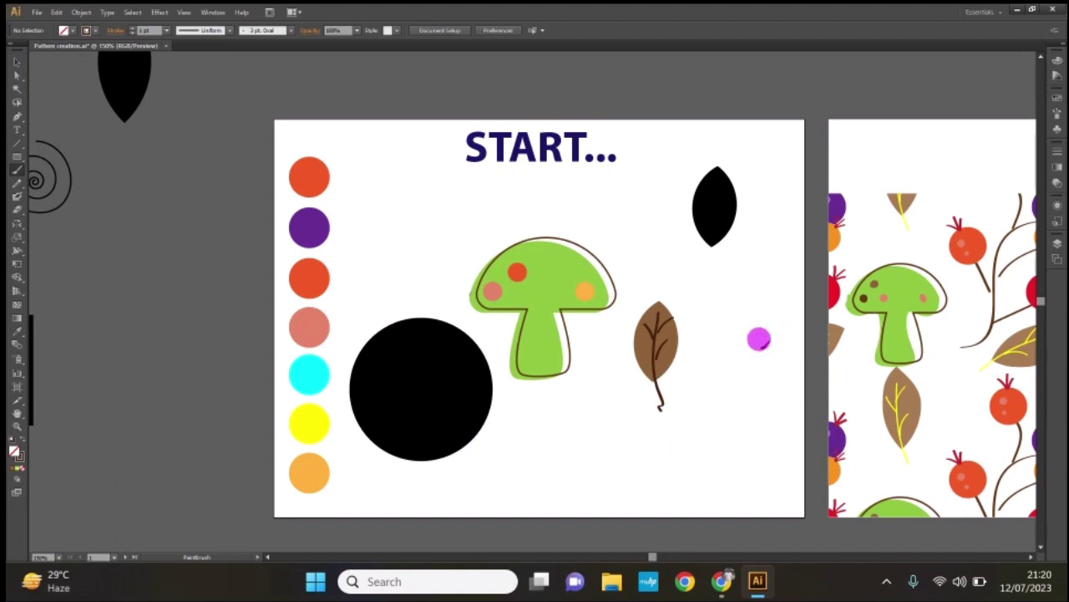
{"action": "mouse_move", "coordinate": [768, 344]}
{"action": "left_mouse_down"}
{"action": "mouse_move", "coordinate": [744, 353]}
{"action": "mouse_move", "coordinate": [682, 432]}
{"action": "mouse_move", "coordinate": [651, 432]}
{"action": "left_mouse_up"}
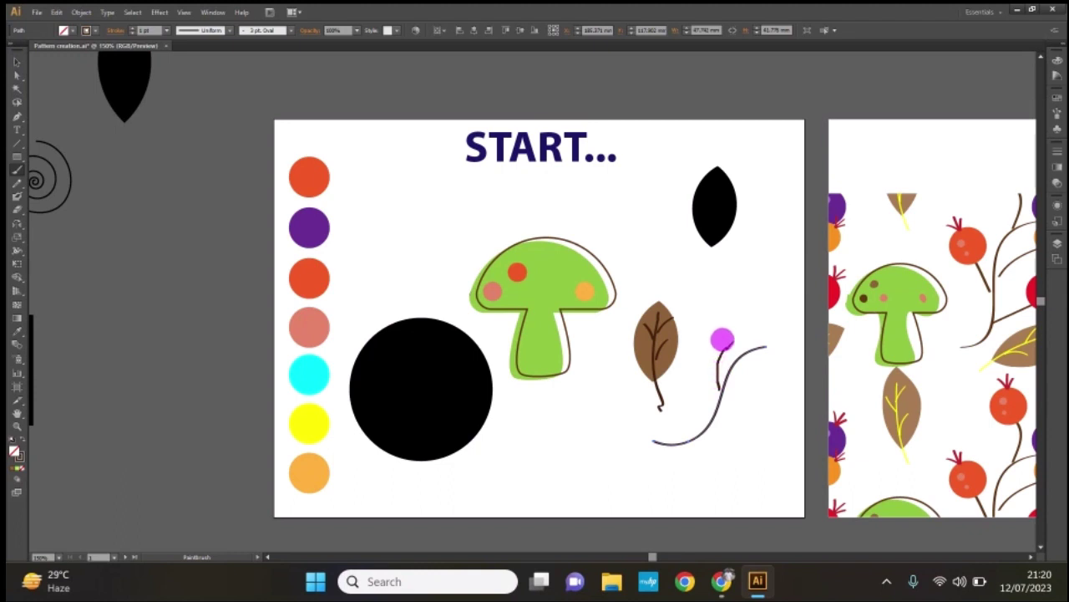
{"action": "left_click_drag", "start_coordinate": [721, 338], "coordinate": [724, 358]}
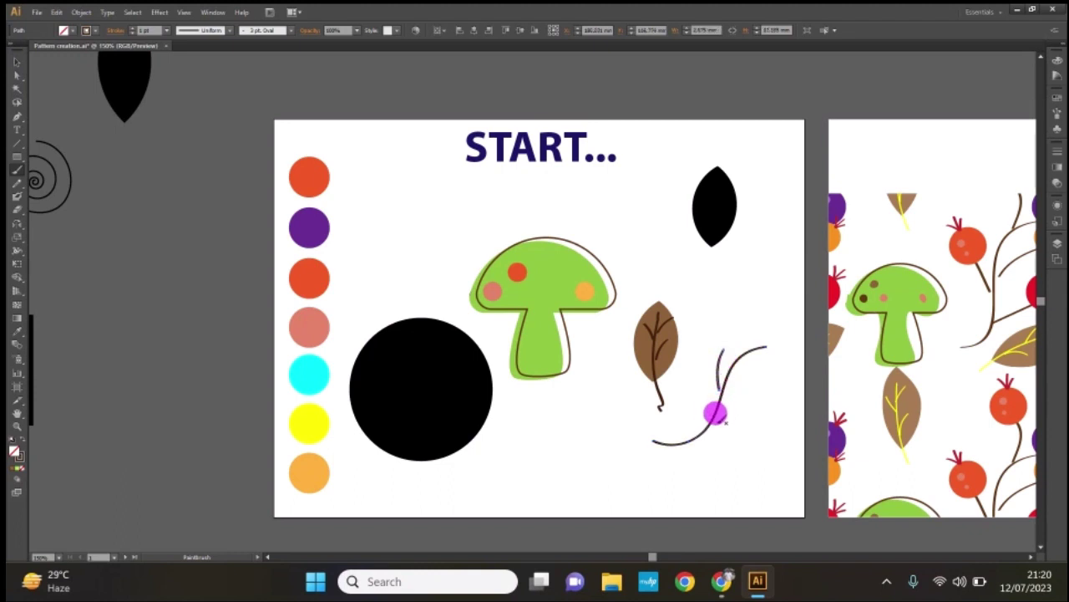
{"action": "mouse_move", "coordinate": [715, 413]}
{"action": "left_mouse_down"}
{"action": "mouse_move", "coordinate": [747, 386]}
{"action": "mouse_move", "coordinate": [758, 391]}
{"action": "left_mouse_up"}
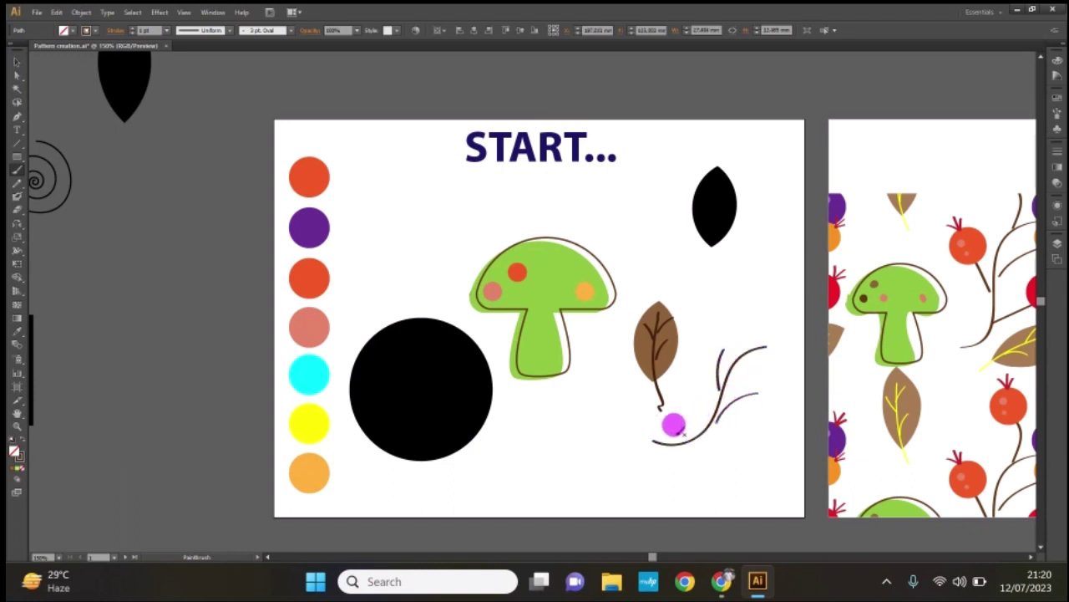
{"action": "left_click_drag", "start_coordinate": [671, 418], "coordinate": [681, 391]}
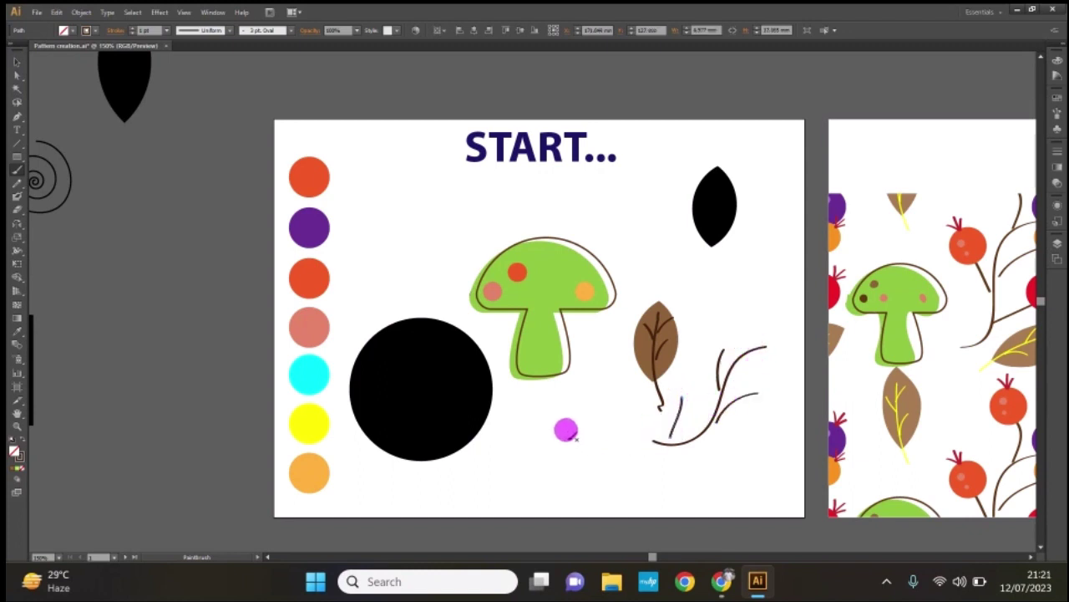
Move the veined leaf group up beside the mushroom's left side.
{"action": "key", "text": "v"}
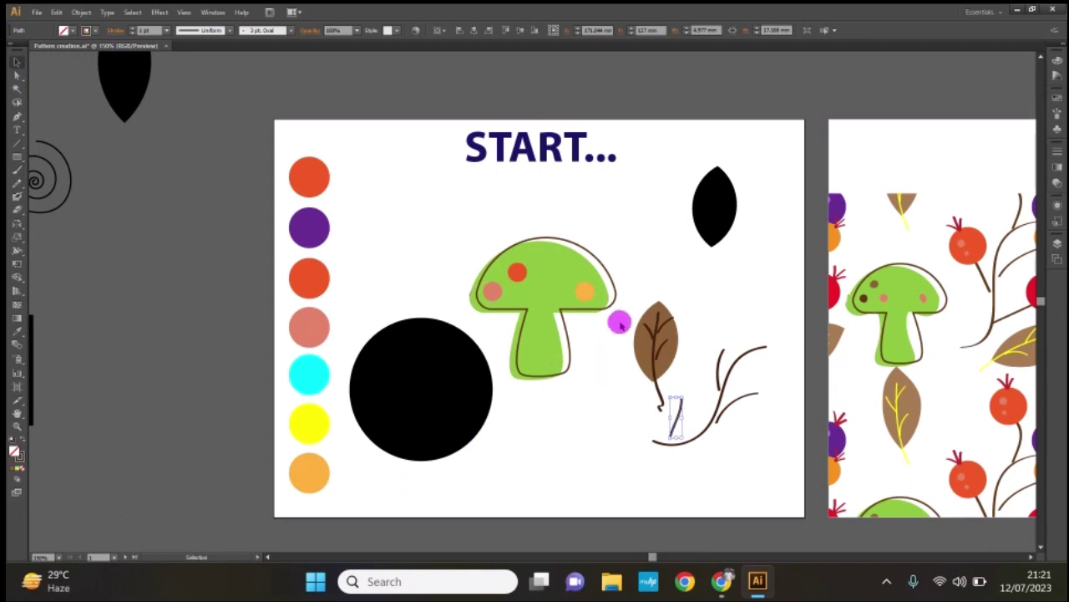
{"action": "left_click", "coordinate": [673, 343]}
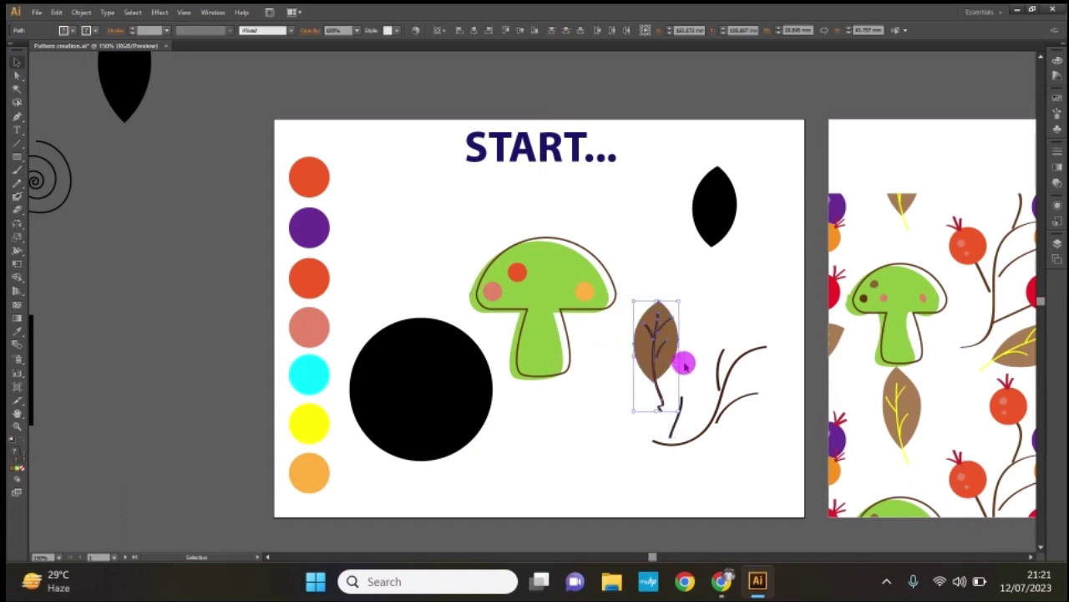
{"action": "left_click_drag", "start_coordinate": [649, 348], "coordinate": [433, 238]}
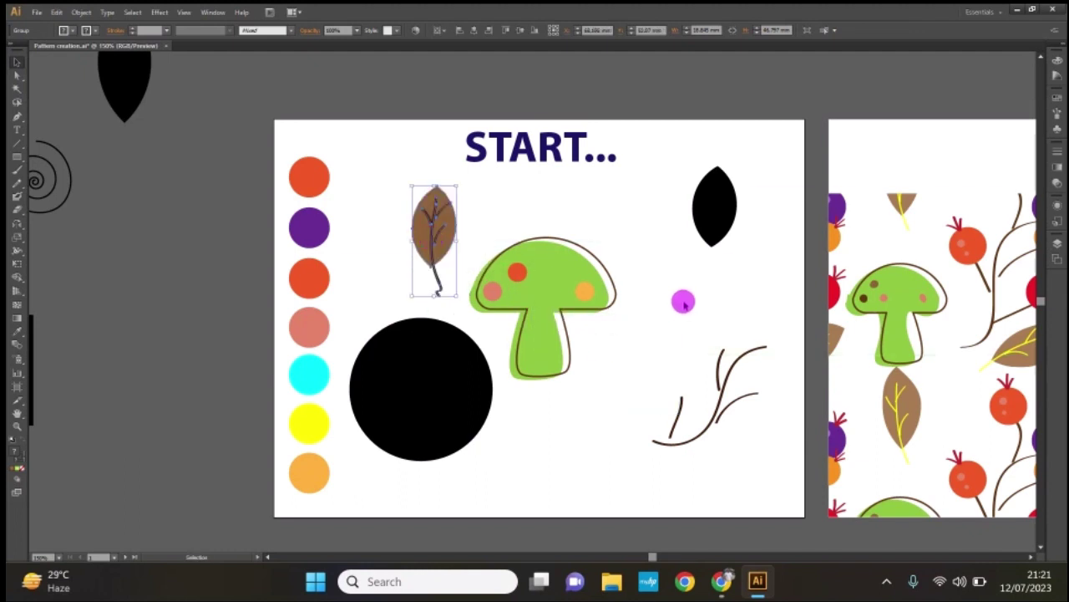
{"action": "left_click", "coordinate": [669, 314]}
Zoom in on the branch and place a solid dark brown circle berry atop the top stem.
{"action": "key", "text": "z"}
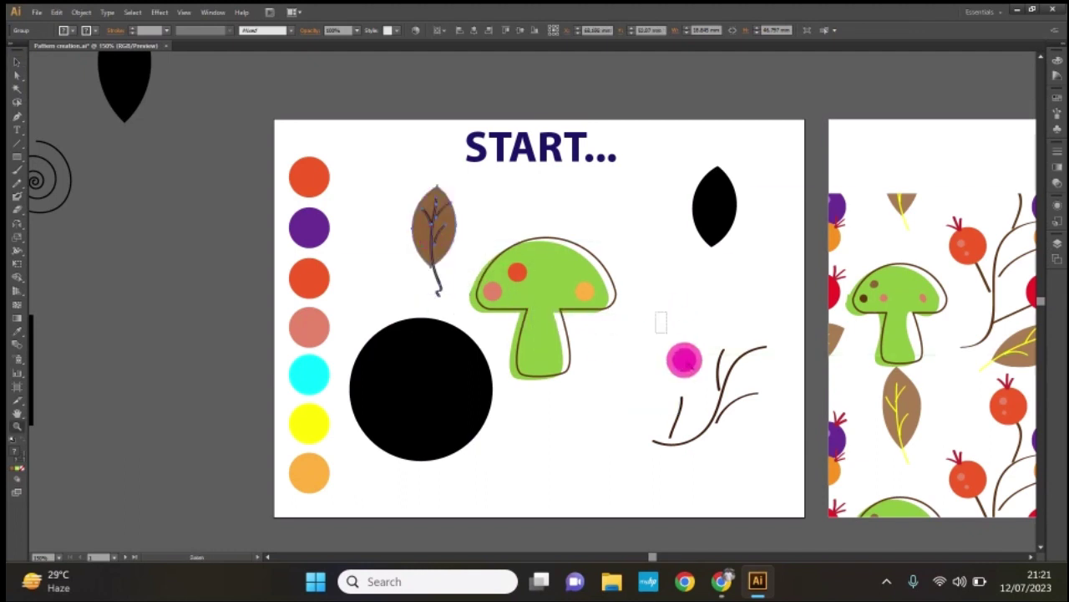
{"action": "left_click_drag", "start_coordinate": [684, 359], "coordinate": [762, 459]}
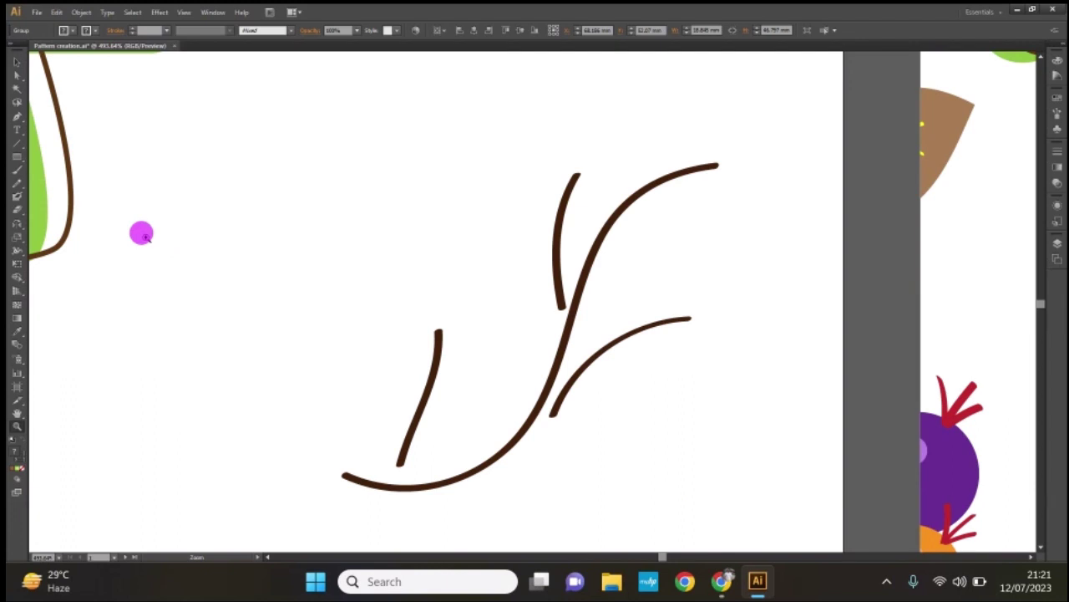
{"action": "left_click_drag", "start_coordinate": [19, 159], "coordinate": [52, 178]}
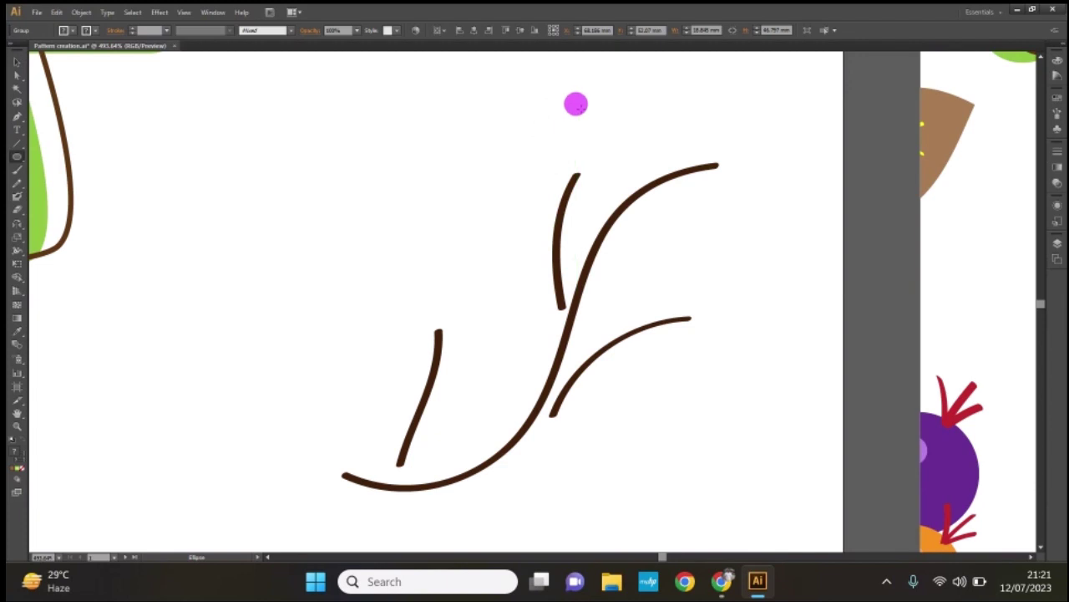
{"action": "left_click_drag", "start_coordinate": [576, 103], "coordinate": [612, 140]}
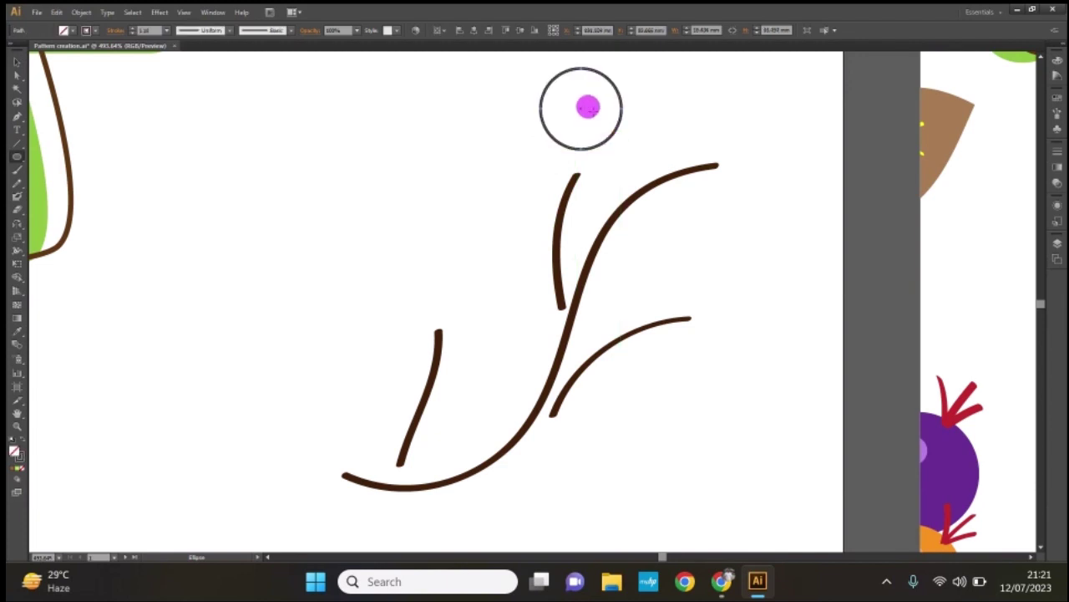
{"action": "key", "text": "shift+x"}
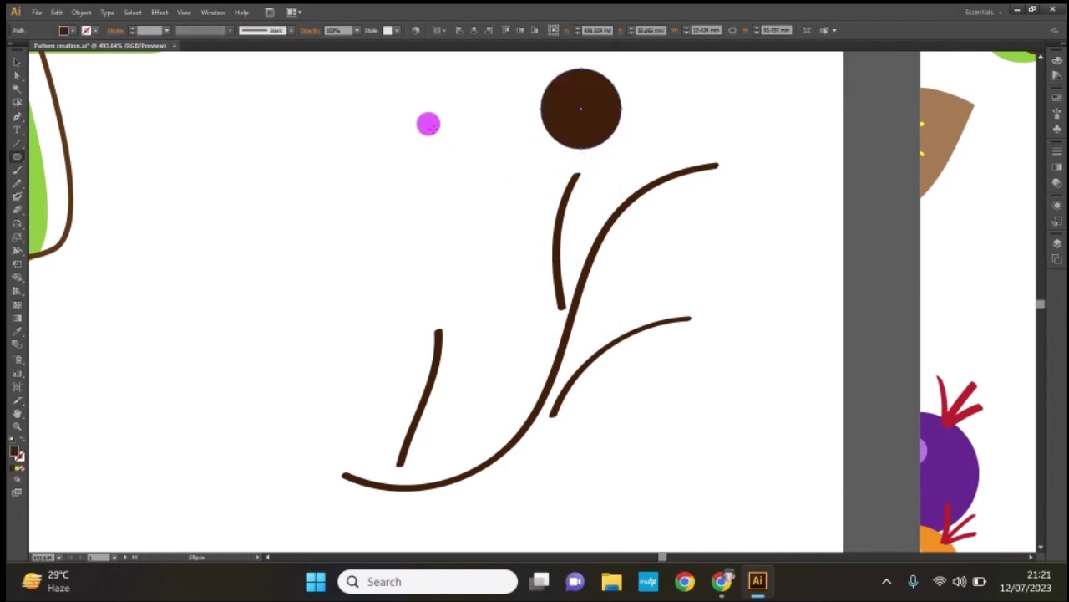
{"action": "left_click", "coordinate": [17, 62]}
{"action": "left_click", "coordinate": [542, 77]}
{"action": "left_click_drag", "start_coordinate": [571, 105], "coordinate": [574, 127]}
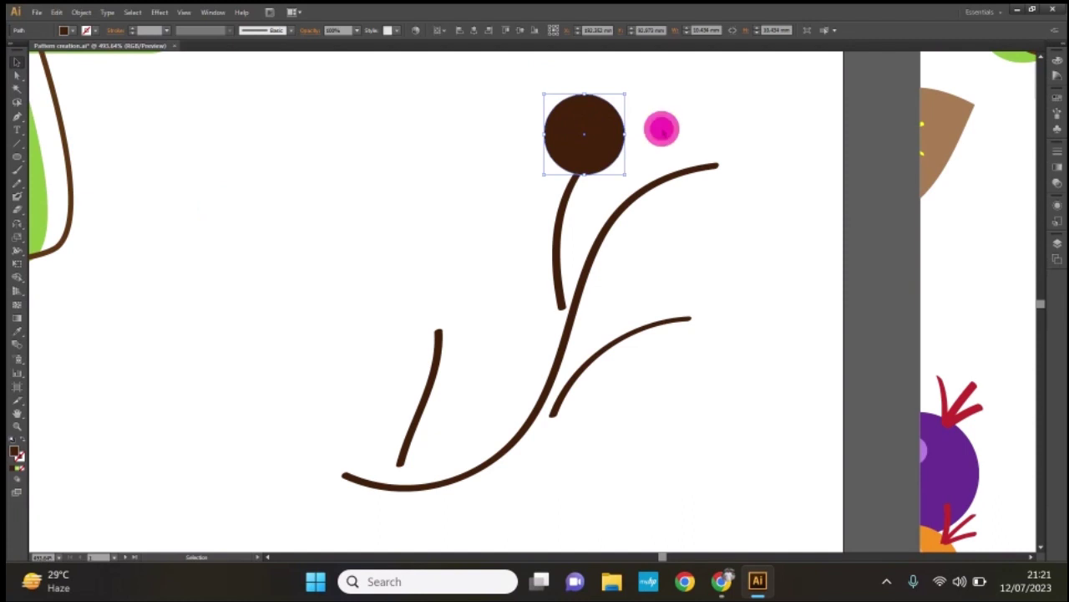
Duplicate the berry onto the long stem's end and the remaining stem tips.
{"action": "left_click", "coordinate": [662, 128]}
{"action": "left_click", "coordinate": [591, 136]}
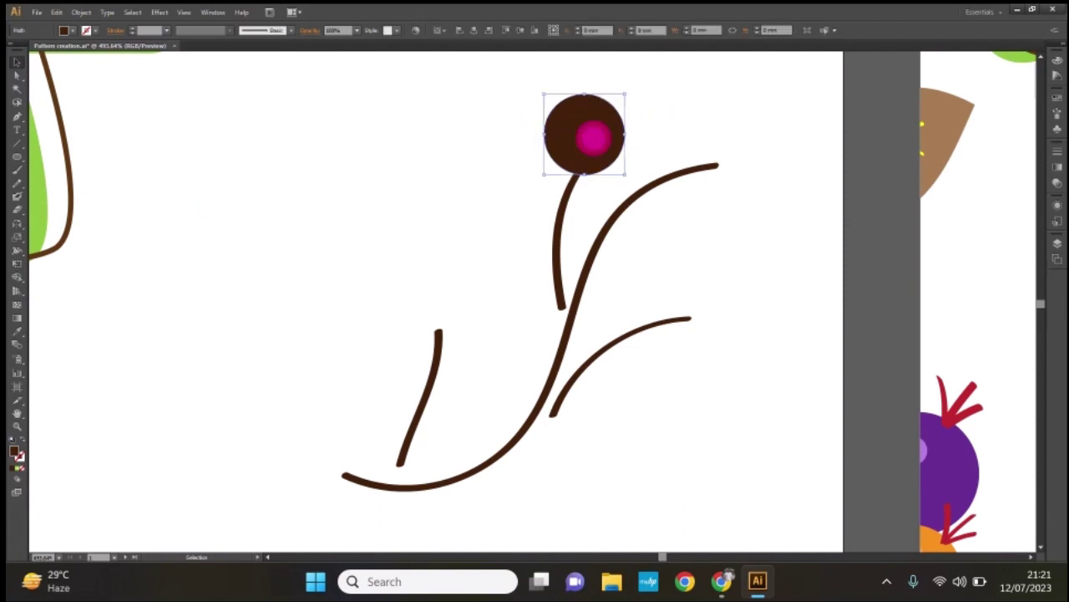
{"action": "left_click_drag", "start_coordinate": [594, 138], "coordinate": [767, 153]}
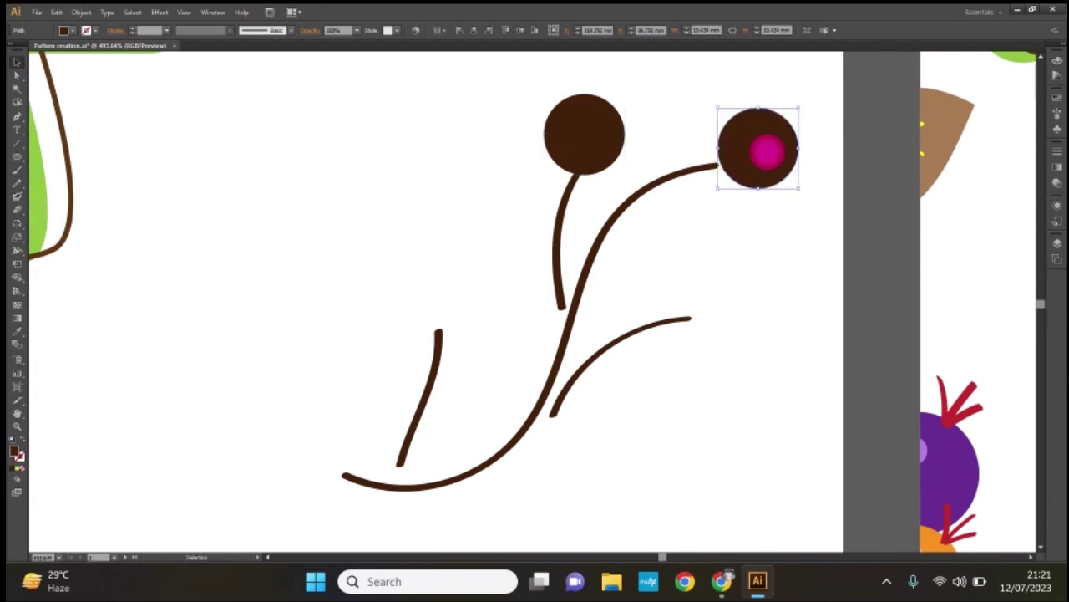
{"action": "mouse_move", "coordinate": [765, 150]}
{"action": "left_mouse_down"}
{"action": "mouse_move", "coordinate": [750, 318]}
{"action": "mouse_move", "coordinate": [452, 293]}
{"action": "left_mouse_up"}
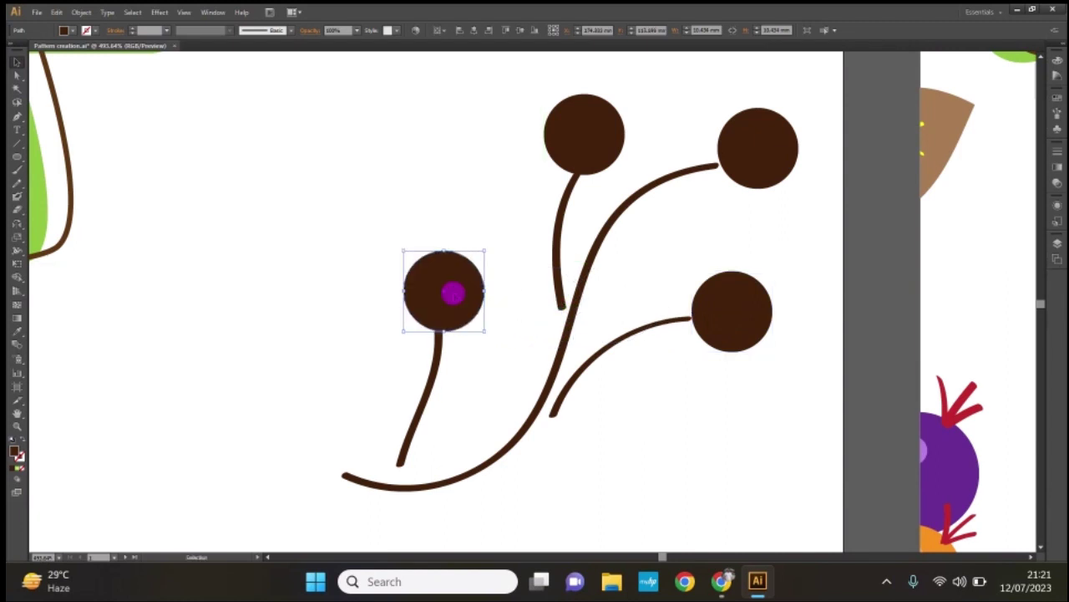
Paint two twigs off the short left stem and set their fill to None.
{"action": "left_click", "coordinate": [520, 366]}
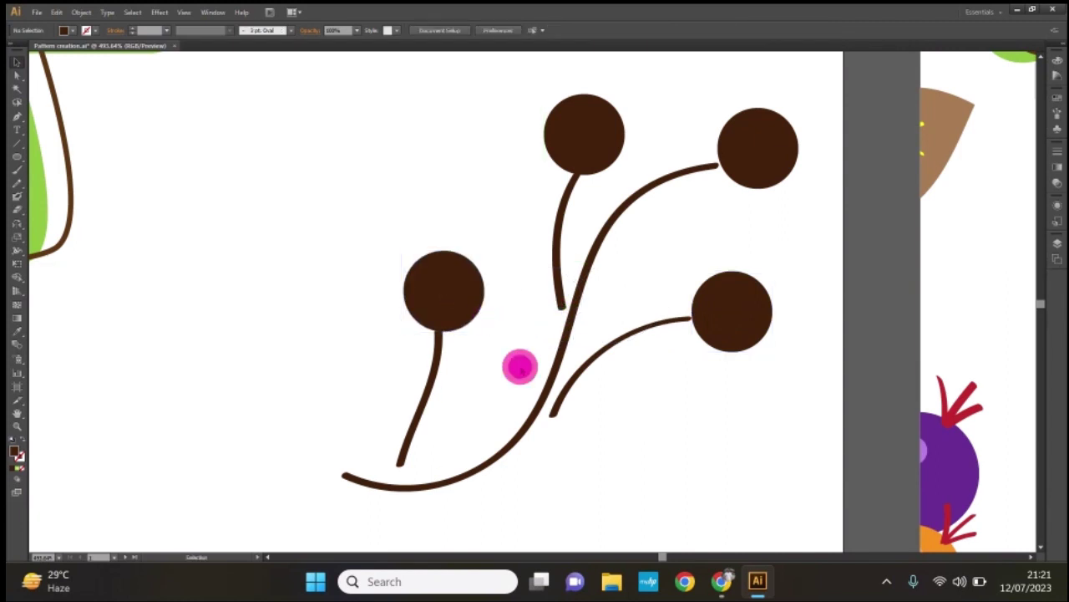
{"action": "key", "text": "b"}
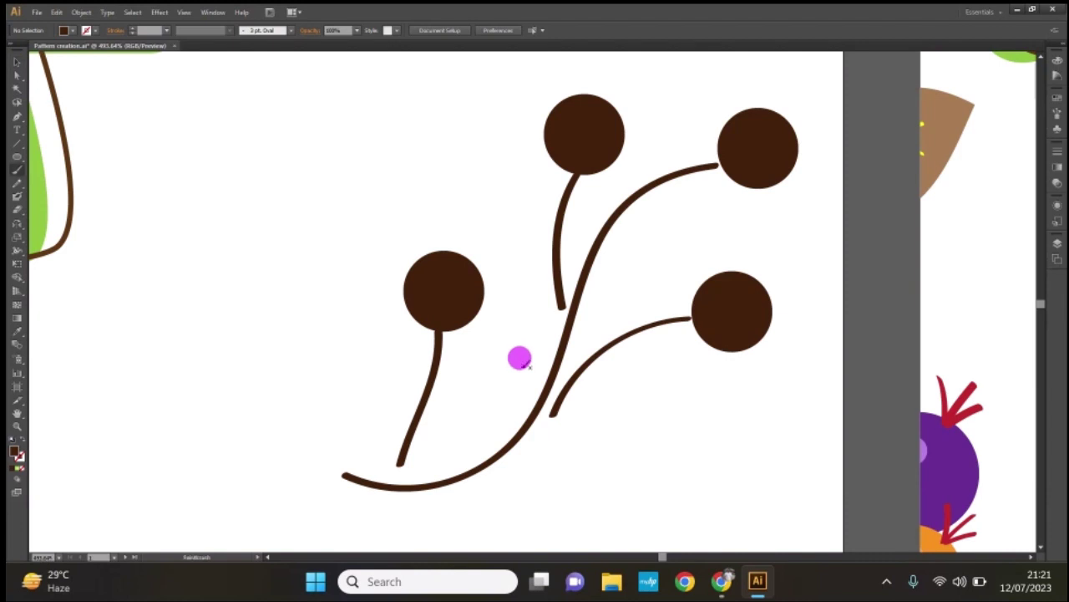
{"action": "left_click_drag", "start_coordinate": [409, 445], "coordinate": [474, 391]}
{"action": "left_click_drag", "start_coordinate": [410, 397], "coordinate": [390, 336]}
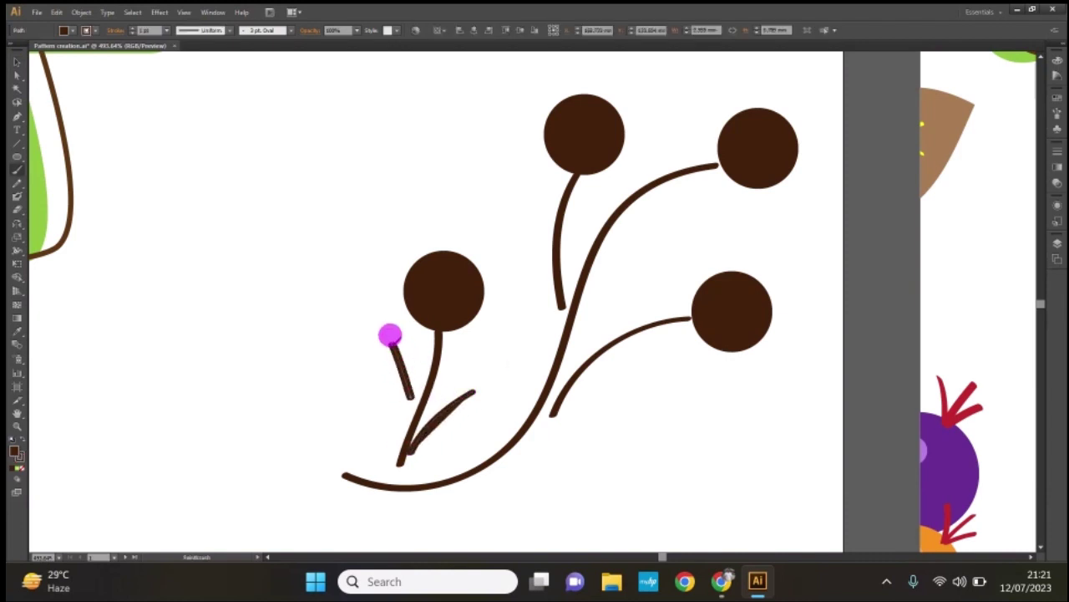
{"action": "left_click", "coordinate": [68, 32]}
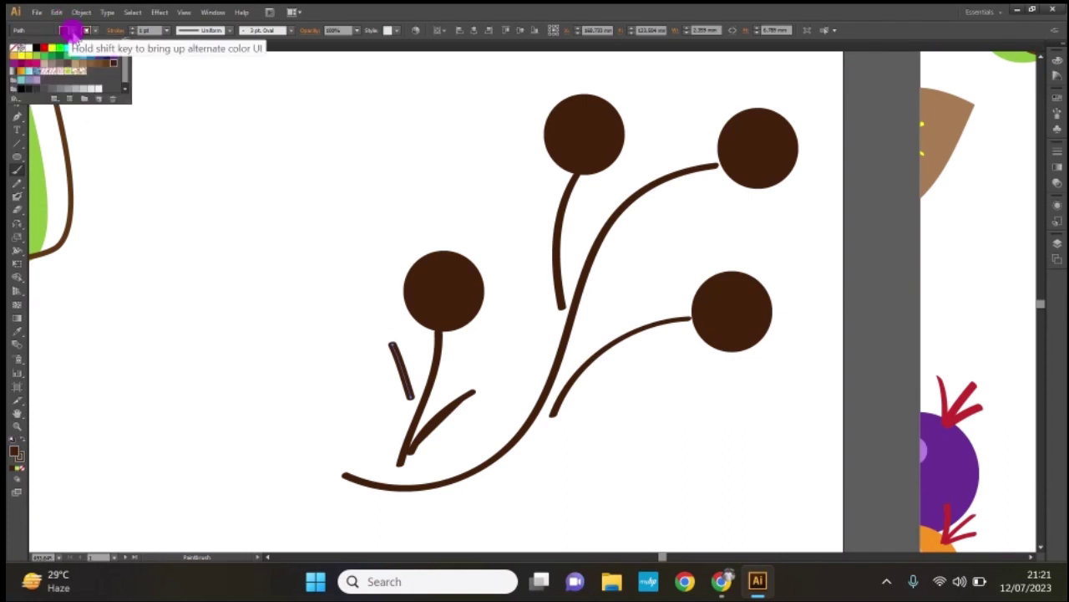
{"action": "left_click", "coordinate": [70, 30]}
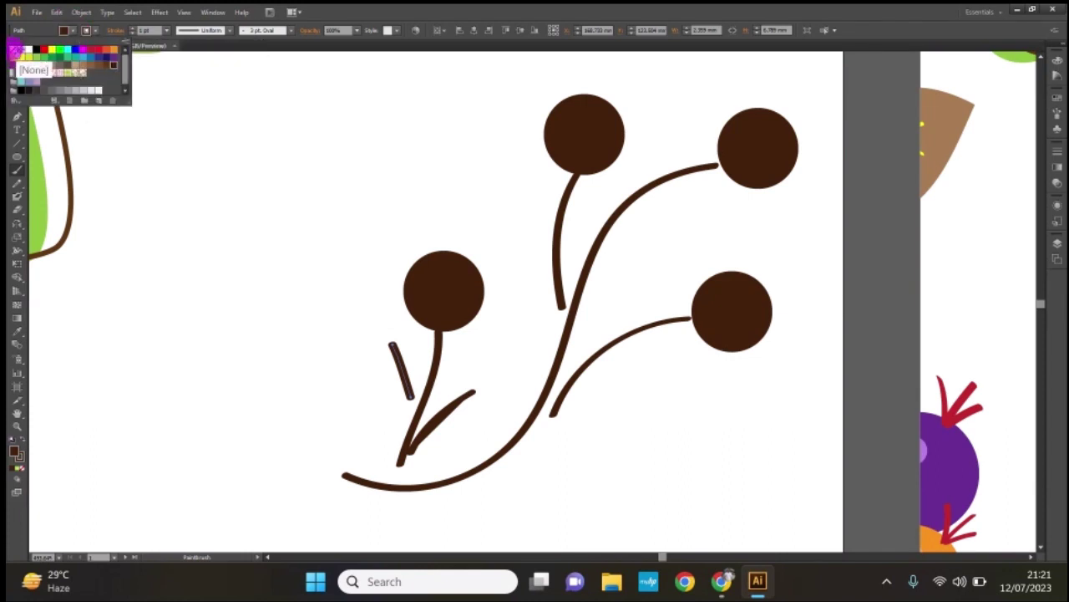
{"action": "left_click", "coordinate": [16, 49]}
{"action": "key", "text": "Escape"}
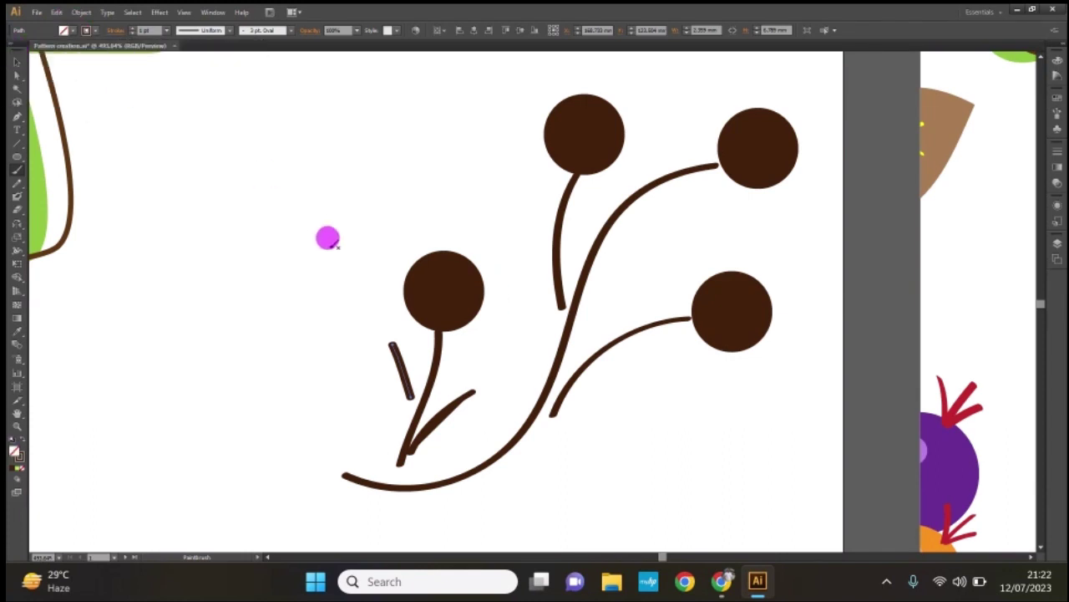
{"action": "left_click_drag", "start_coordinate": [402, 374], "coordinate": [404, 382]}
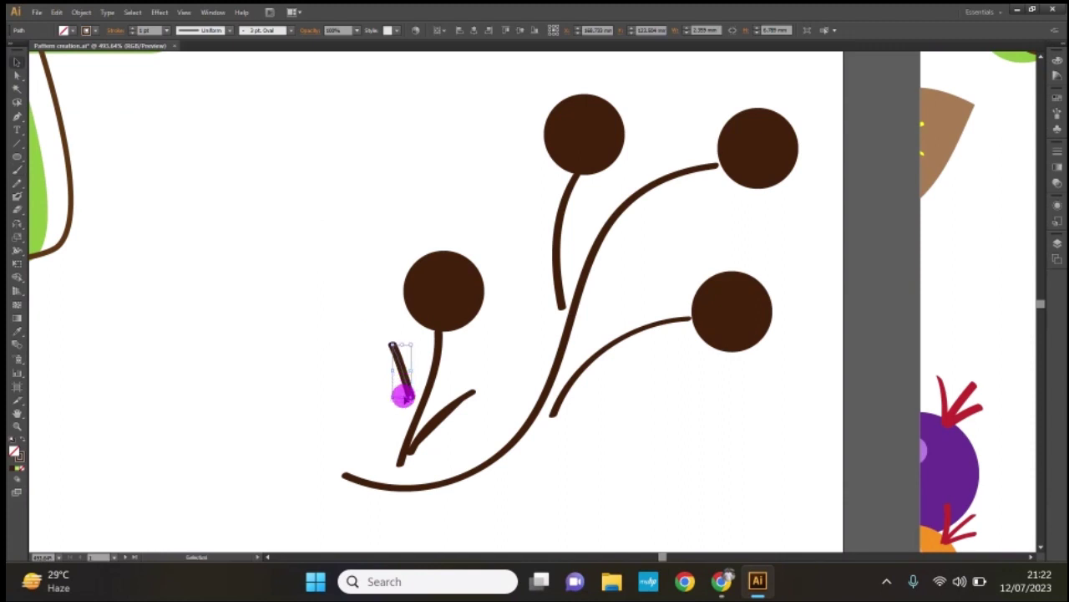
{"action": "left_click", "coordinate": [431, 418]}
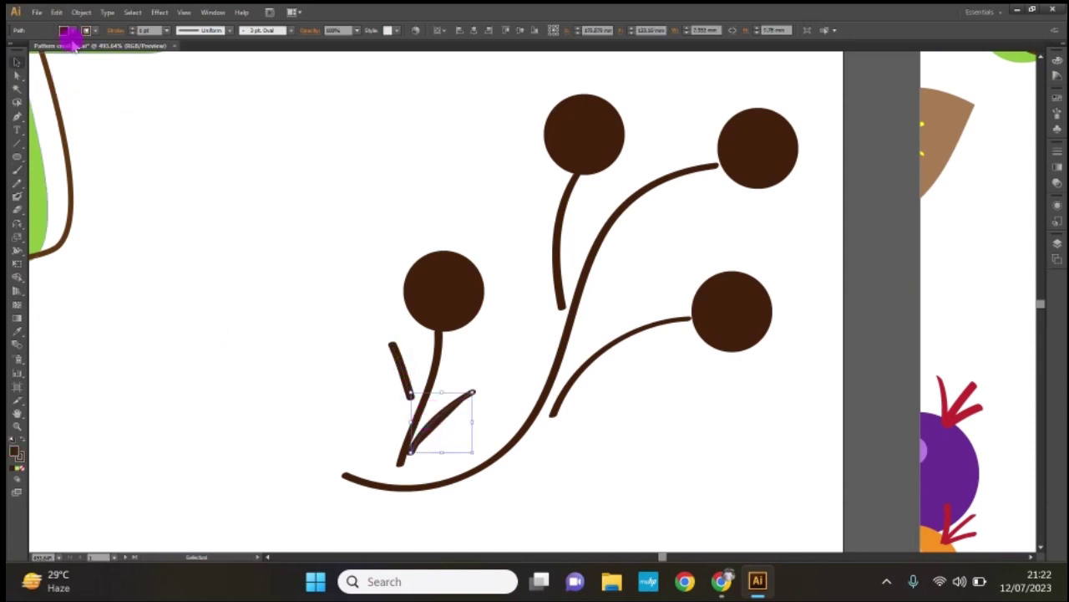
{"action": "left_click", "coordinate": [70, 31]}
{"action": "left_click", "coordinate": [17, 51]}
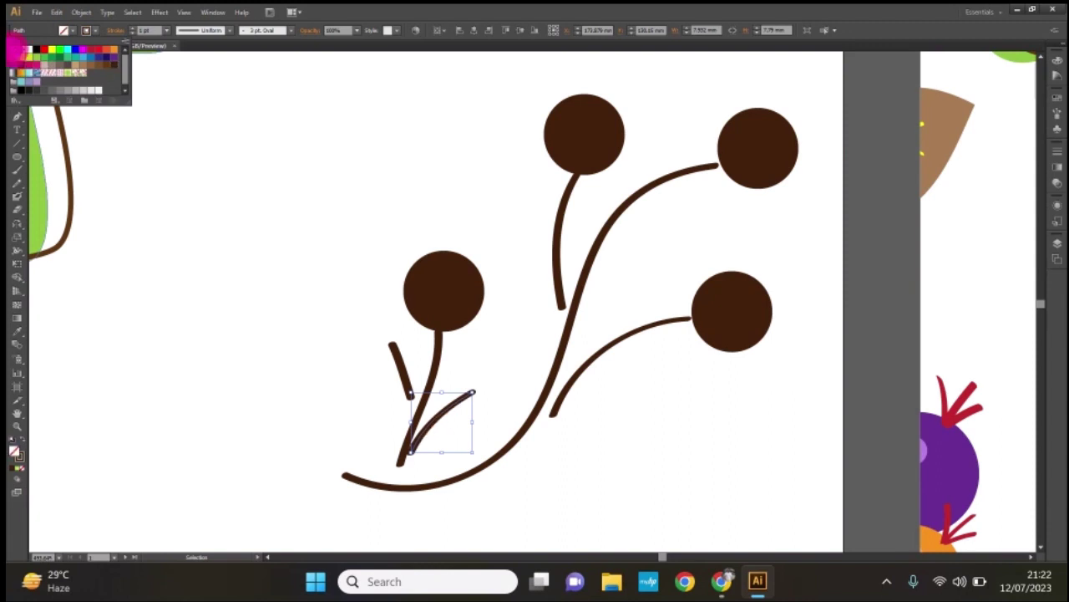
{"action": "left_click", "coordinate": [298, 395]}
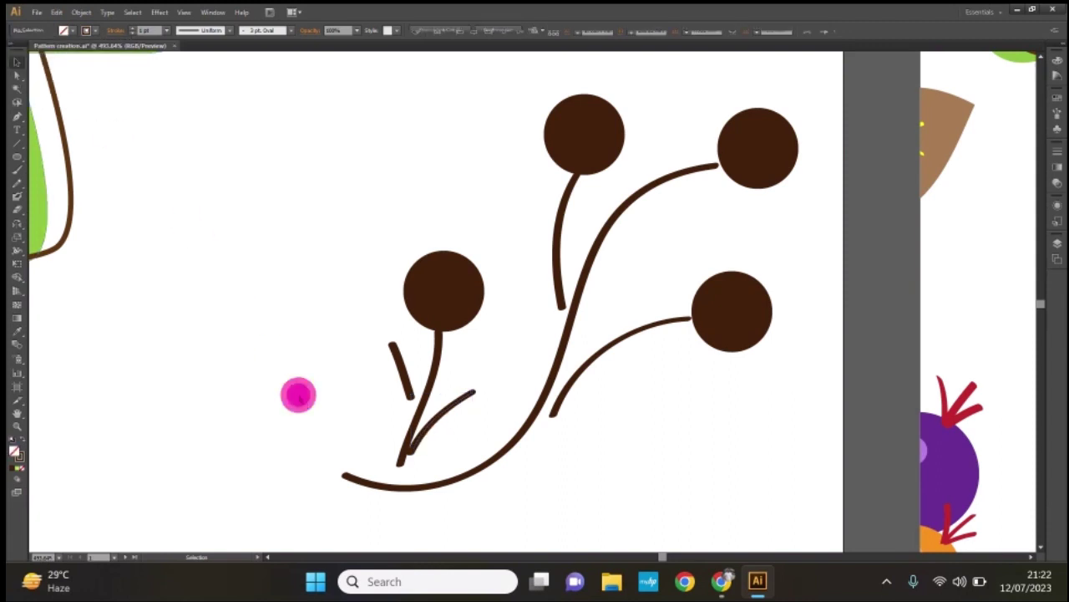
Paint four more twigs along the lower right, main, upper and middle stems.
{"action": "key", "text": "b"}
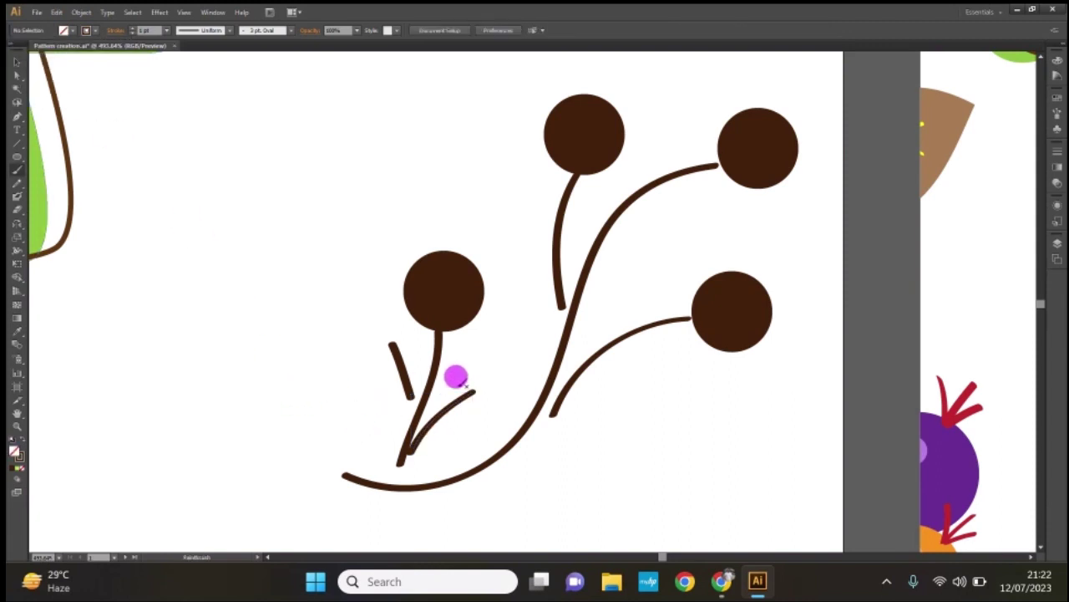
{"action": "mouse_move", "coordinate": [568, 384]}
{"action": "left_mouse_down"}
{"action": "mouse_move", "coordinate": [631, 362]}
{"action": "mouse_move", "coordinate": [658, 282]}
{"action": "left_mouse_up"}
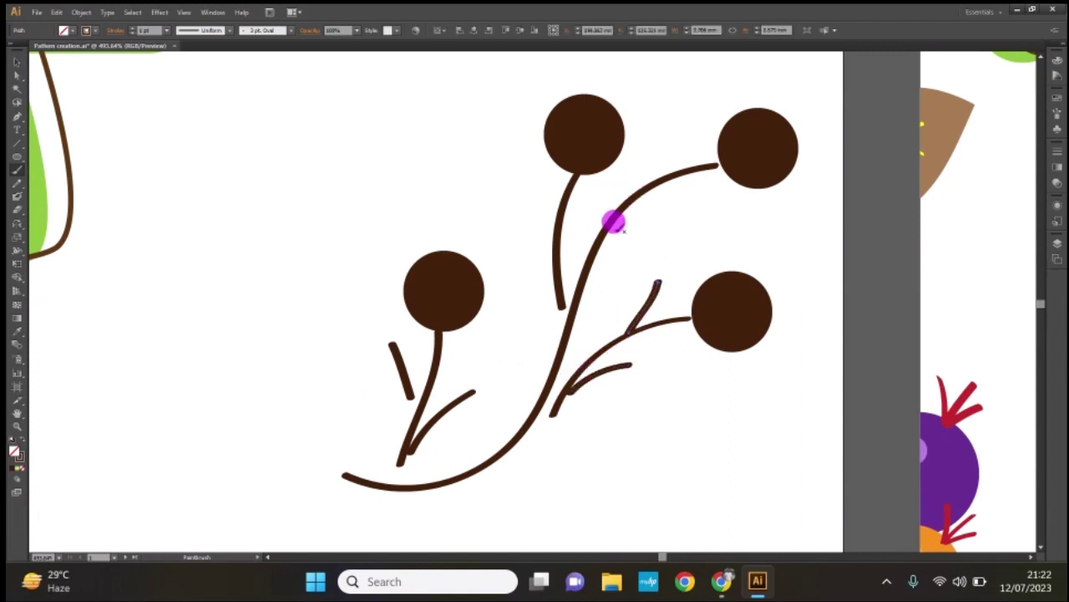
{"action": "left_click_drag", "start_coordinate": [598, 246], "coordinate": [681, 218]}
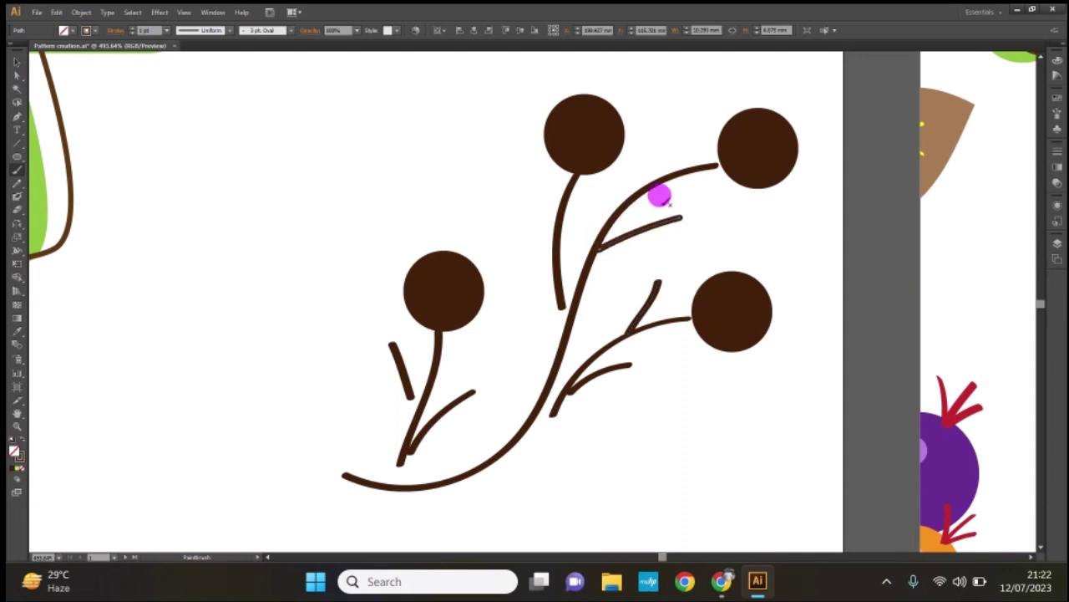
{"action": "left_click_drag", "start_coordinate": [661, 172], "coordinate": [666, 137]}
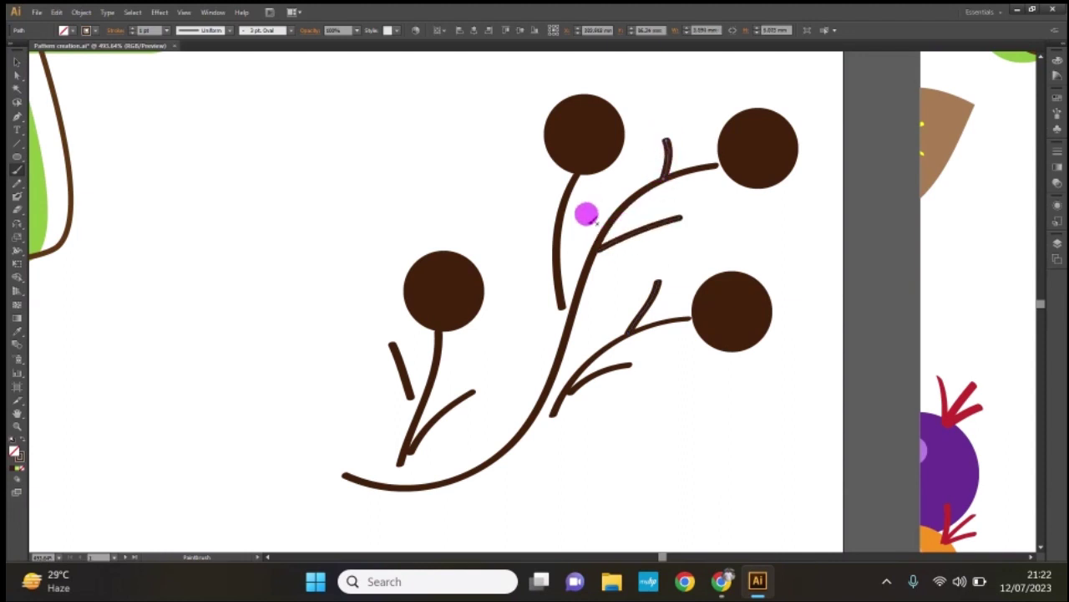
{"action": "mouse_move", "coordinate": [593, 202]}
{"action": "left_mouse_down"}
{"action": "mouse_move", "coordinate": [555, 265]}
{"action": "mouse_move", "coordinate": [513, 224]}
{"action": "left_mouse_up"}
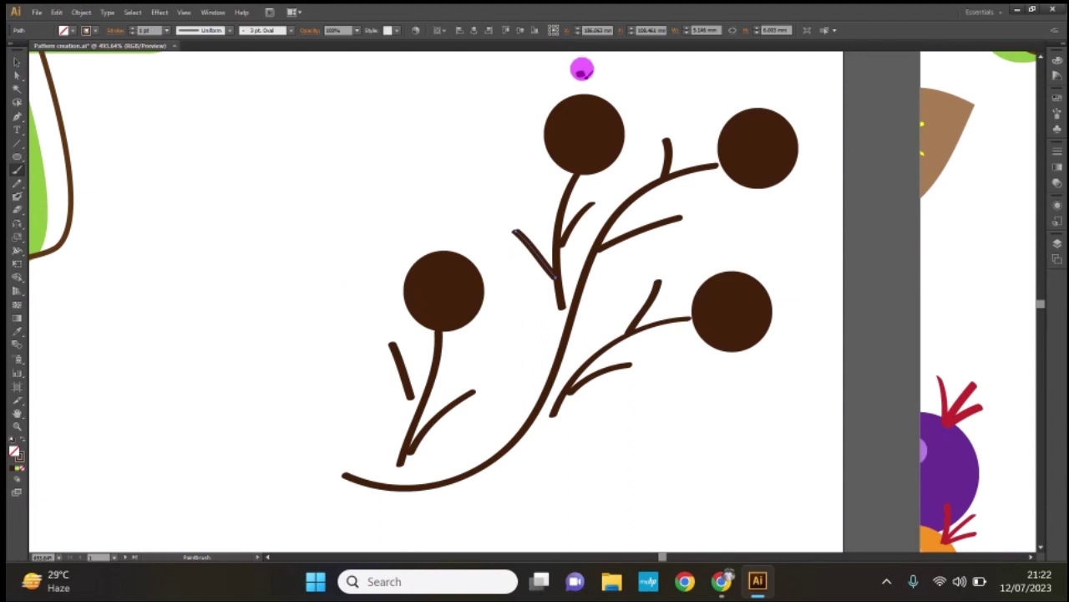
Paint a two-stalk crown on the top berry and copy it onto the left and top-right berries.
{"action": "mouse_move", "coordinate": [583, 70]}
{"action": "left_mouse_down"}
{"action": "mouse_move", "coordinate": [595, 88]}
{"action": "mouse_move", "coordinate": [625, 79]}
{"action": "left_mouse_up"}
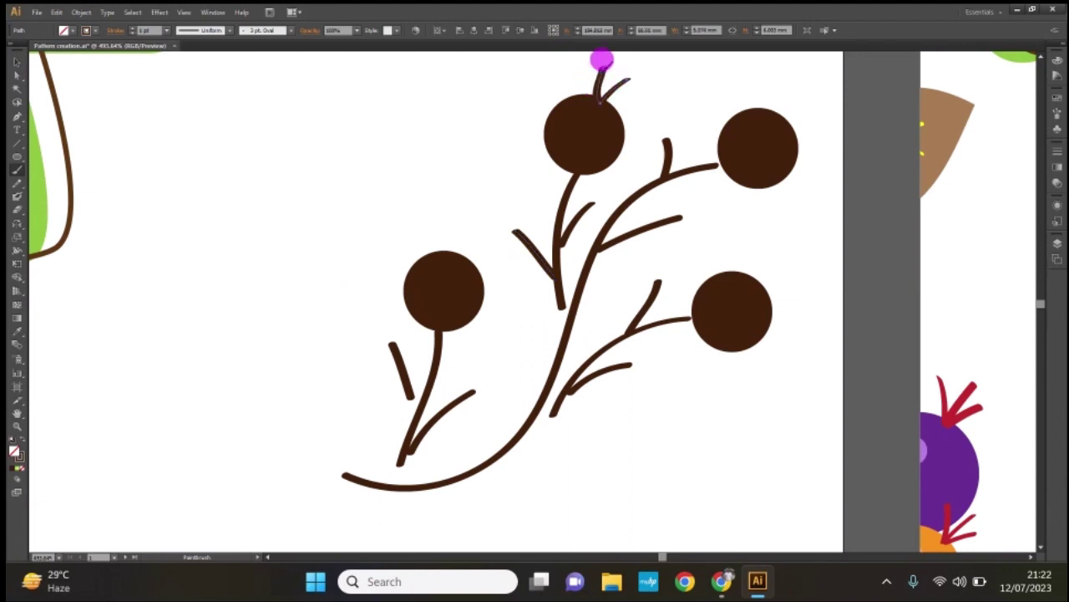
{"action": "mouse_move", "coordinate": [601, 59]}
{"action": "left_mouse_down"}
{"action": "mouse_move", "coordinate": [600, 79]}
{"action": "mouse_move", "coordinate": [574, 74]}
{"action": "left_mouse_up"}
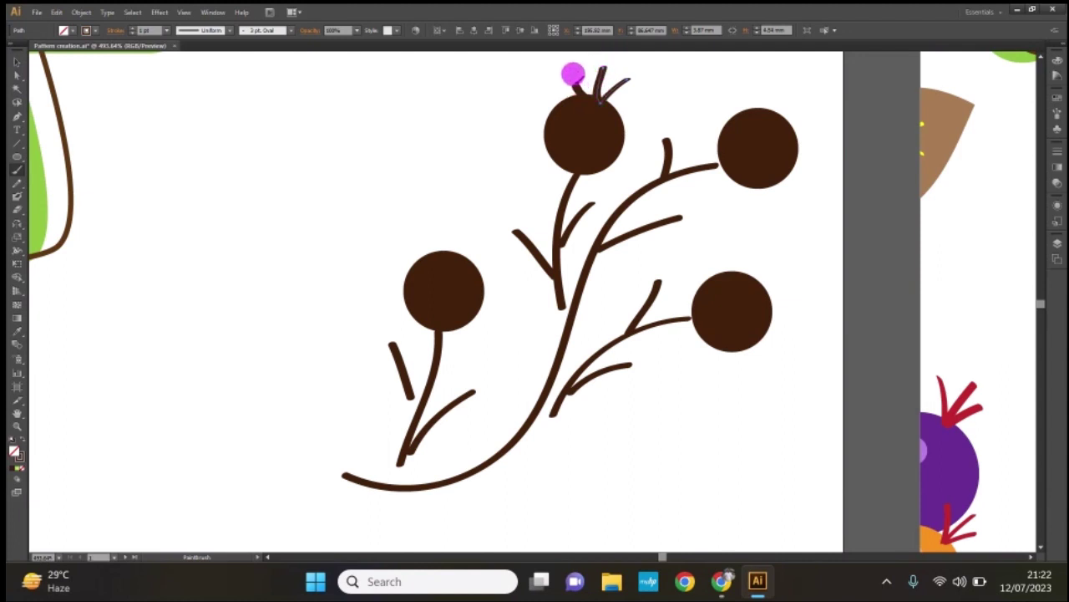
{"action": "mouse_move", "coordinate": [343, 86]}
{"action": "left_mouse_down"}
{"action": "mouse_move", "coordinate": [777, 259]}
{"action": "mouse_move", "coordinate": [760, 269]}
{"action": "mouse_move", "coordinate": [770, 248]}
{"action": "left_mouse_up"}
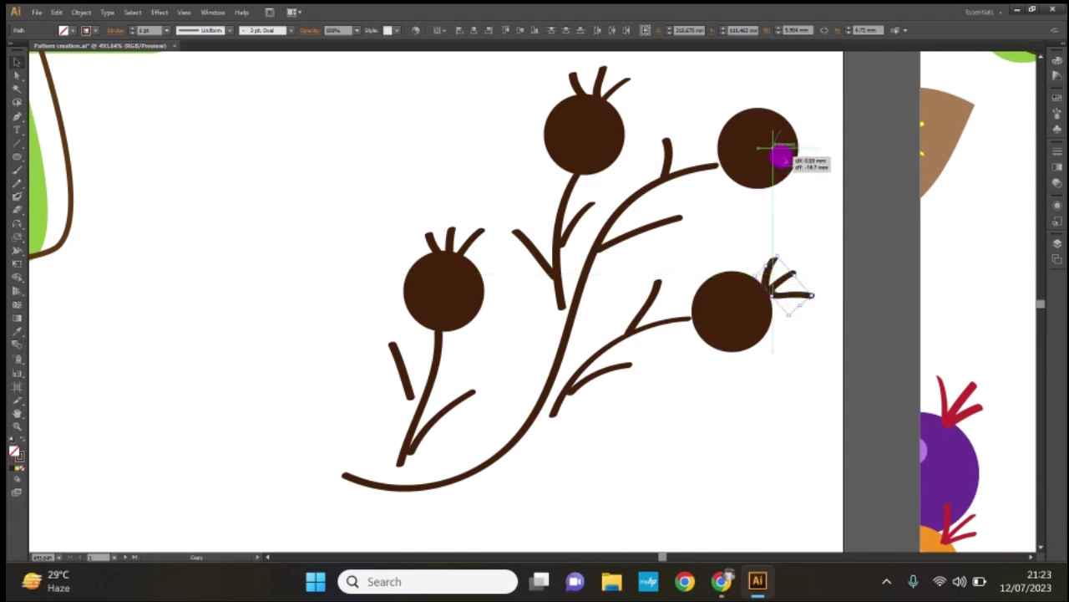
{"action": "left_click_drag", "start_coordinate": [770, 248], "coordinate": [795, 119]}
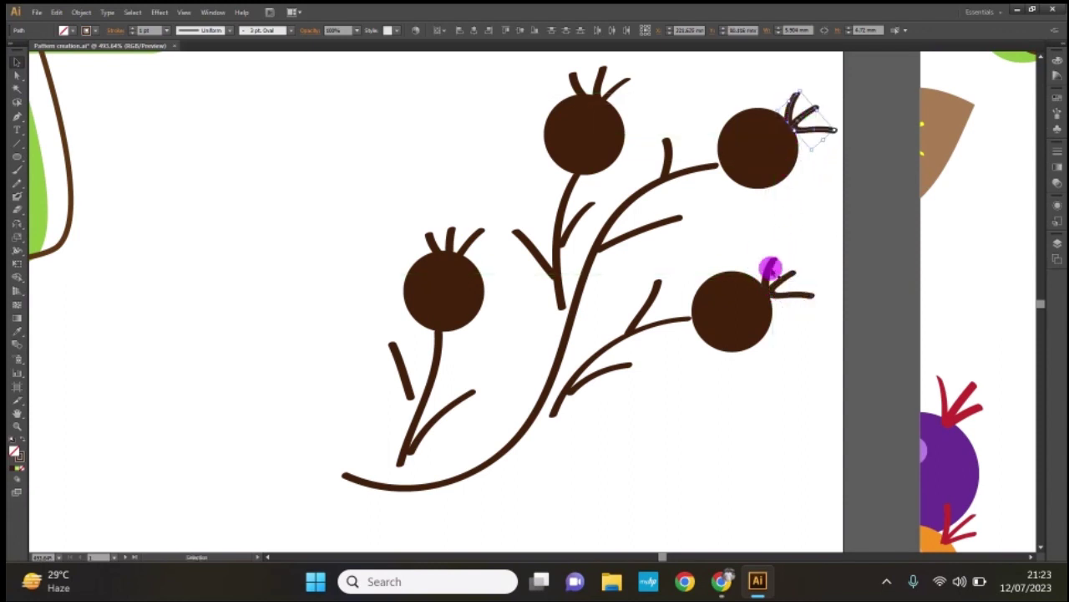
{"action": "left_click", "coordinate": [704, 391]}
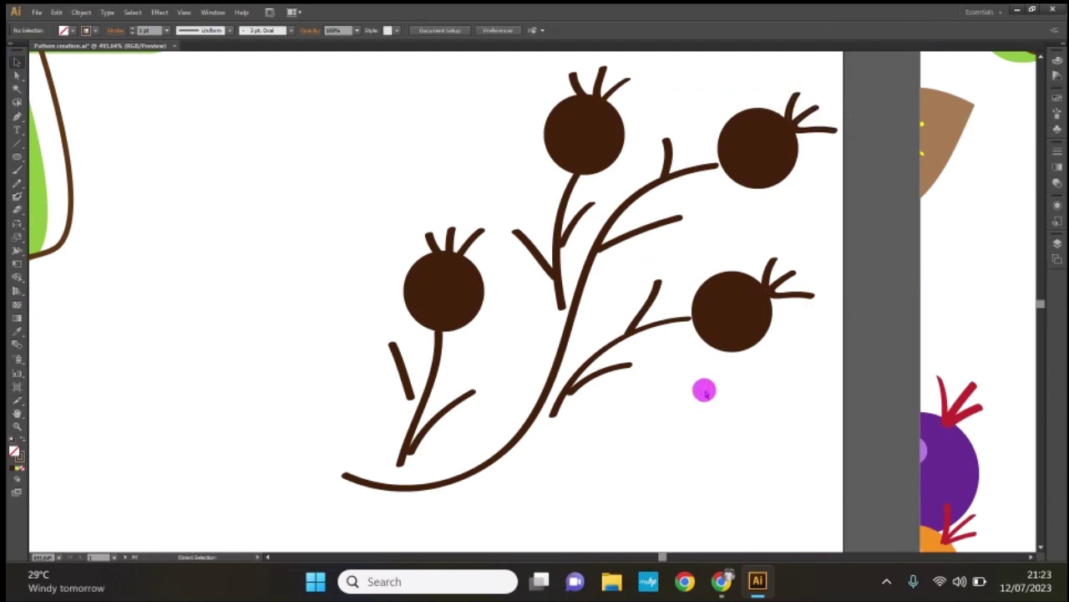
{"action": "key", "text": "ctrl+minus"}
{"action": "key", "text": "ctrl+minus"}
{"action": "key", "text": "ctrl+minus"}
{"action": "key", "text": "ctrl+minus"}
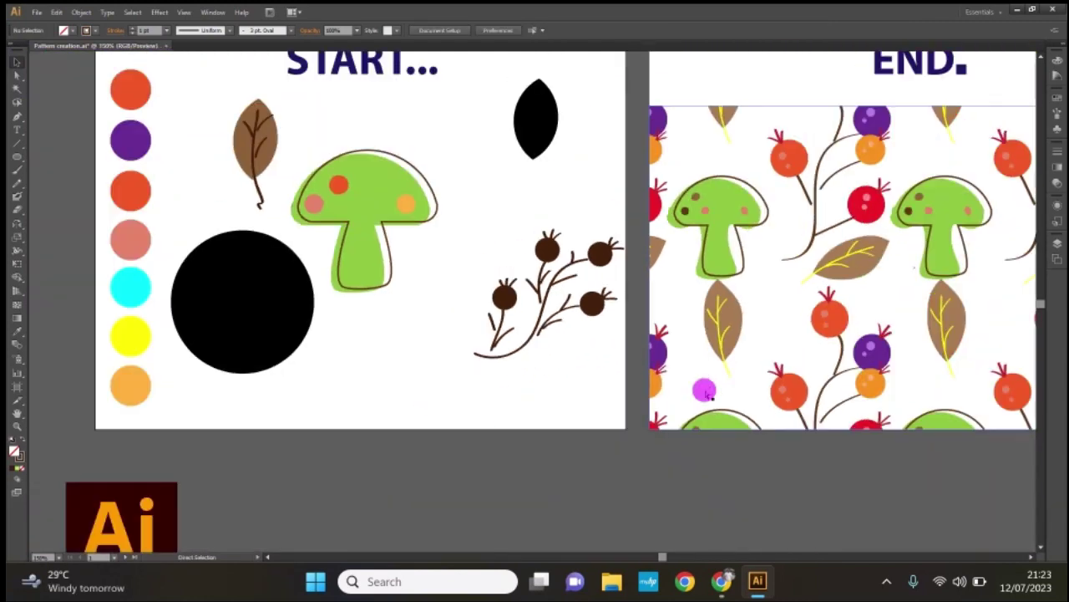
Recolour the lower small berry orange and the top-right berry purple from the palette circles.
{"action": "left_click", "coordinate": [594, 311]}
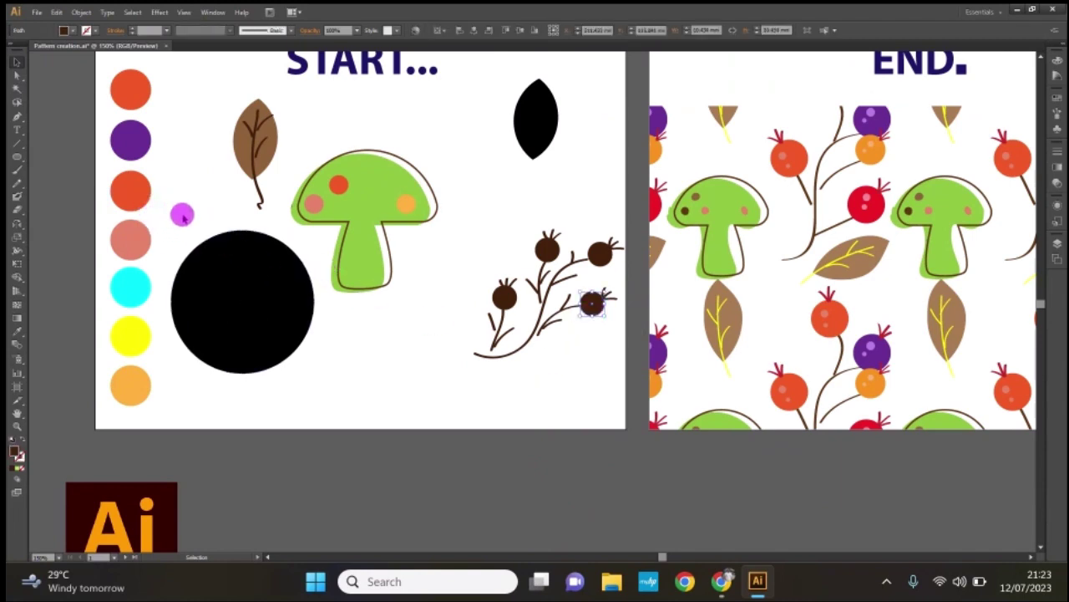
{"action": "key", "text": "i"}
{"action": "left_click", "coordinate": [138, 191]}
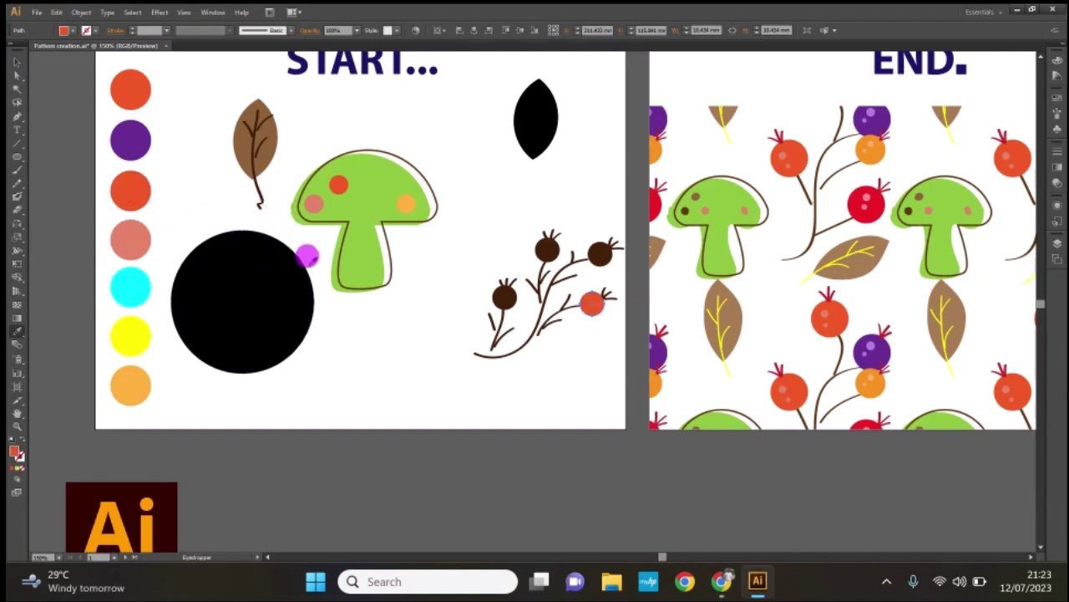
{"action": "key", "text": "v"}
{"action": "left_click", "coordinate": [600, 254]}
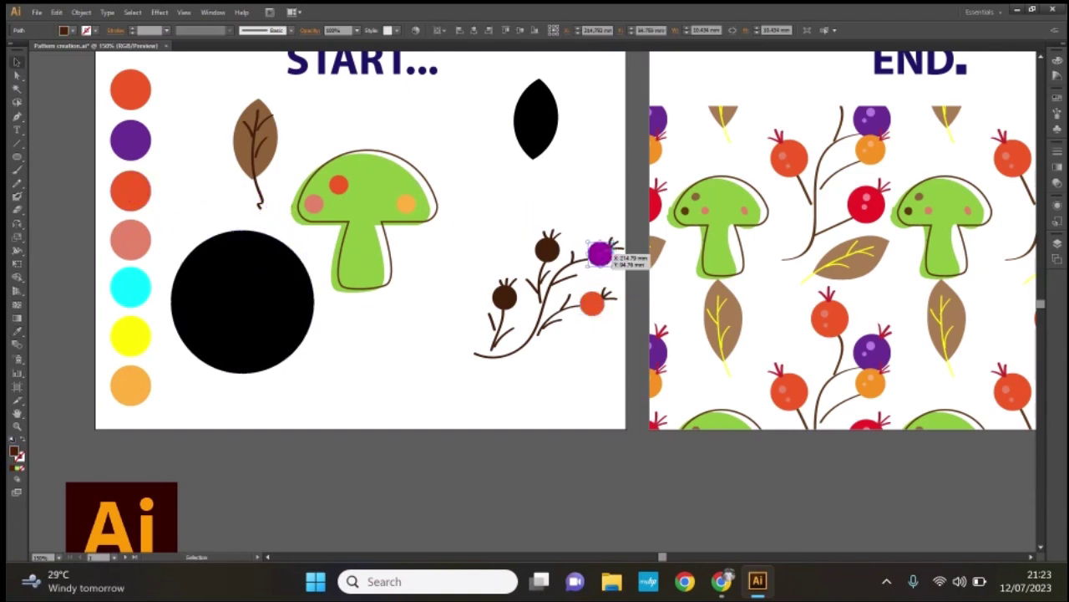
{"action": "key", "text": "i"}
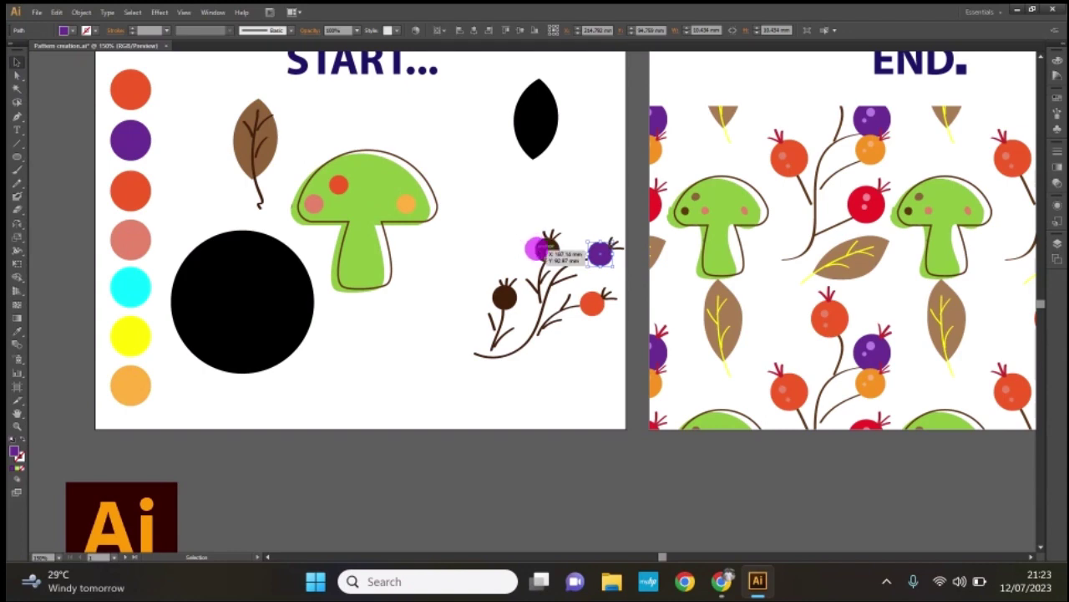
Fill the top-left berry with the salmon palette colour and the lower berry with red.
{"action": "left_click", "coordinate": [543, 249]}
{"action": "key", "text": "i"}
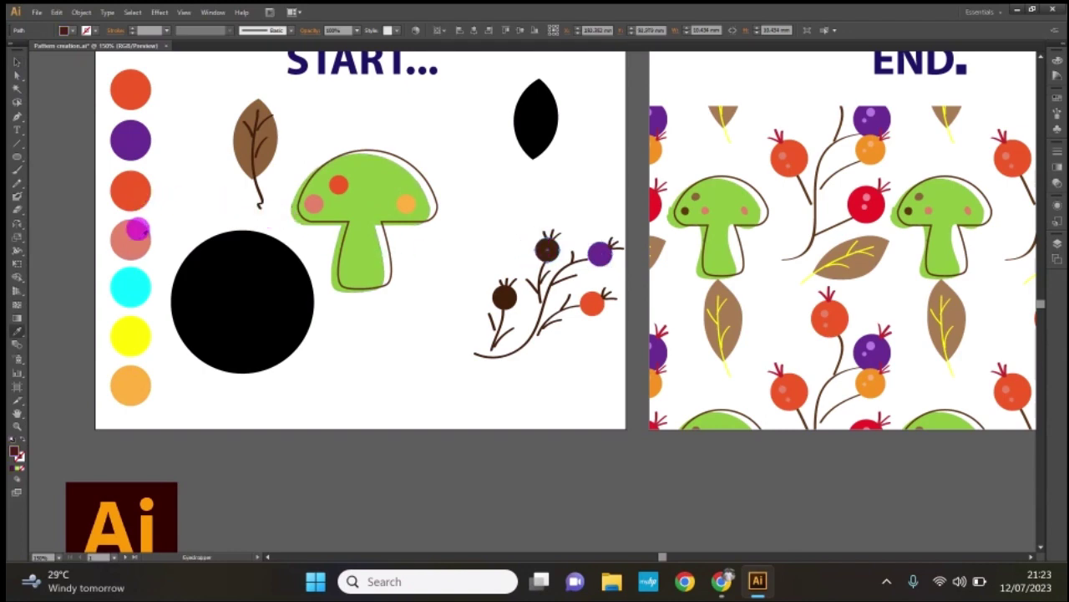
{"action": "left_click", "coordinate": [139, 235]}
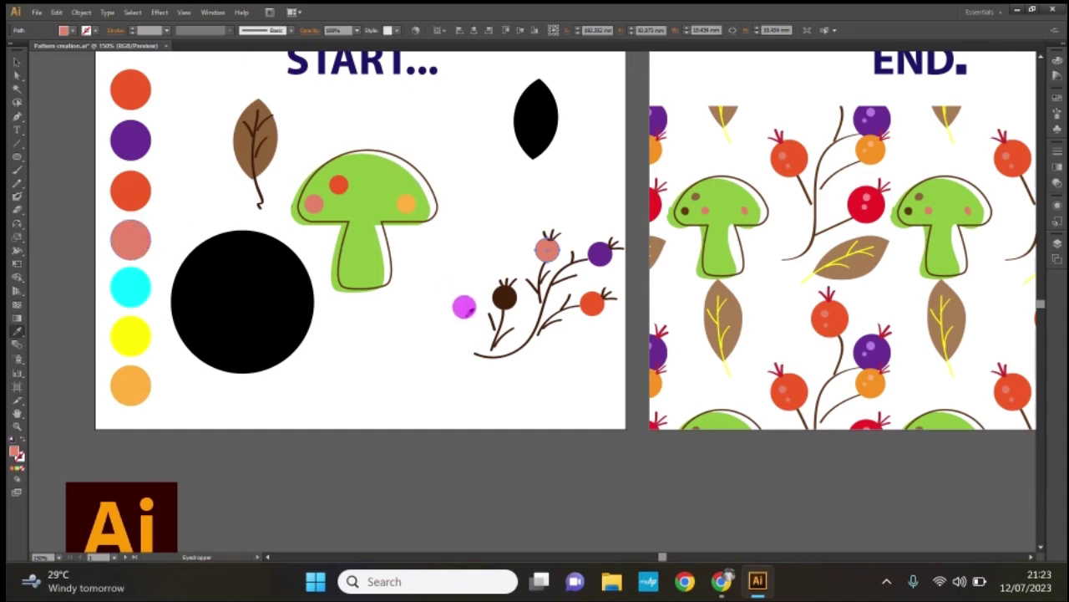
{"action": "key", "text": "v"}
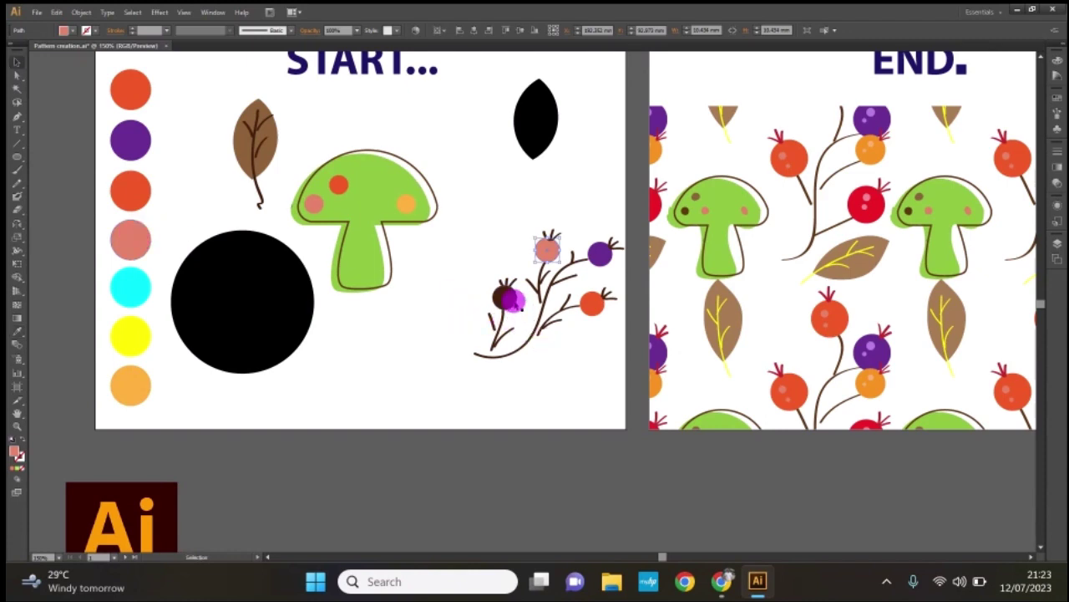
{"action": "left_click", "coordinate": [508, 296]}
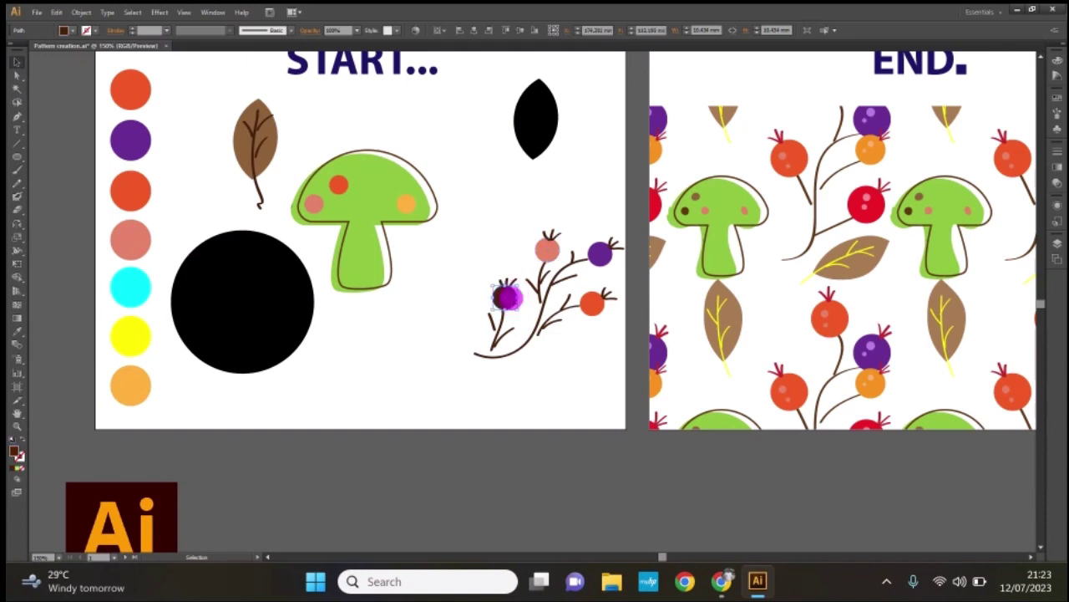
{"action": "left_click", "coordinate": [73, 30]}
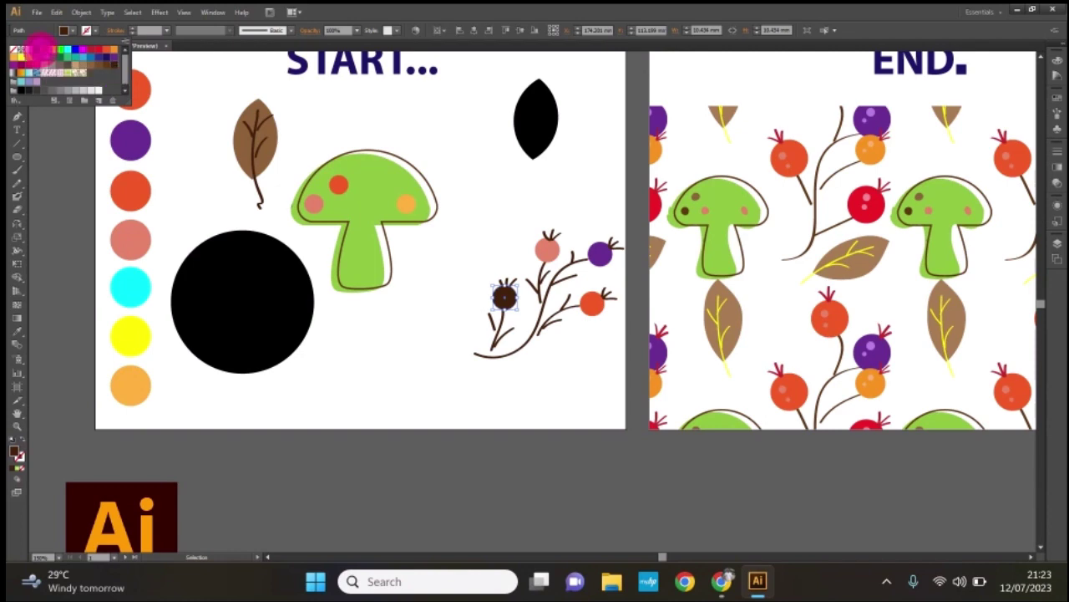
{"action": "left_click", "coordinate": [420, 302]}
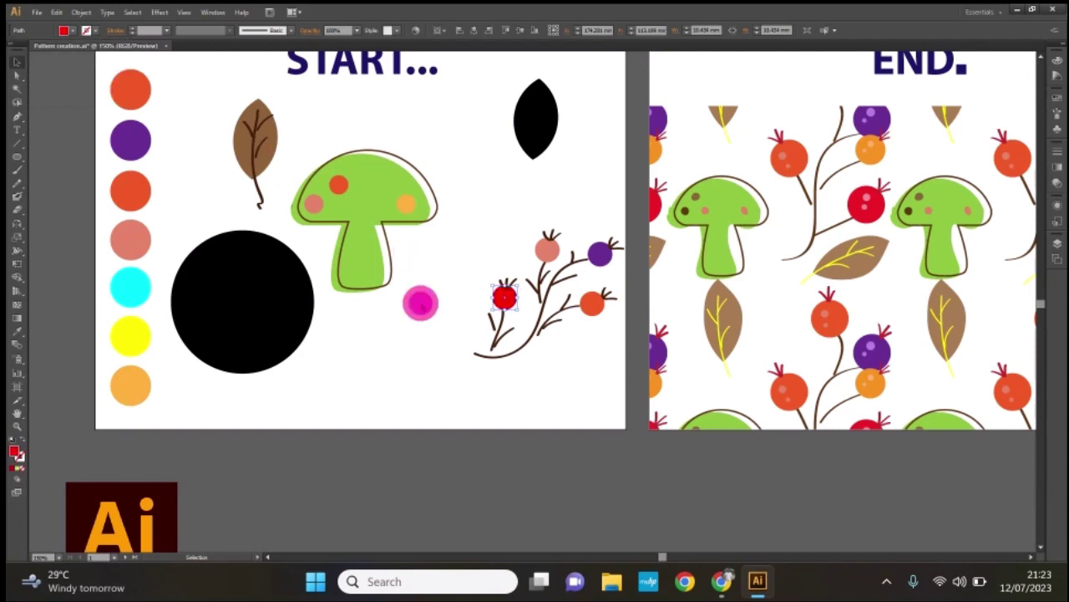
{"action": "left_click", "coordinate": [421, 302]}
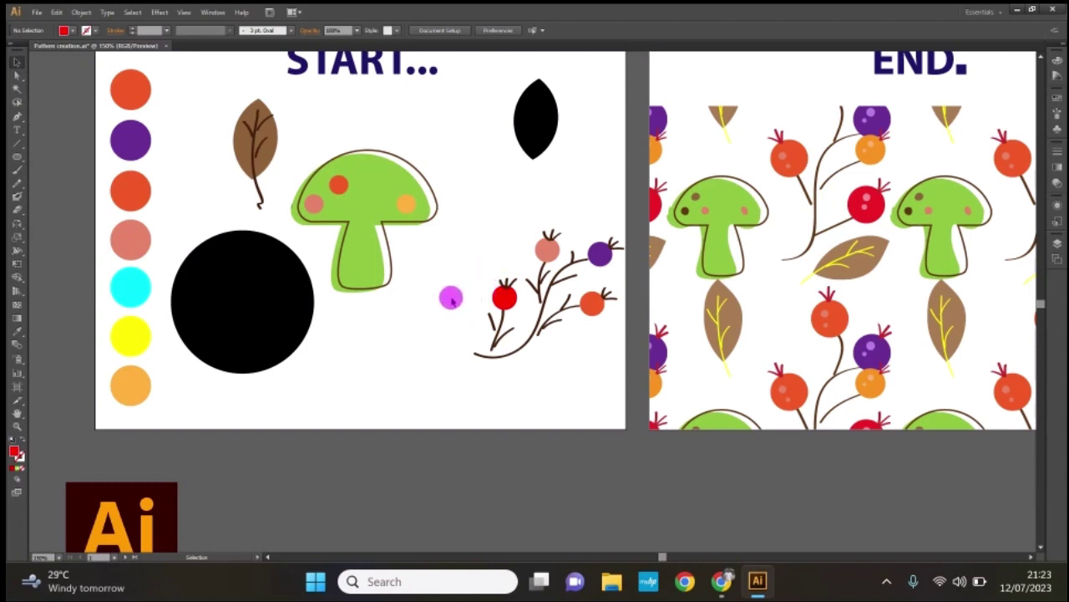
{"action": "left_click", "coordinate": [525, 136]}
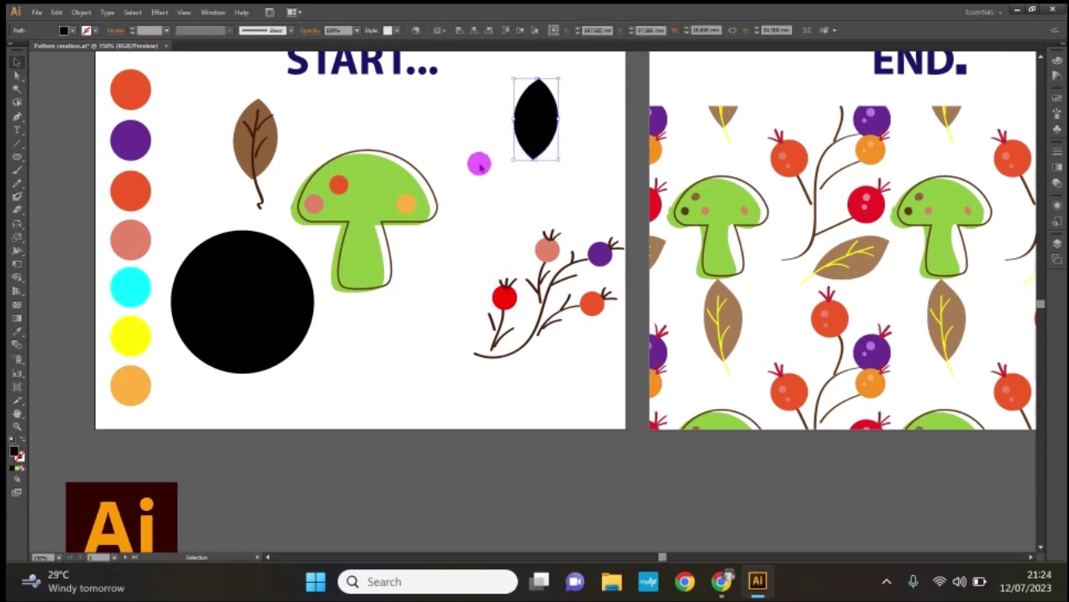
Delete the black leaf shape and the black circle.
{"action": "key", "text": "Delete"}
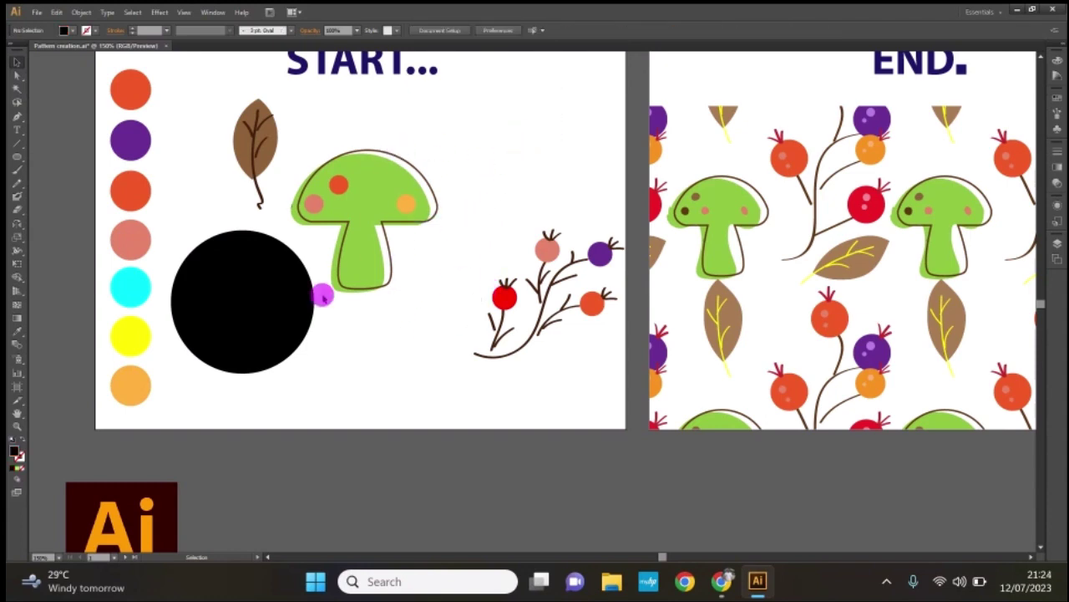
{"action": "left_click", "coordinate": [274, 317]}
{"action": "key", "text": "Delete"}
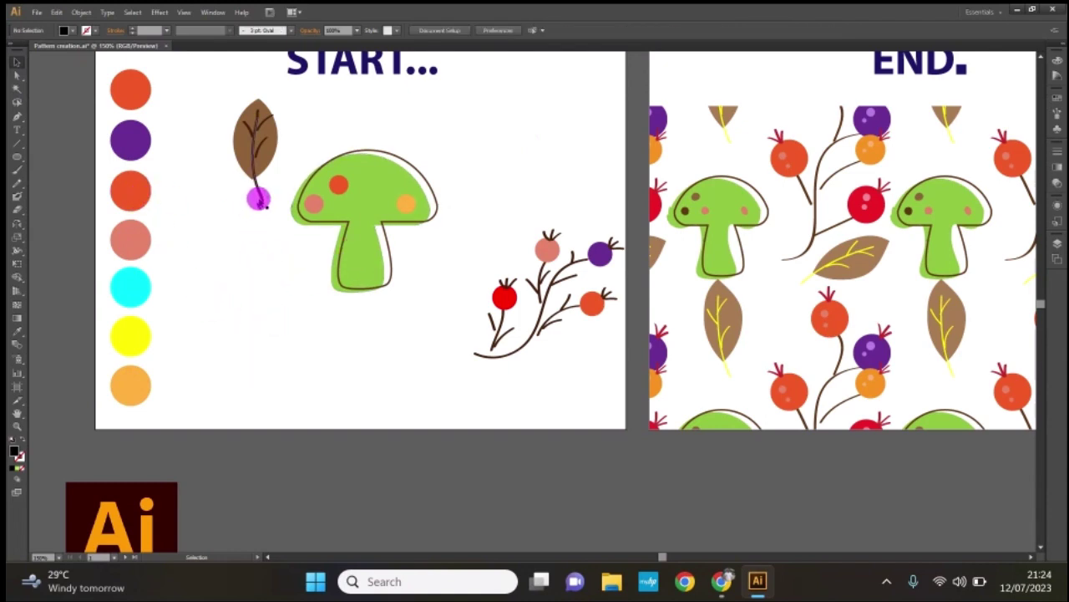
{"action": "left_click_drag", "start_coordinate": [372, 195], "coordinate": [549, 240]}
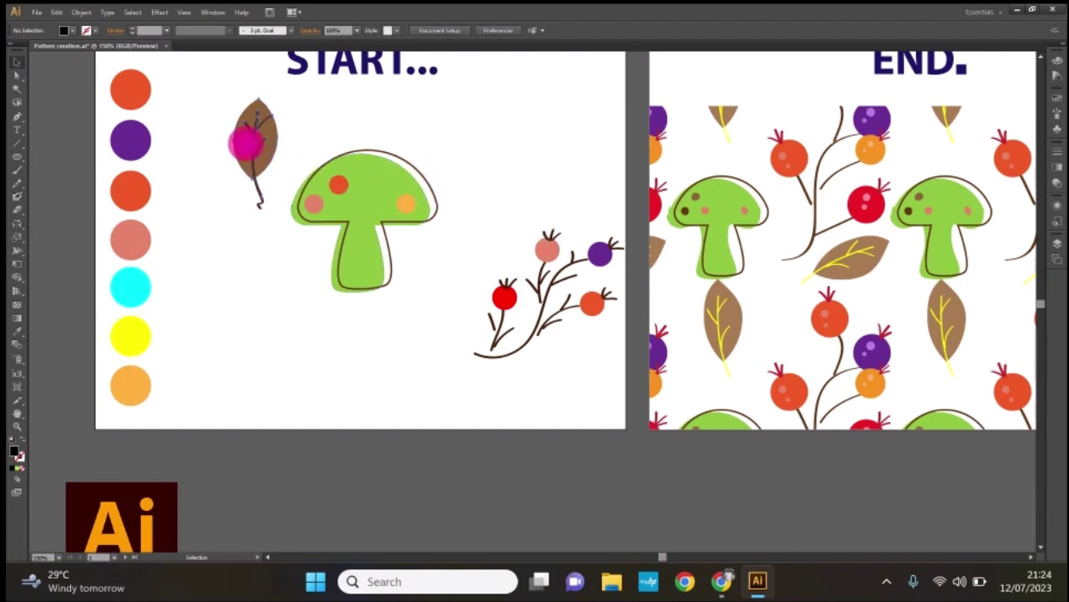
Duplicate the brown leaf below the mushroom, turned sideways at two-thirds size, and ungroup it.
{"action": "mouse_move", "coordinate": [244, 143]}
{"action": "left_mouse_down"}
{"action": "mouse_move", "coordinate": [470, 167]}
{"action": "mouse_move", "coordinate": [276, 331]}
{"action": "left_mouse_up"}
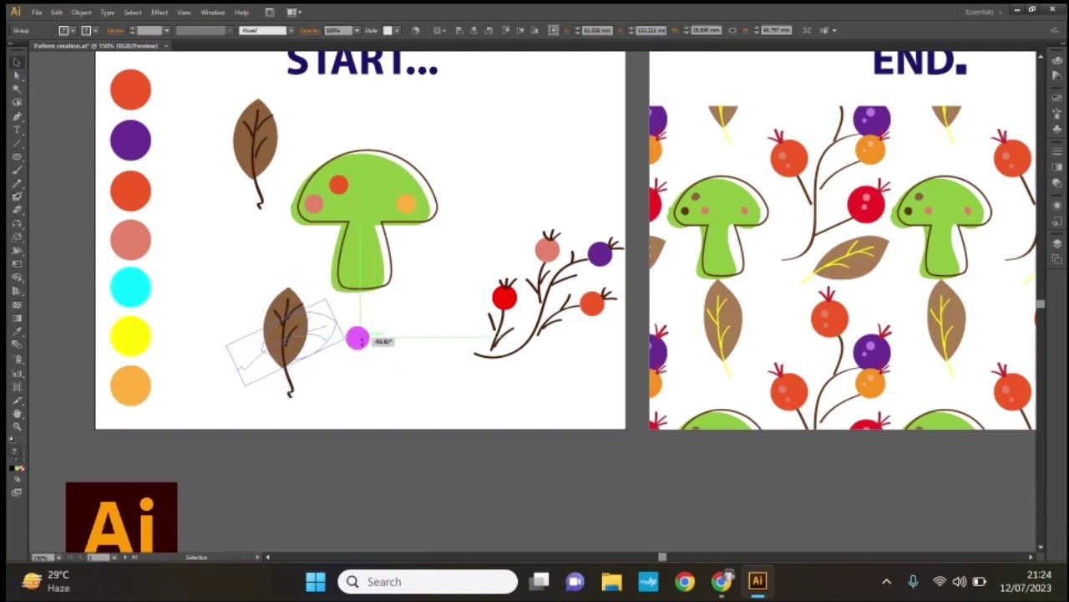
{"action": "left_click_drag", "start_coordinate": [310, 281], "coordinate": [357, 347]}
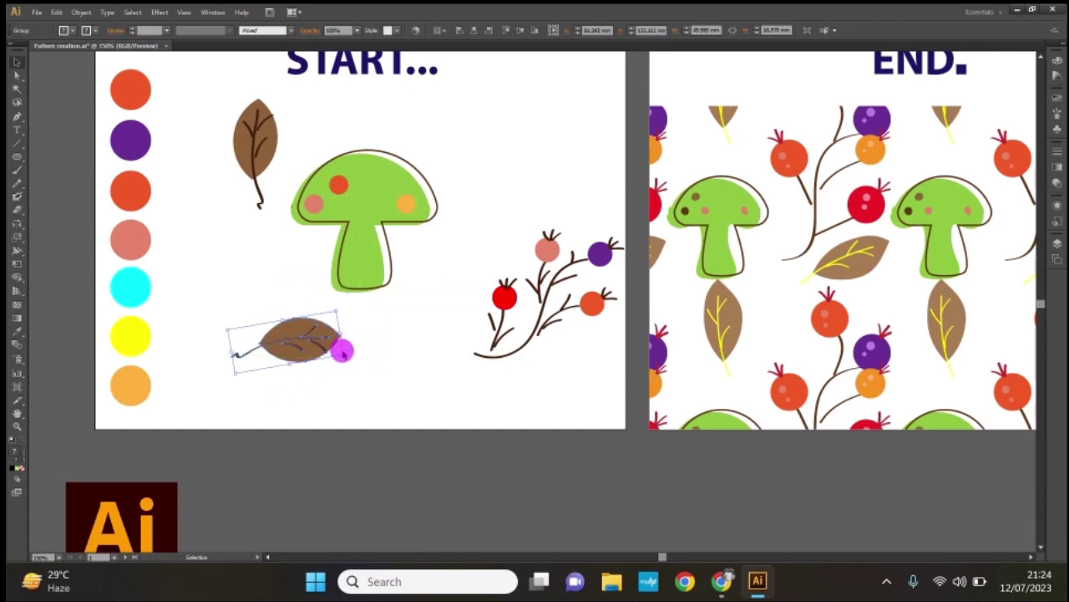
{"action": "left_click_drag", "start_coordinate": [338, 350], "coordinate": [330, 343]}
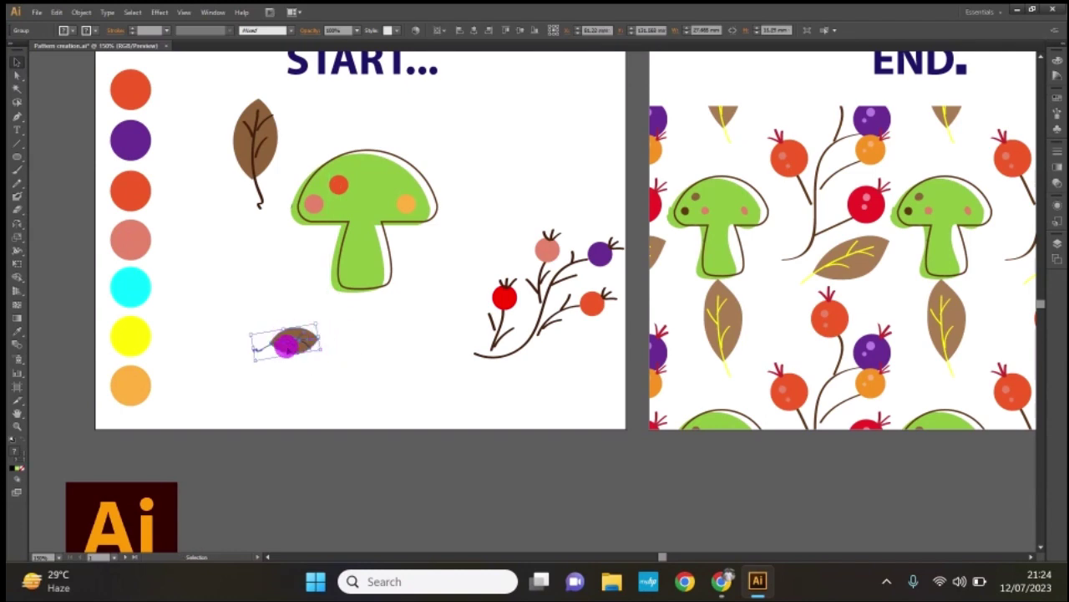
{"action": "right_click", "coordinate": [286, 344]}
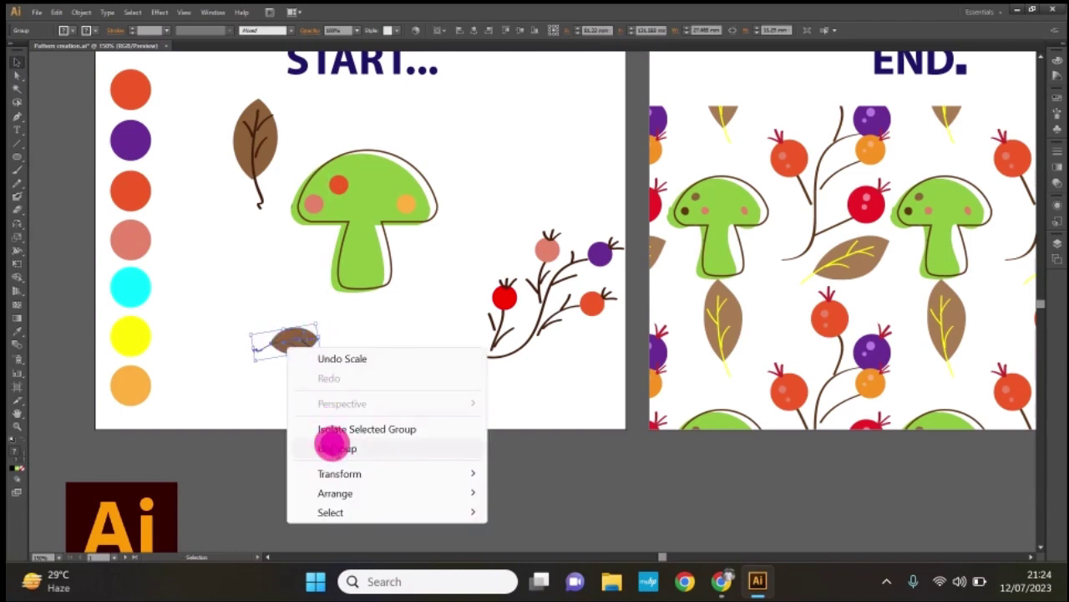
{"action": "left_click", "coordinate": [332, 448]}
{"action": "left_click", "coordinate": [362, 370]}
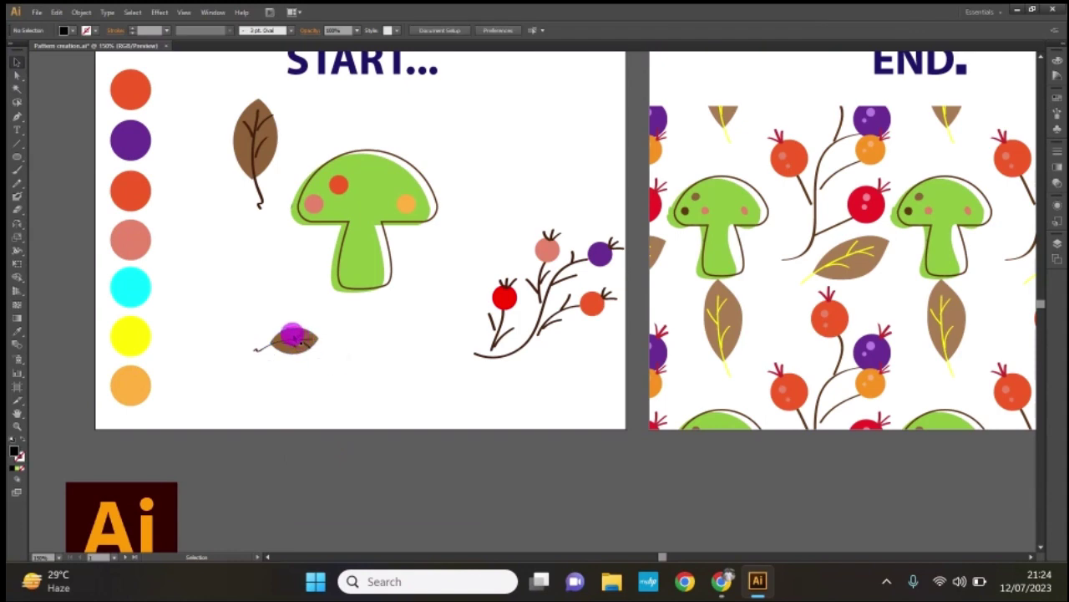
Fill the leaf copy's body green, after briefly trying cyan.
{"action": "left_click", "coordinate": [293, 336]}
{"action": "key", "text": "i"}
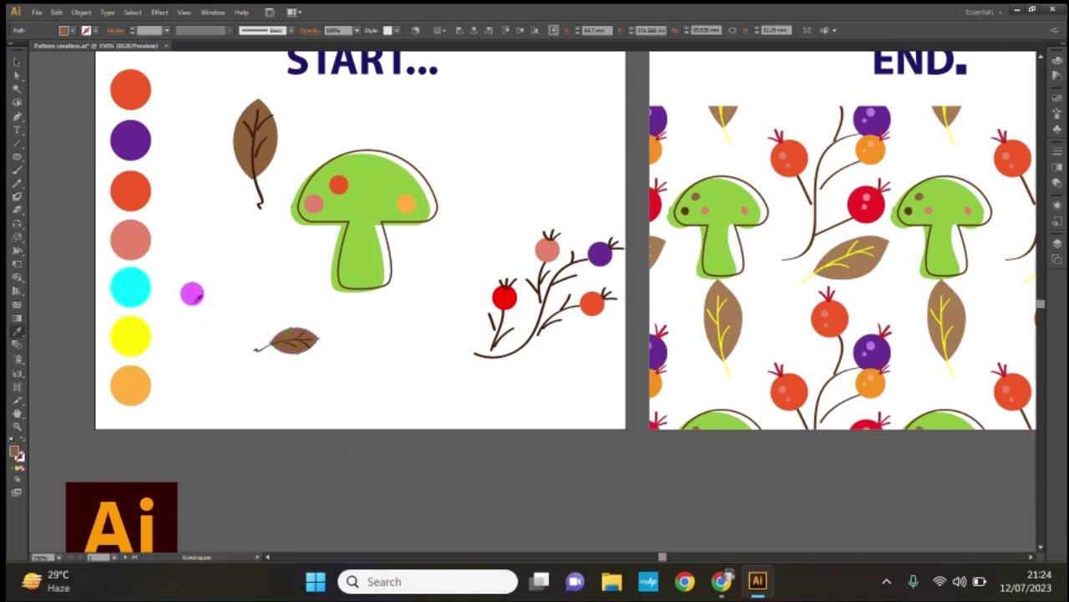
{"action": "left_click", "coordinate": [144, 279]}
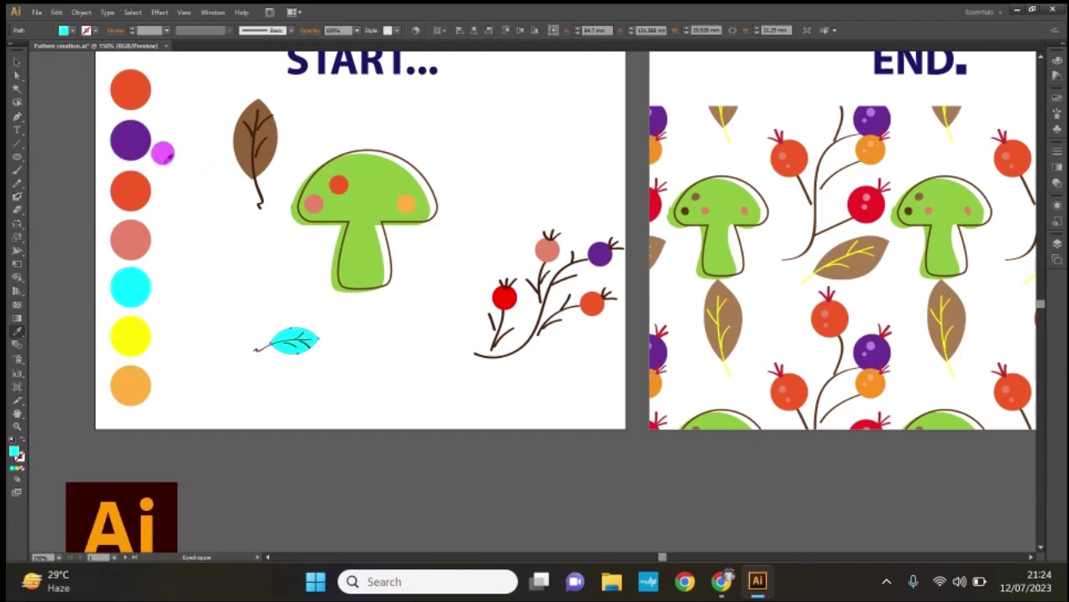
{"action": "left_click", "coordinate": [67, 32]}
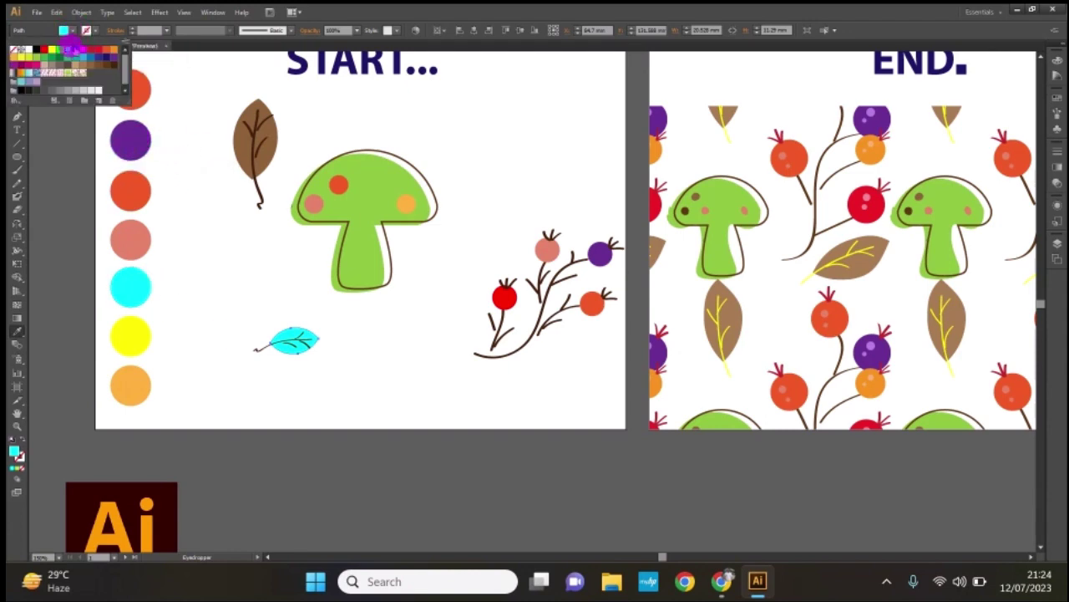
{"action": "left_click", "coordinate": [66, 57]}
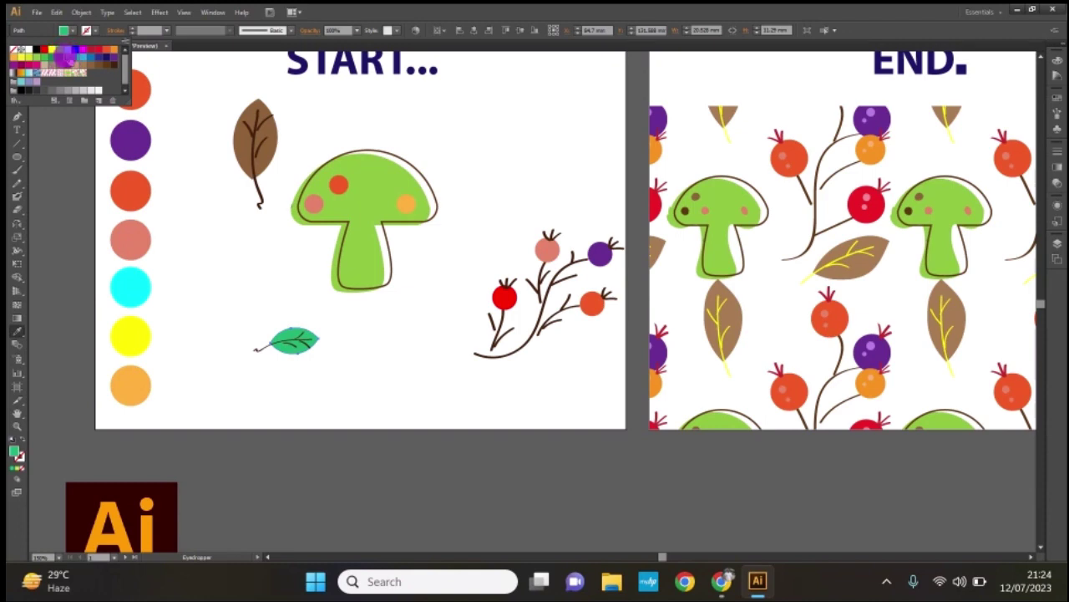
{"action": "key", "text": "v"}
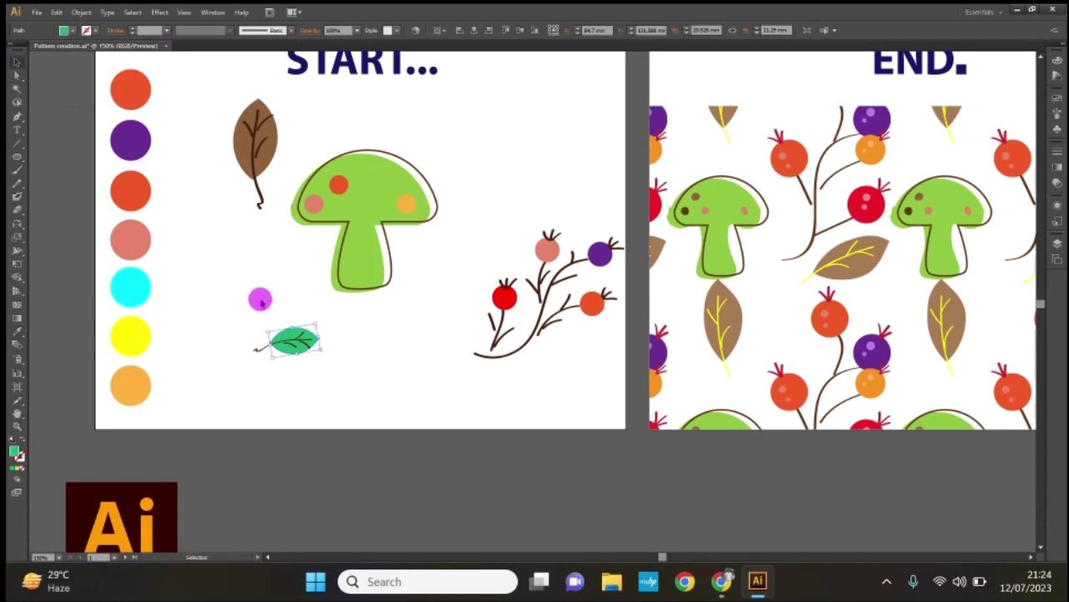
{"action": "left_click", "coordinate": [261, 301]}
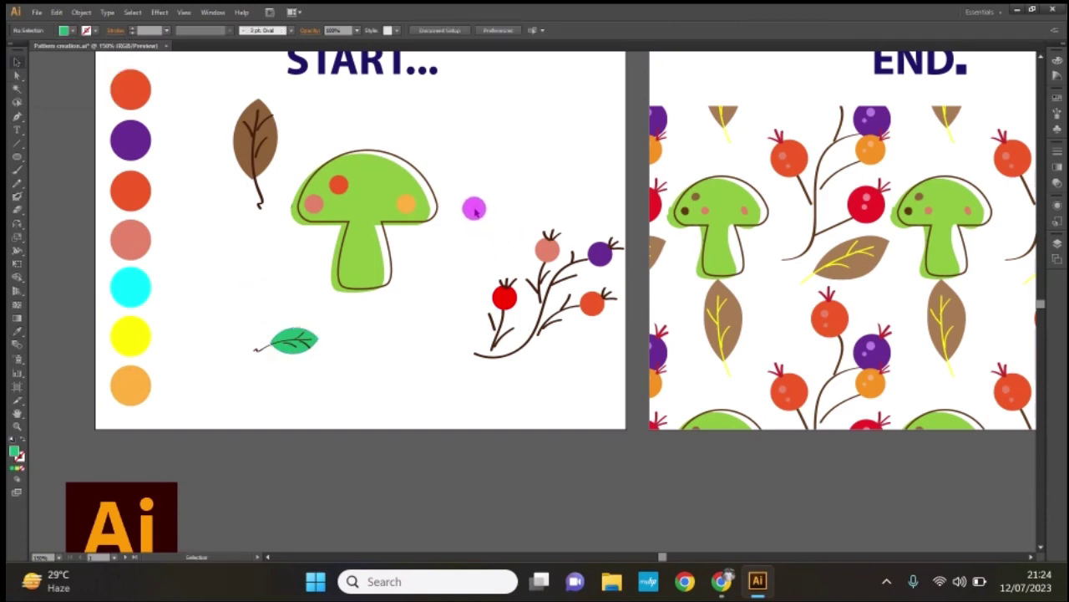
Zoom in on the berry branch.
{"action": "left_click_drag", "start_coordinate": [474, 210], "coordinate": [616, 361]}
{"action": "left_click", "coordinate": [556, 416]}
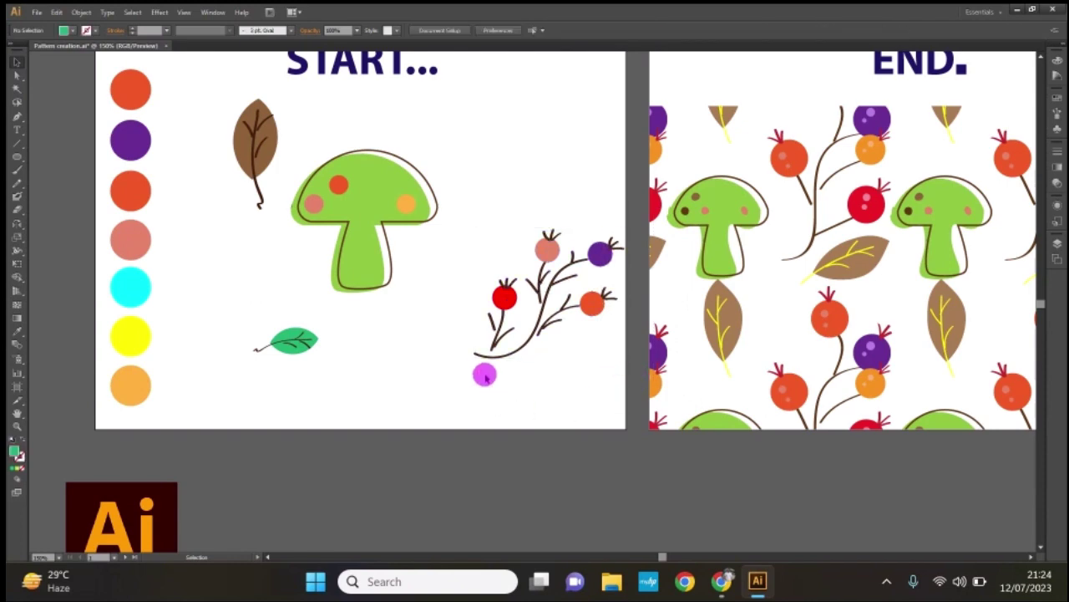
{"action": "key", "text": "z"}
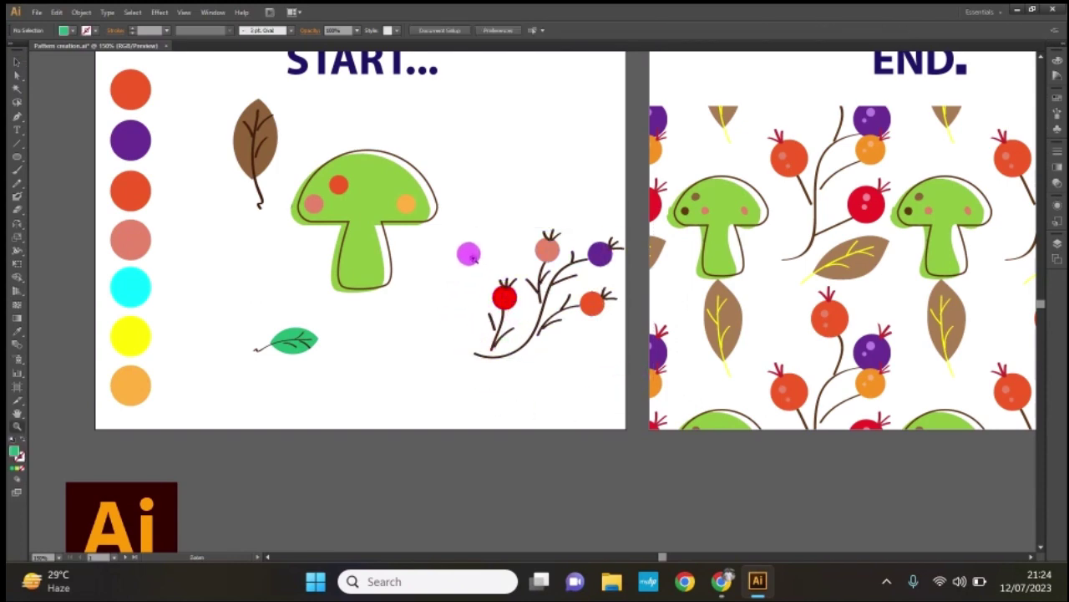
{"action": "left_click_drag", "start_coordinate": [464, 246], "coordinate": [561, 375]}
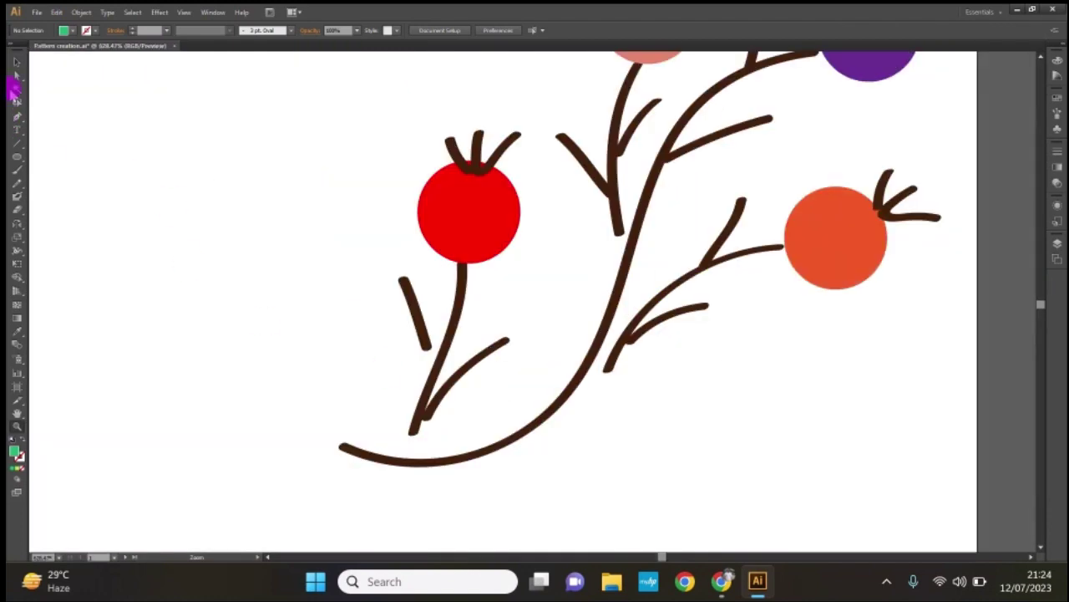
Send the red berry's stem strokes behind the berry.
{"action": "left_click", "coordinate": [17, 63]}
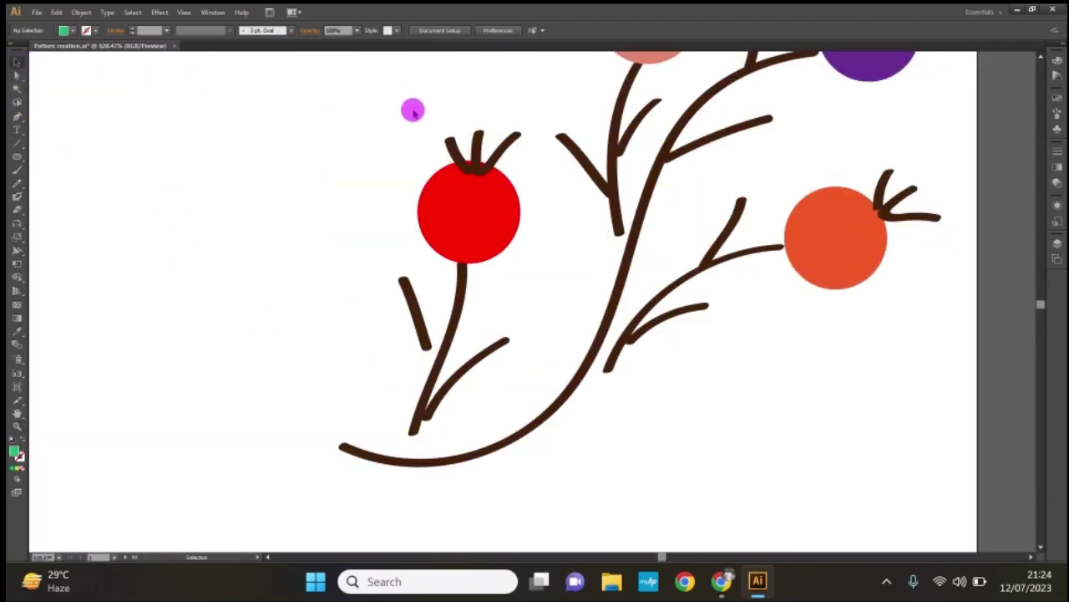
{"action": "left_click_drag", "start_coordinate": [413, 108], "coordinate": [511, 147]}
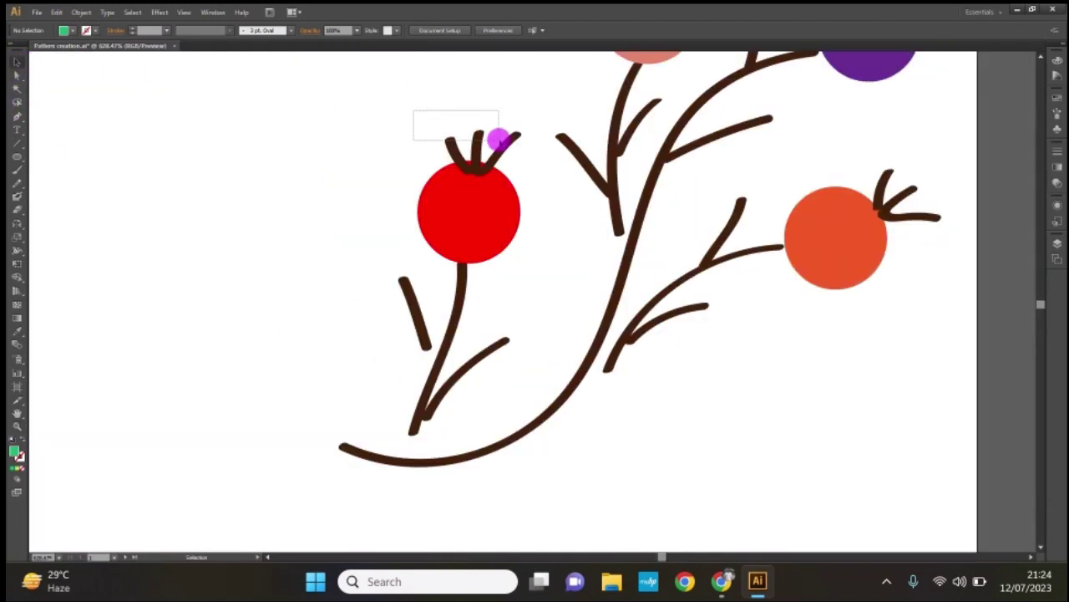
{"action": "left_click", "coordinate": [125, 13]}
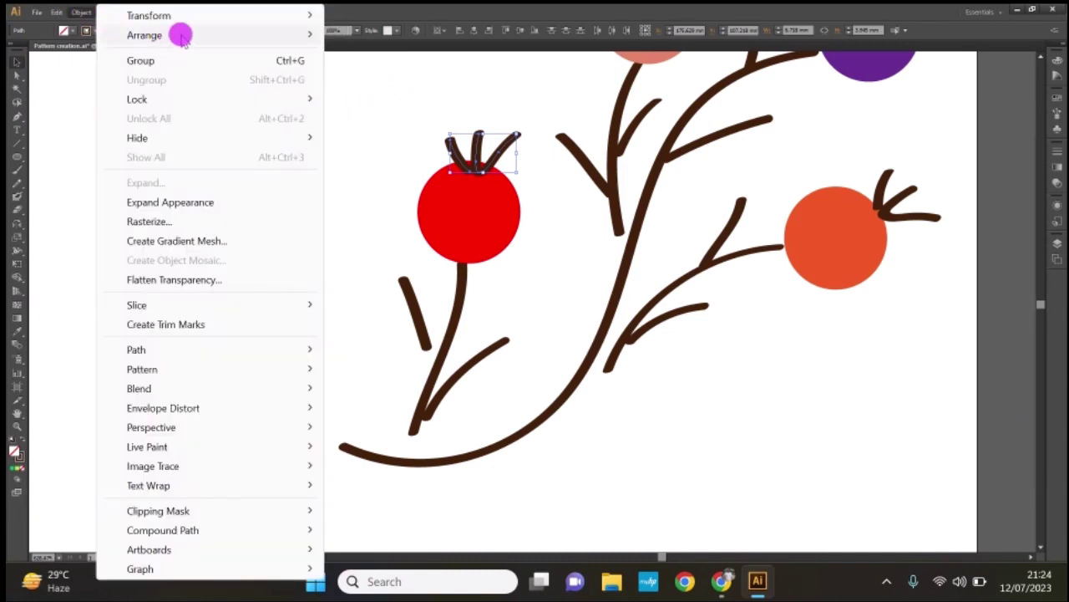
{"action": "mouse_move", "coordinate": [145, 35]}
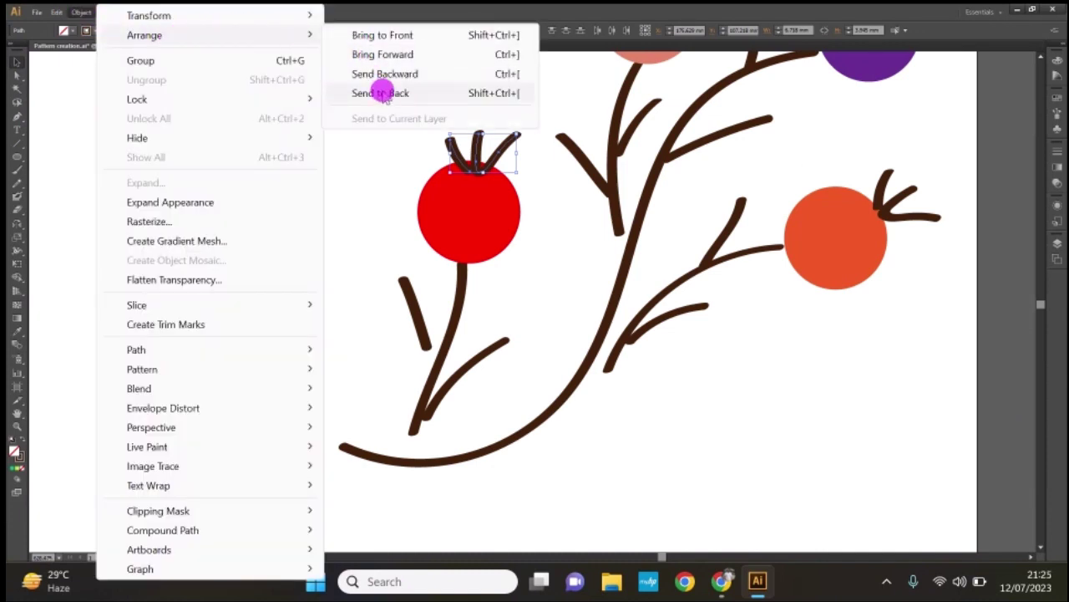
{"action": "left_click", "coordinate": [382, 94]}
{"action": "left_click", "coordinate": [410, 151]}
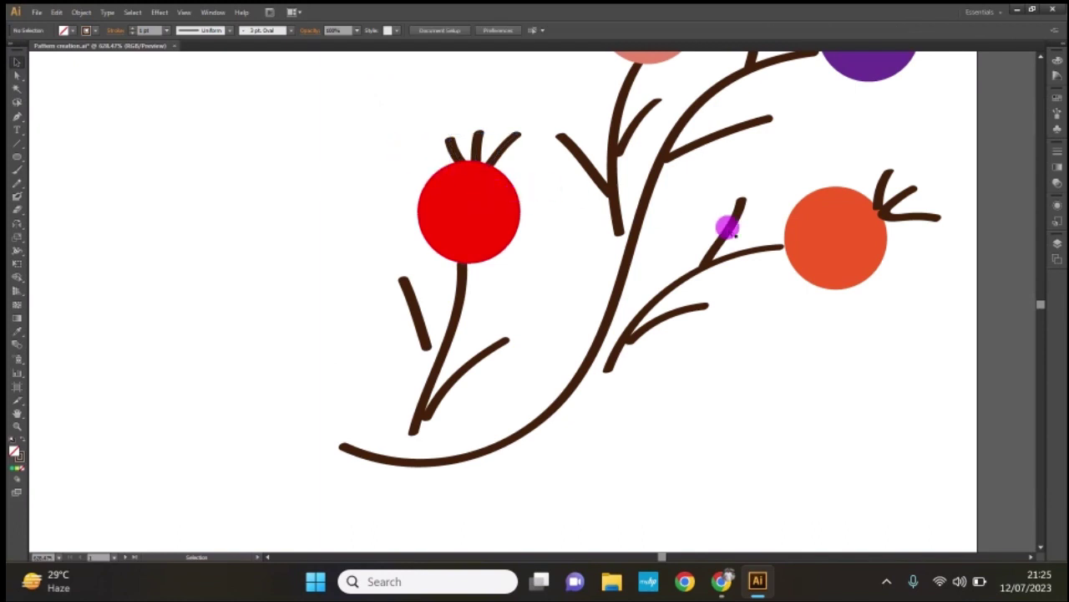
Send the twig beside the orange berry behind it, then view the top berries.
{"action": "left_click_drag", "start_coordinate": [884, 162], "coordinate": [937, 214]}
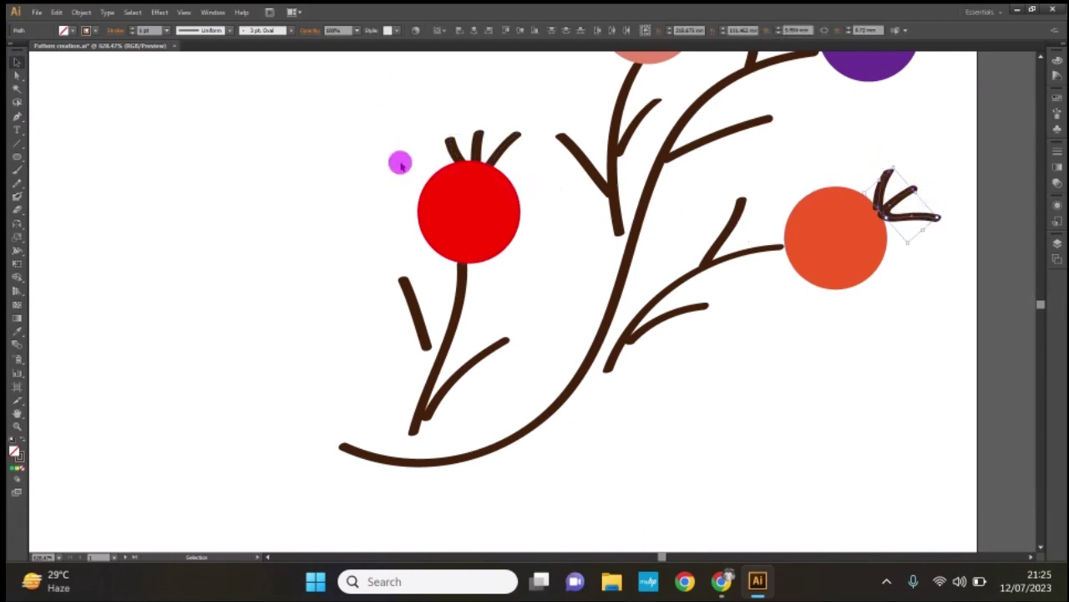
{"action": "left_click", "coordinate": [81, 12]}
{"action": "mouse_move", "coordinate": [209, 35]}
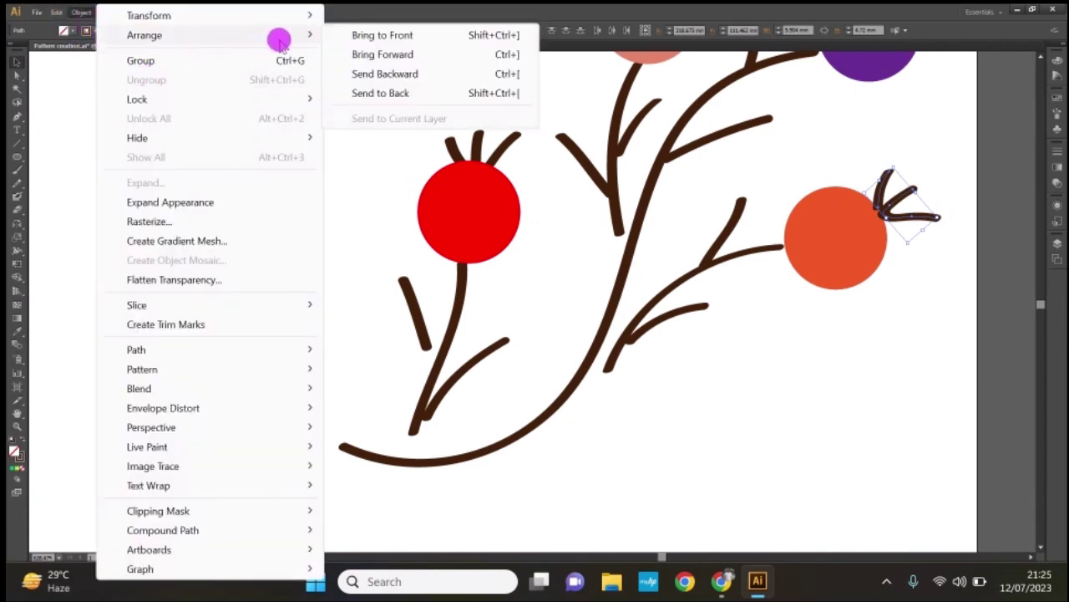
{"action": "left_click", "coordinate": [369, 91]}
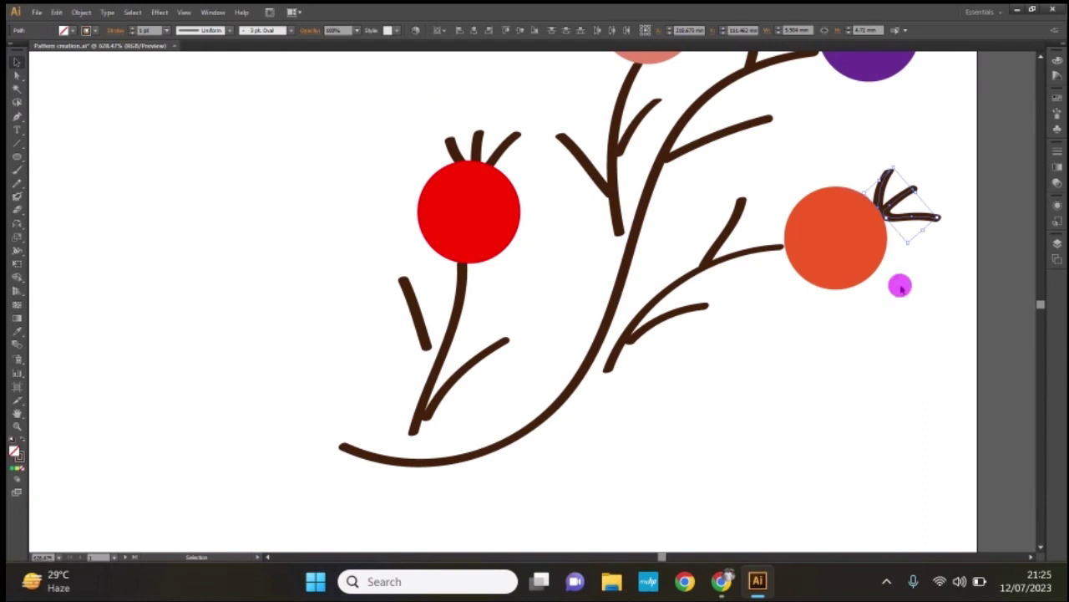
{"action": "scroll", "coordinate": [1040, 59], "scroll_direction": "up", "scroll_amount": 2}
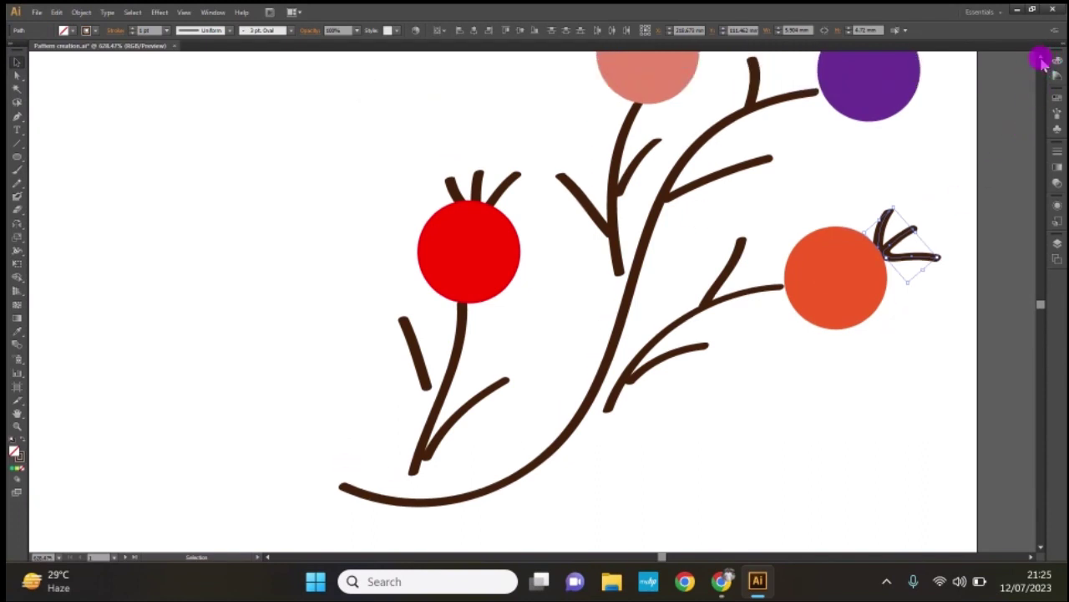
{"action": "scroll", "coordinate": [1041, 59], "scroll_direction": "up", "scroll_amount": 2}
{"action": "scroll", "coordinate": [1041, 59], "scroll_direction": "up", "scroll_amount": 2}
{"action": "scroll", "coordinate": [1041, 59], "scroll_direction": "up", "scroll_amount": 2}
{"action": "scroll", "coordinate": [1040, 59], "scroll_direction": "up", "scroll_amount": 1}
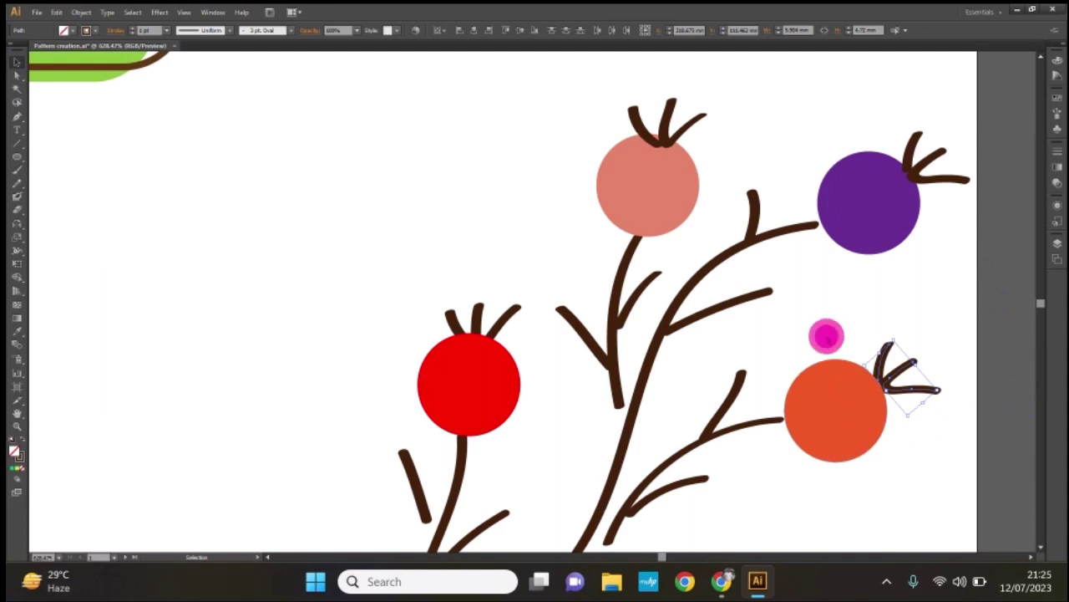
{"action": "left_click", "coordinate": [828, 336]}
{"action": "left_click", "coordinate": [473, 390]}
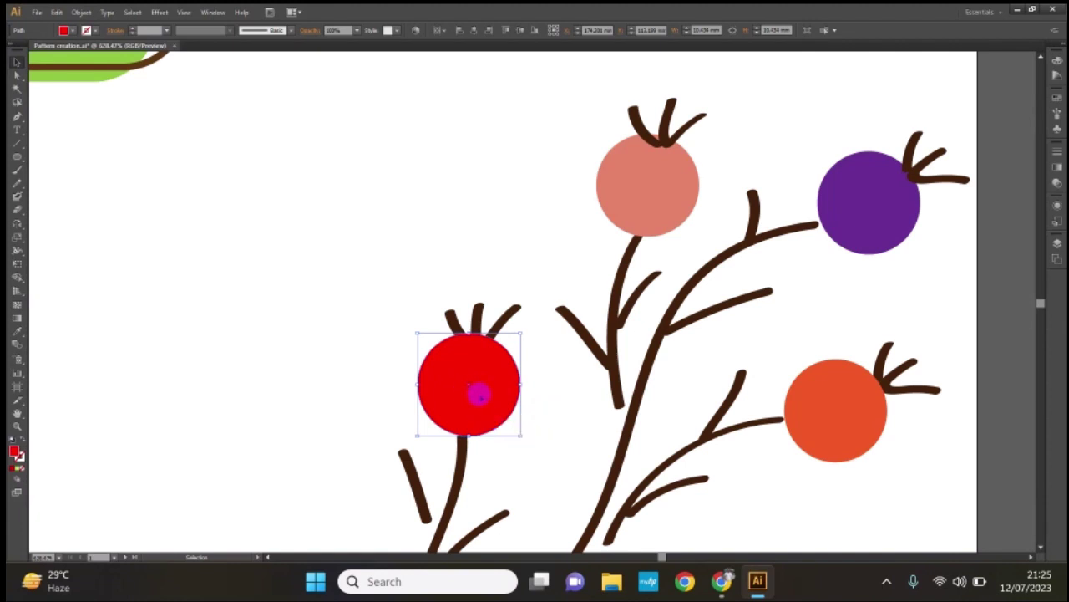
Add a 3.81 mm pale pink shine spot at the upper left of the red berry.
{"action": "key", "text": "a"}
{"action": "key", "text": "v"}
{"action": "left_click_drag", "start_coordinate": [516, 433], "coordinate": [487, 406]}
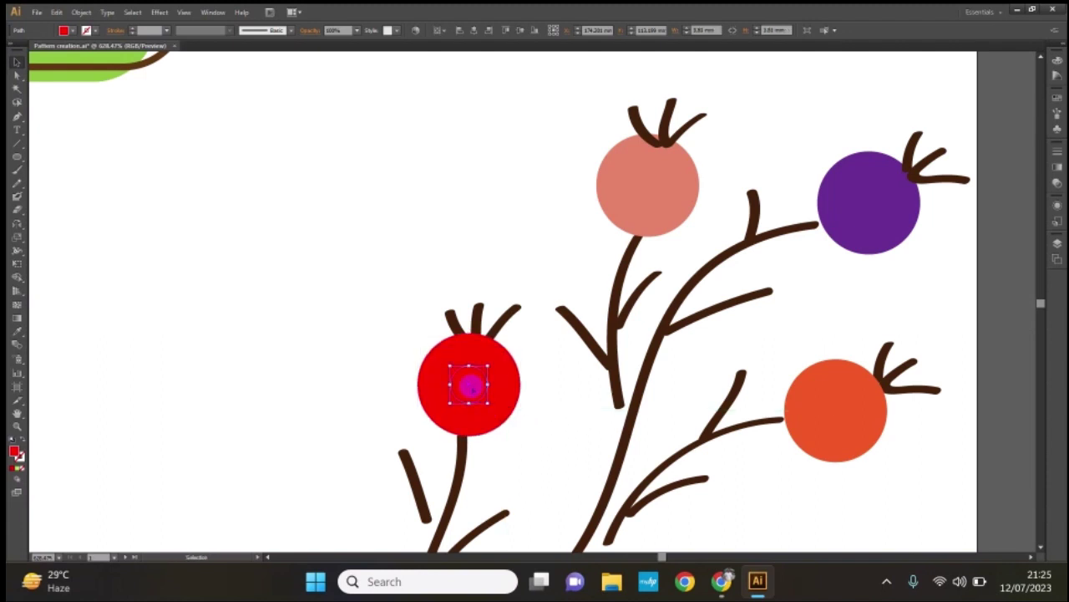
{"action": "left_click_drag", "start_coordinate": [472, 377], "coordinate": [460, 359]}
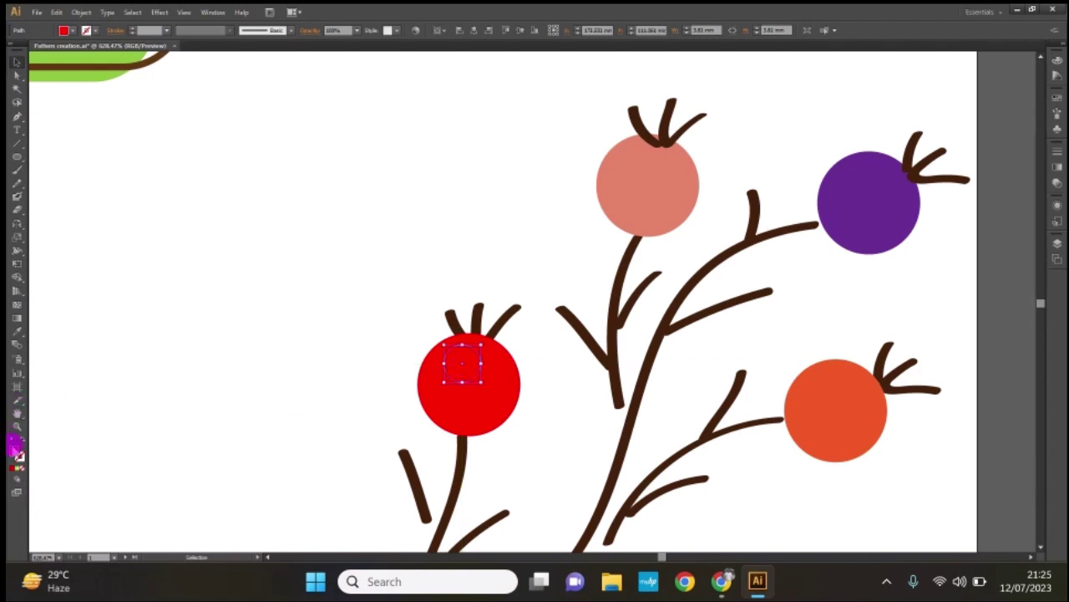
{"action": "double_click", "coordinate": [16, 451]}
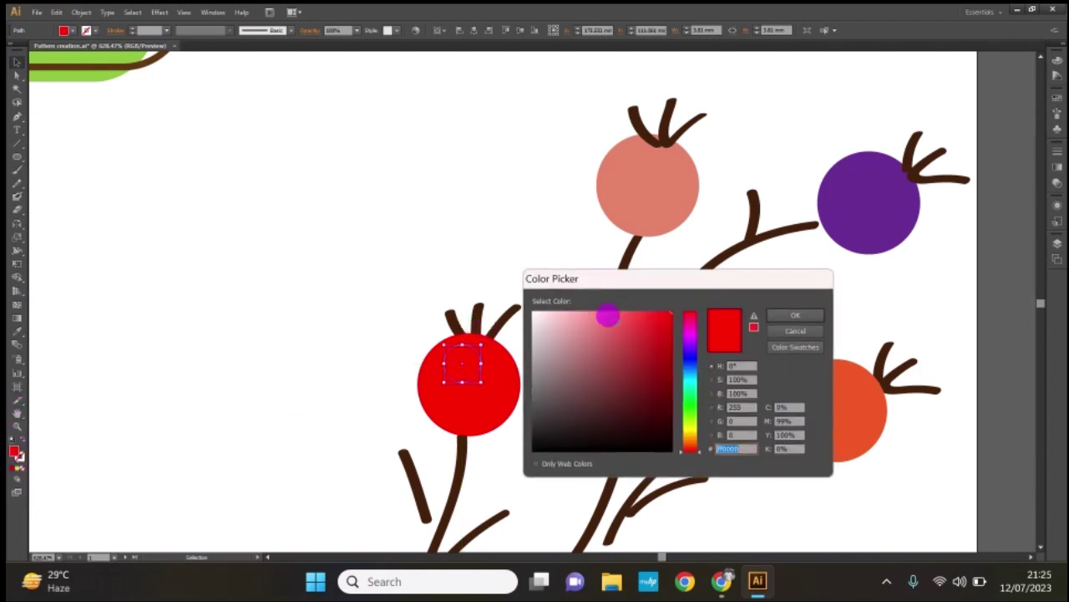
{"action": "left_click", "coordinate": [614, 314]}
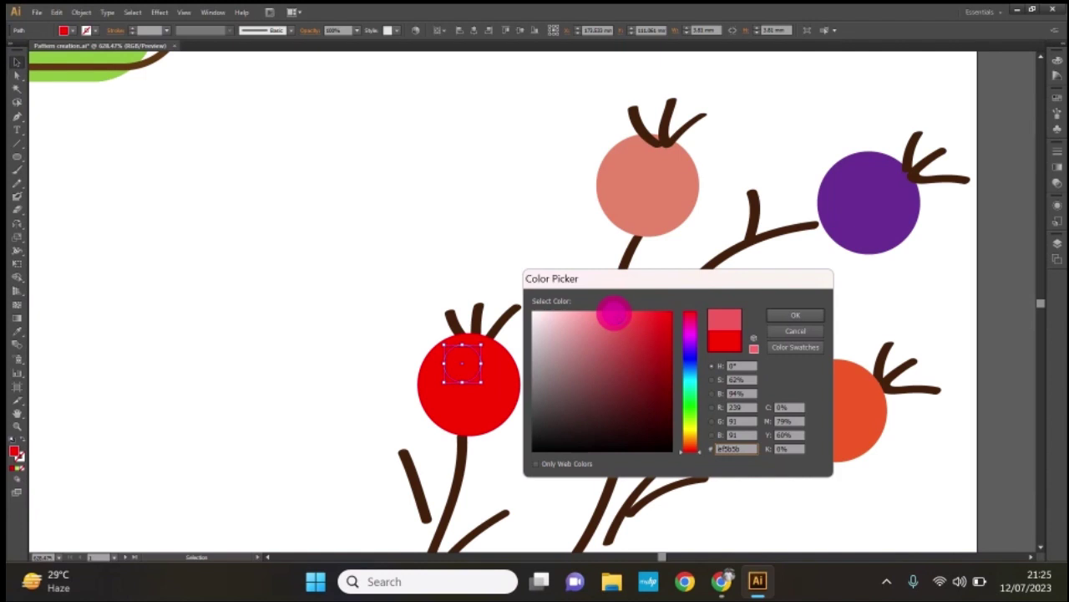
{"action": "left_click", "coordinate": [779, 315]}
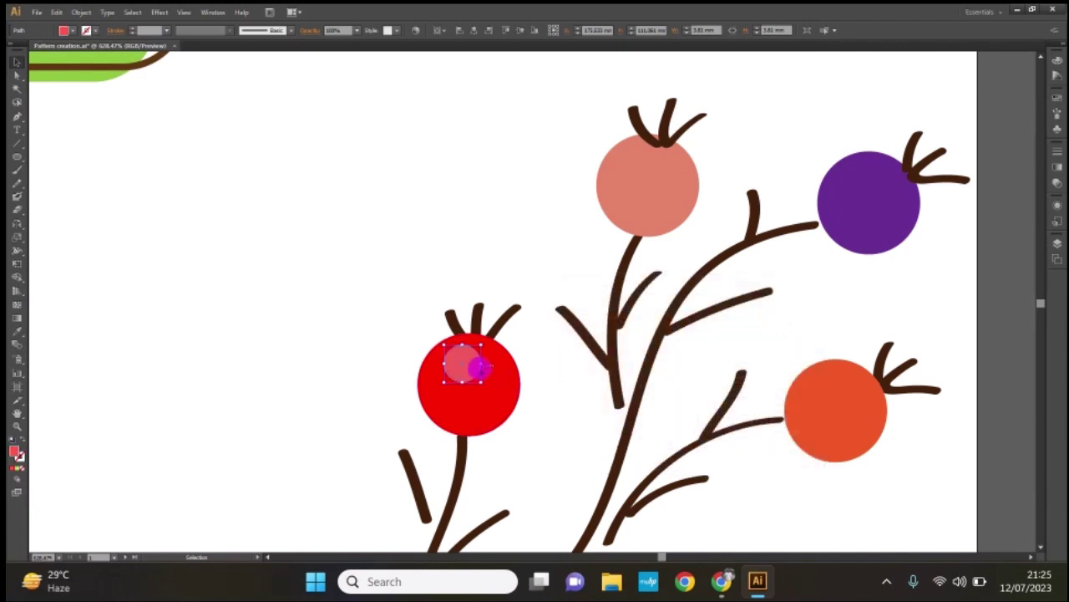
Duplicate it as a smaller pink spot lower-left inside the red berry.
{"action": "left_click_drag", "start_coordinate": [465, 365], "coordinate": [451, 405]}
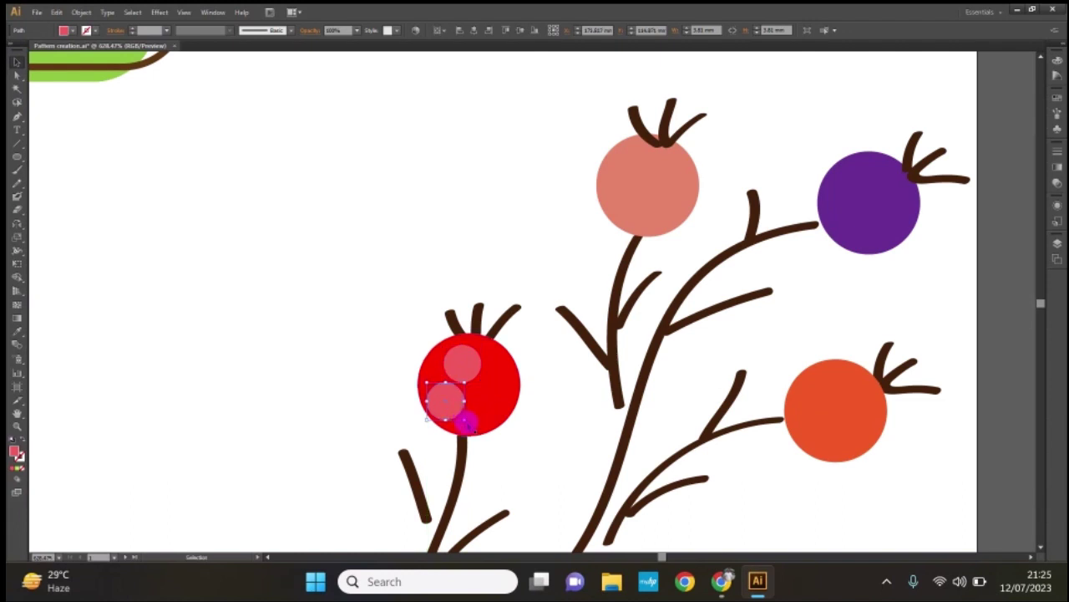
{"action": "left_click_drag", "start_coordinate": [459, 412], "coordinate": [452, 407]}
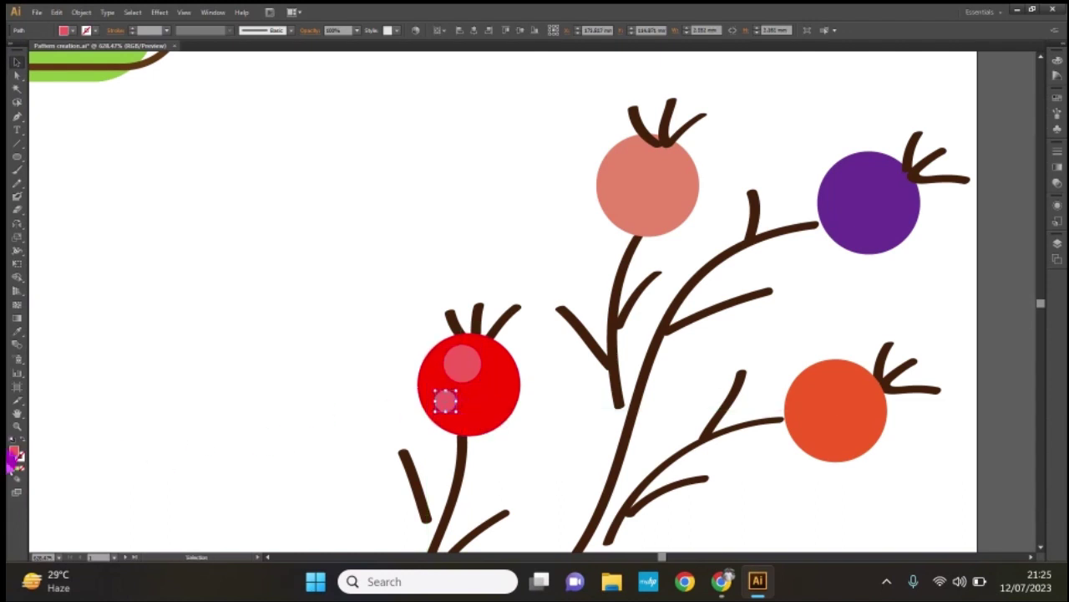
{"action": "double_click", "coordinate": [16, 452]}
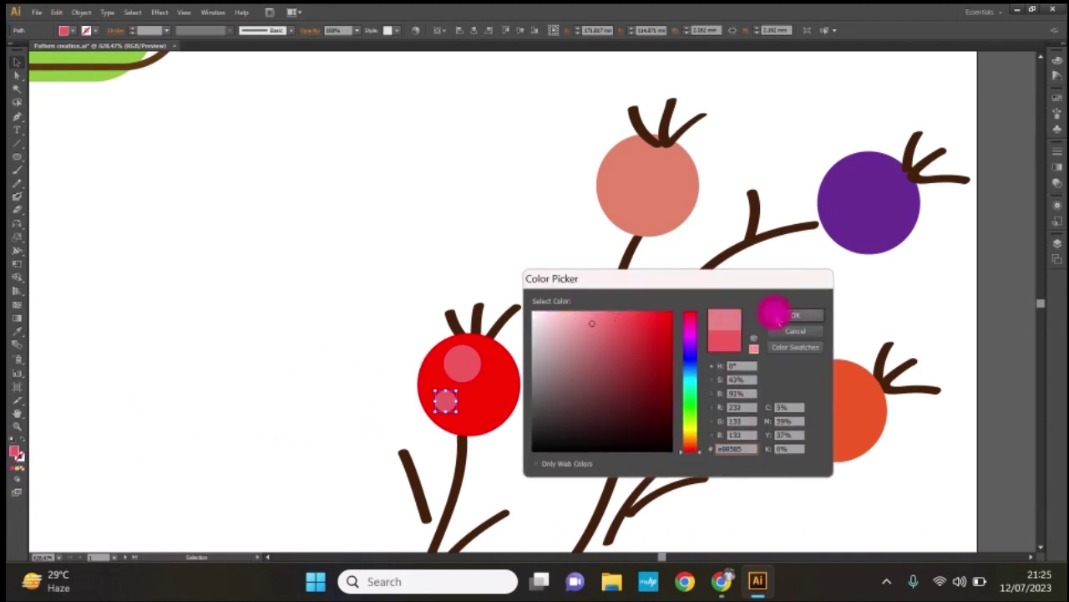
{"action": "left_click", "coordinate": [776, 315]}
{"action": "left_click", "coordinate": [559, 388]}
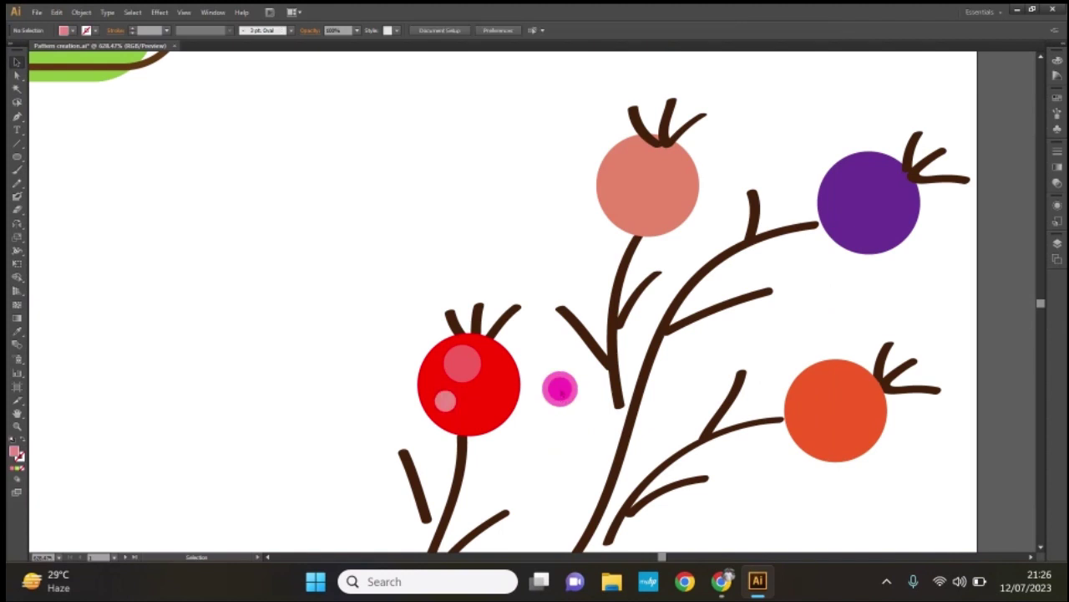
Add a small light-purple shine spot on the purple berry.
{"action": "left_click_drag", "start_coordinate": [698, 268], "coordinate": [815, 223]}
{"action": "left_click", "coordinate": [866, 216]}
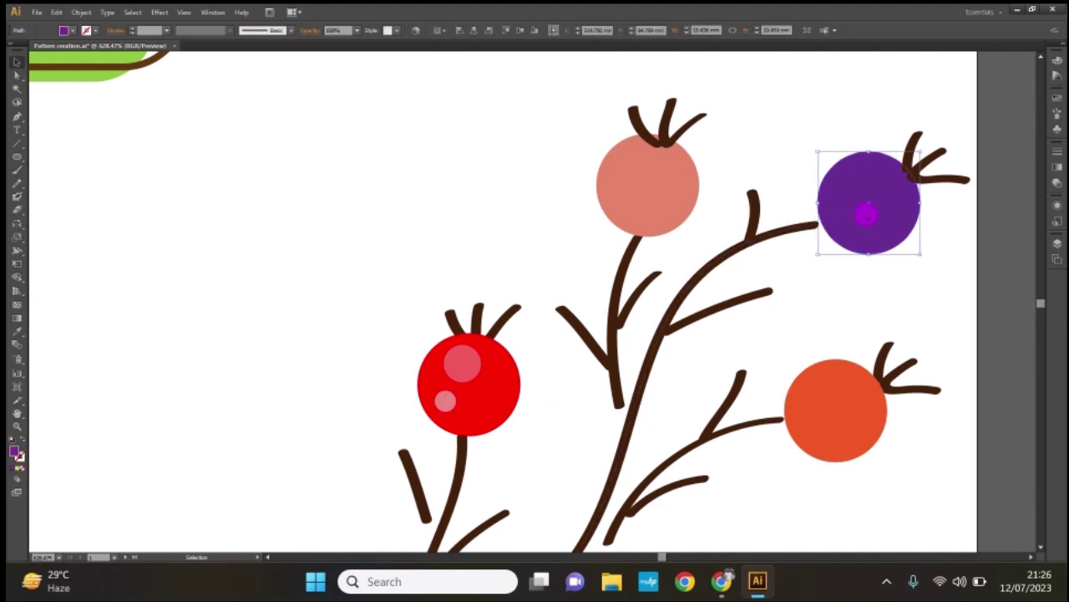
{"action": "key", "text": "a"}
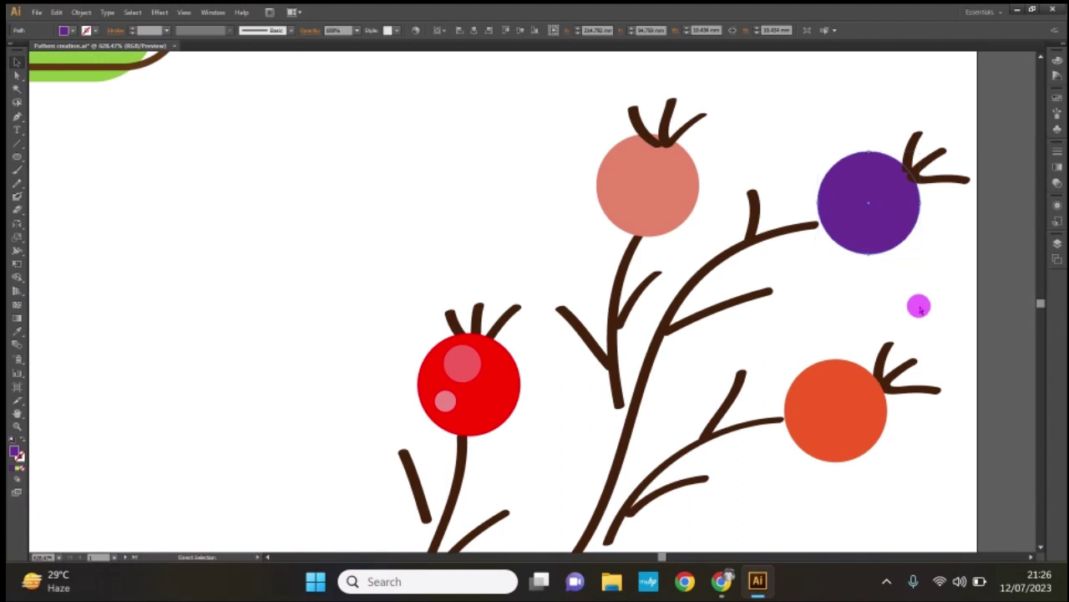
{"action": "key", "text": "v"}
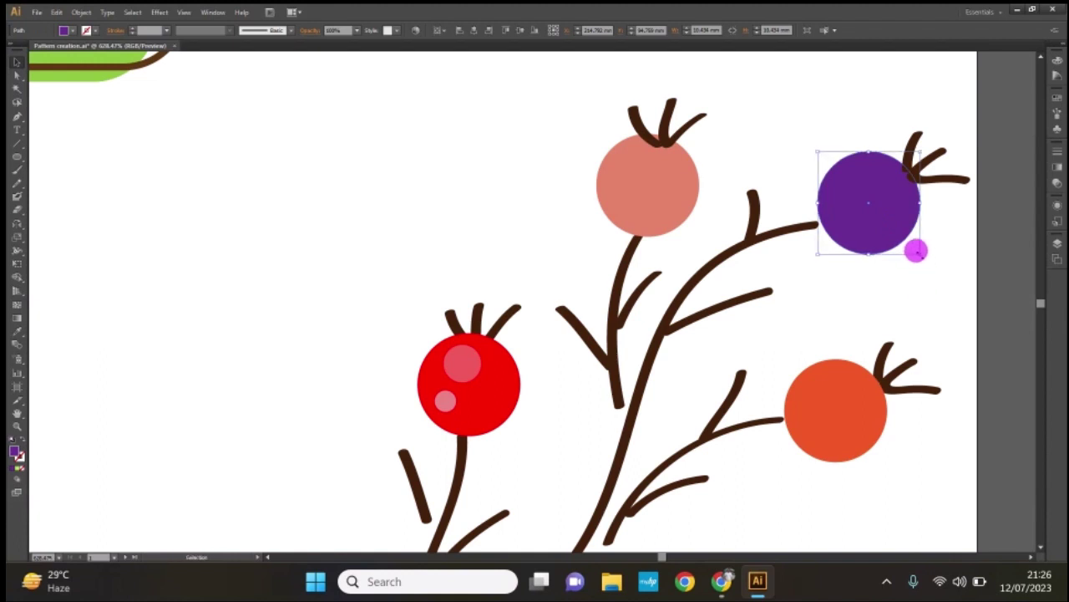
{"action": "key", "text": "l"}
{"action": "mouse_move", "coordinate": [869, 203]}
{"action": "left_mouse_down"}
{"action": "mouse_move", "coordinate": [884, 219]}
{"action": "mouse_move", "coordinate": [875, 178]}
{"action": "left_mouse_up"}
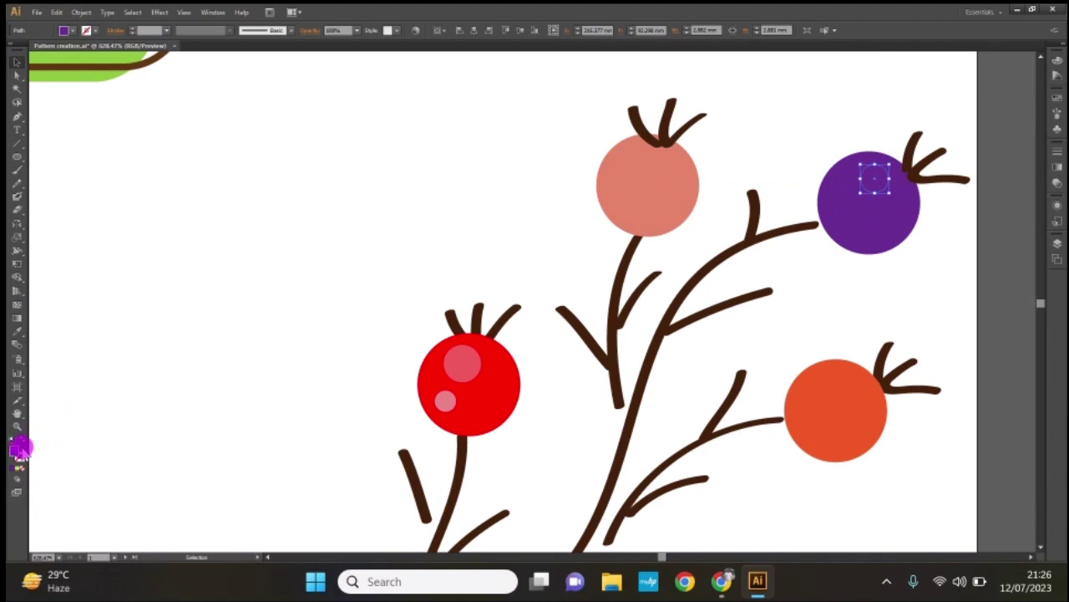
{"action": "double_click", "coordinate": [18, 450]}
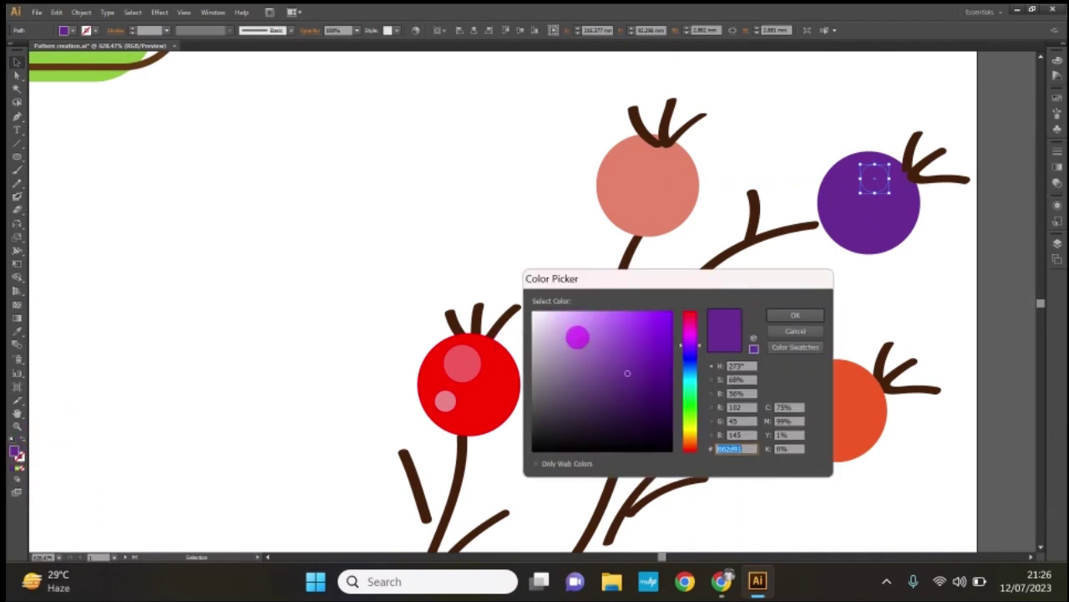
{"action": "left_click", "coordinate": [605, 321]}
{"action": "left_click", "coordinate": [789, 315]}
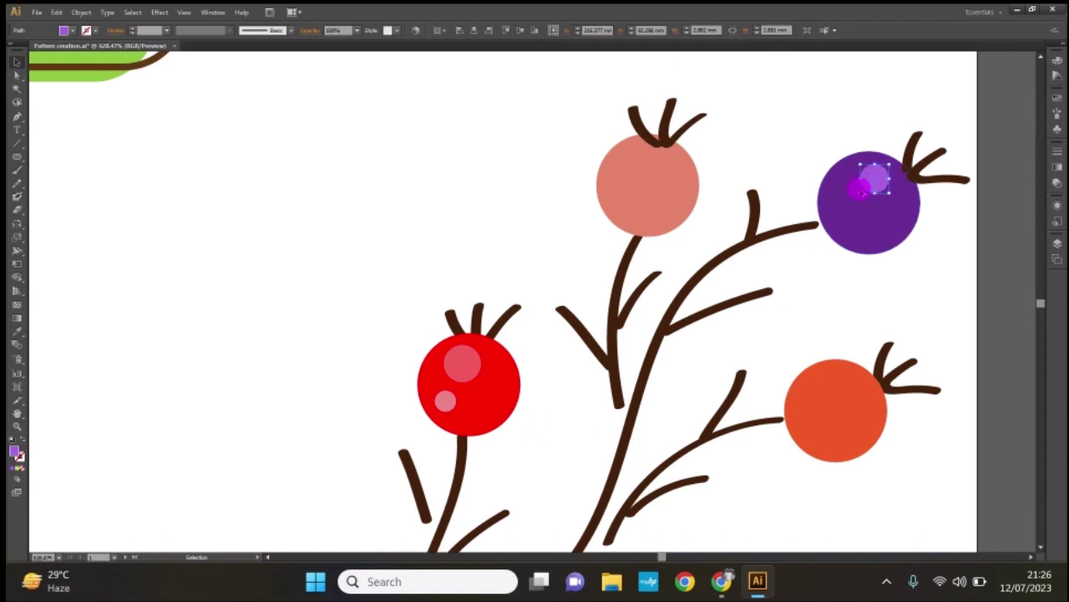
Duplicate it as a smaller, even lighter purple spot down-left in the purple berry.
{"action": "left_click_drag", "start_coordinate": [859, 189], "coordinate": [844, 209]}
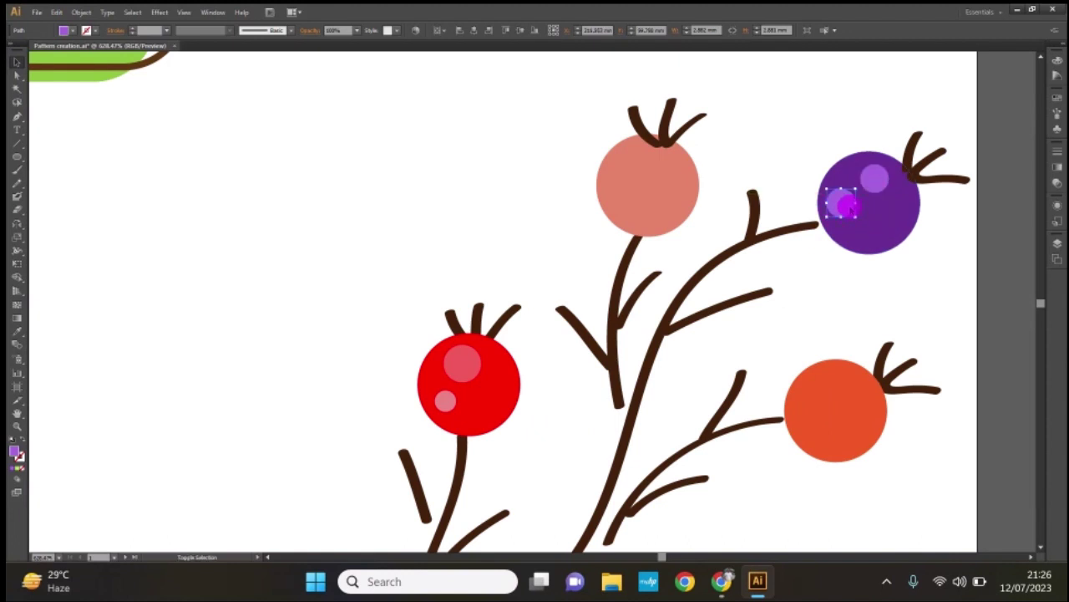
{"action": "mouse_move", "coordinate": [851, 212]}
{"action": "left_mouse_down"}
{"action": "mouse_move", "coordinate": [846, 203]}
{"action": "mouse_move", "coordinate": [857, 206]}
{"action": "left_mouse_up"}
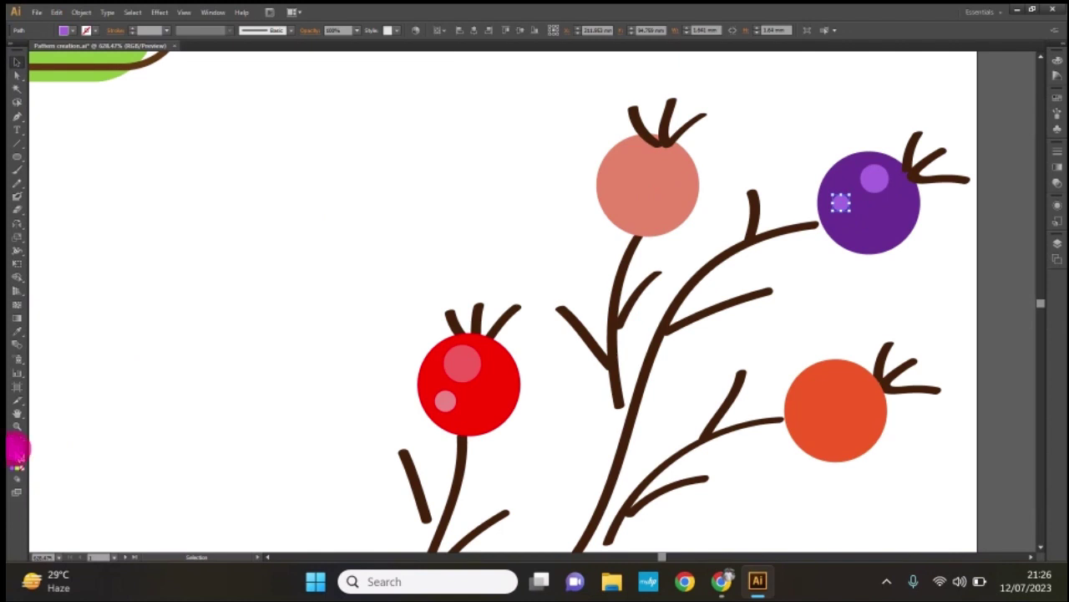
{"action": "double_click", "coordinate": [17, 451]}
{"action": "left_click_drag", "start_coordinate": [559, 338], "coordinate": [566, 322]}
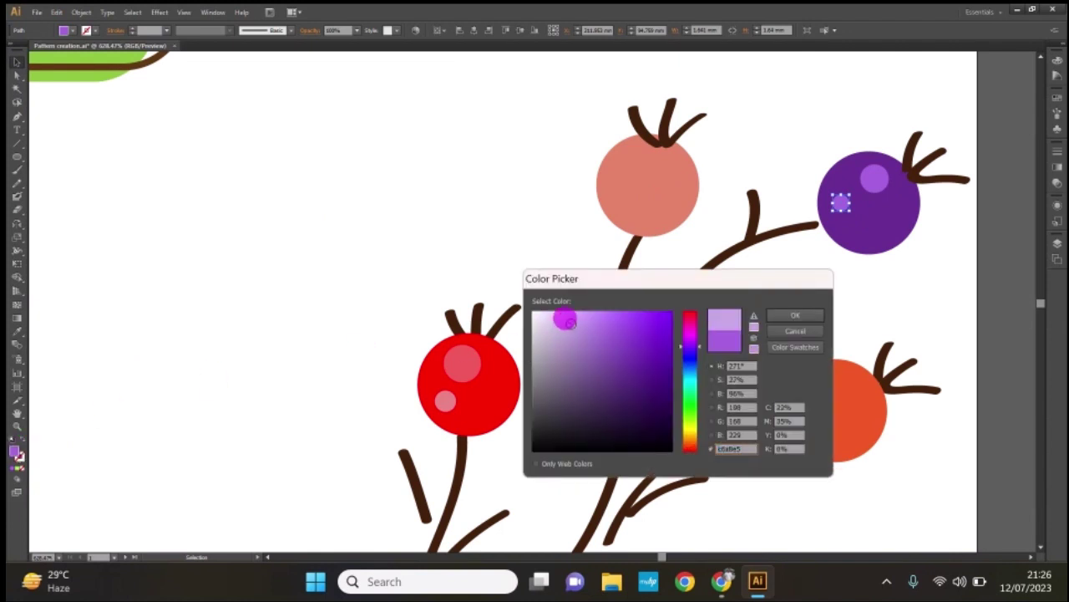
{"action": "left_click", "coordinate": [775, 311]}
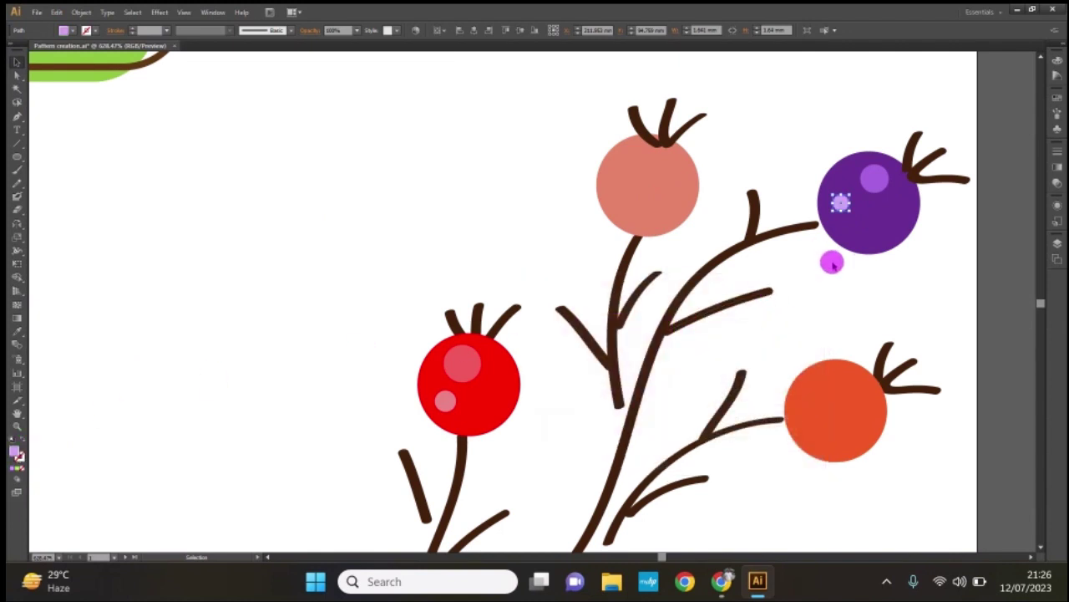
{"action": "left_click", "coordinate": [831, 263]}
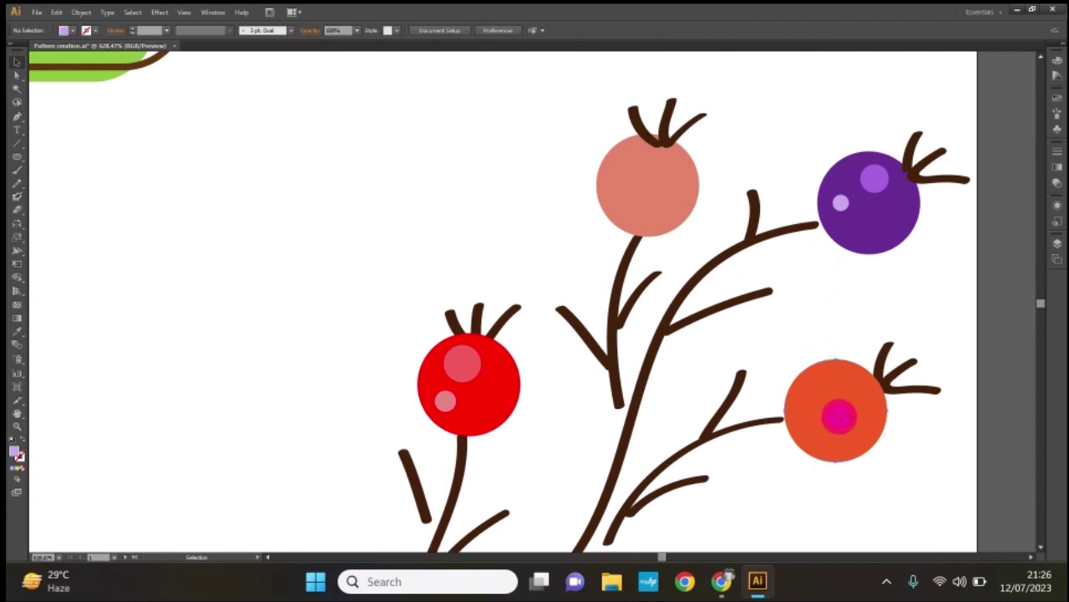
{"action": "left_click", "coordinate": [859, 433]}
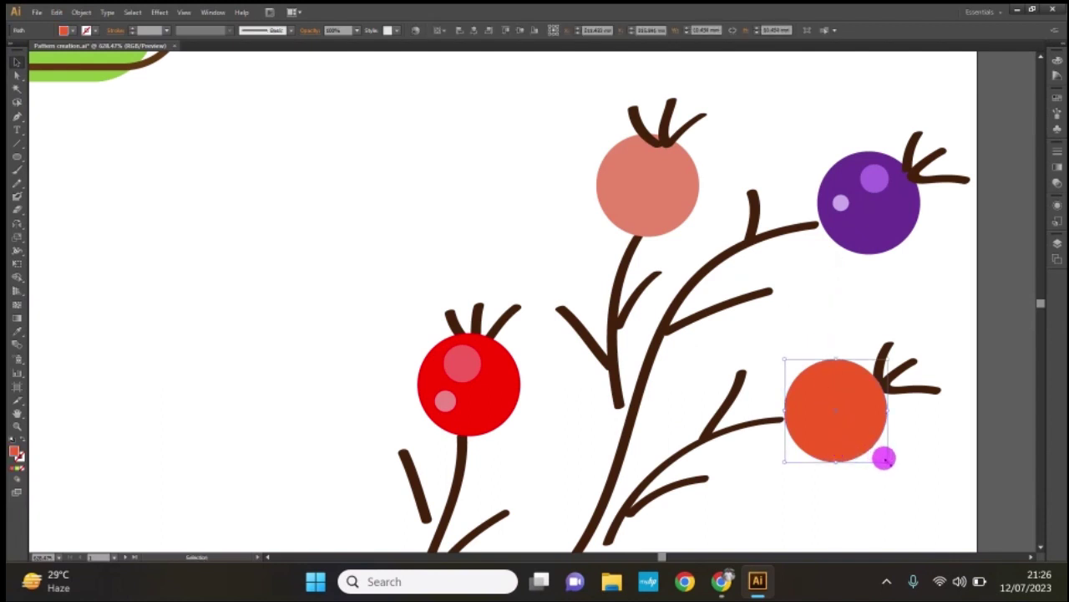
Lighten the orange berry's shine dot, then add a smaller pale pink duplicate lower down.
{"action": "mouse_move", "coordinate": [884, 457]}
{"action": "left_mouse_down"}
{"action": "mouse_move", "coordinate": [841, 414]}
{"action": "mouse_move", "coordinate": [840, 382]}
{"action": "left_mouse_up"}
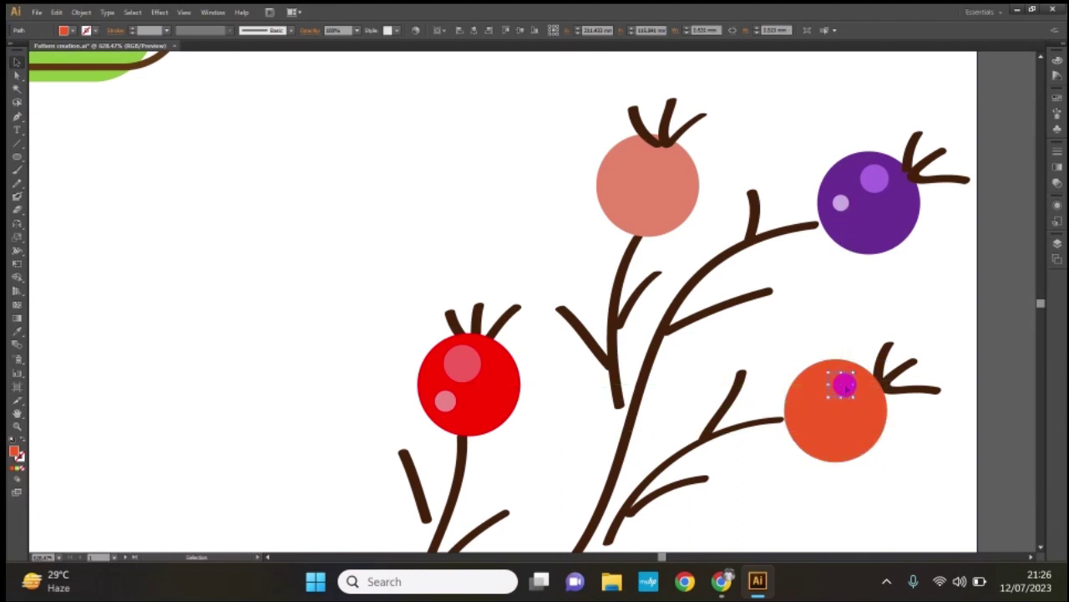
{"action": "double_click", "coordinate": [14, 451]}
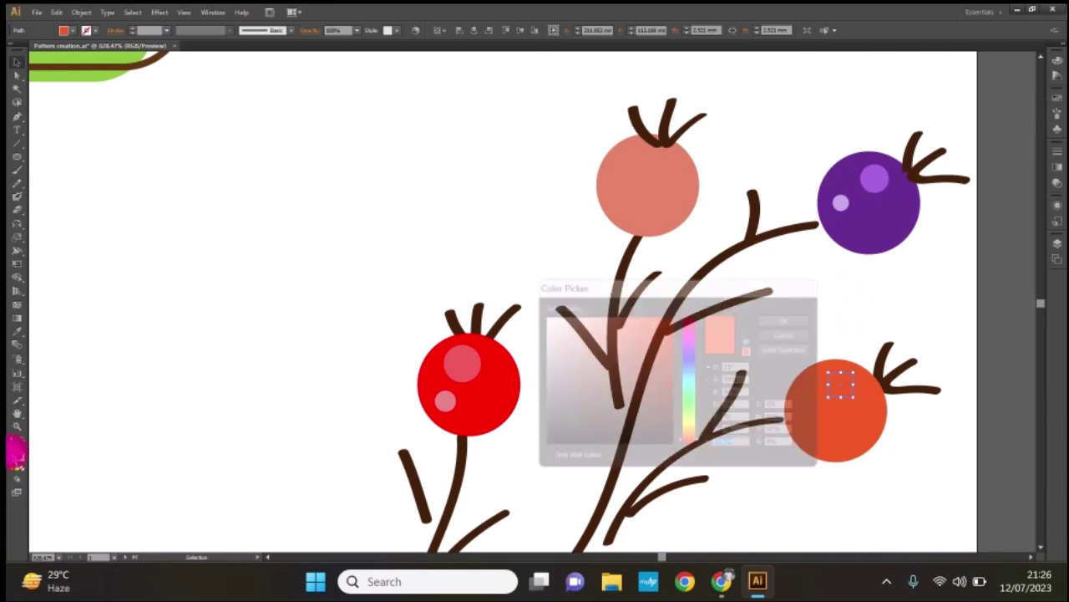
{"action": "left_click", "coordinate": [605, 320]}
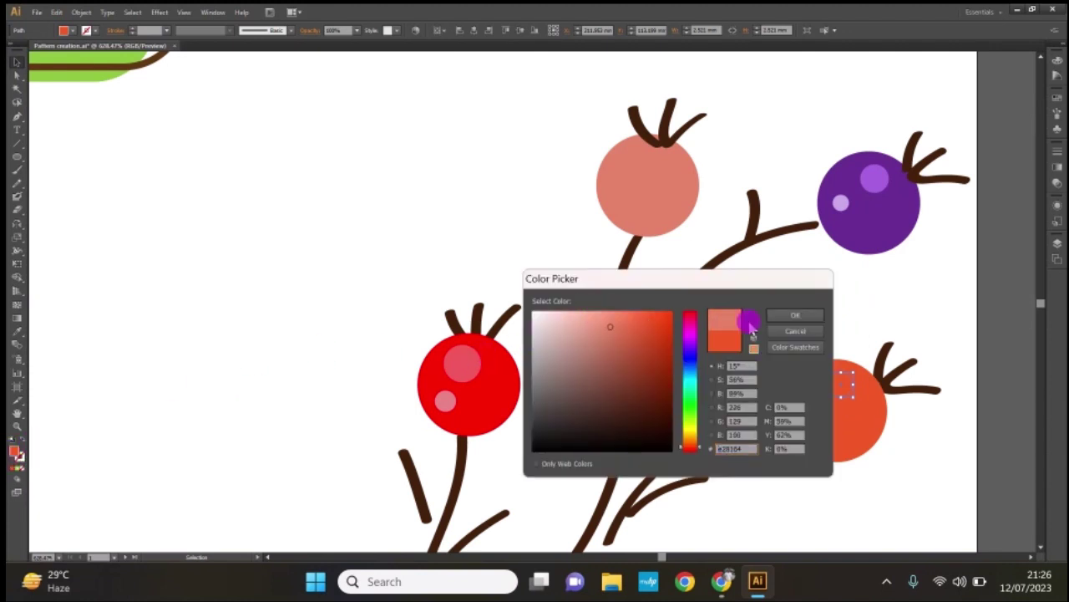
{"action": "left_click", "coordinate": [792, 315]}
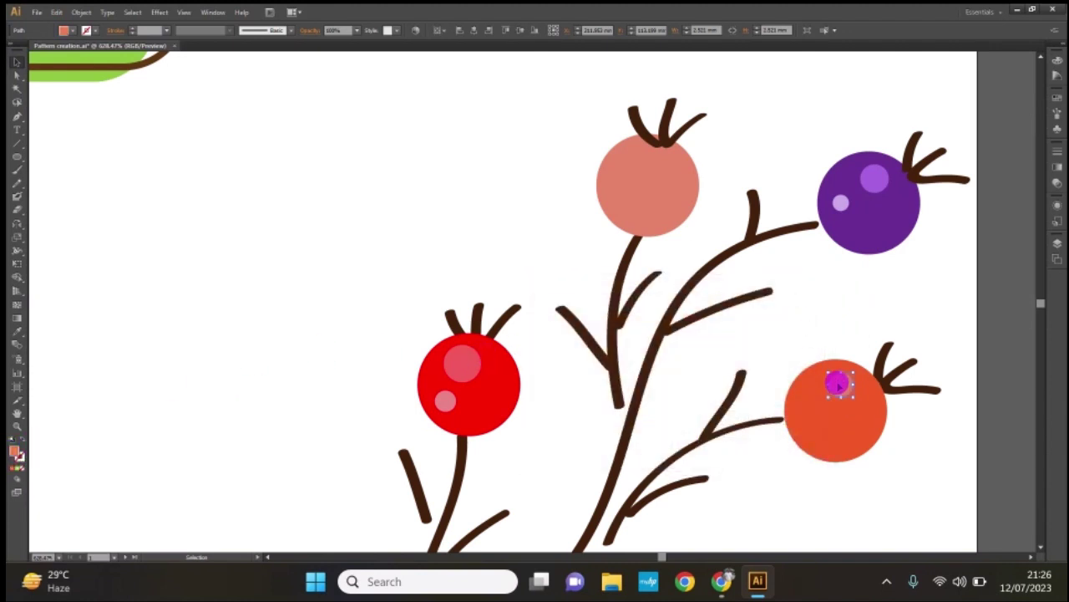
{"action": "mouse_move", "coordinate": [838, 382]}
{"action": "left_mouse_down"}
{"action": "mouse_move", "coordinate": [797, 403]}
{"action": "mouse_move", "coordinate": [811, 411]}
{"action": "mouse_move", "coordinate": [370, 432]}
{"action": "left_mouse_up"}
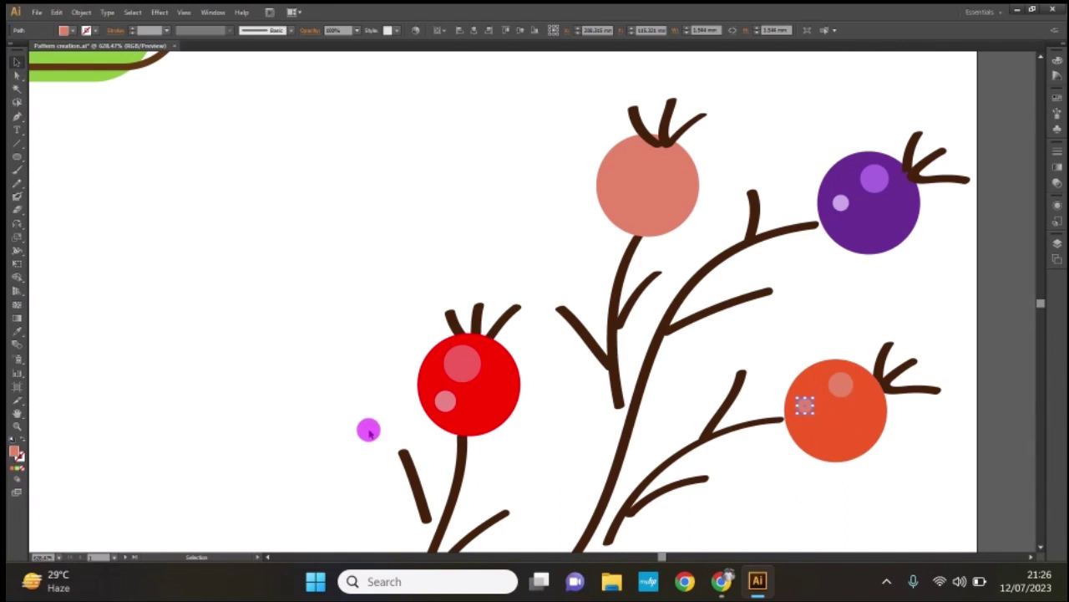
{"action": "double_click", "coordinate": [15, 452]}
{"action": "left_click", "coordinate": [581, 318]}
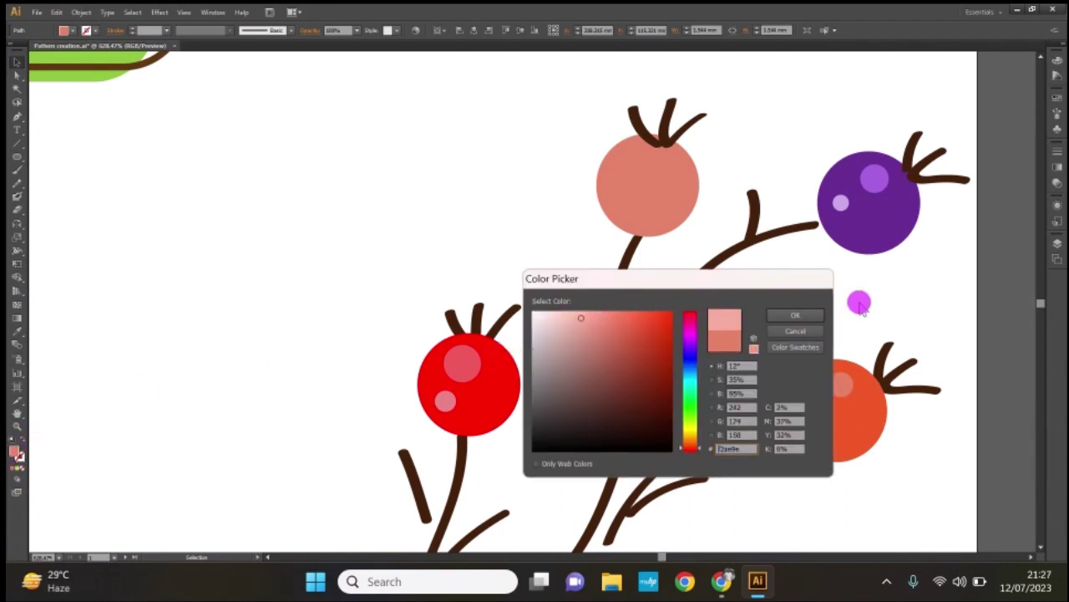
{"action": "left_click", "coordinate": [808, 315]}
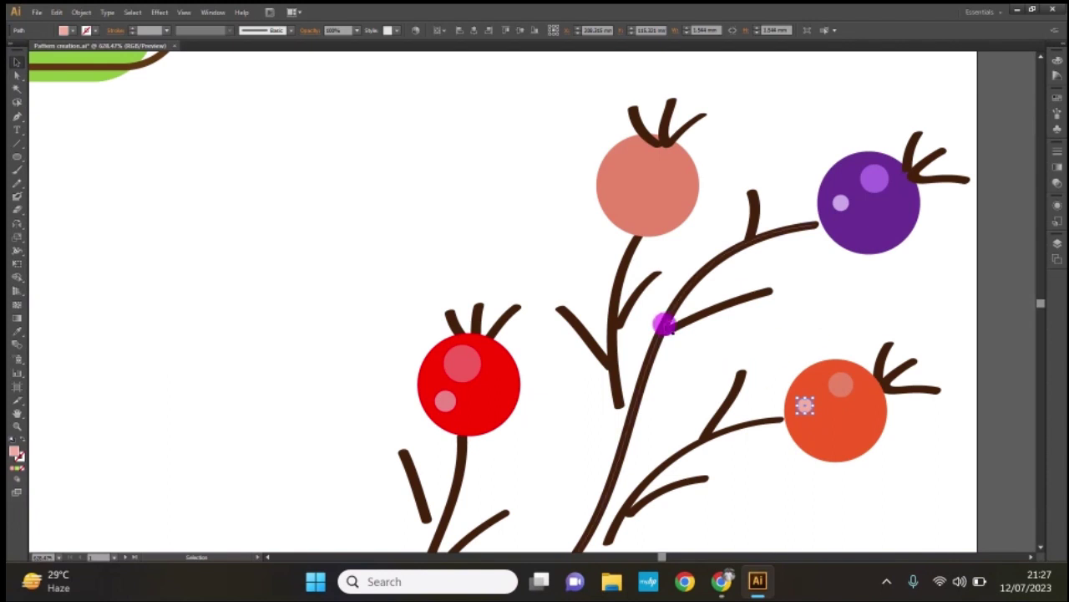
{"action": "left_click", "coordinate": [770, 339]}
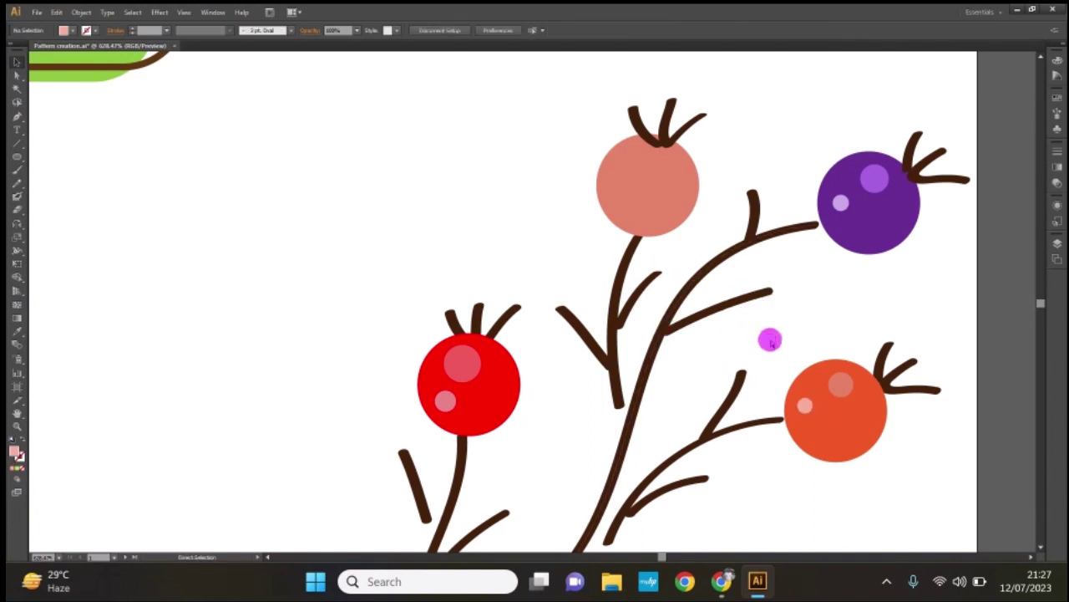
Group the berry branch, shrink it proportionally and move it closer to the mushroom.
{"action": "key", "text": "ctrl+0"}
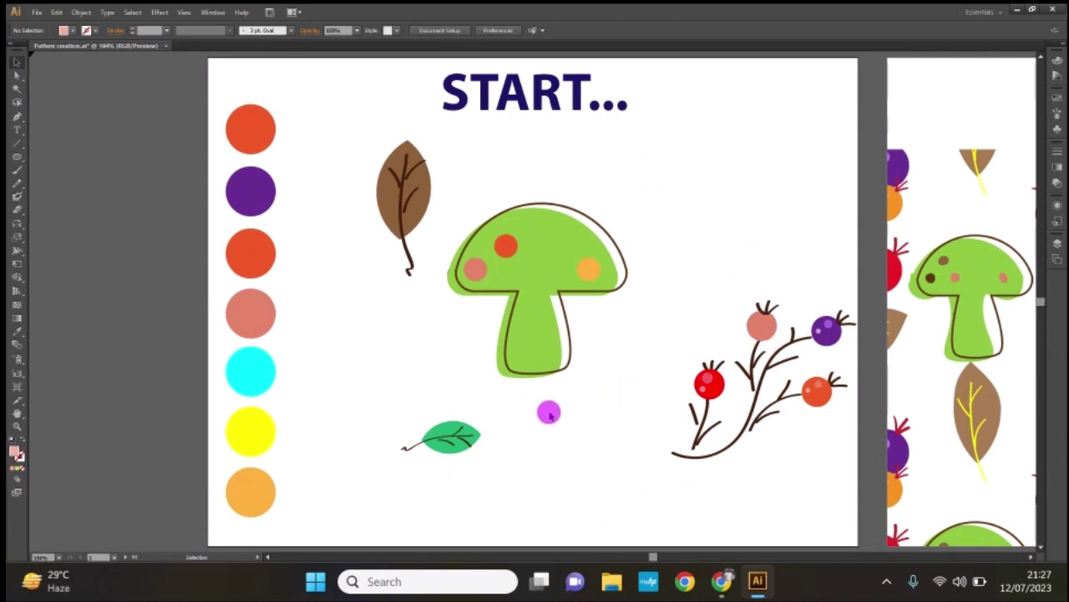
{"action": "left_click_drag", "start_coordinate": [684, 270], "coordinate": [849, 462]}
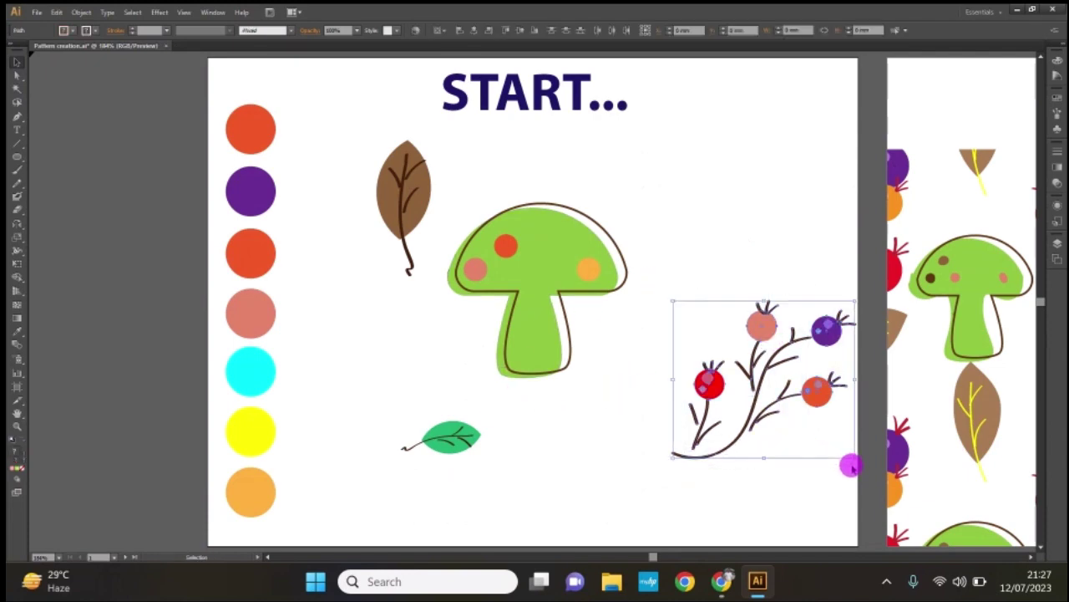
{"action": "right_click", "coordinate": [759, 387]}
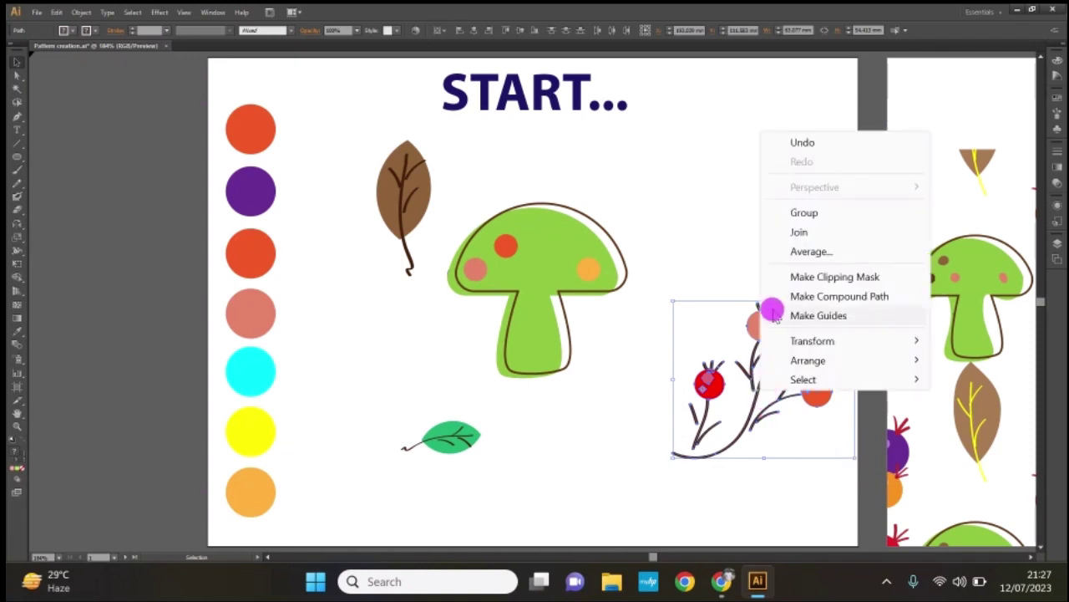
{"action": "left_click", "coordinate": [806, 213]}
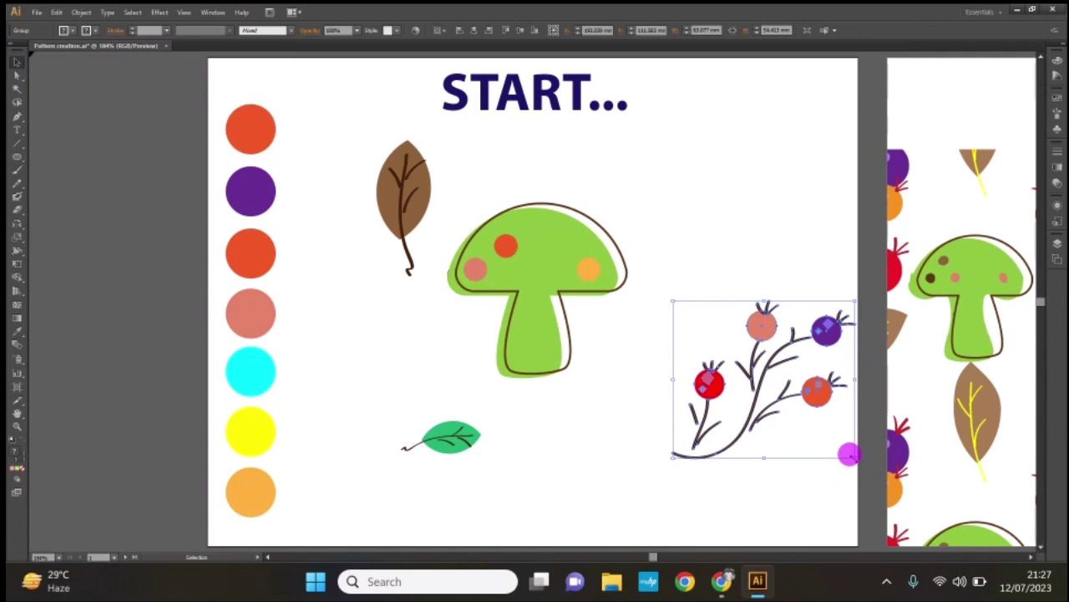
{"action": "left_click_drag", "start_coordinate": [849, 454], "coordinate": [815, 424]}
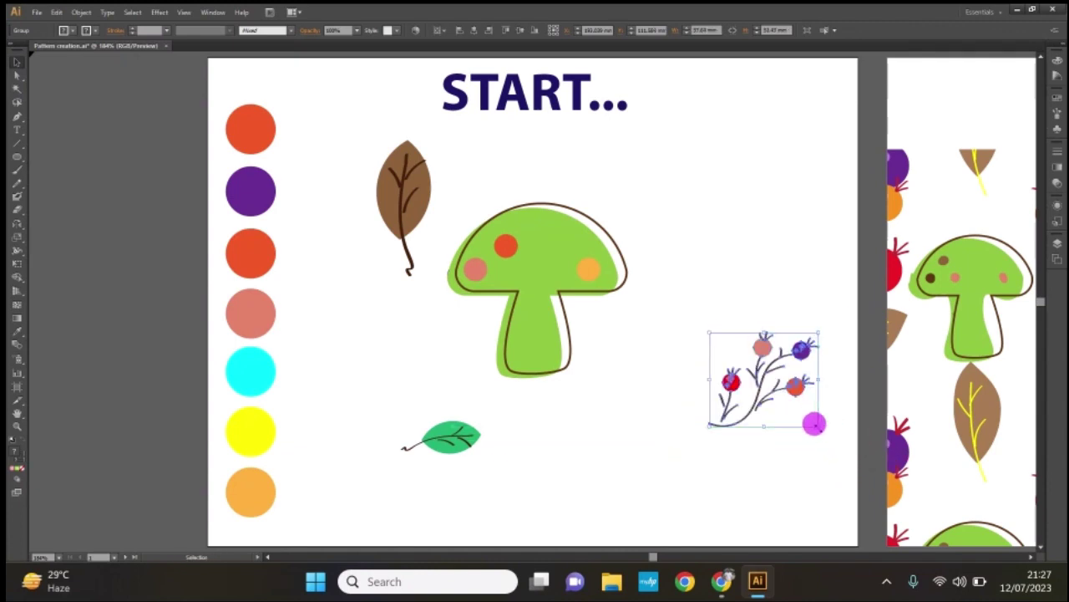
{"action": "left_click_drag", "start_coordinate": [767, 372], "coordinate": [668, 358]}
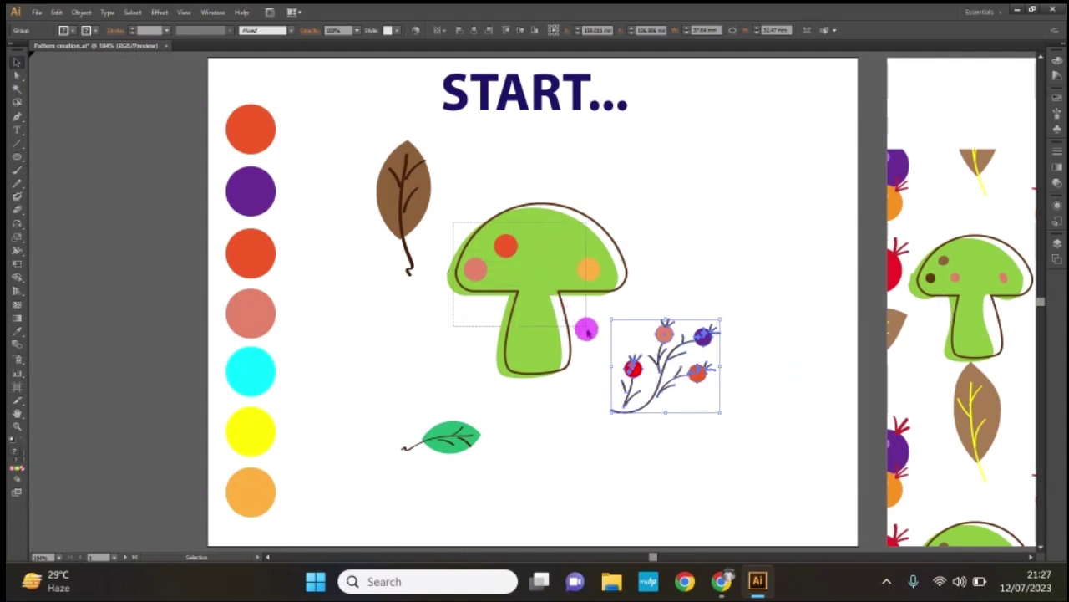
Shrink the mushroom and move the green leaf beside the berry branch.
{"action": "left_click", "coordinate": [585, 330]}
{"action": "mouse_move", "coordinate": [548, 369]}
{"action": "left_mouse_down"}
{"action": "mouse_move", "coordinate": [525, 417]}
{"action": "mouse_move", "coordinate": [618, 392]}
{"action": "left_mouse_up"}
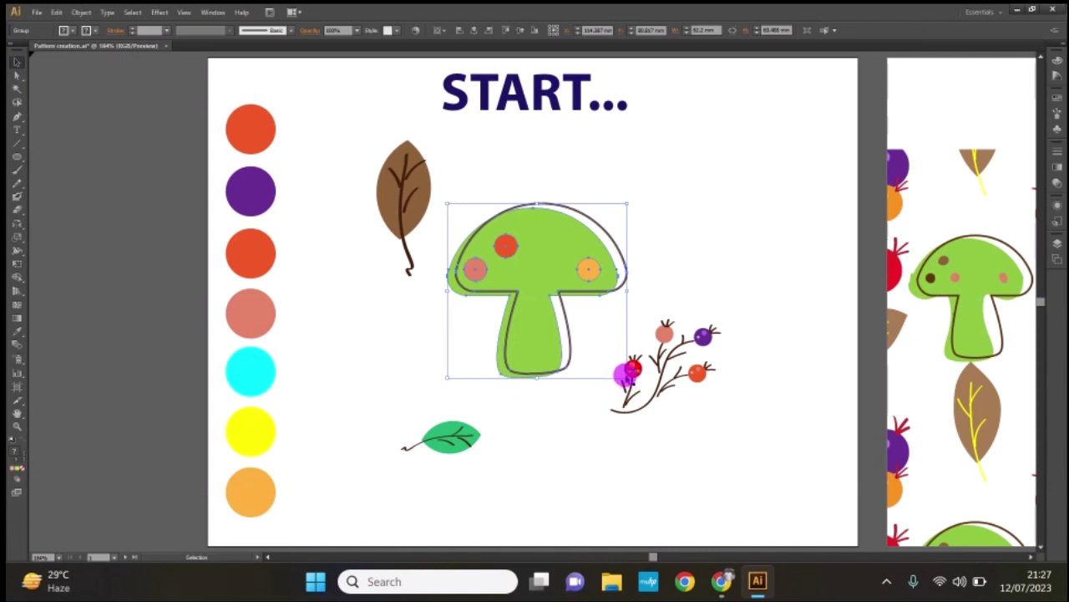
{"action": "left_click_drag", "start_coordinate": [625, 375], "coordinate": [573, 346]}
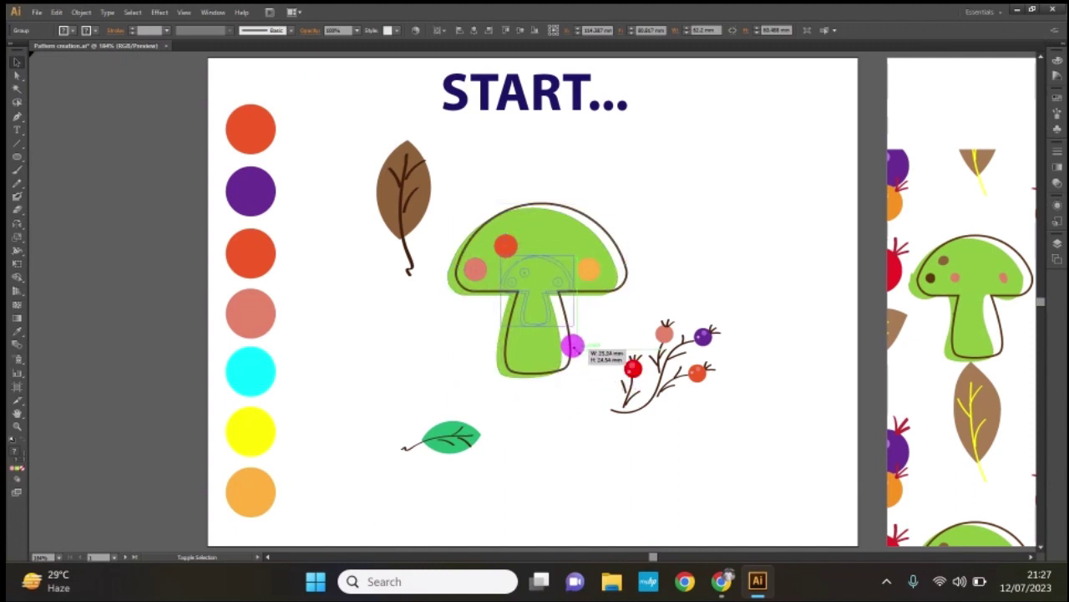
{"action": "left_click", "coordinate": [351, 398]}
{"action": "mouse_move", "coordinate": [421, 420]}
{"action": "left_mouse_down"}
{"action": "mouse_move", "coordinate": [444, 438]}
{"action": "mouse_move", "coordinate": [484, 390]}
{"action": "left_mouse_up"}
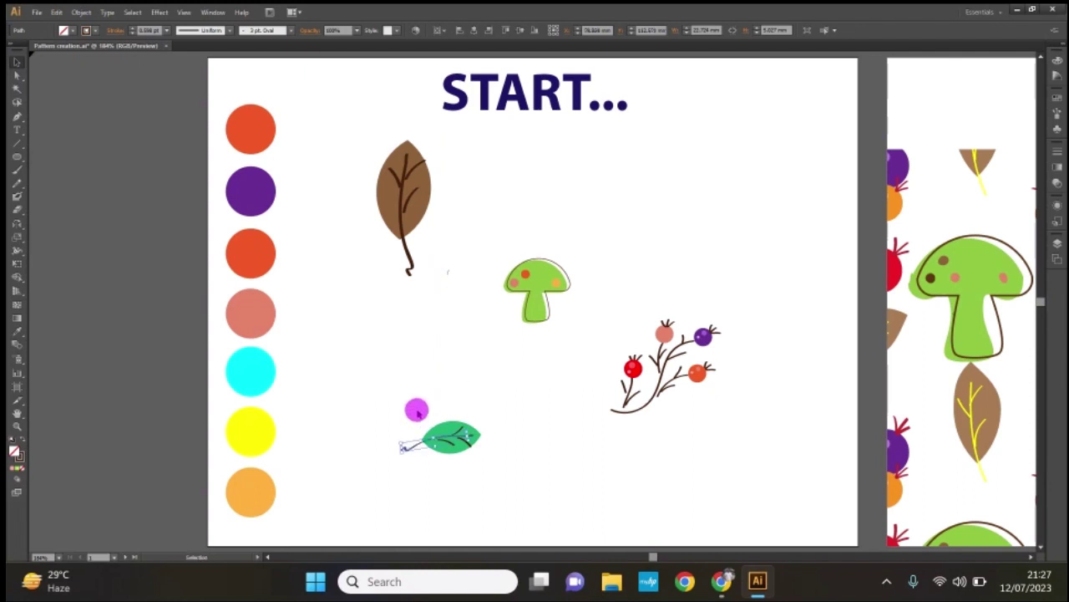
{"action": "left_click", "coordinate": [413, 408]}
{"action": "mouse_move", "coordinate": [413, 409]}
{"action": "left_mouse_down"}
{"action": "mouse_move", "coordinate": [541, 472]}
{"action": "mouse_move", "coordinate": [549, 377]}
{"action": "left_mouse_up"}
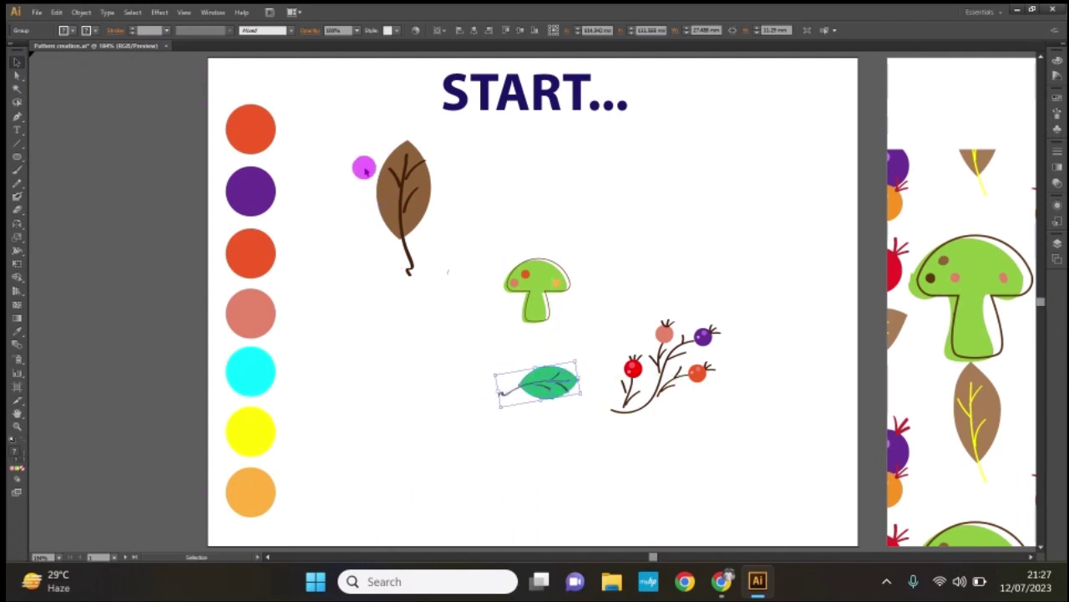
Move the brown leaf beside the mushroom and scale it down around its centre.
{"action": "double_click", "coordinate": [406, 184]}
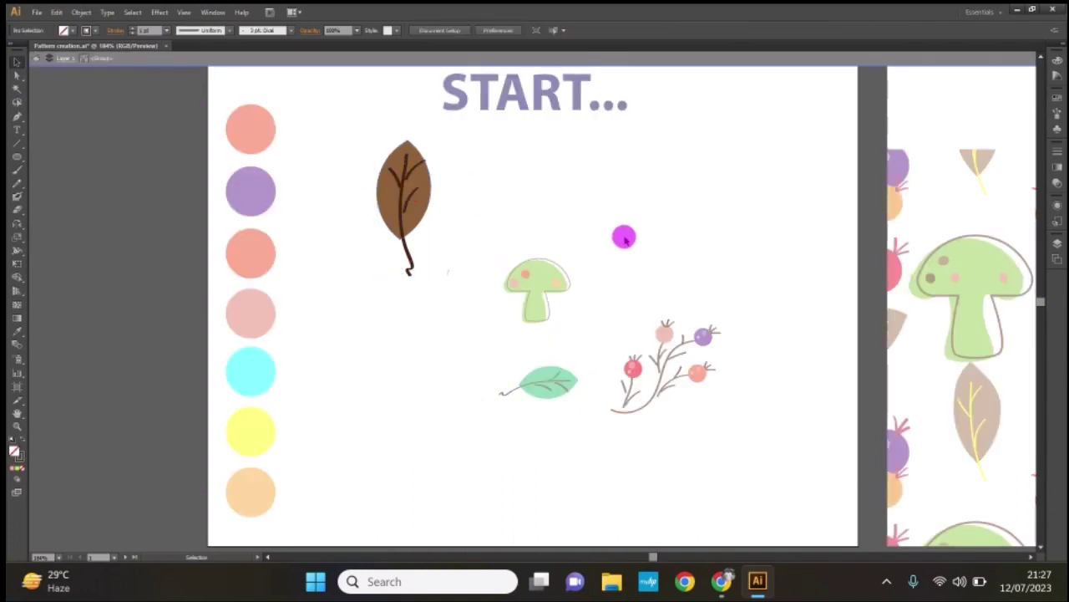
{"action": "double_click", "coordinate": [608, 235]}
{"action": "left_click_drag", "start_coordinate": [401, 189], "coordinate": [604, 263]}
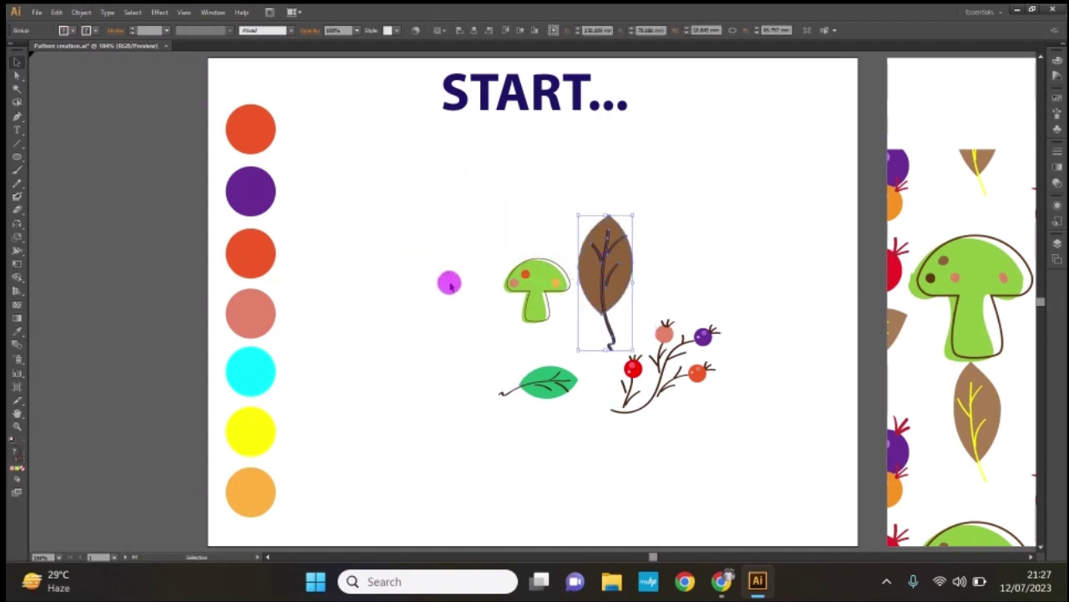
{"action": "left_click", "coordinate": [468, 267]}
{"action": "left_click", "coordinate": [605, 266]}
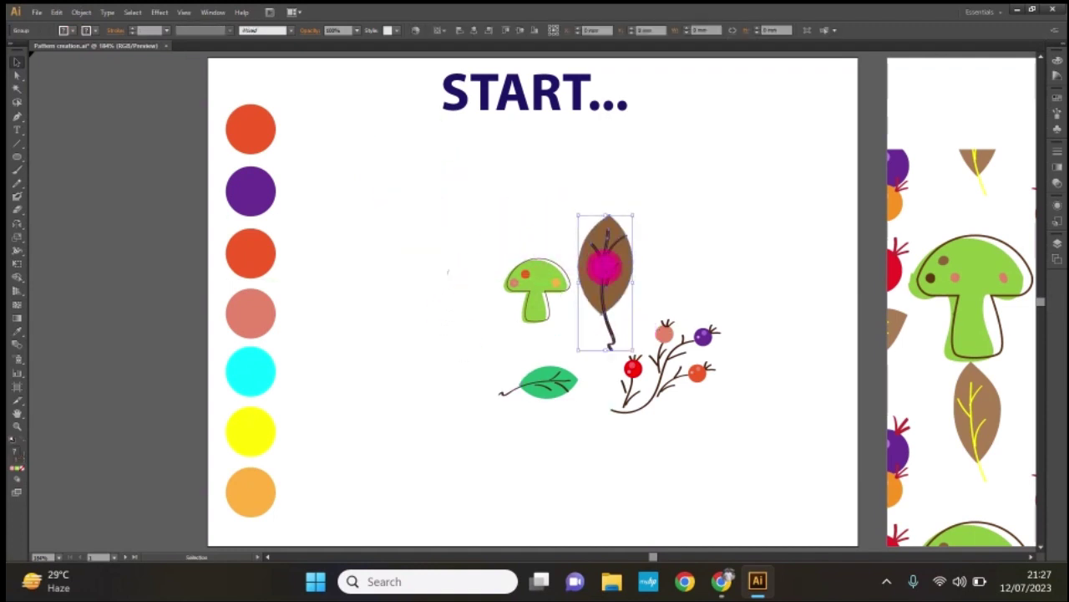
{"action": "left_click", "coordinate": [638, 341]}
{"action": "left_click", "coordinate": [626, 337], "text": "shift"}
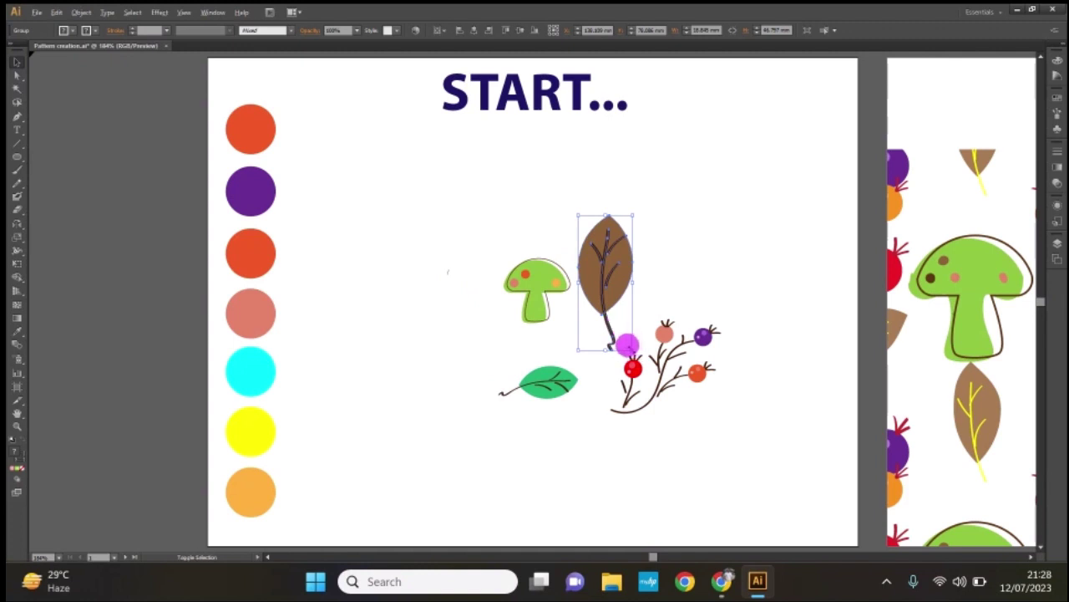
{"action": "left_click_drag", "start_coordinate": [626, 344], "coordinate": [604, 287]}
{"action": "left_click", "coordinate": [807, 415]}
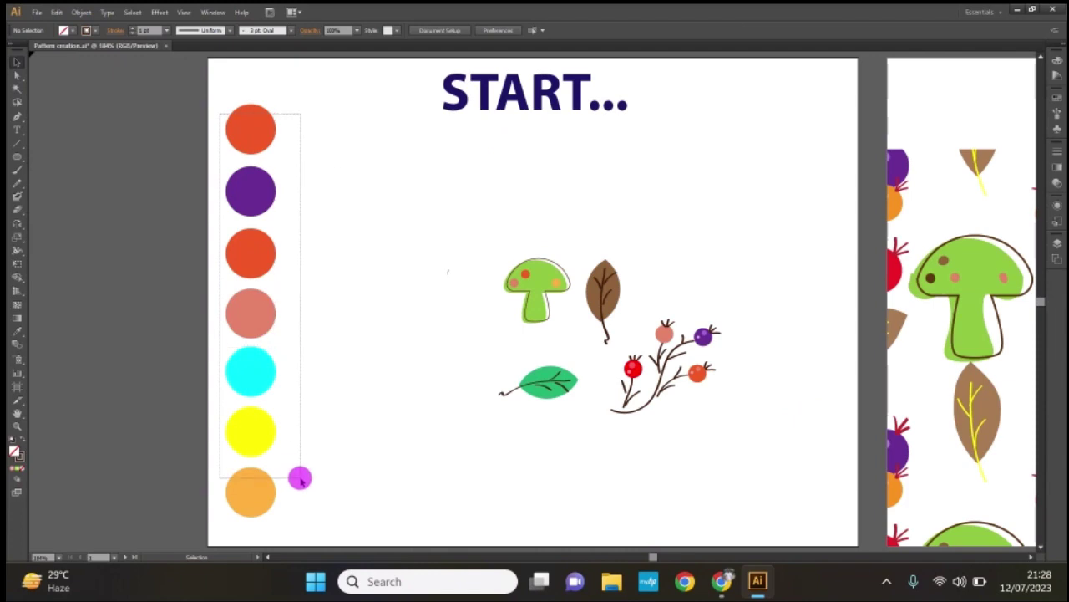
Move the seven colour circles left onto the pasteboard and fit both START and END artboards in view.
{"action": "left_click_drag", "start_coordinate": [219, 115], "coordinate": [306, 499]}
{"action": "double_click", "coordinate": [251, 330]}
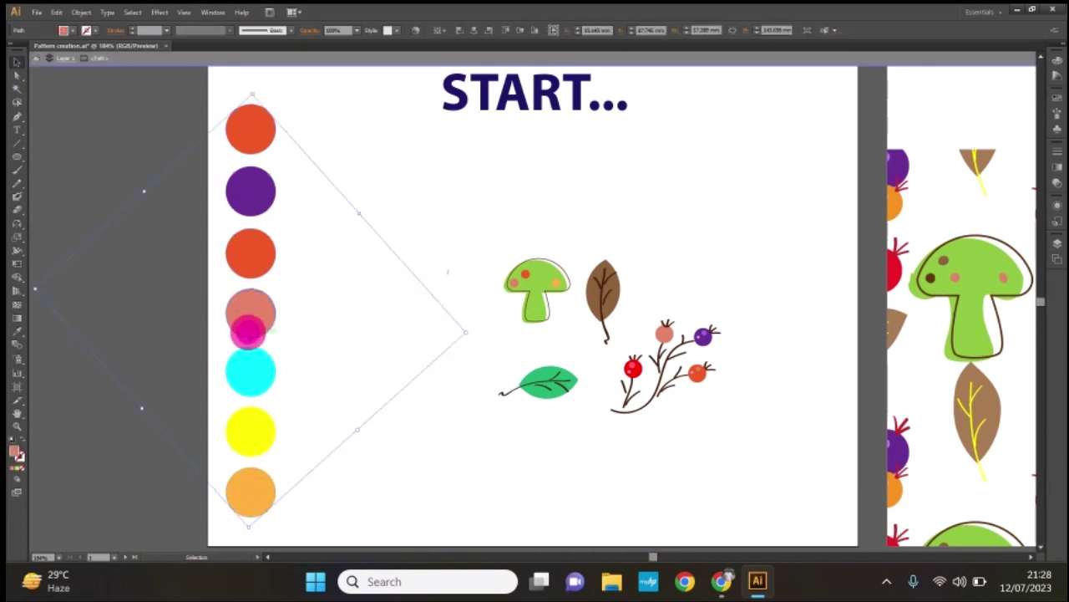
{"action": "double_click", "coordinate": [381, 353]}
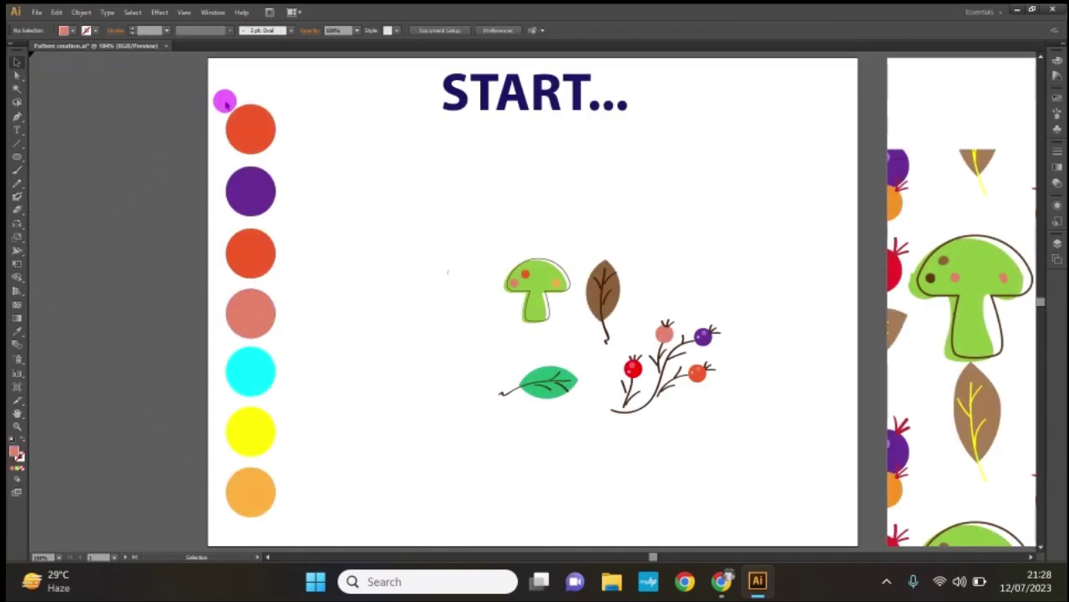
{"action": "left_click_drag", "start_coordinate": [228, 106], "coordinate": [274, 554]}
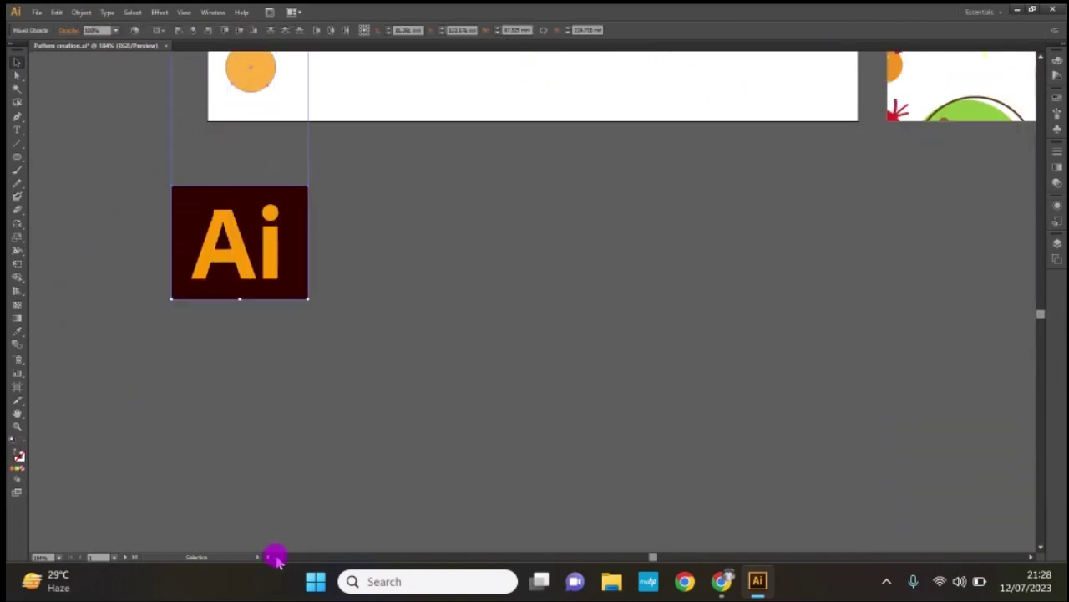
{"action": "scroll", "coordinate": [889, 326], "scroll_direction": "up", "scroll_amount": 5}
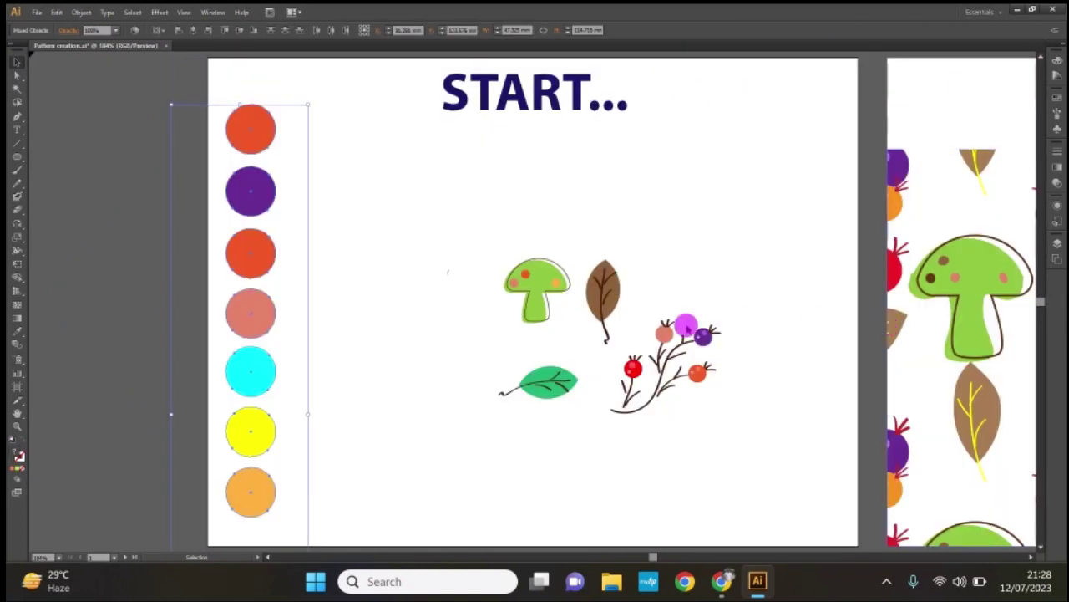
{"action": "left_click_drag", "start_coordinate": [260, 318], "coordinate": [163, 304]}
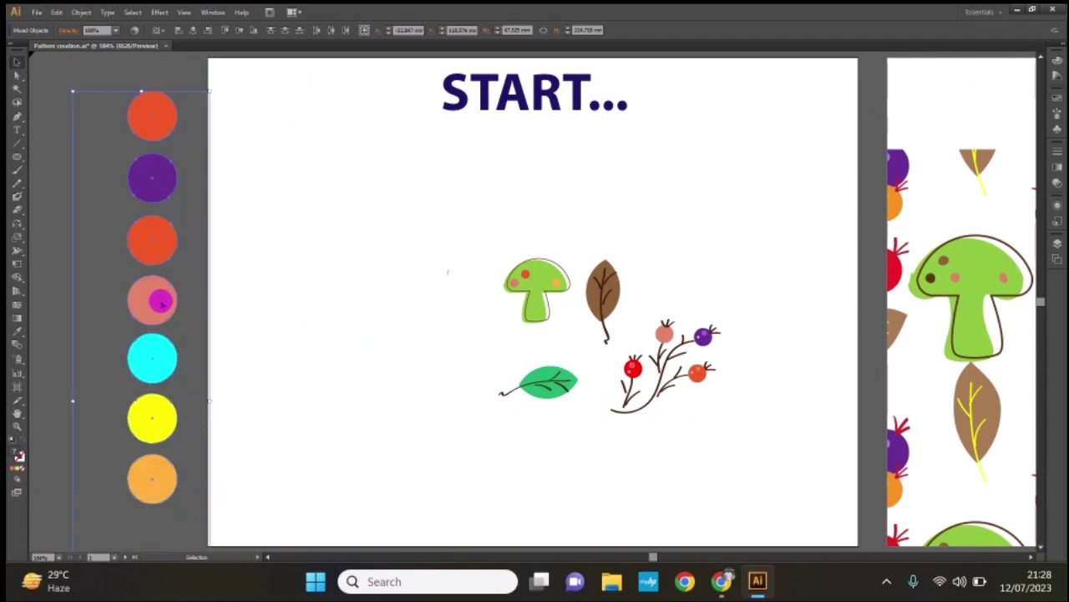
{"action": "key", "text": "ctrl+alt+0"}
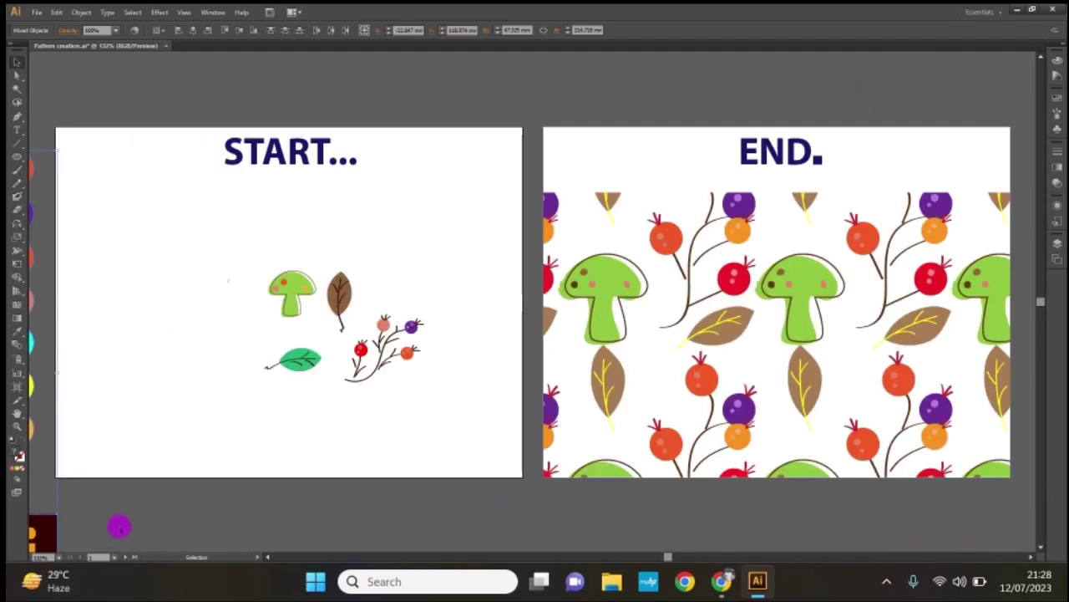
{"action": "left_click", "coordinate": [118, 526]}
{"action": "left_click_drag", "start_coordinate": [37, 543], "coordinate": [124, 494]}
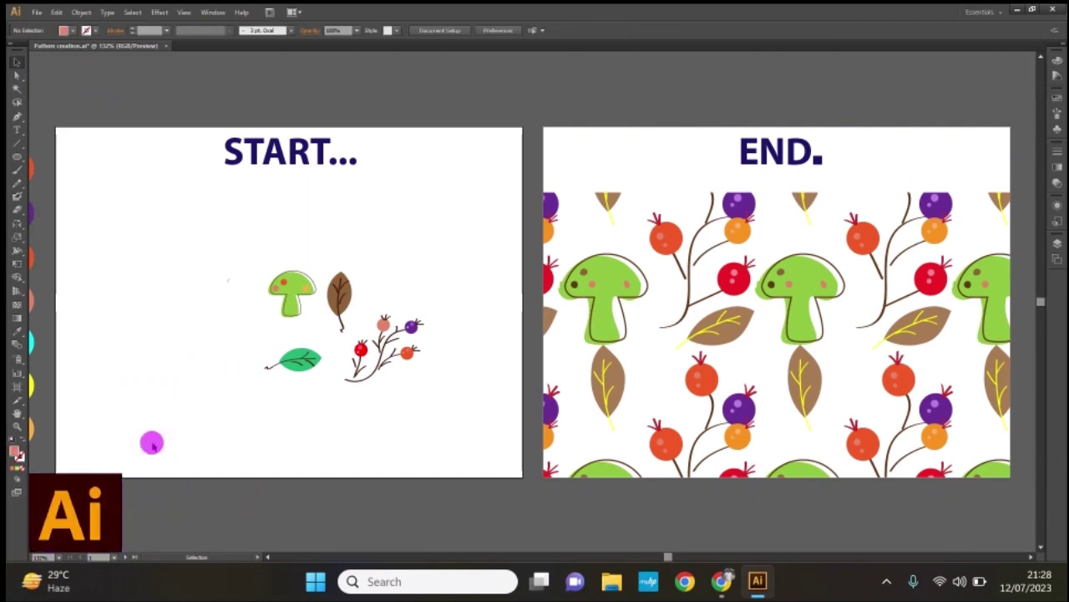
Make a pattern swatch from the mushroom, leaves and berry branch via Object > Pattern > Make.
{"action": "left_click_drag", "start_coordinate": [262, 257], "coordinate": [446, 386]}
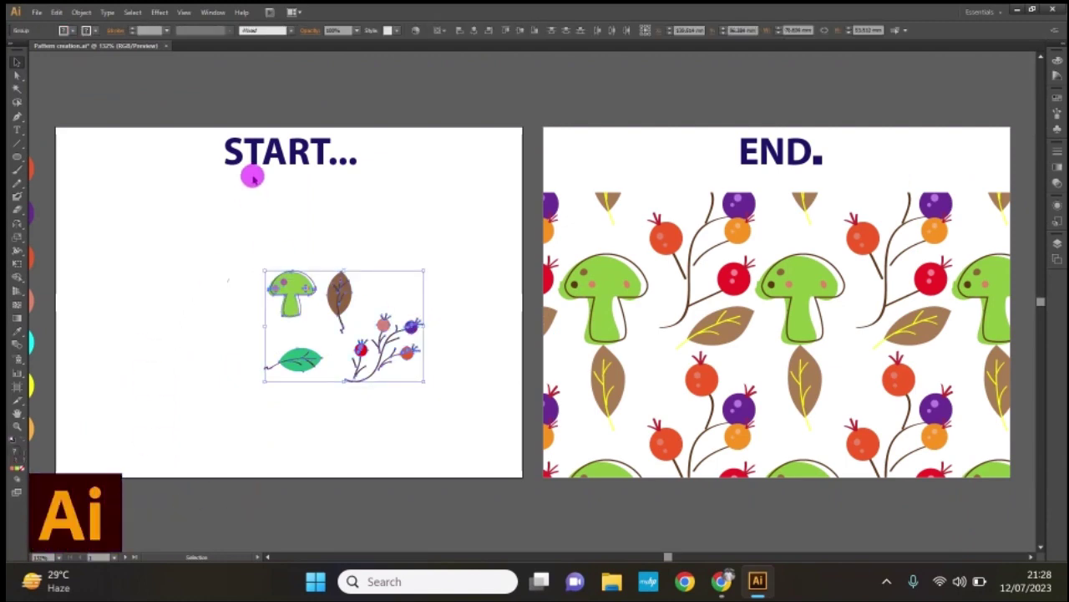
{"action": "left_click", "coordinate": [81, 12]}
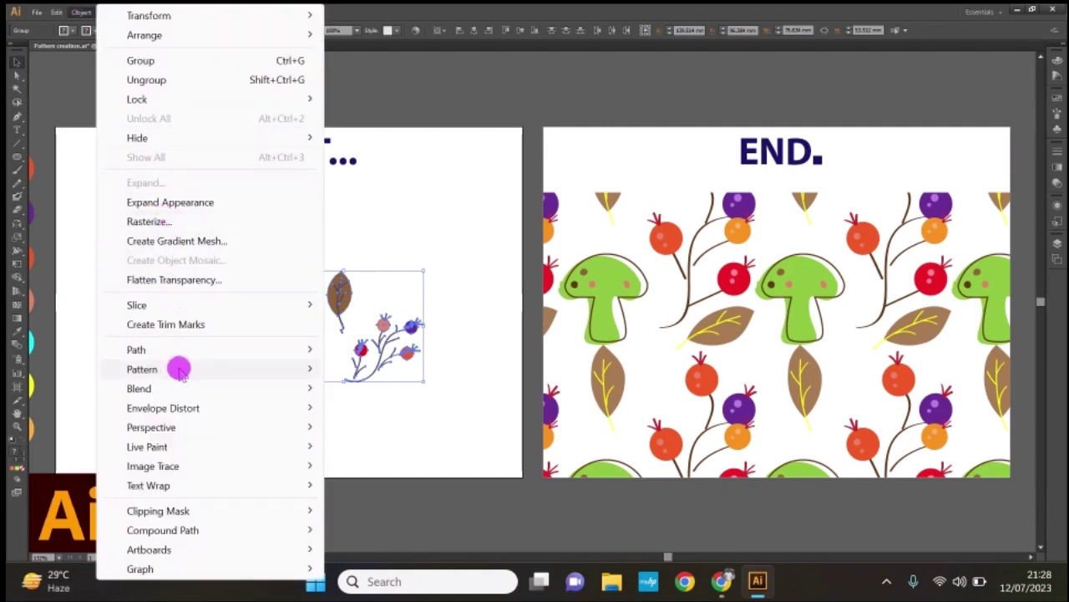
{"action": "mouse_move", "coordinate": [142, 368]}
{"action": "left_click", "coordinate": [359, 369]}
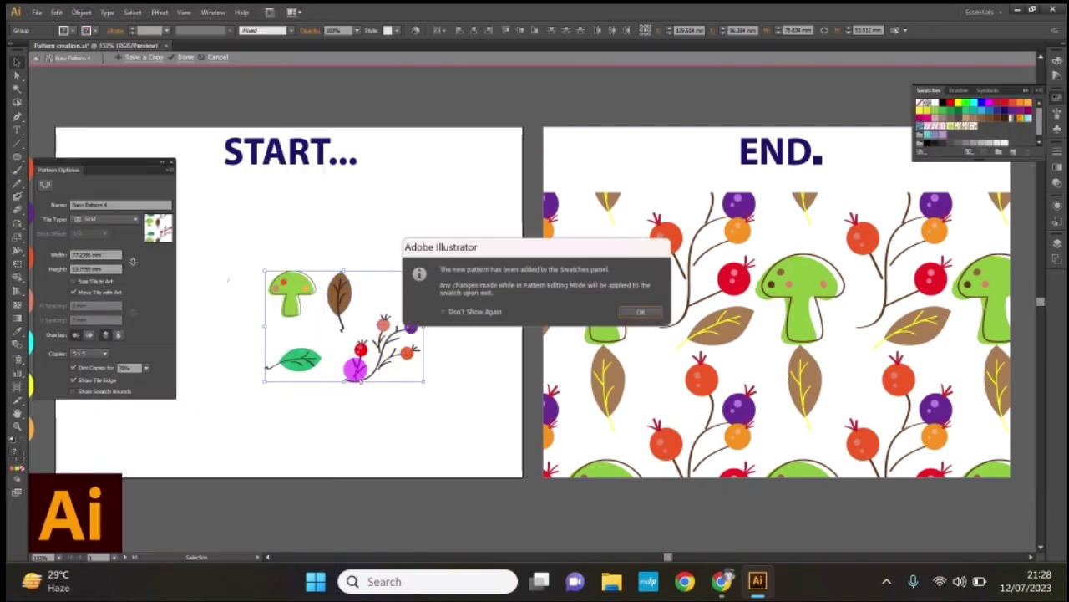
{"action": "left_click", "coordinate": [634, 313]}
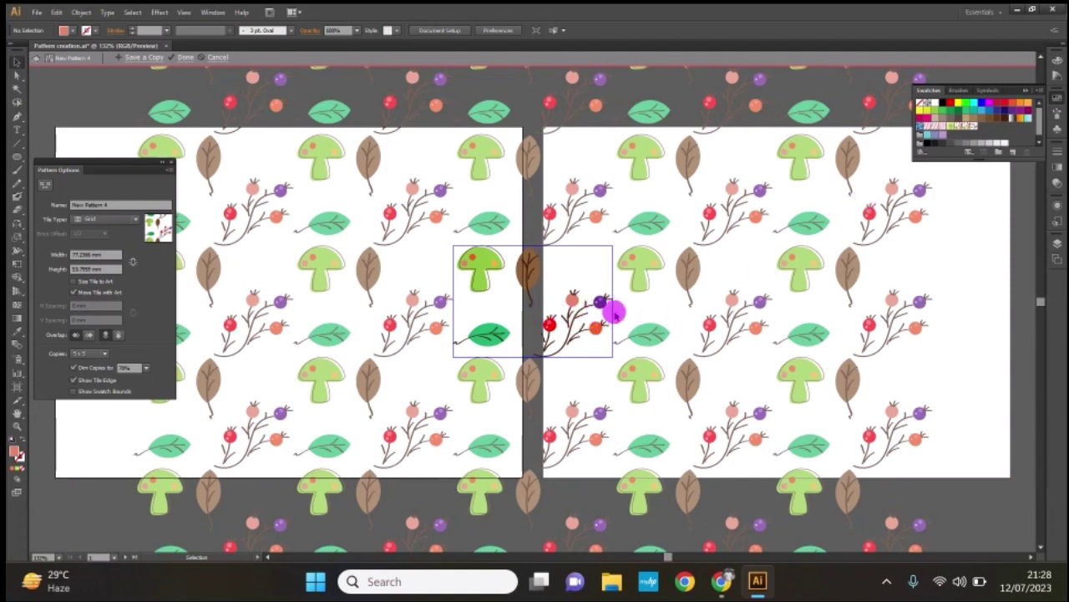
Rename the swatch to 'Pattern new' in Pattern Options and exit pattern editing with Done.
{"action": "left_click", "coordinate": [117, 205]}
{"action": "type", "text": "new"}
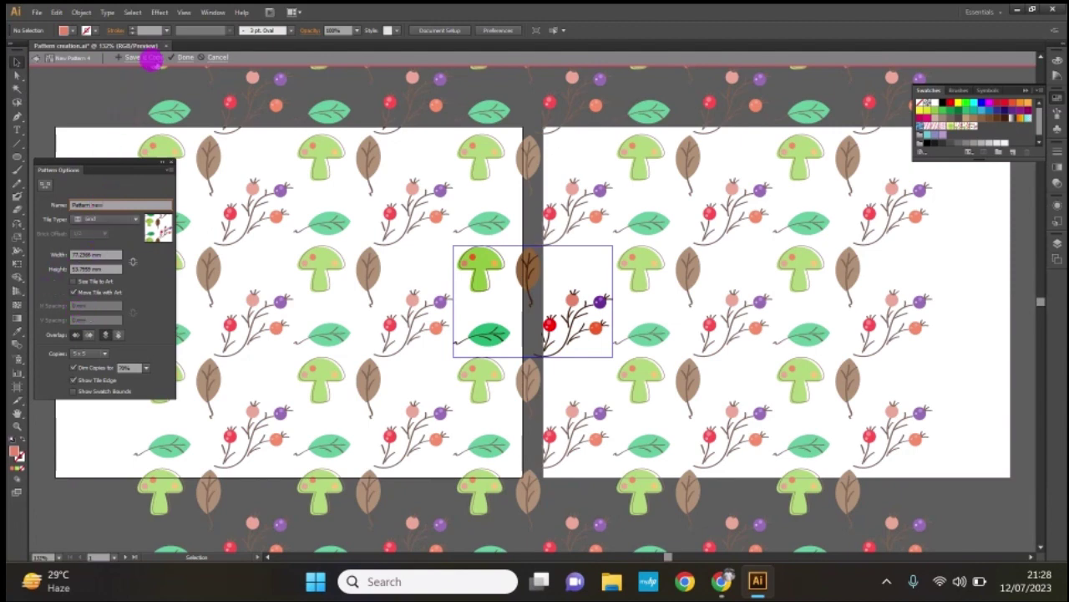
{"action": "left_click", "coordinate": [184, 58]}
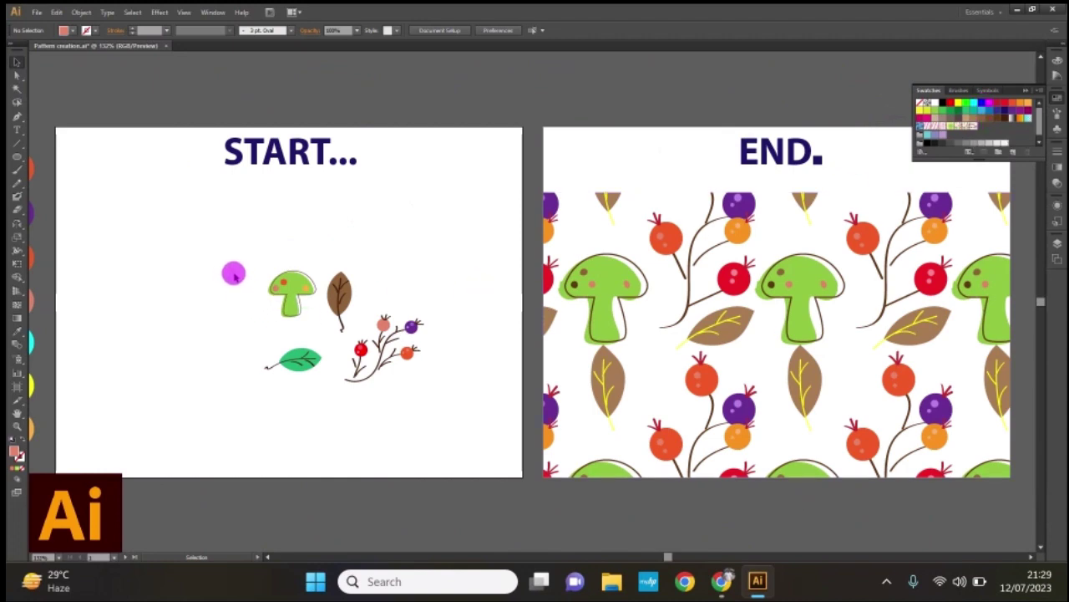
Delete the loose motifs and draw a rectangle under the title filled with the 'Pattern new' swatch.
{"action": "left_click_drag", "start_coordinate": [234, 276], "coordinate": [436, 424]}
{"action": "key", "text": "Delete"}
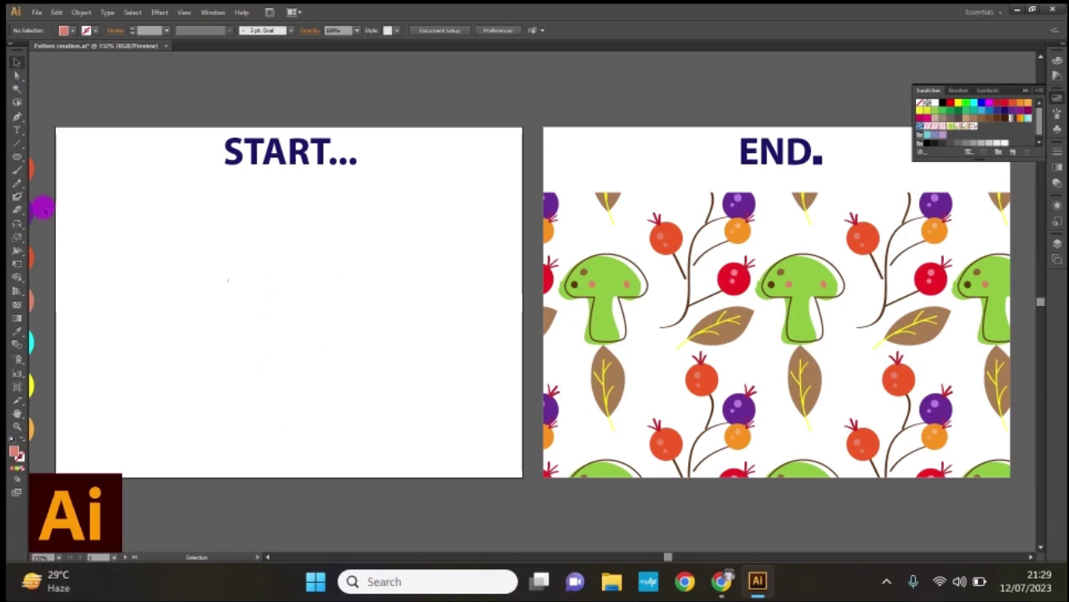
{"action": "key", "text": "m"}
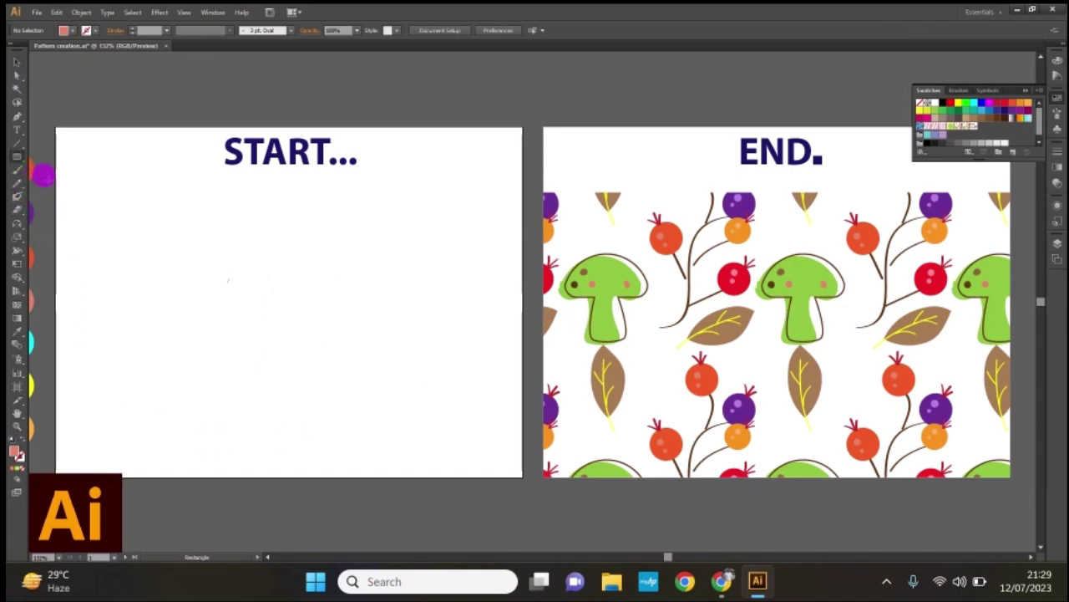
{"action": "left_click_drag", "start_coordinate": [56, 181], "coordinate": [511, 465]}
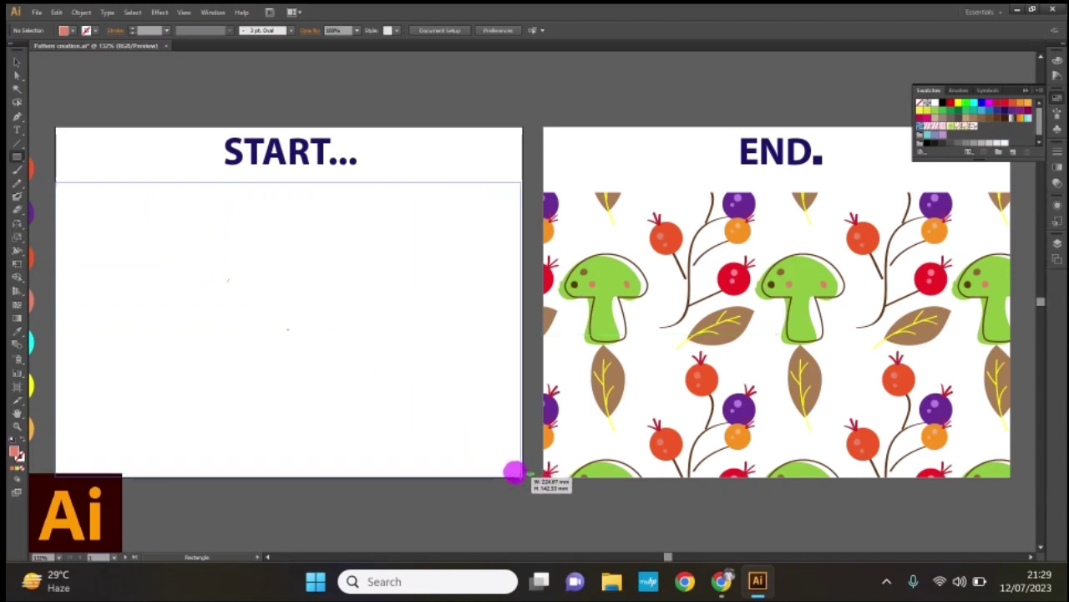
{"action": "left_click_drag", "start_coordinate": [511, 465], "coordinate": [521, 477]}
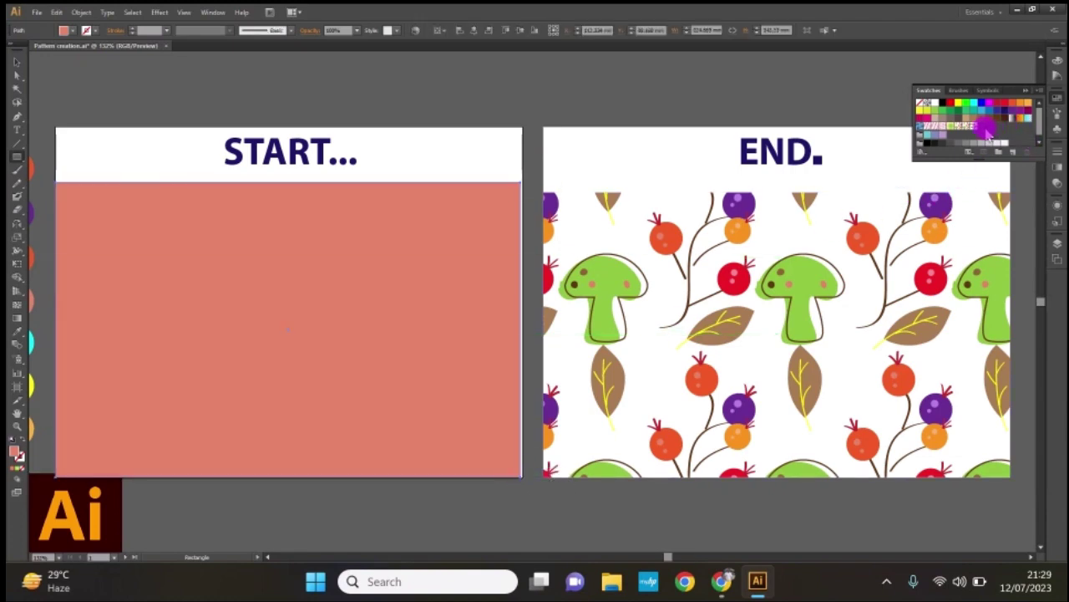
{"action": "left_click", "coordinate": [967, 125]}
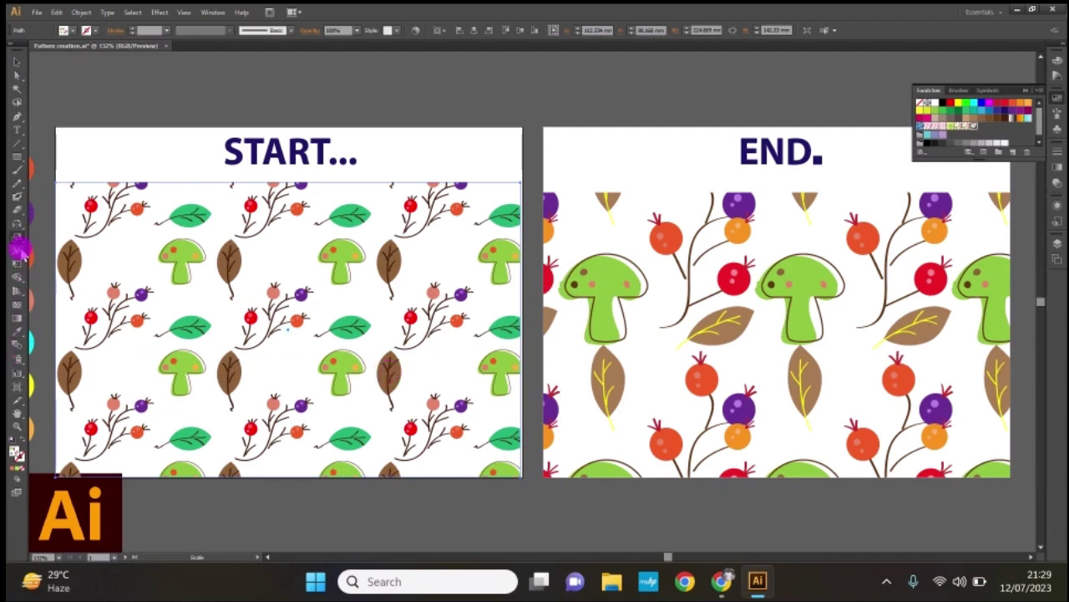
Open the Scale options for the rectangle with Transform Objects unchecked.
{"action": "left_click", "coordinate": [18, 238]}
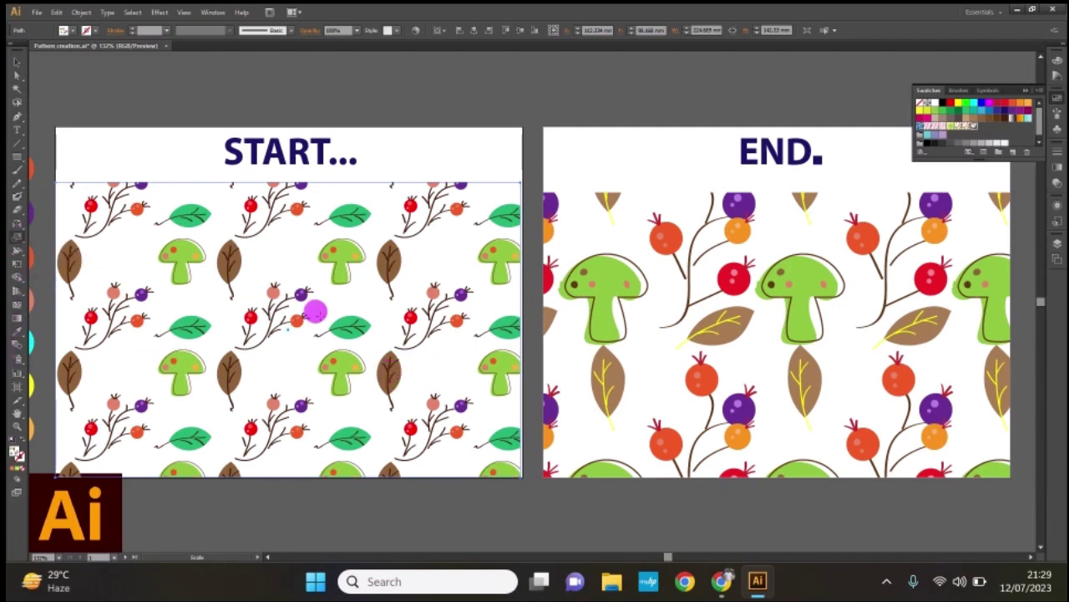
{"action": "left_click", "coordinate": [310, 305], "text": "alt"}
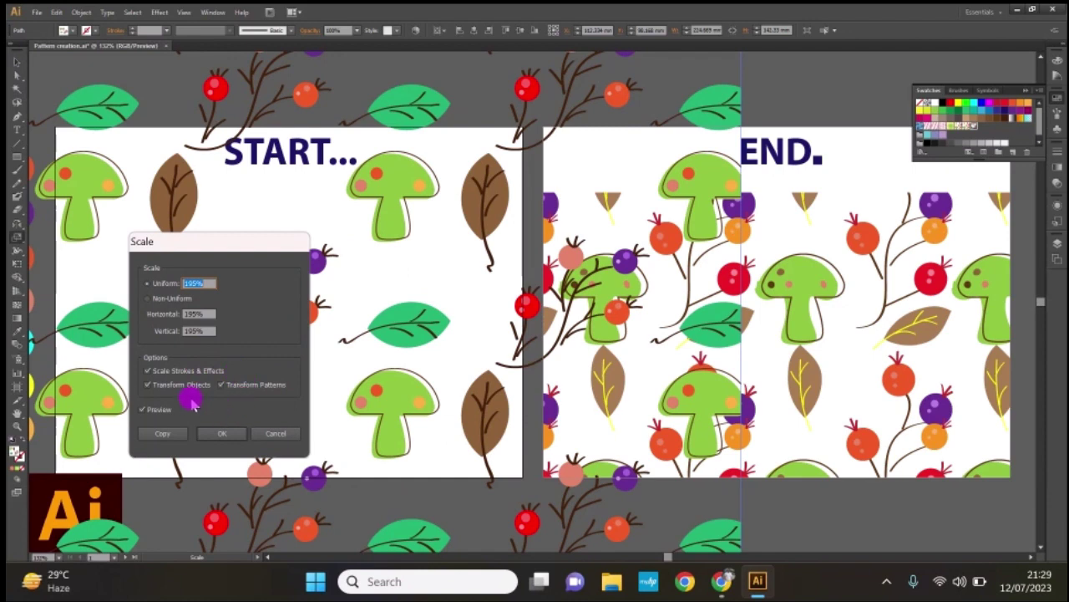
{"action": "left_click", "coordinate": [147, 384]}
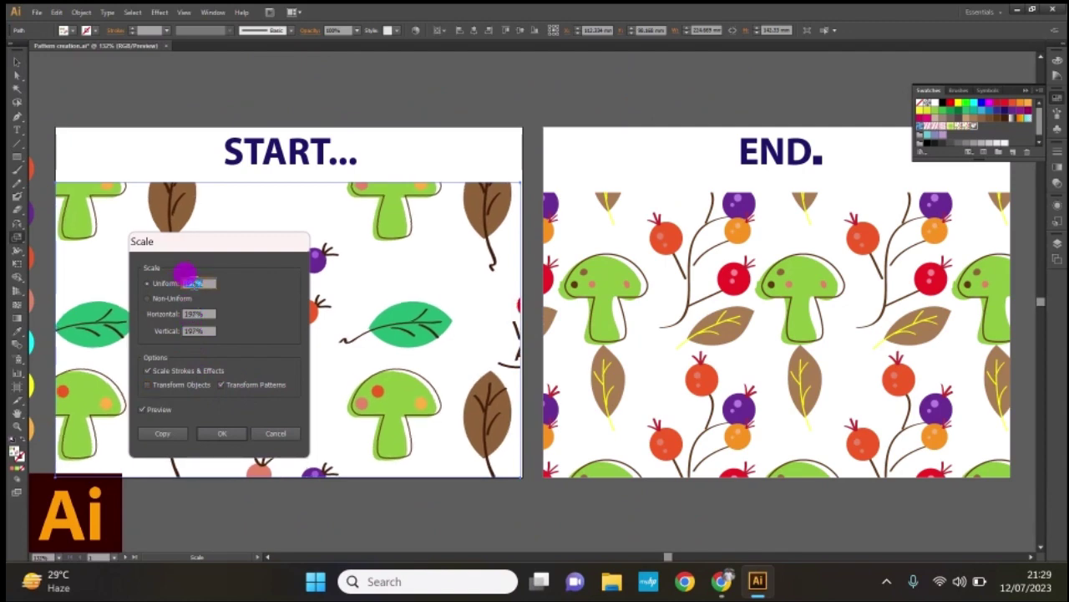
Set the uniform pattern scale to 168%, apply it, and deselect the rectangle.
{"action": "key", "text": "shift+Up"}
{"action": "key", "text": "shift+Up"}
{"action": "key", "text": "shift+Up"}
{"action": "key", "text": "shift+Up"}
{"action": "key", "text": "shift+Up"}
{"action": "key", "text": "shift+Up"}
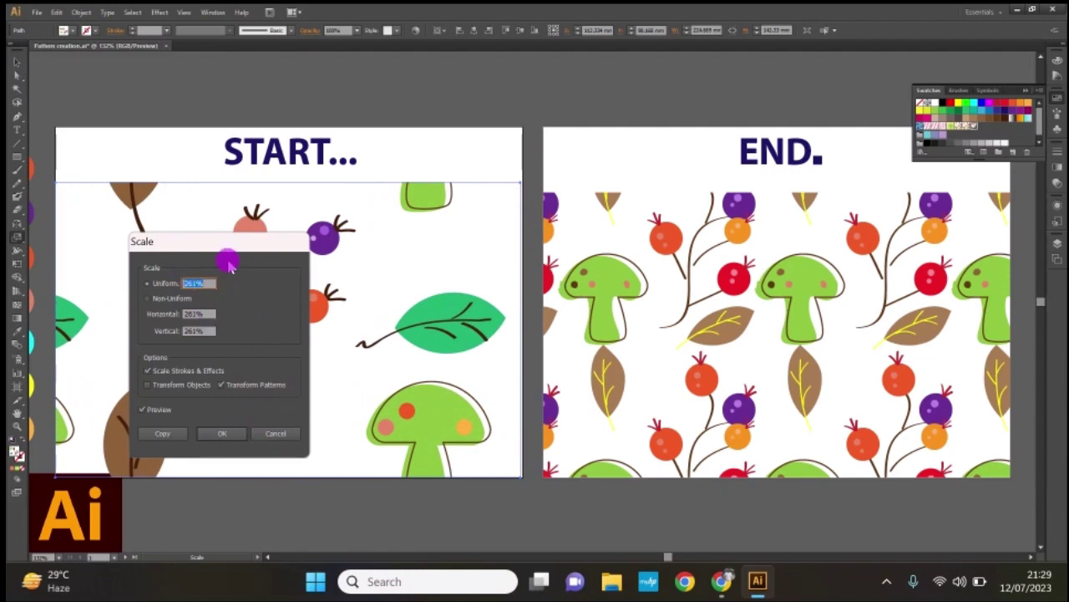
{"action": "left_click_drag", "start_coordinate": [227, 245], "coordinate": [633, 153]}
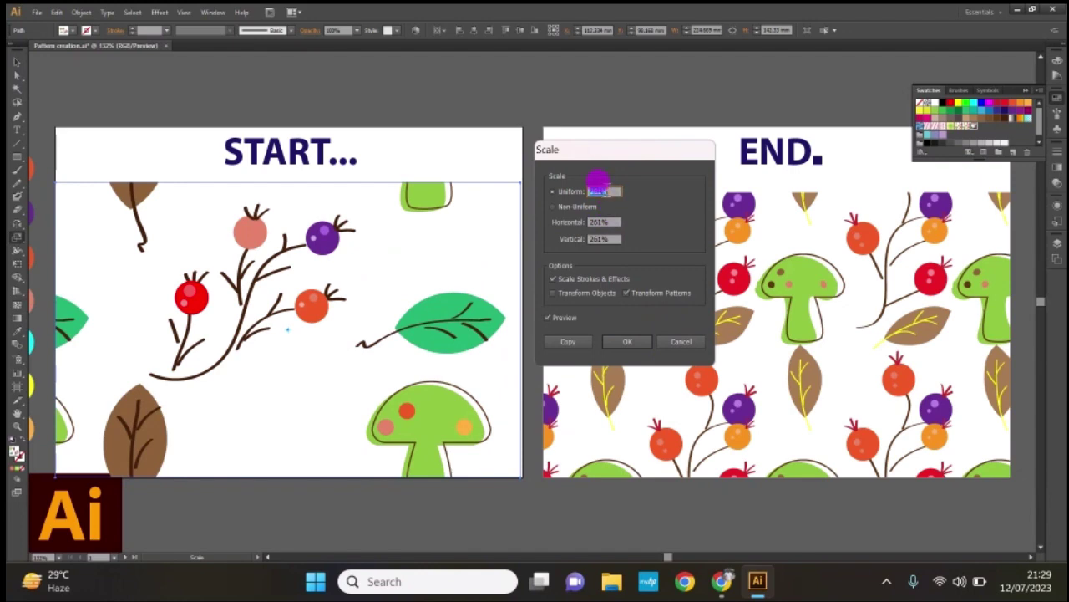
{"action": "key", "text": "shift+Down"}
{"action": "key", "text": "shift+Down"}
{"action": "key", "text": "shift+Down"}
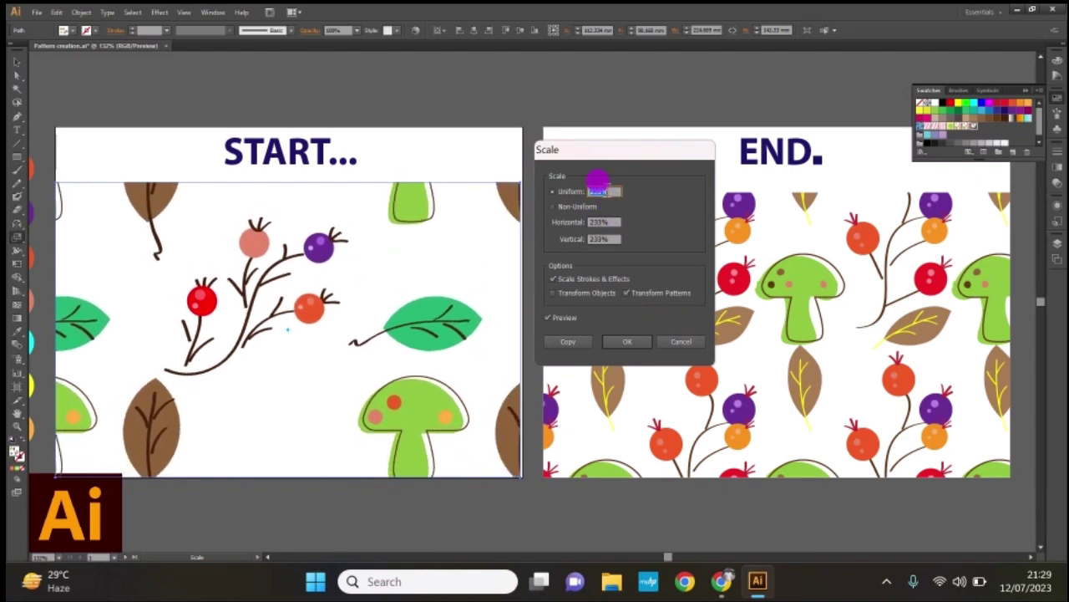
{"action": "key", "text": "shift+Down"}
{"action": "key", "text": "shift+Down"}
{"action": "key", "text": "shift+Down"}
{"action": "key", "text": "shift+Down"}
{"action": "key", "text": "shift+Down"}
{"action": "key", "text": "shift+Down"}
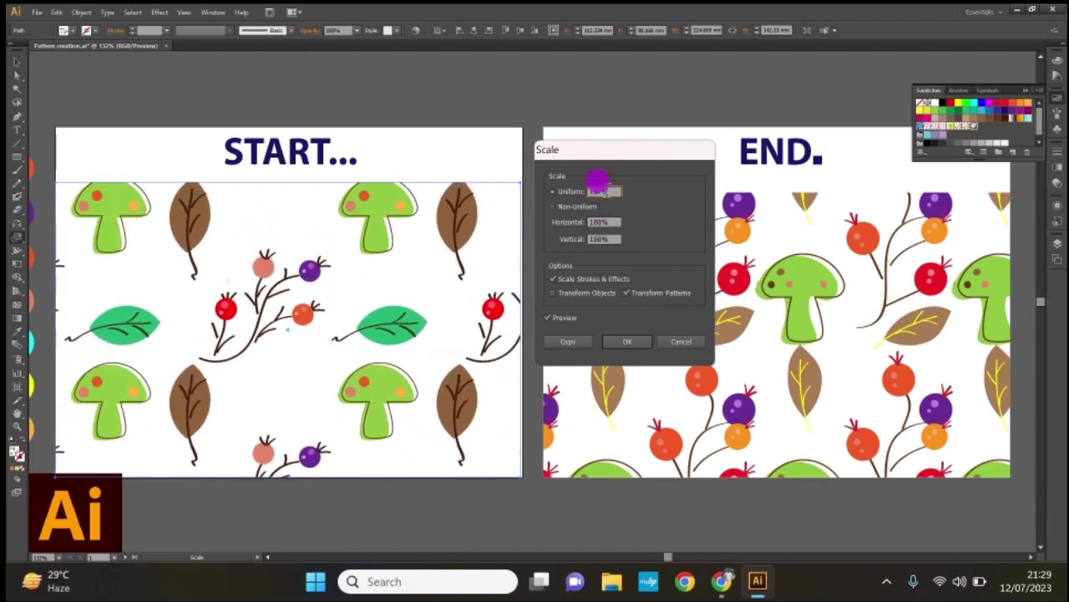
{"action": "key", "text": "shift+Down"}
{"action": "key", "text": "shift+Down"}
{"action": "key", "text": "shift+Down"}
{"action": "key", "text": "shift+Down"}
{"action": "key", "text": "shift+Down"}
{"action": "key", "text": "shift+Down"}
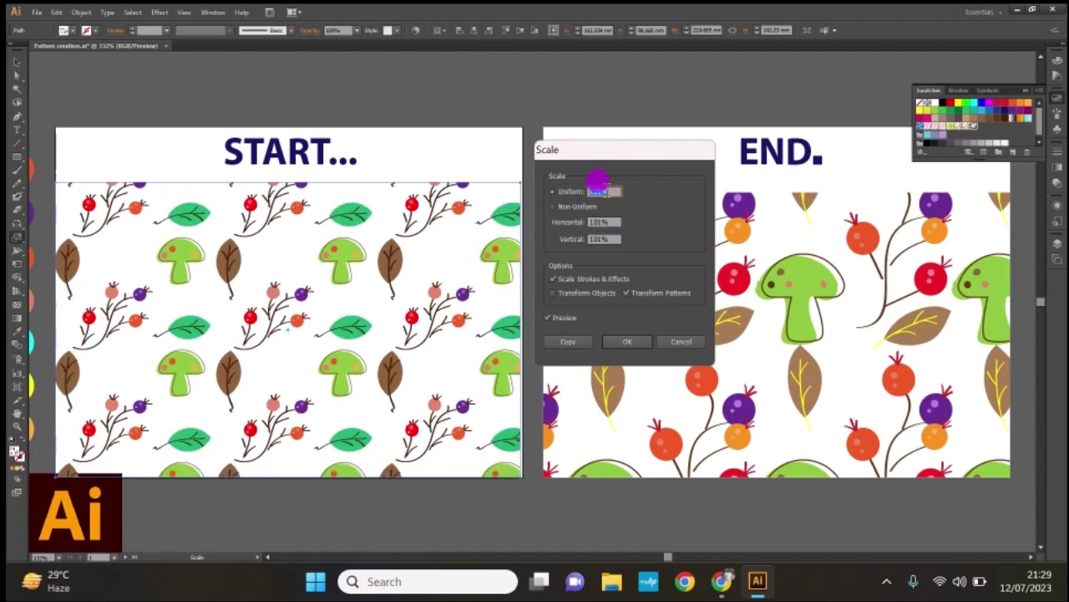
{"action": "key", "text": "shift+Down"}
{"action": "key", "text": "shift+Down"}
{"action": "key", "text": "shift+Down"}
{"action": "key", "text": "shift+Down"}
{"action": "key", "text": "shift+Down"}
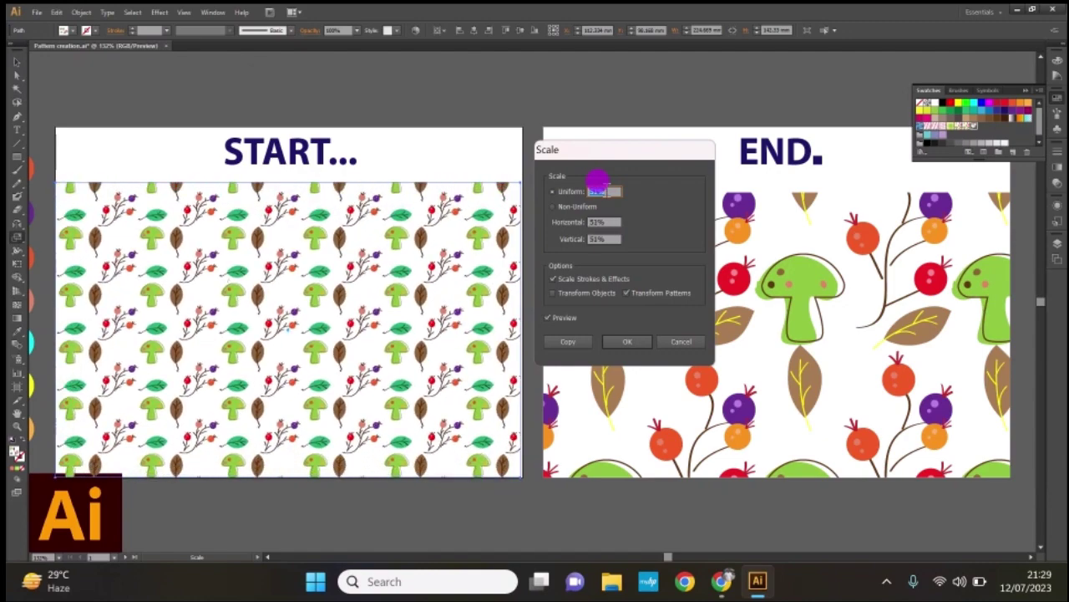
{"action": "key", "text": "shift+Up"}
{"action": "key", "text": "shift+Up"}
{"action": "key", "text": "shift+Up"}
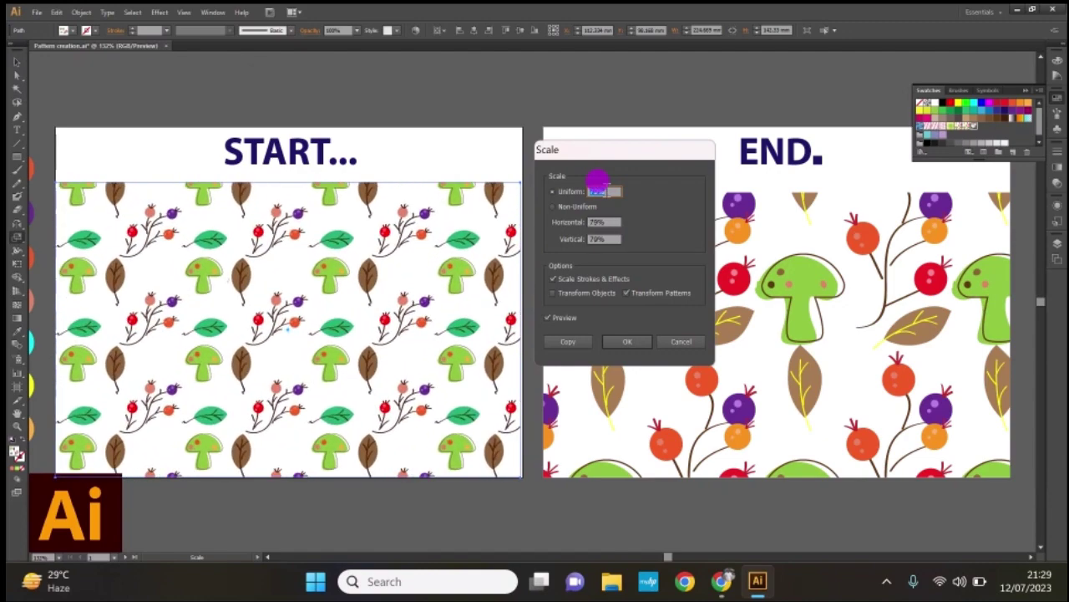
{"action": "key", "text": "shift+Up"}
{"action": "key", "text": "shift+Up"}
{"action": "key", "text": "shift+Up"}
{"action": "key", "text": "shift+Up"}
{"action": "key", "text": "shift+Up"}
{"action": "key", "text": "shift+Up"}
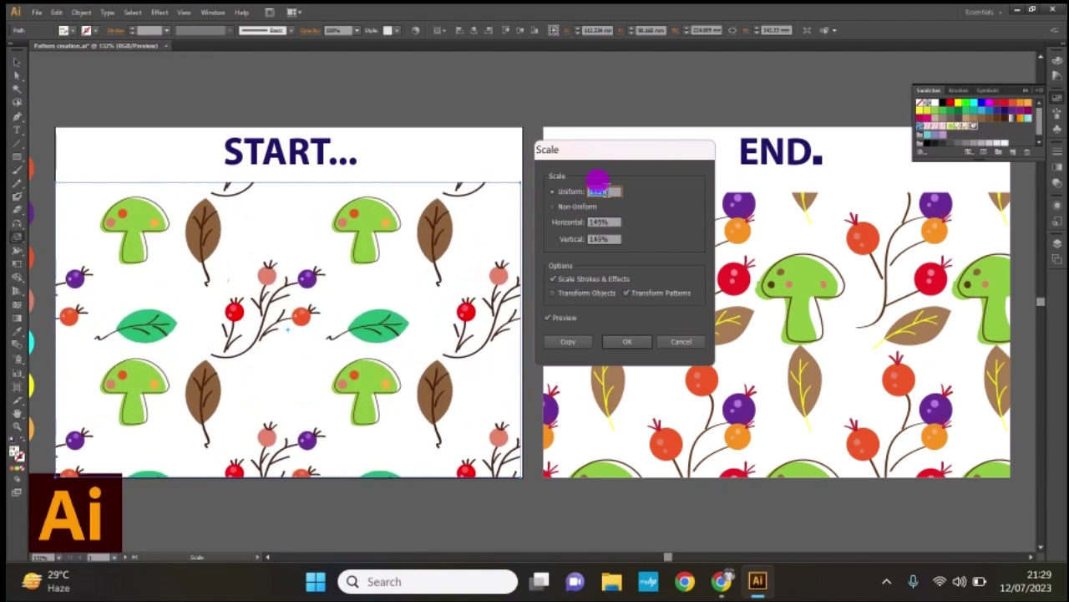
{"action": "key", "text": "shift+Up"}
{"action": "key", "text": "shift+Up"}
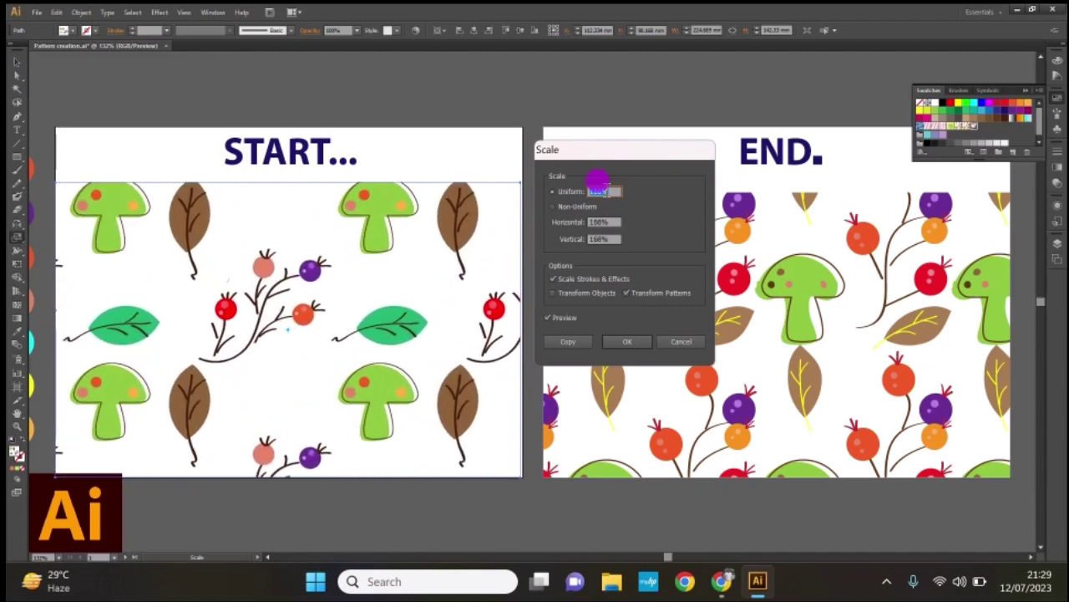
{"action": "left_click", "coordinate": [617, 341]}
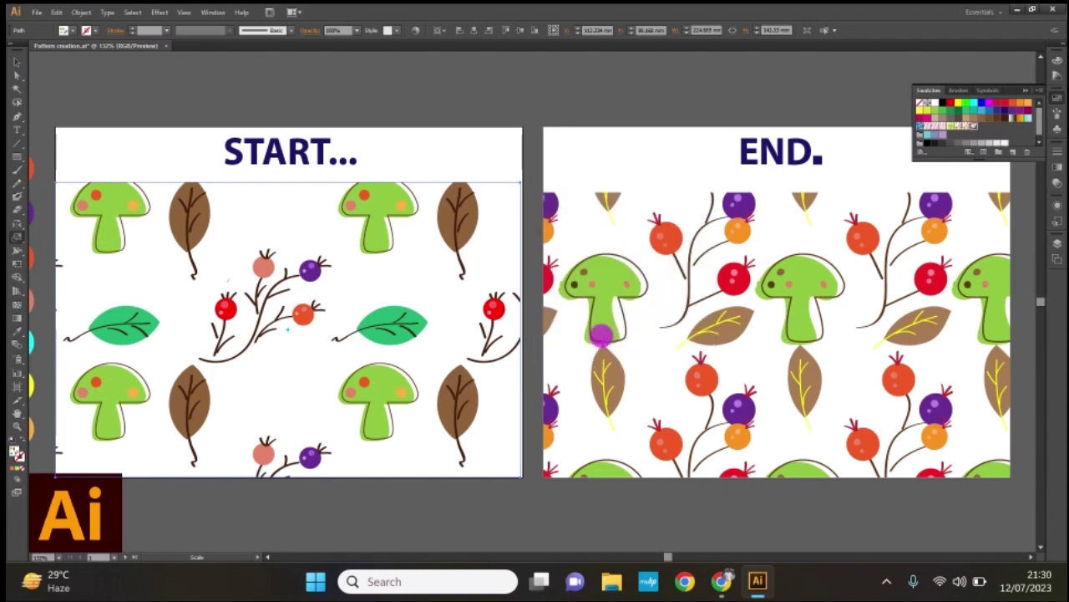
{"action": "key", "text": "v"}
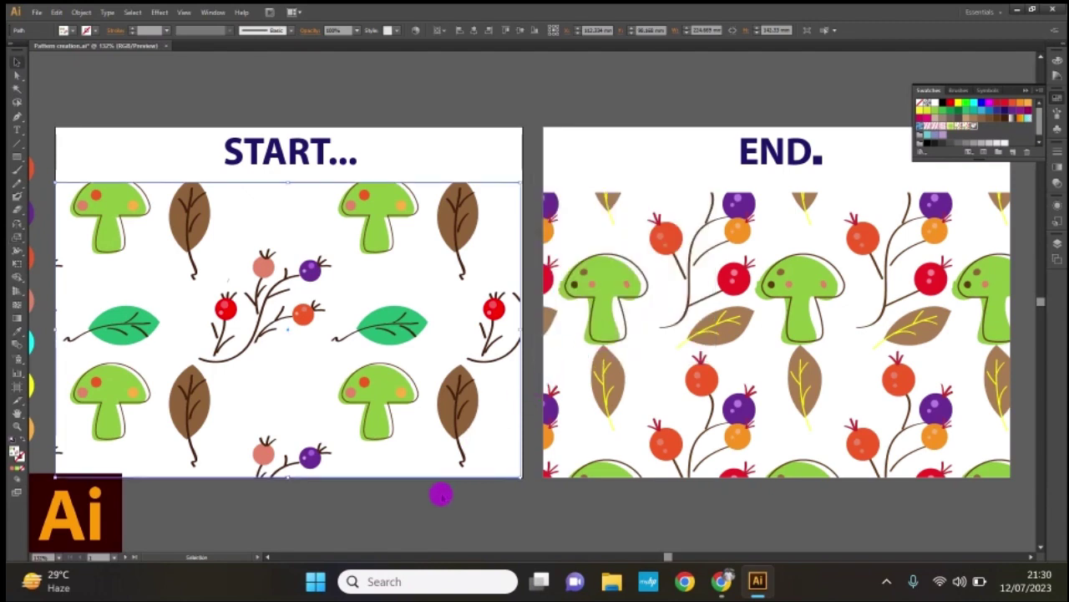
{"action": "left_click", "coordinate": [425, 505]}
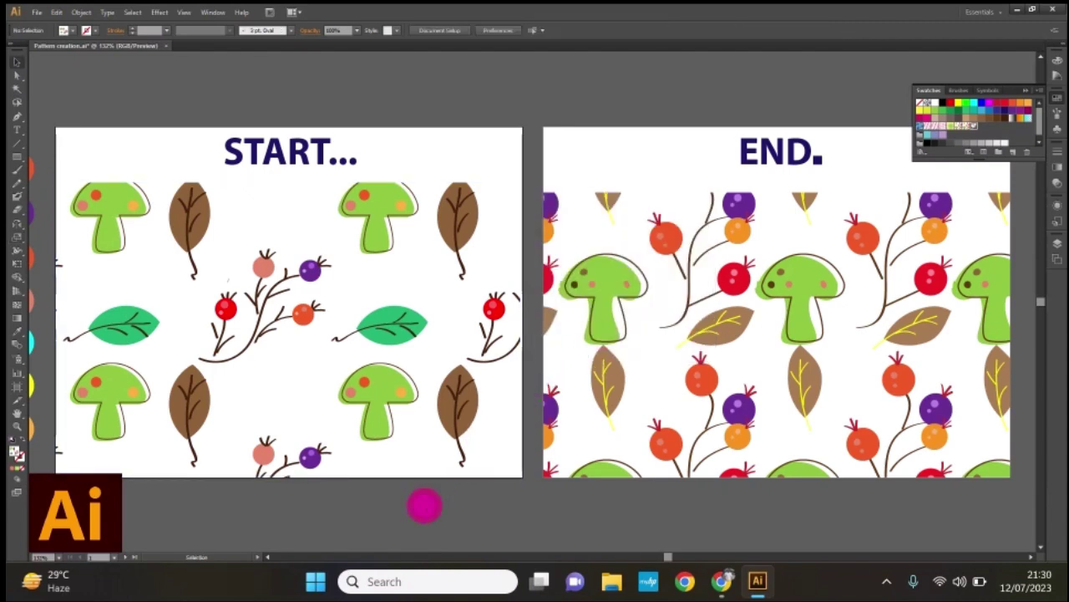